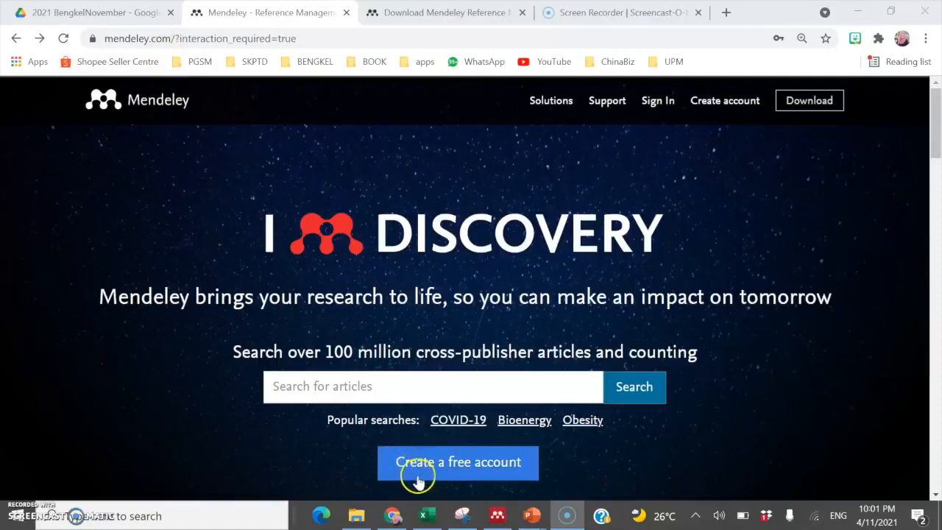
Step: Sign in to the Mendeley account with the account password from the sign-in page
{"action": "left_click", "coordinate": [422, 475]}
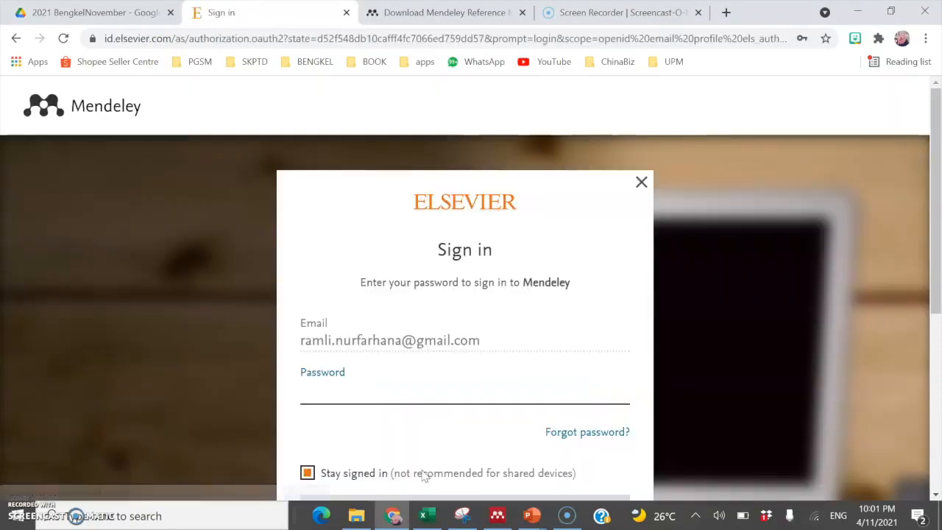
{"action": "left_click", "coordinate": [372, 378]}
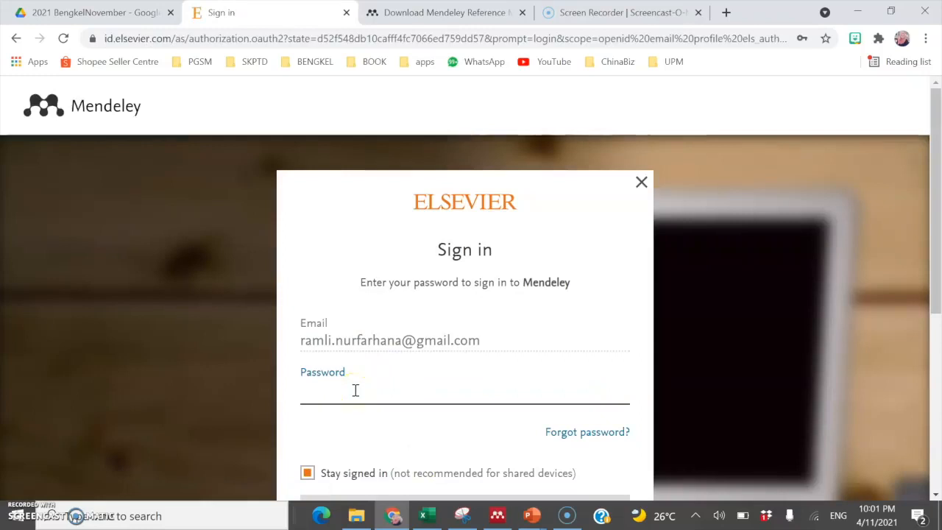
{"action": "scroll", "coordinate": [355, 390], "scroll_direction": "down", "scroll_amount": 1}
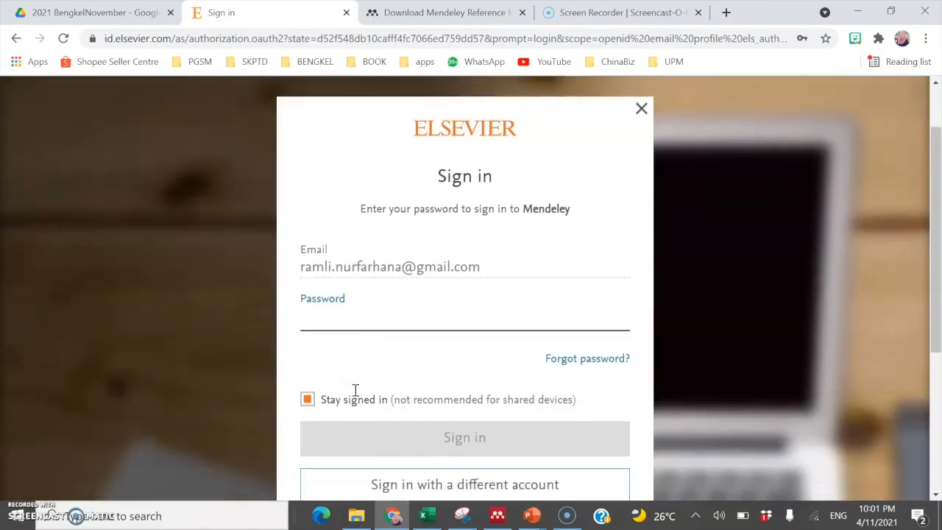
{"action": "left_click", "coordinate": [339, 401]}
{"action": "type", "text": "••••"}
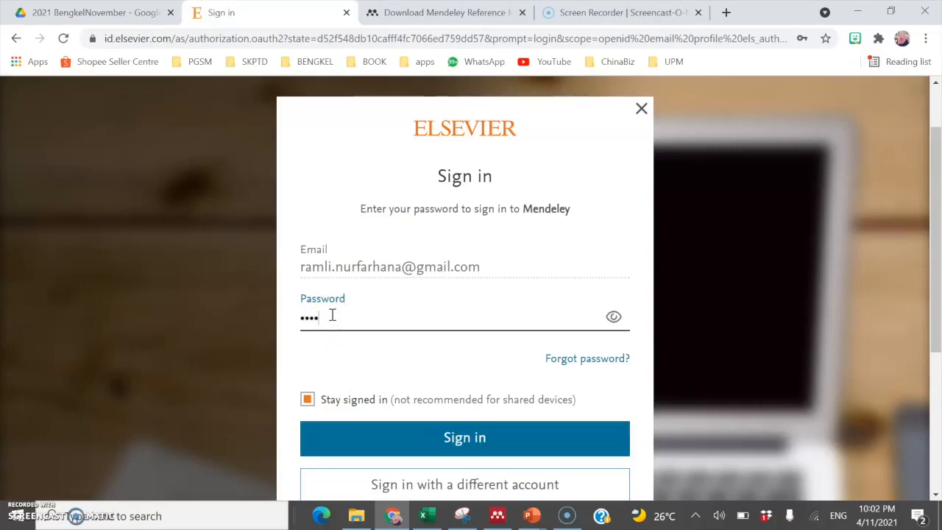
{"action": "type", "text": "•••••••"}
{"action": "left_click", "coordinate": [364, 451]}
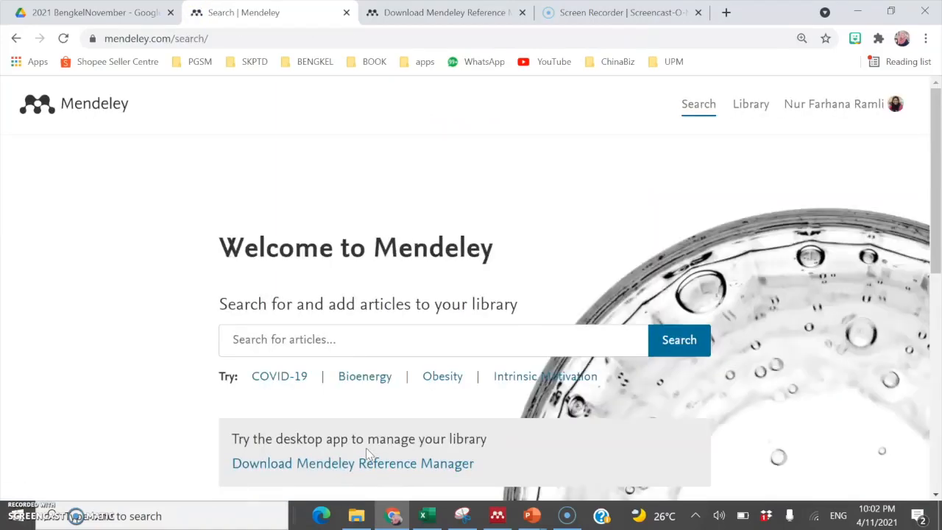
Step: Open the Download Mendeley Reference Manager page from the Welcome to Mendeley page
{"action": "left_click", "coordinate": [257, 472]}
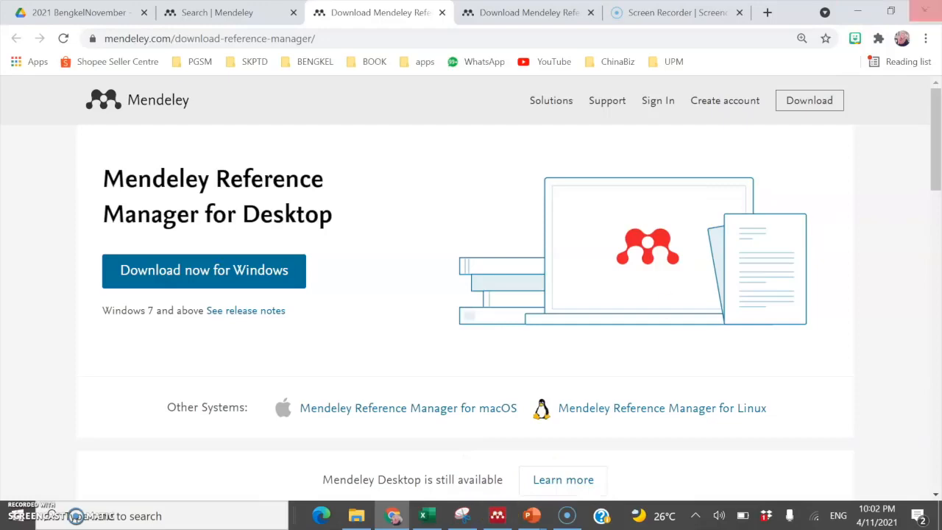
{"action": "left_click", "coordinate": [855, 13]}
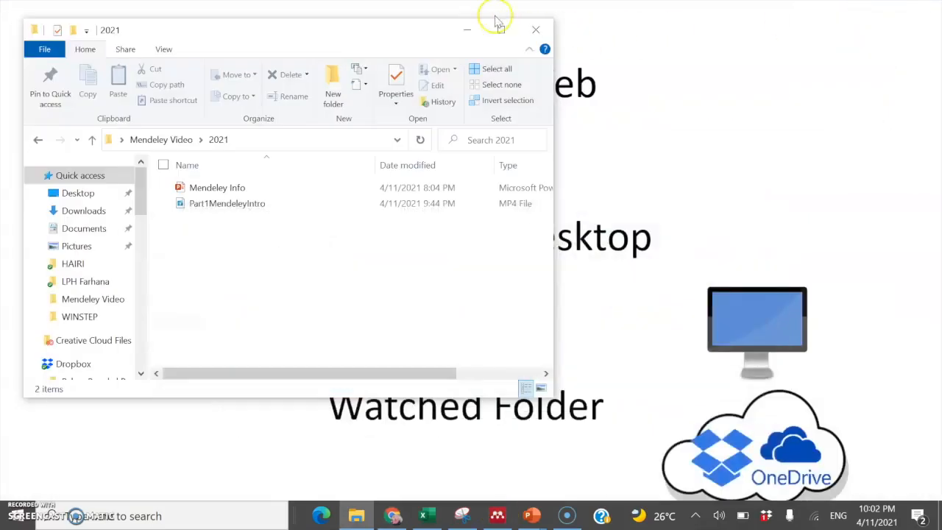
{"action": "left_click", "coordinate": [457, 34]}
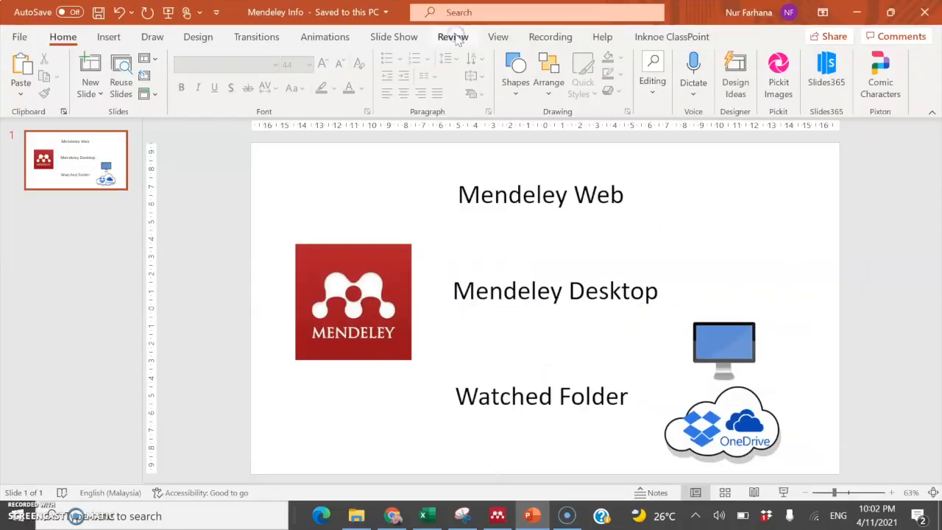
{"action": "left_click", "coordinate": [856, 11]}
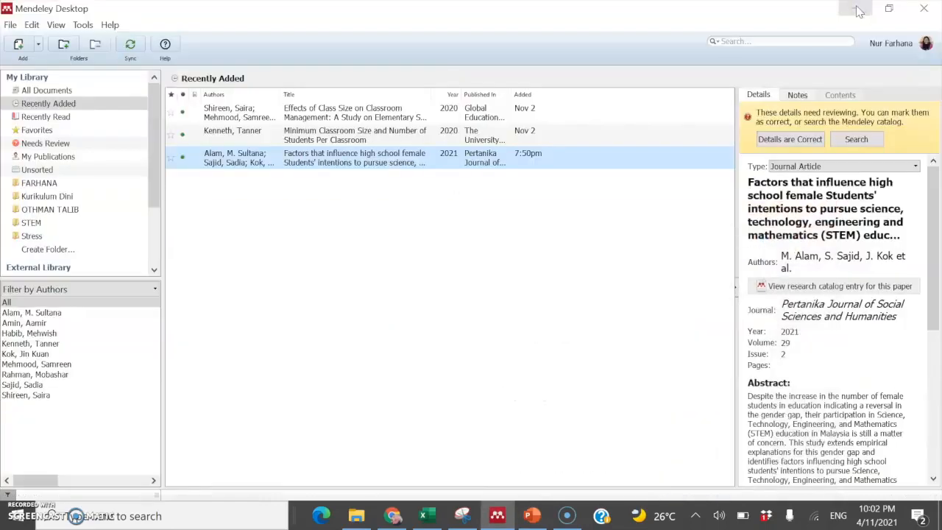
{"action": "left_click", "coordinate": [856, 9]}
{"action": "left_click", "coordinate": [577, 288]}
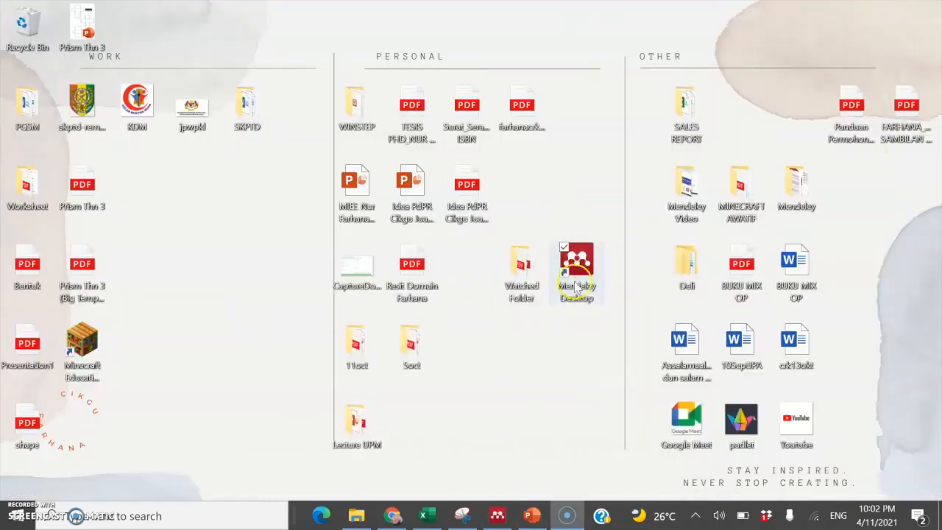
{"action": "left_click", "coordinate": [505, 521]}
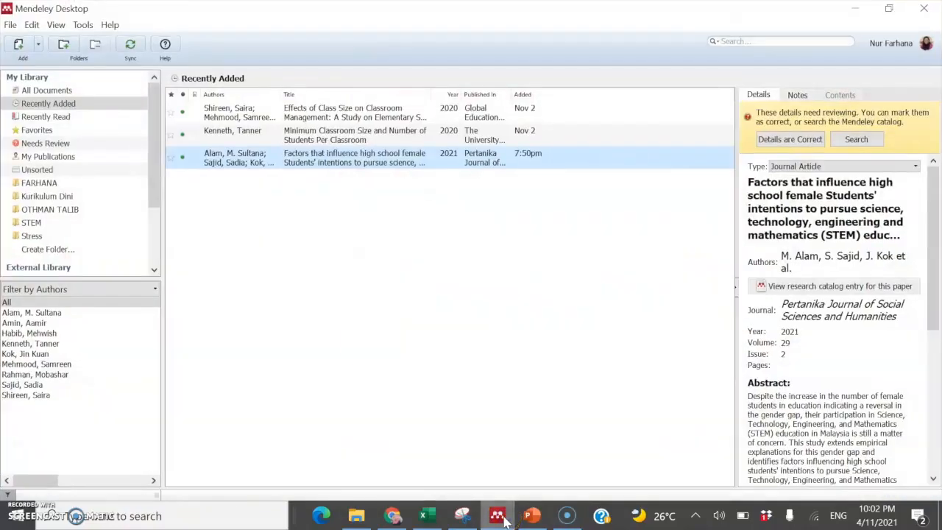
{"action": "left_click", "coordinate": [34, 91]}
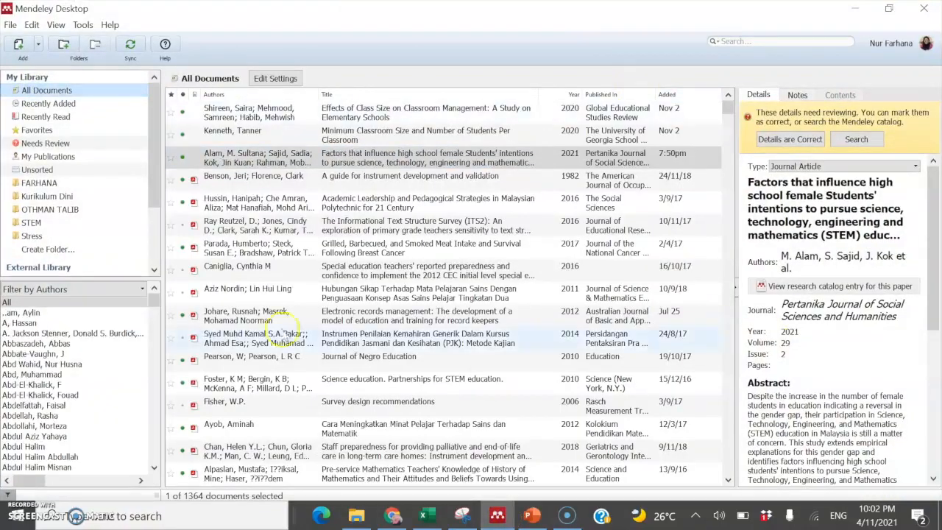
{"action": "left_click", "coordinate": [390, 517]}
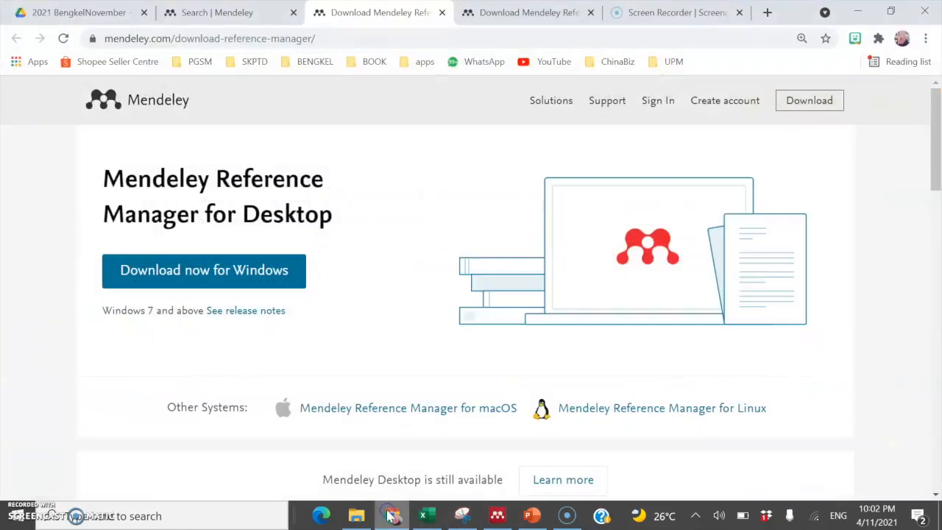
Step: Close both Download Mendeley tabs
{"action": "left_click", "coordinate": [441, 12]}
{"action": "left_click", "coordinate": [442, 13]}
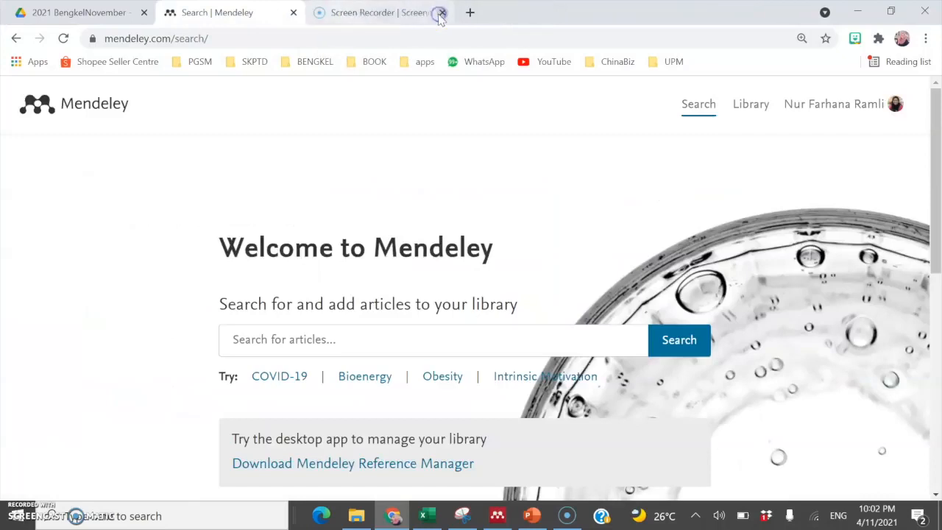
{"action": "scroll", "coordinate": [450, 315], "scroll_direction": "down", "scroll_amount": 1}
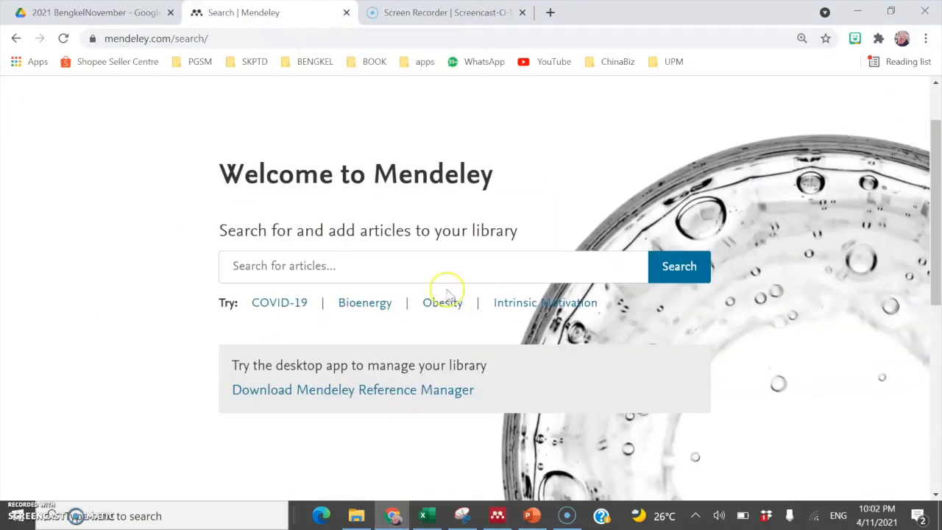
{"action": "scroll", "coordinate": [434, 287], "scroll_direction": "up", "scroll_amount": 1}
Step: Search the article catalogue for 'STEM Malaysia'
{"action": "left_click", "coordinate": [388, 339]}
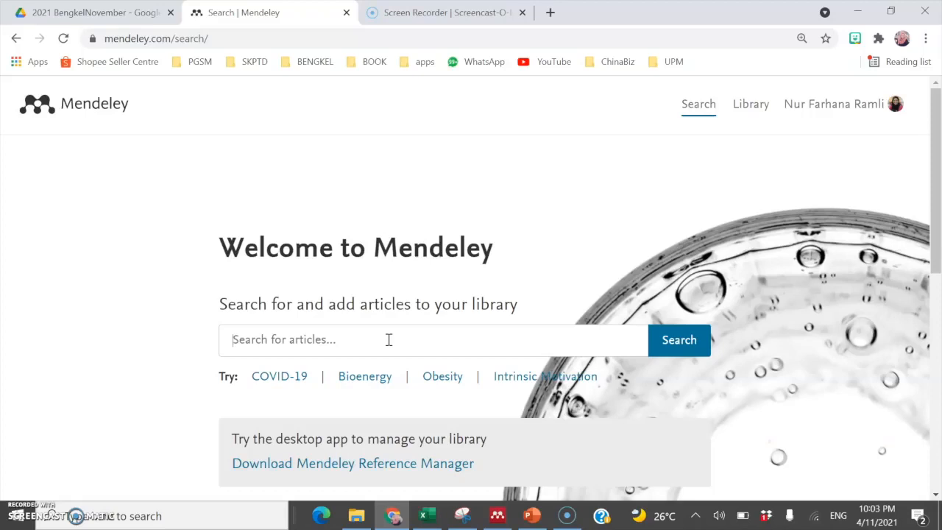
{"action": "type", "text": "STEM"}
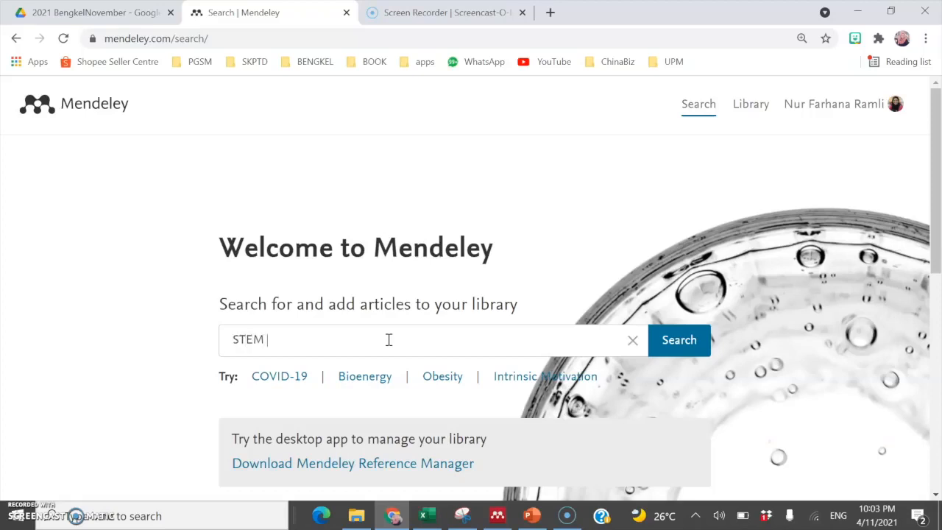
{"action": "type", "text": " Malaysia"}
{"action": "key", "text": "Return"}
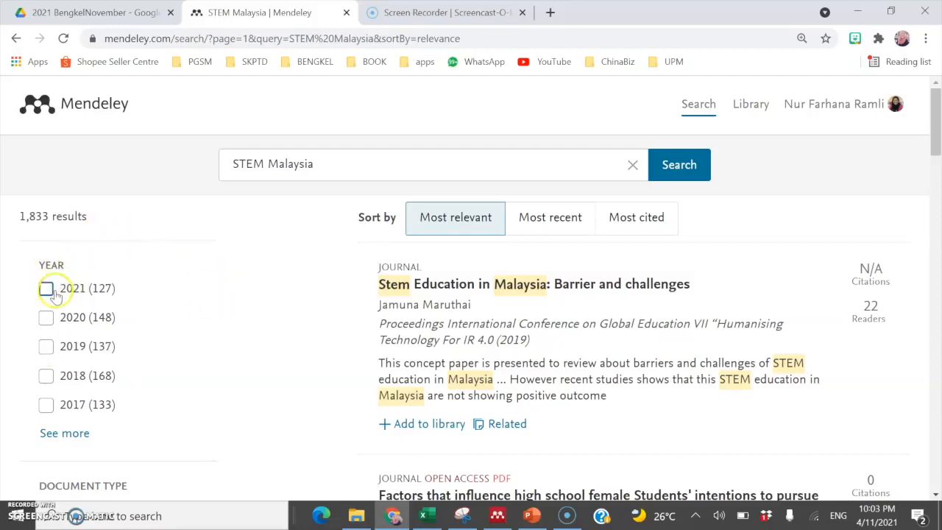
Step: Expand the Document Type and Journal filter lists for the 1,833 STEM Malaysia results
{"action": "scroll", "coordinate": [67, 322], "scroll_direction": "down", "scroll_amount": 2}
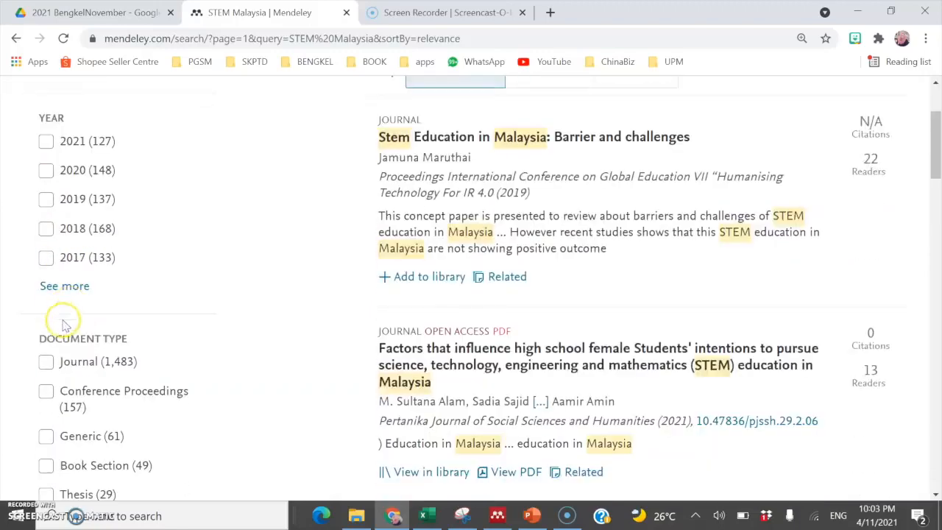
{"action": "scroll", "coordinate": [72, 354], "scroll_direction": "down", "scroll_amount": 2}
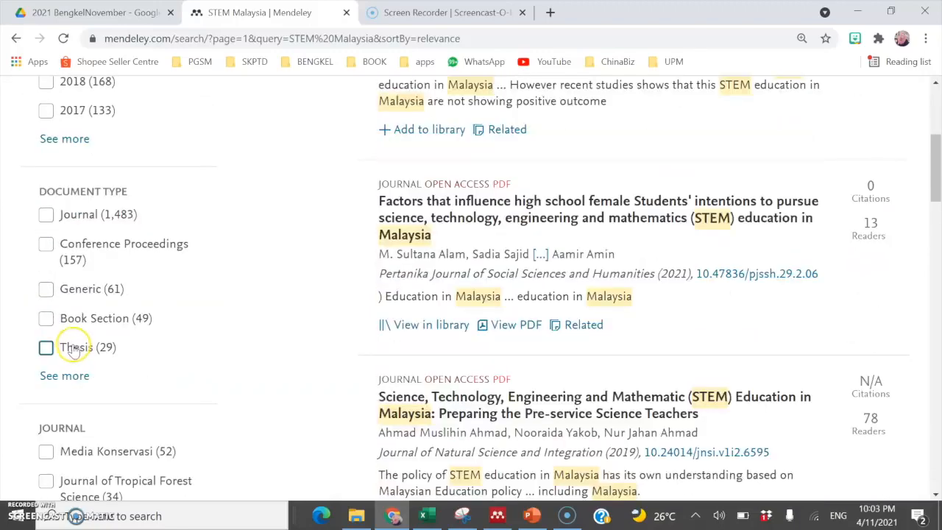
{"action": "left_click", "coordinate": [47, 377]}
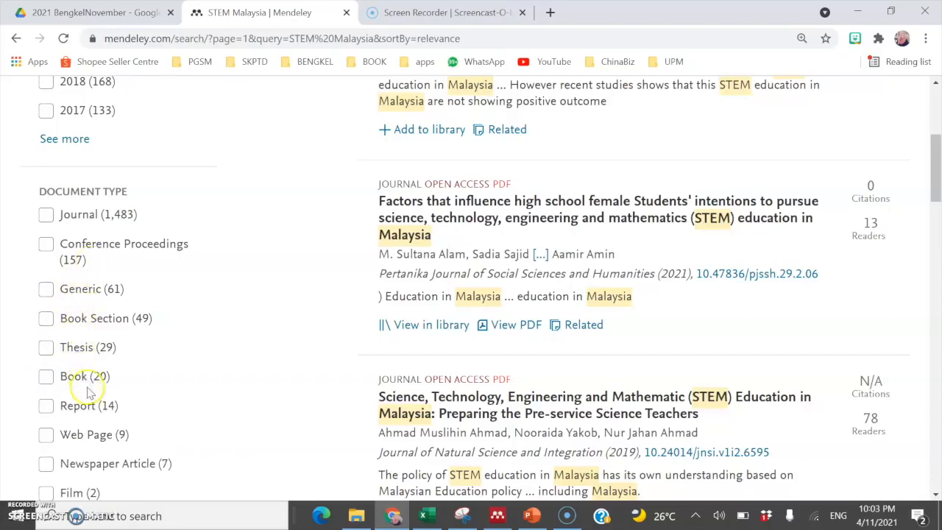
{"action": "scroll", "coordinate": [91, 391], "scroll_direction": "down", "scroll_amount": 1}
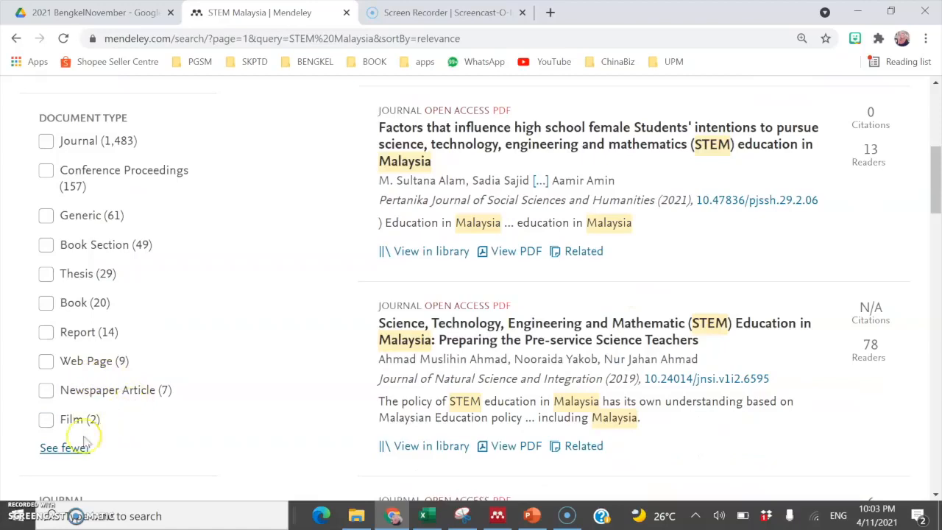
{"action": "scroll", "coordinate": [104, 440], "scroll_direction": "down", "scroll_amount": 4}
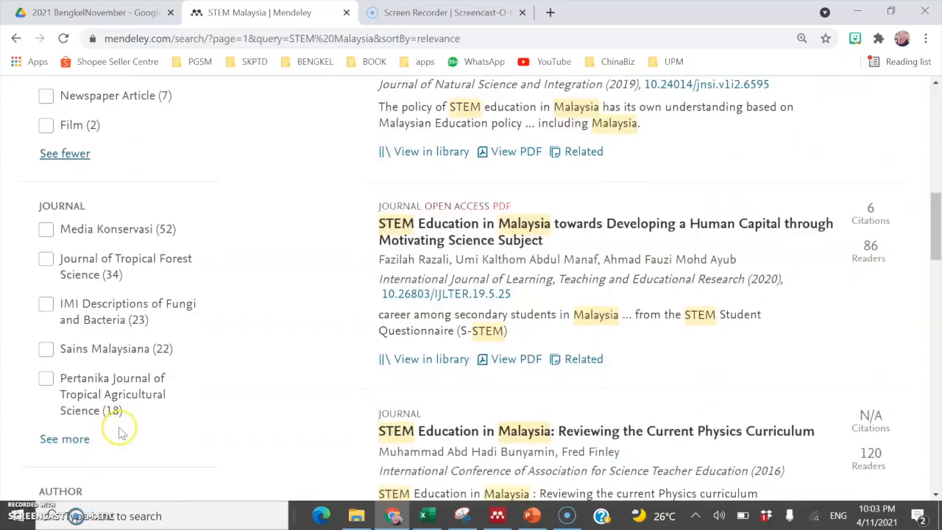
{"action": "left_click", "coordinate": [85, 445]}
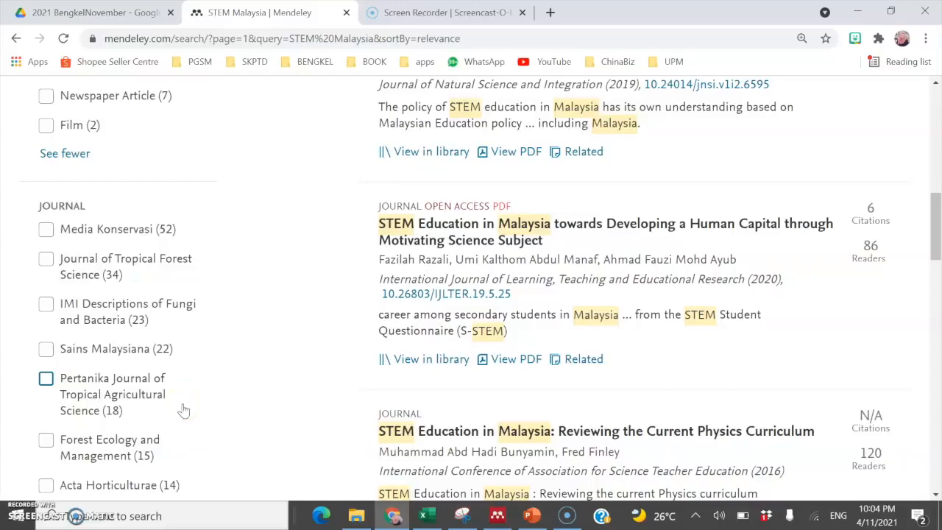
{"action": "scroll", "coordinate": [166, 412], "scroll_direction": "down", "scroll_amount": 1}
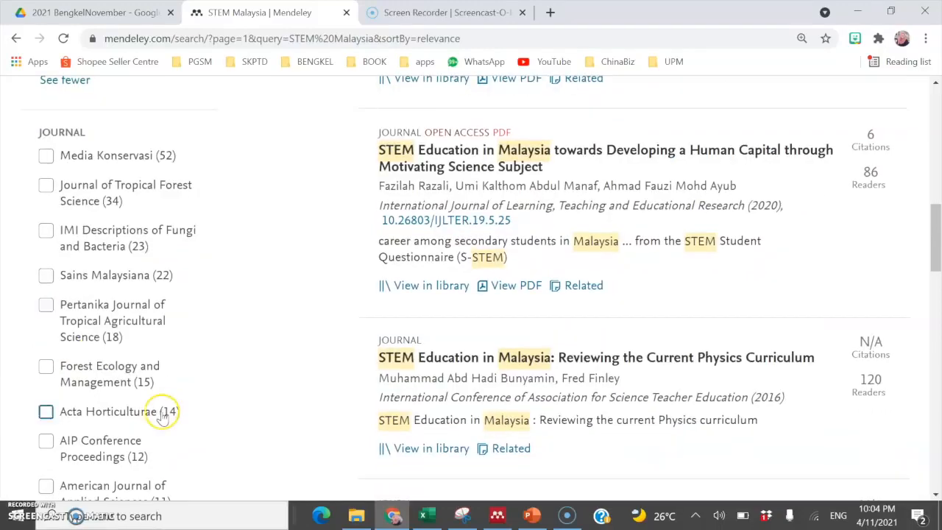
Step: Apply the Sains Malaysiana journal filter, then remove it again
{"action": "left_click", "coordinate": [44, 280]}
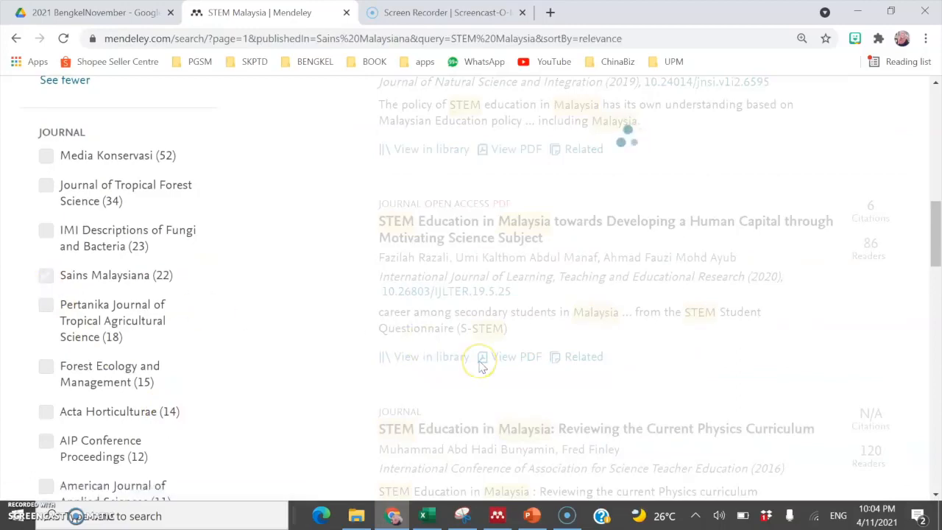
{"action": "scroll", "coordinate": [480, 368], "scroll_direction": "up", "scroll_amount": 5}
{"action": "scroll", "coordinate": [480, 368], "scroll_direction": "up", "scroll_amount": 5}
{"action": "scroll", "coordinate": [480, 368], "scroll_direction": "down", "scroll_amount": 5}
{"action": "scroll", "coordinate": [480, 366], "scroll_direction": "down", "scroll_amount": 2}
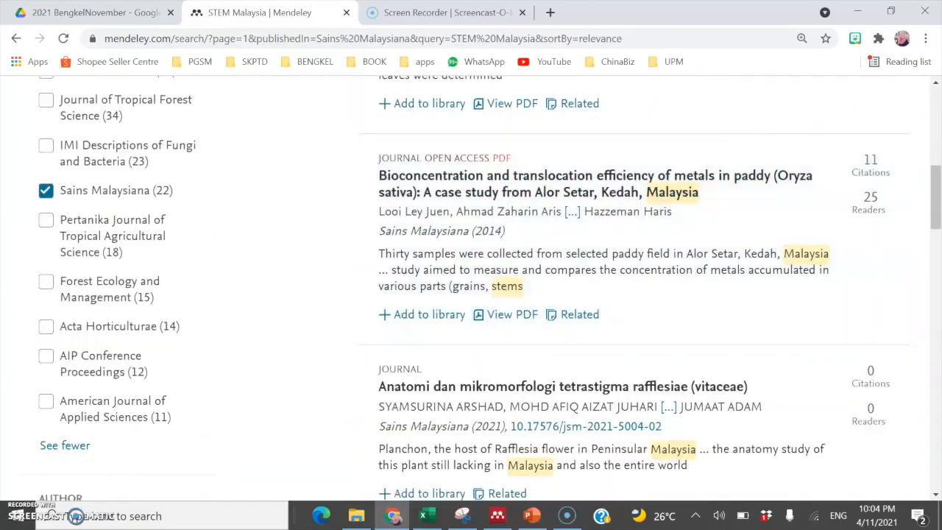
{"action": "left_click", "coordinate": [46, 191]}
Step: Expand the Author filter list to show more authors
{"action": "scroll", "coordinate": [160, 322], "scroll_direction": "down", "scroll_amount": 3}
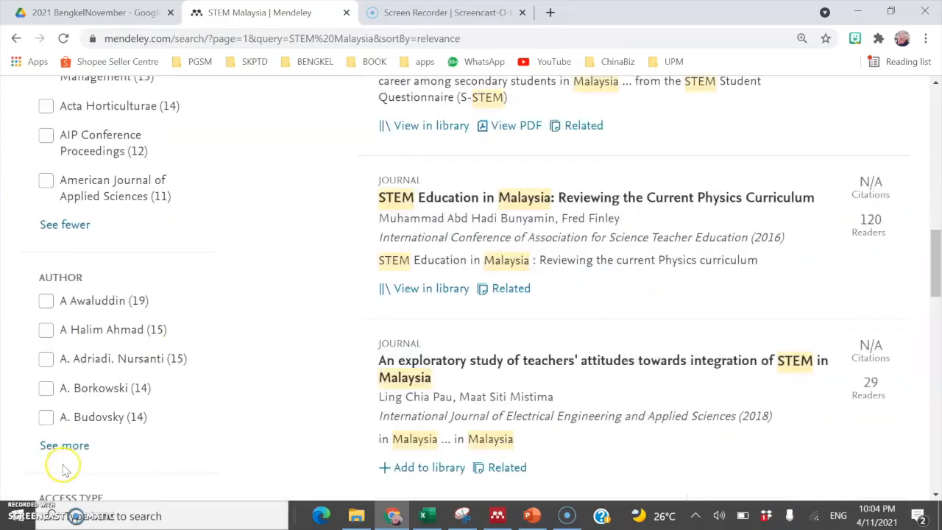
{"action": "left_click", "coordinate": [73, 449]}
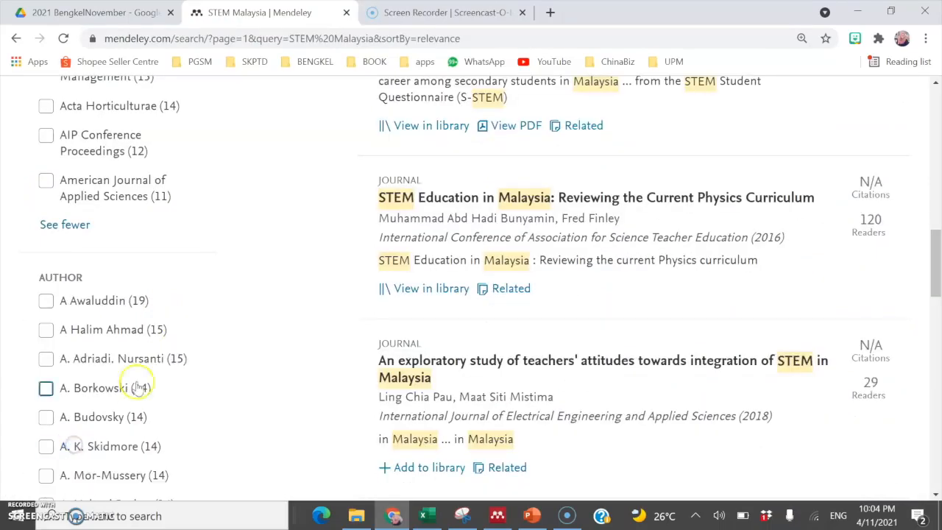
{"action": "scroll", "coordinate": [161, 384], "scroll_direction": "up", "scroll_amount": 6}
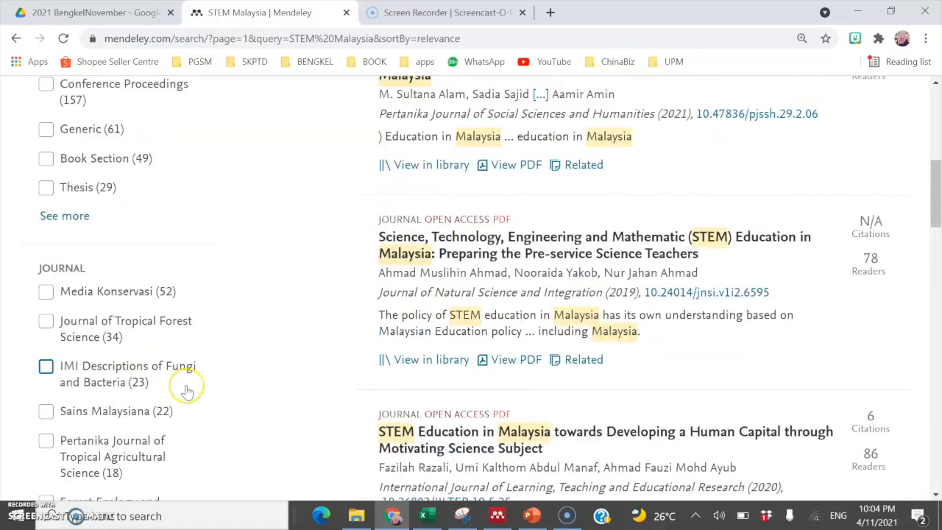
{"action": "scroll", "coordinate": [184, 390], "scroll_direction": "down", "scroll_amount": 4}
{"action": "scroll", "coordinate": [188, 392], "scroll_direction": "down", "scroll_amount": 4}
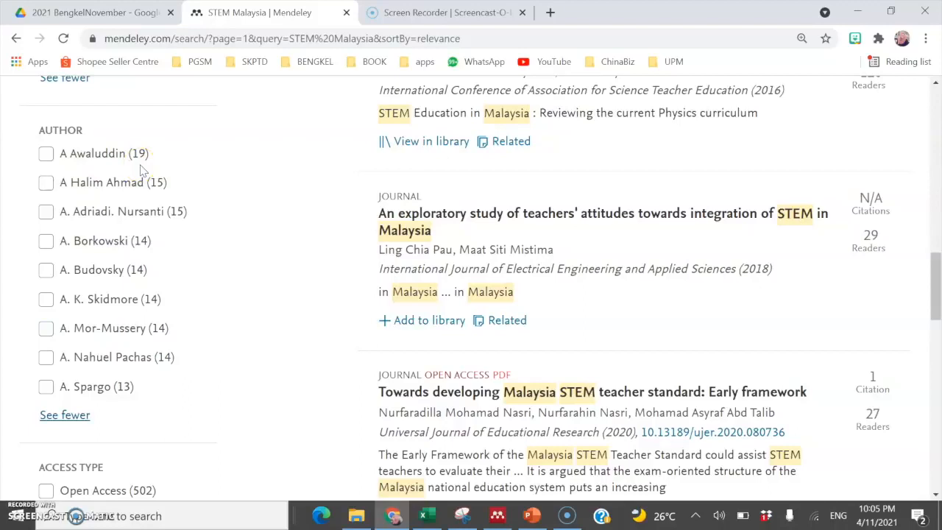
Step: Try the Open Access filter, then begin adding a preschool term to the STEM Malaysia query
{"action": "scroll", "coordinate": [273, 346], "scroll_direction": "down", "scroll_amount": 2}
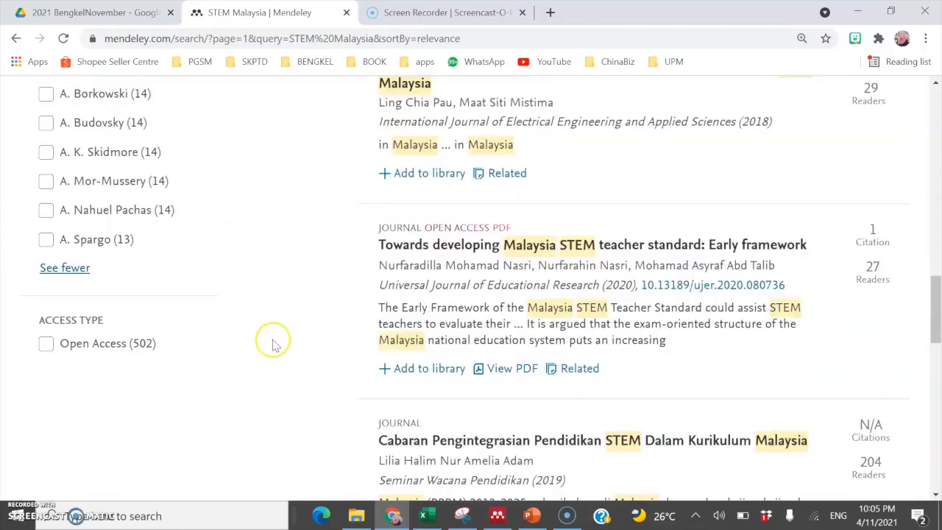
{"action": "left_click", "coordinate": [78, 348]}
{"action": "scroll", "coordinate": [669, 313], "scroll_direction": "up", "scroll_amount": 7}
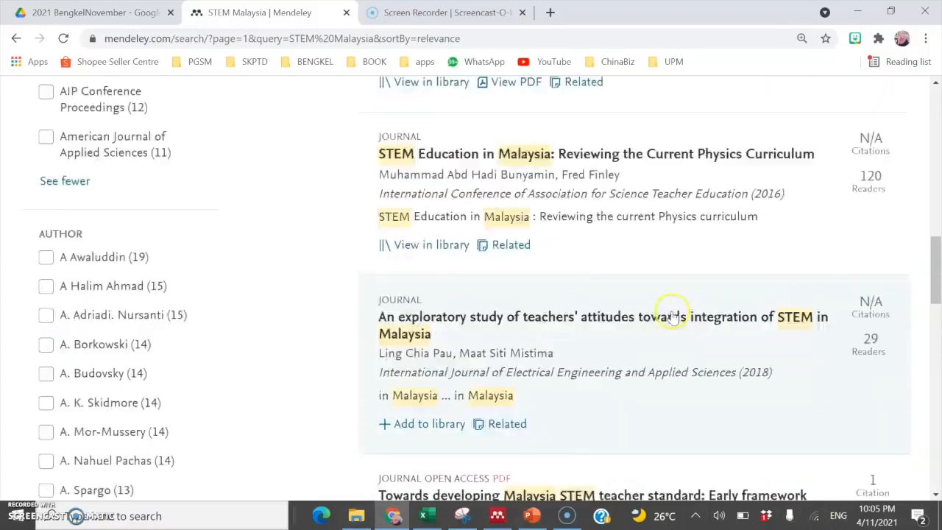
{"action": "scroll", "coordinate": [672, 316], "scroll_direction": "up", "scroll_amount": 6}
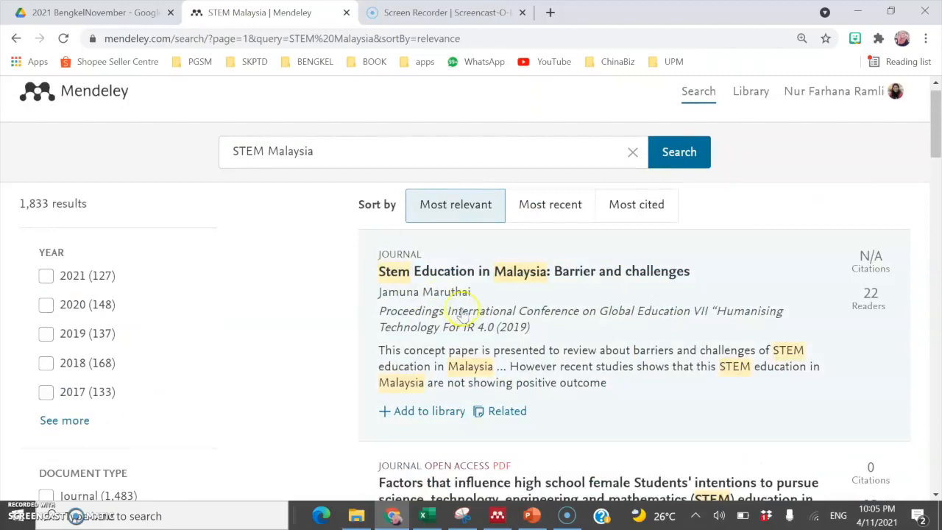
{"action": "scroll", "coordinate": [540, 309], "scroll_direction": "down", "scroll_amount": 4}
{"action": "scroll", "coordinate": [534, 309], "scroll_direction": "up", "scroll_amount": 3}
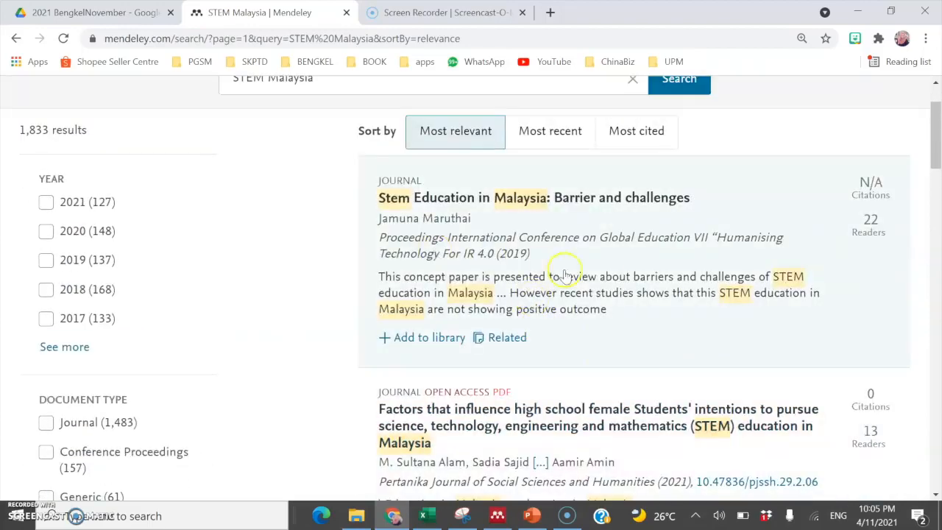
{"action": "scroll", "coordinate": [627, 306], "scroll_direction": "down", "scroll_amount": 3}
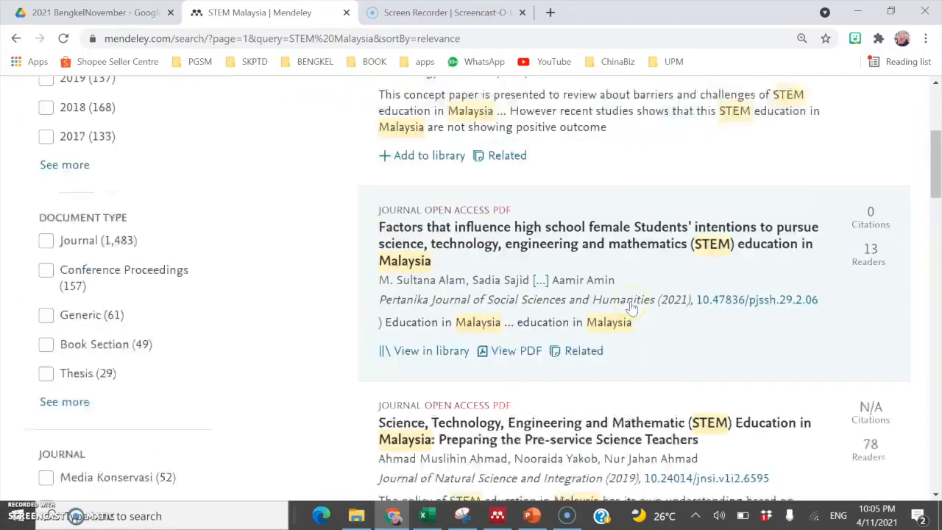
{"action": "scroll", "coordinate": [632, 308], "scroll_direction": "up", "scroll_amount": 4}
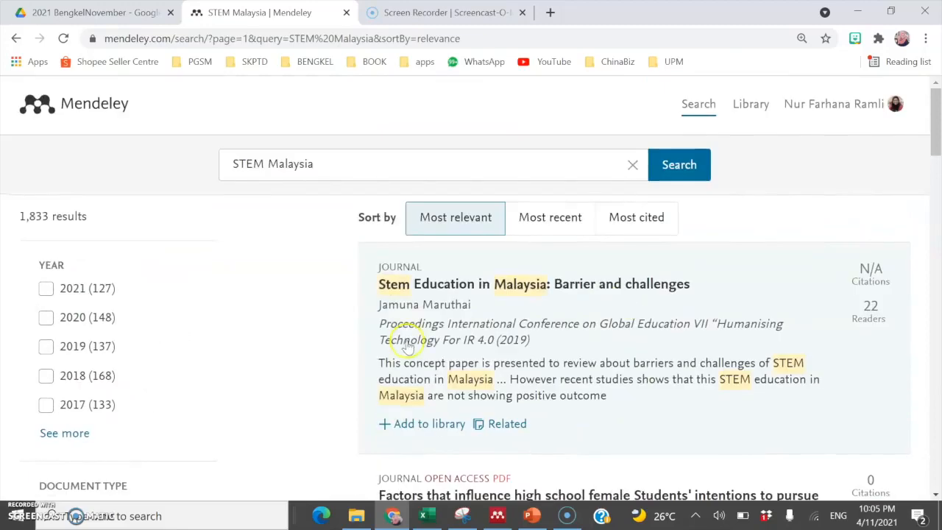
{"action": "left_click", "coordinate": [343, 160]}
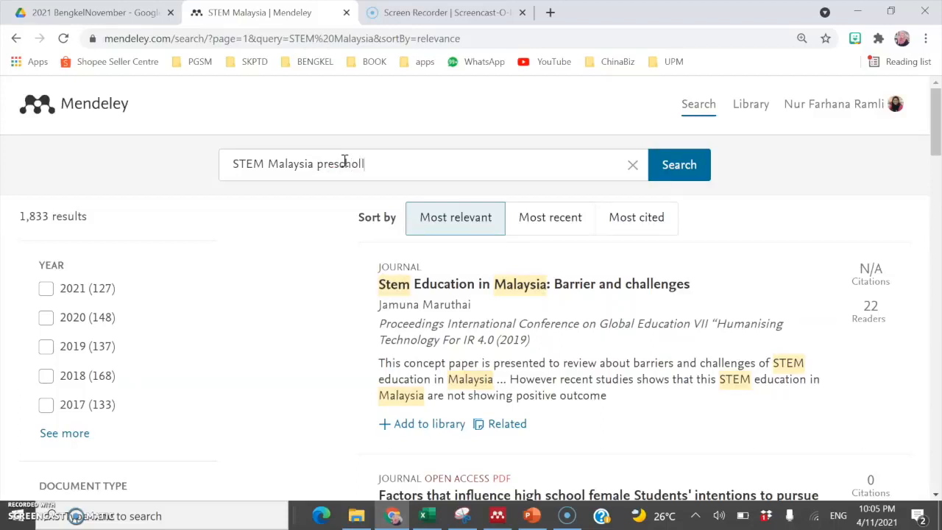
Step: Correct 'presholl' to 'preschool' and rerun the search, reviewing the 19 results
{"action": "key", "text": "Return"}
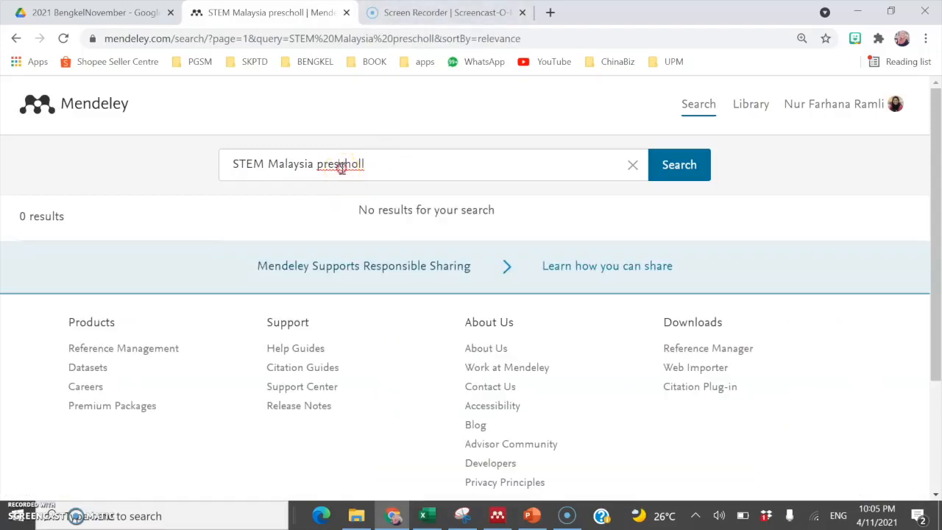
{"action": "right_click", "coordinate": [340, 164]}
{"action": "left_click", "coordinate": [387, 181]}
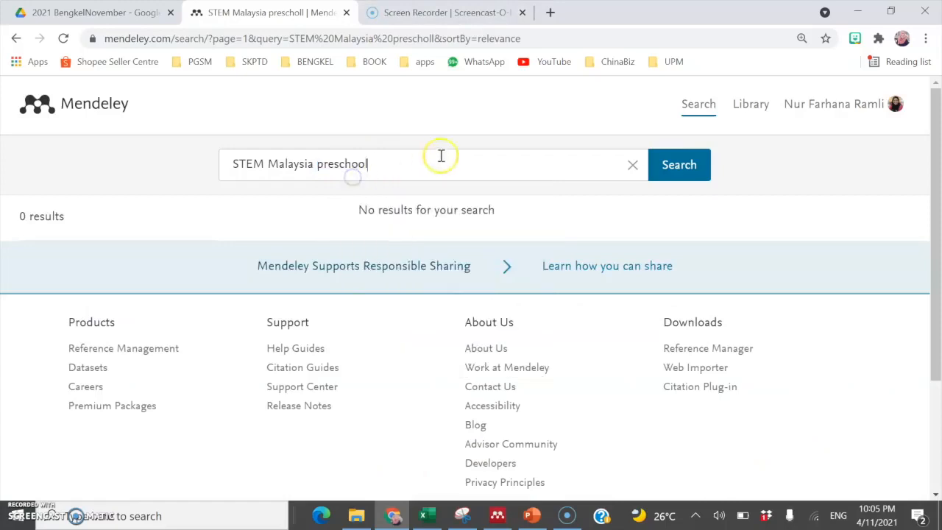
{"action": "left_click", "coordinate": [687, 178]}
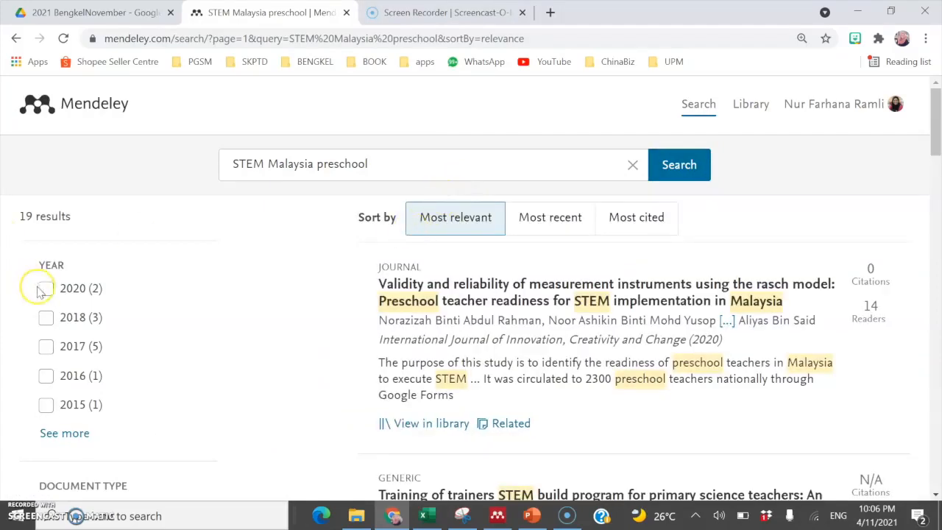
{"action": "scroll", "coordinate": [236, 362], "scroll_direction": "down", "scroll_amount": 1}
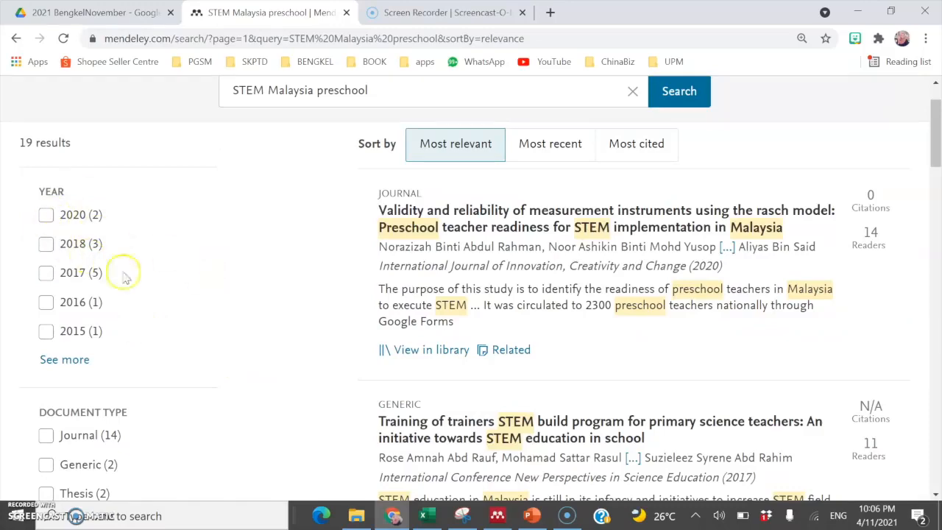
{"action": "scroll", "coordinate": [216, 319], "scroll_direction": "down", "scroll_amount": 8}
{"action": "scroll", "coordinate": [217, 321], "scroll_direction": "up", "scroll_amount": 6}
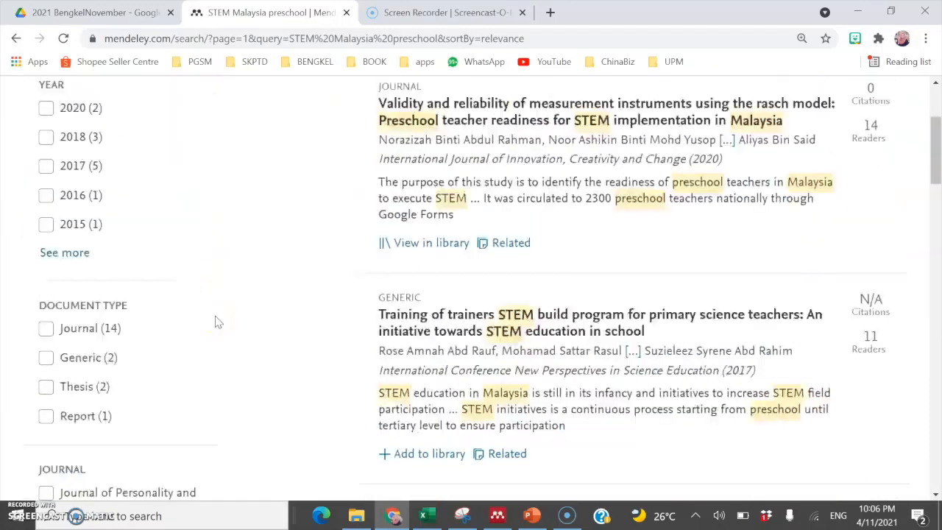
{"action": "scroll", "coordinate": [217, 321], "scroll_direction": "up", "scroll_amount": 3}
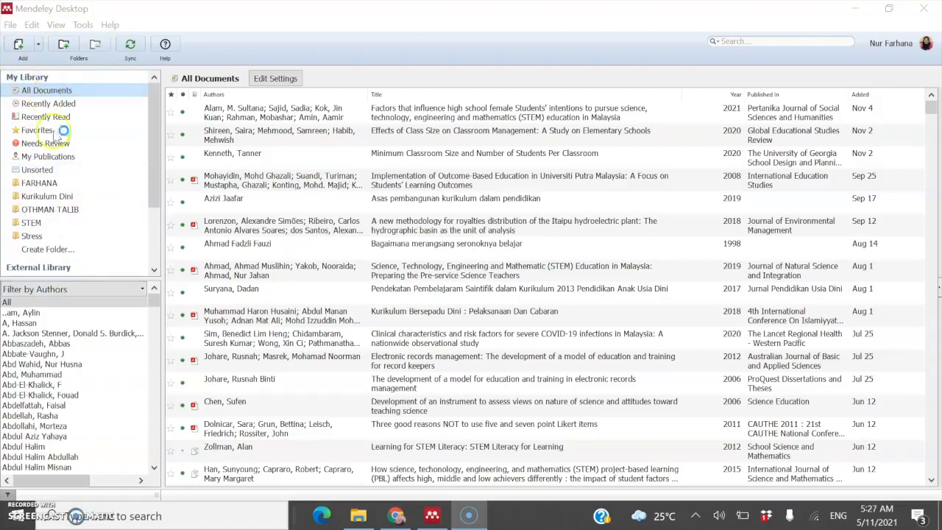
{"action": "left_click", "coordinate": [74, 364]}
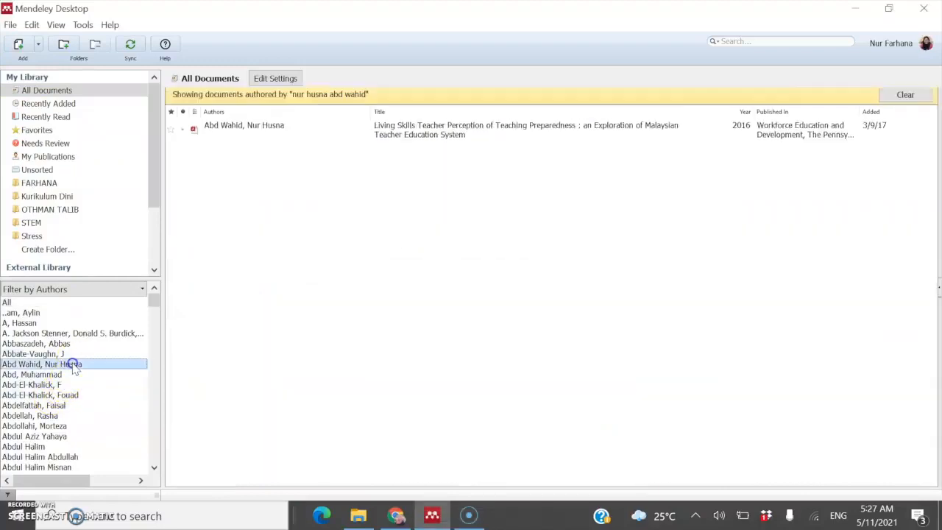
{"action": "left_click", "coordinate": [56, 416]}
{"action": "left_click", "coordinate": [56, 467]}
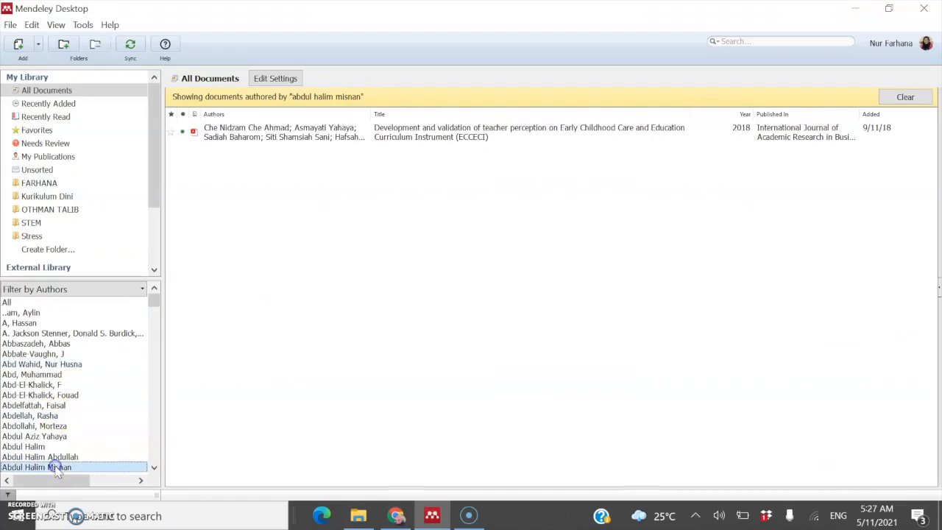
{"action": "left_click", "coordinate": [105, 302]}
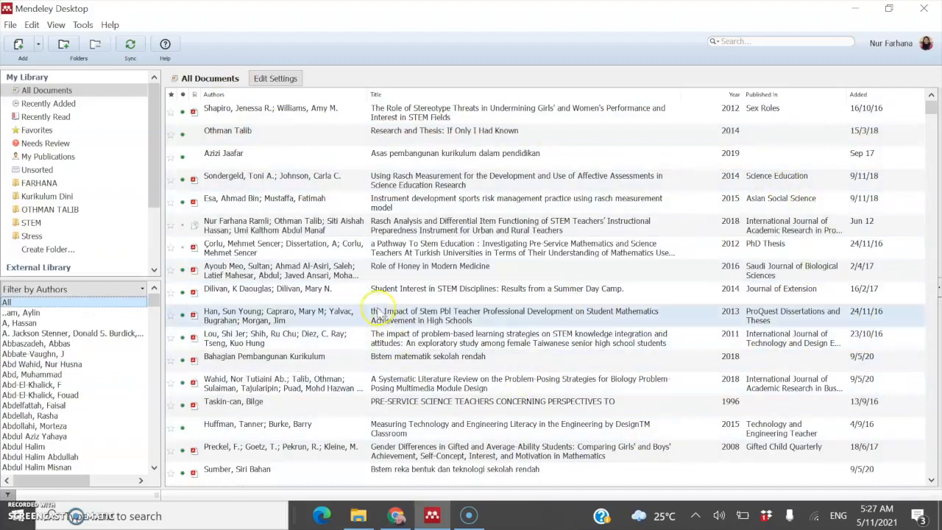
{"action": "left_click", "coordinate": [370, 296]}
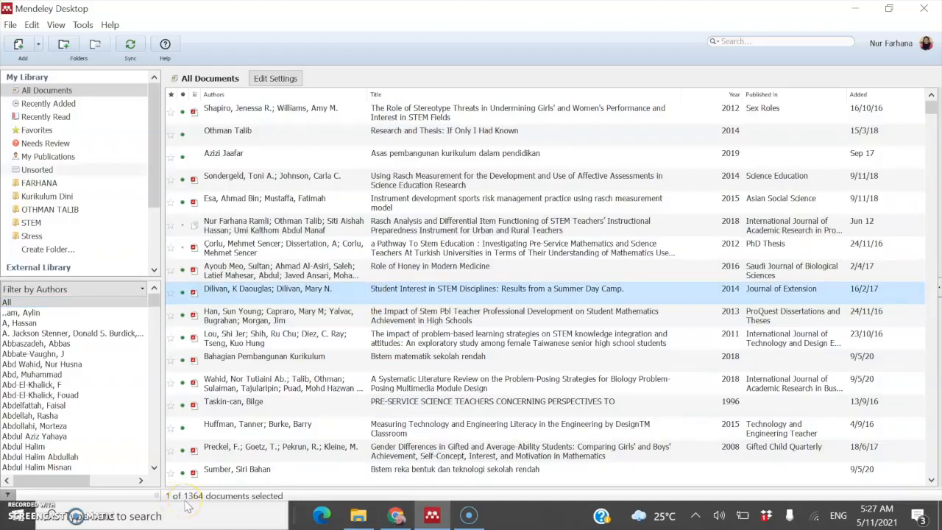
{"action": "left_click", "coordinate": [401, 314]}
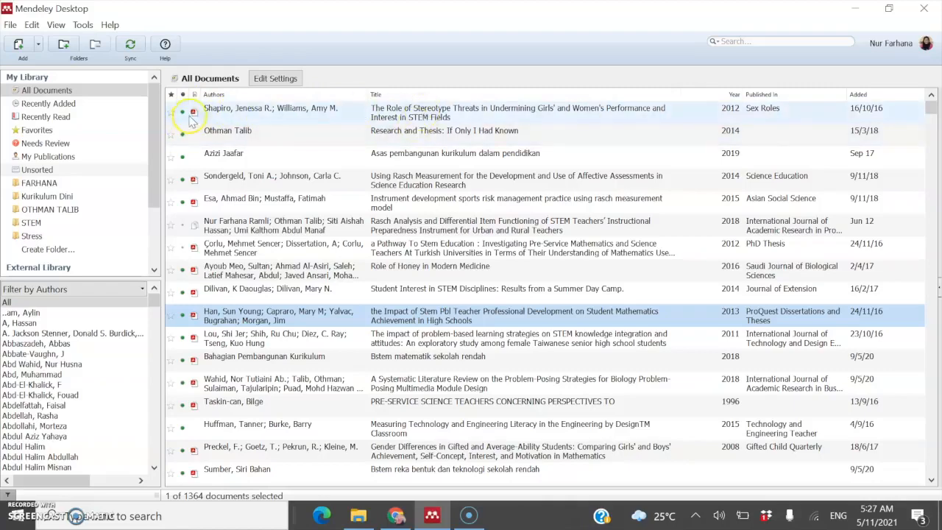
Step: Open the Role of Stereotype Threats paper, then return to My Library's Research and Thesis entry
{"action": "double_click", "coordinate": [424, 111]}
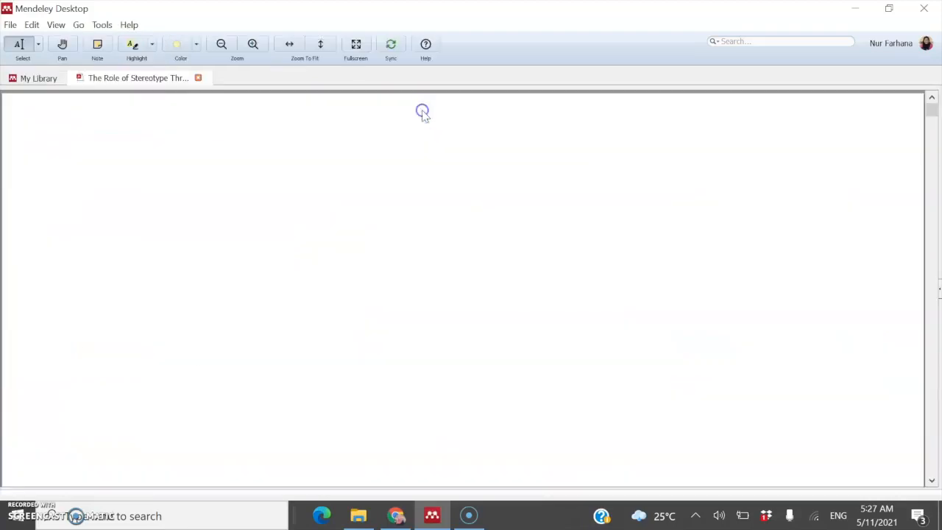
{"action": "left_click", "coordinate": [29, 77]}
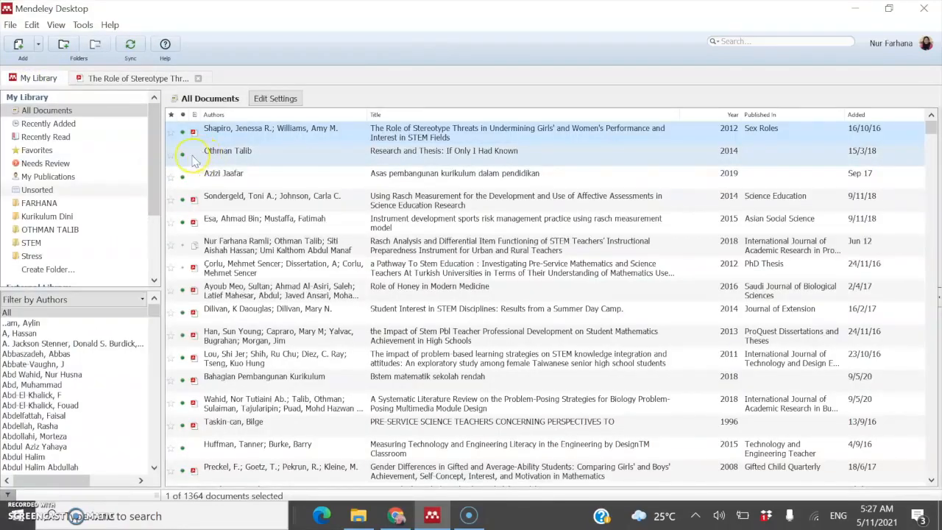
{"action": "left_click", "coordinate": [220, 154]}
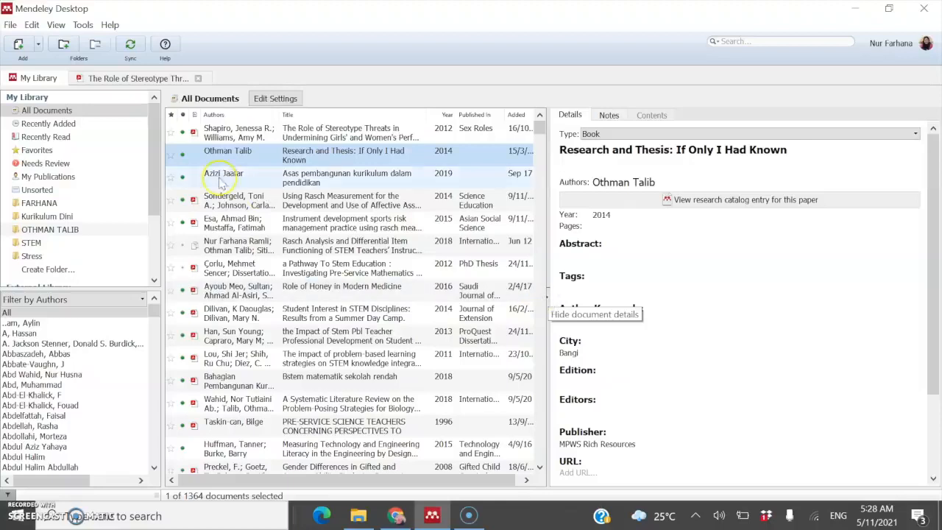
Step: View details of the kurikulum and engineering literacy entries, then hide the details pane
{"action": "left_click", "coordinate": [259, 176]}
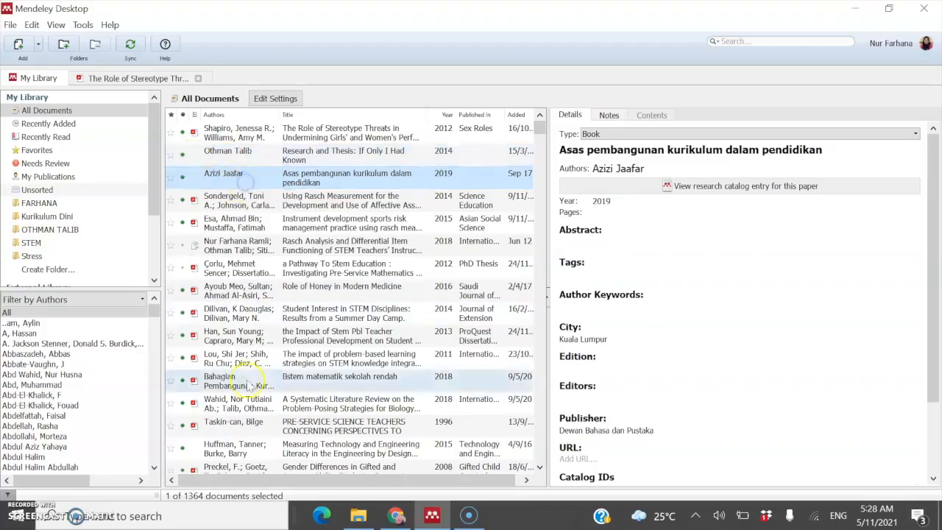
{"action": "scroll", "coordinate": [243, 379], "scroll_direction": "down", "scroll_amount": 2}
{"action": "left_click", "coordinate": [238, 321]}
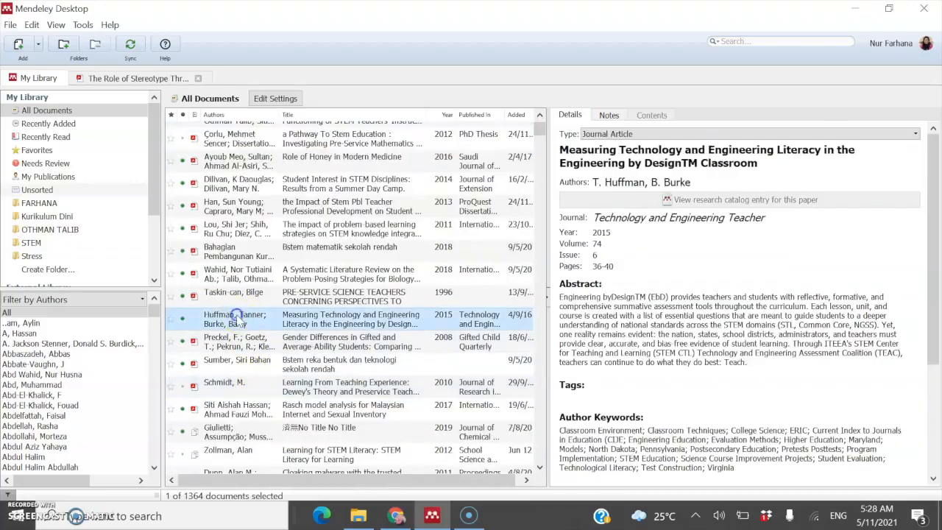
{"action": "left_click", "coordinate": [549, 302]}
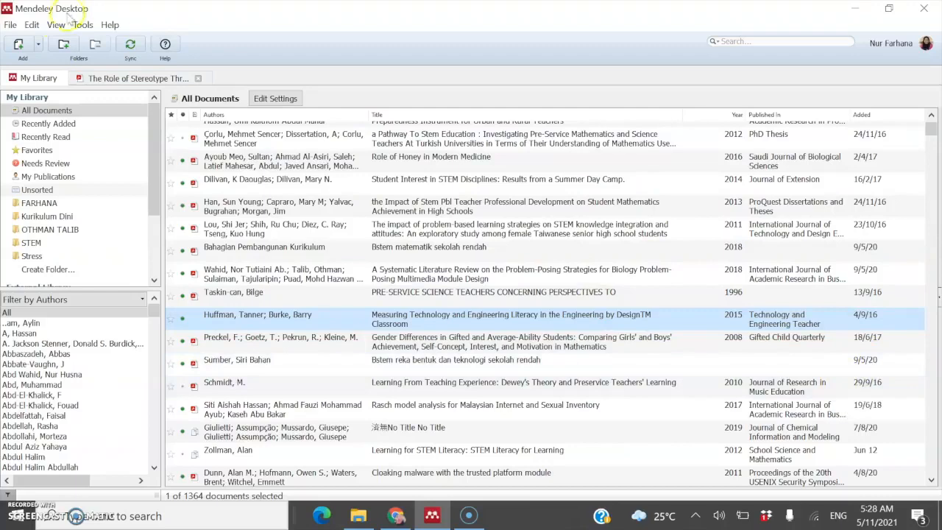
Step: Look through the File menu without choosing anything, then minimise Mendeley Desktop
{"action": "left_click", "coordinate": [10, 25]}
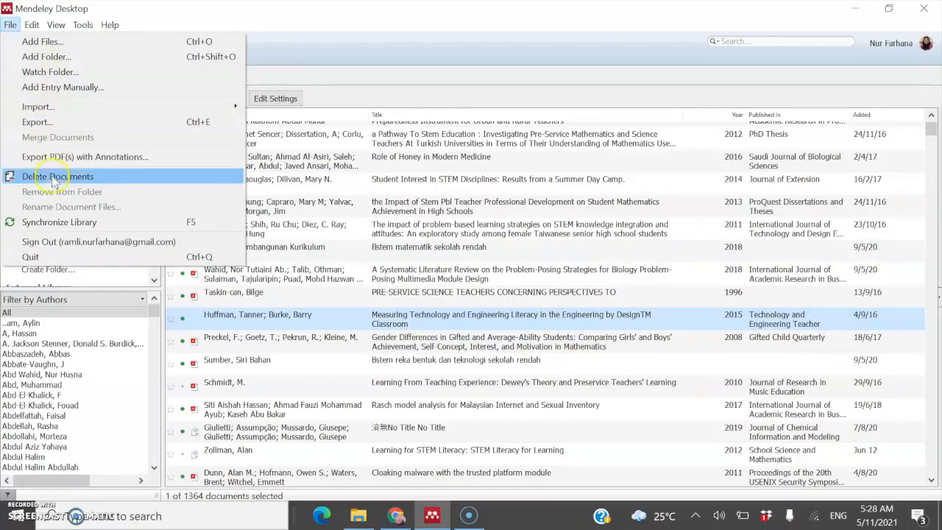
{"action": "mouse_move", "coordinate": [109, 26]}
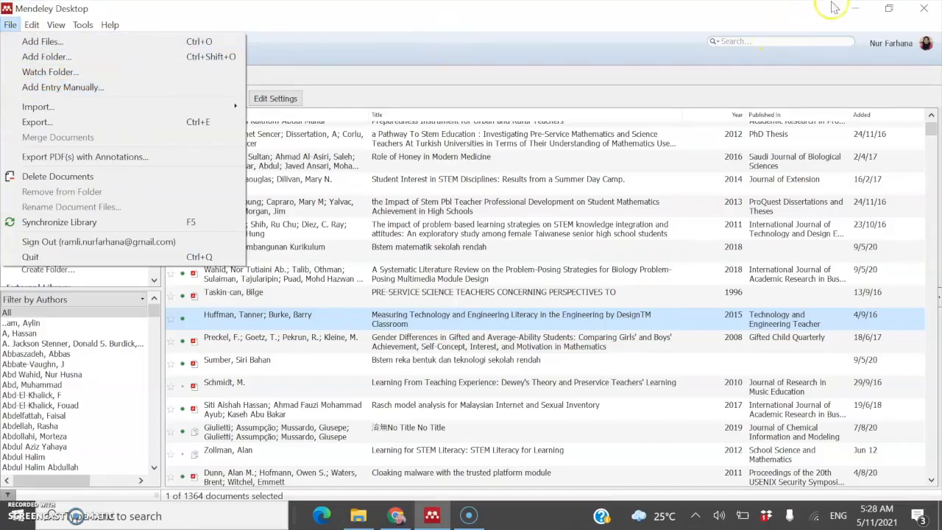
{"action": "left_click", "coordinate": [853, 15]}
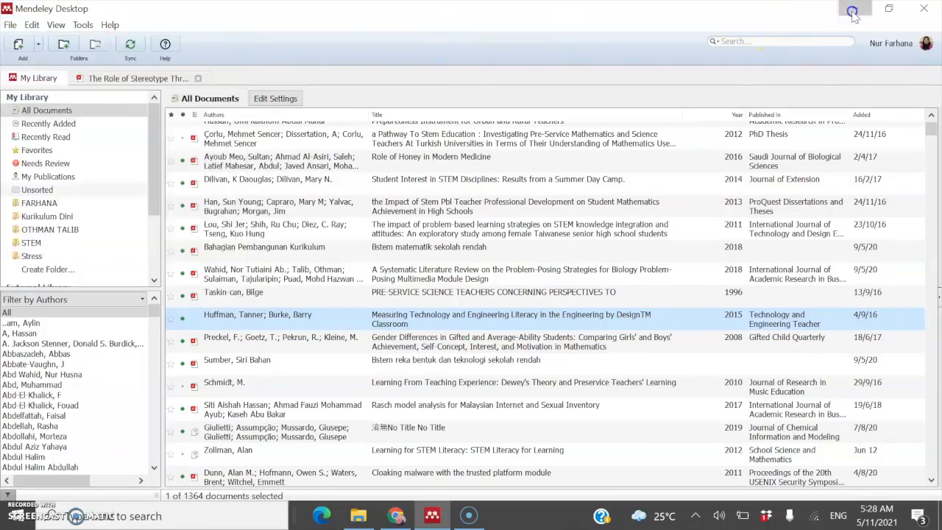
{"action": "left_click", "coordinate": [853, 12]}
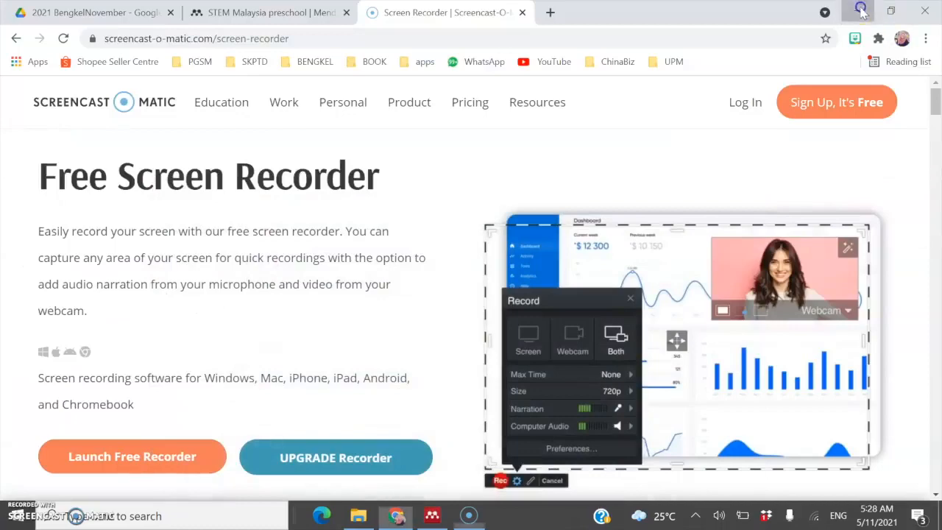
Step: Minimise the browser and open the Dropbox Watched folder from the desktop
{"action": "left_click", "coordinate": [860, 11]}
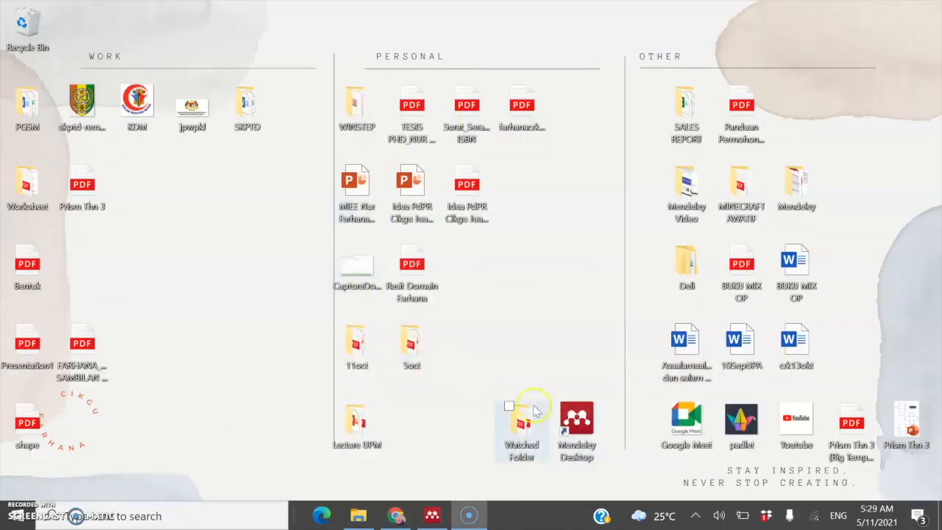
{"action": "double_click", "coordinate": [524, 434]}
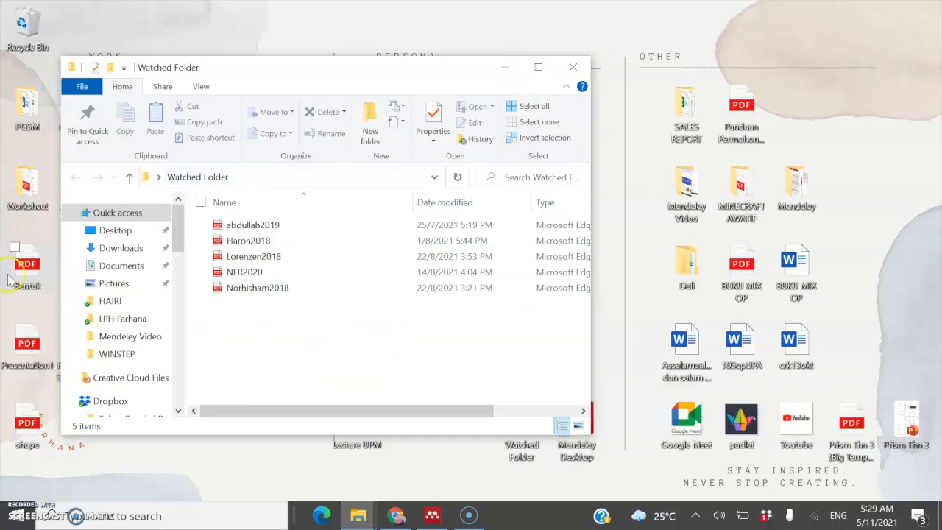
{"action": "scroll", "coordinate": [99, 350], "scroll_direction": "down", "scroll_amount": 4}
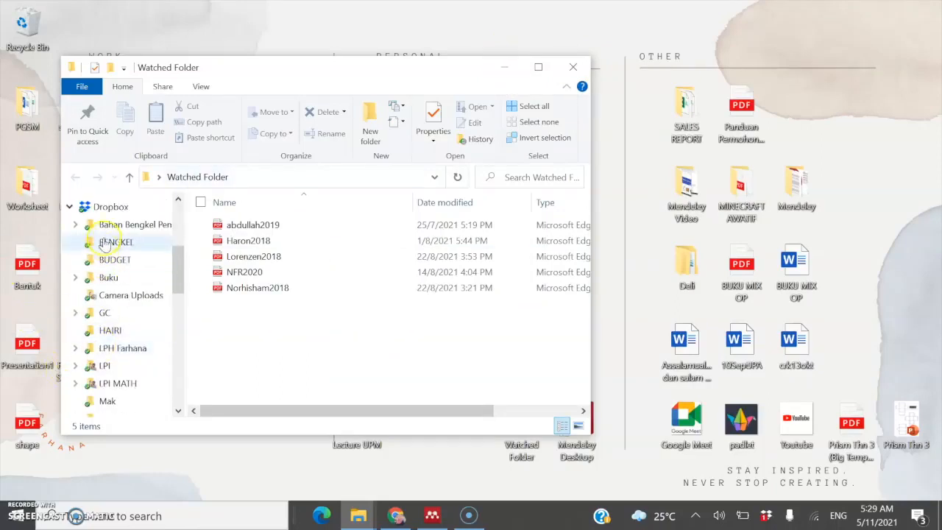
{"action": "scroll", "coordinate": [133, 283], "scroll_direction": "down", "scroll_amount": 2}
{"action": "scroll", "coordinate": [132, 287], "scroll_direction": "down", "scroll_amount": 3}
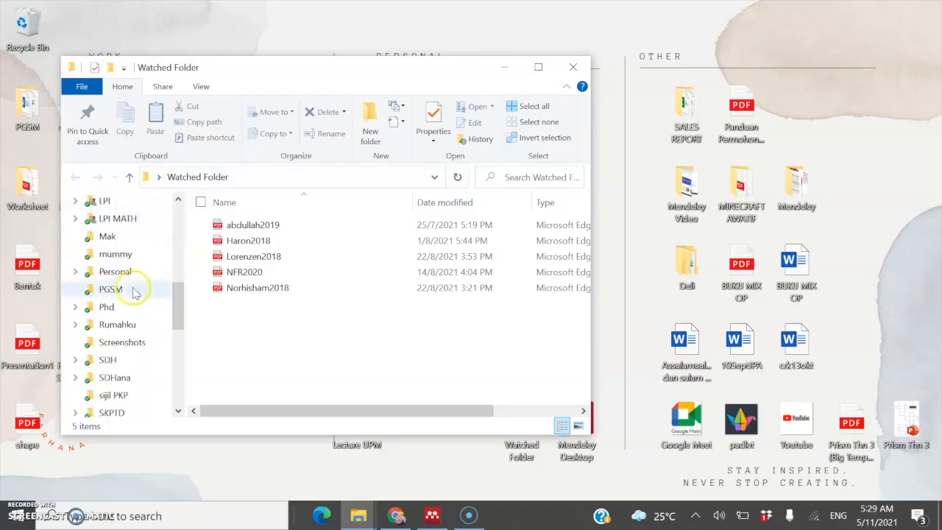
{"action": "left_click", "coordinate": [118, 361]}
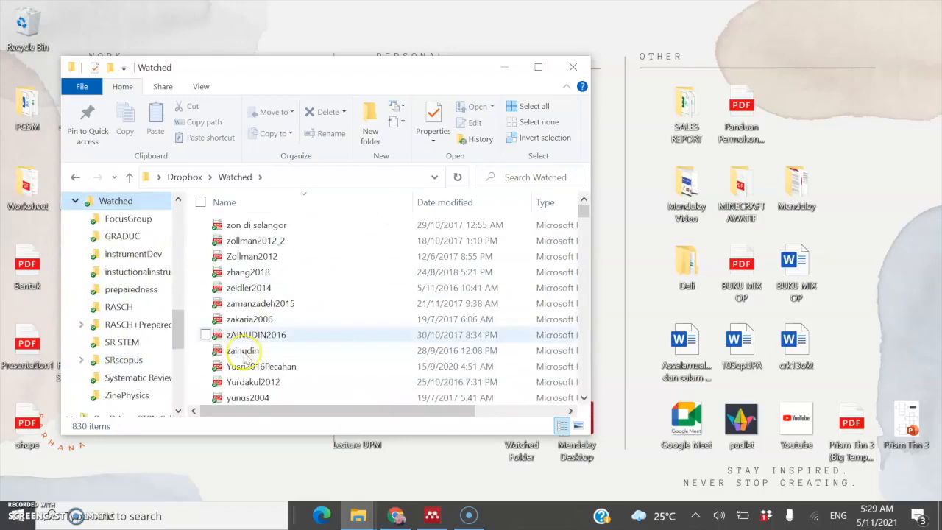
Step: Scroll through the Watched folder's navigation pane, then minimise its window
{"action": "left_click", "coordinate": [184, 330]}
{"action": "left_click_drag", "start_coordinate": [174, 343], "coordinate": [182, 306]}
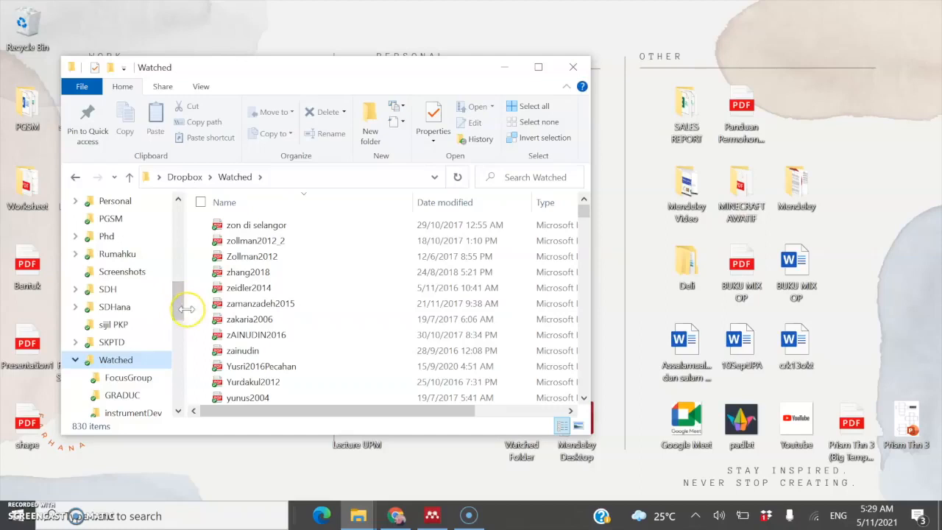
{"action": "scroll", "coordinate": [181, 317], "scroll_direction": "down", "scroll_amount": 2}
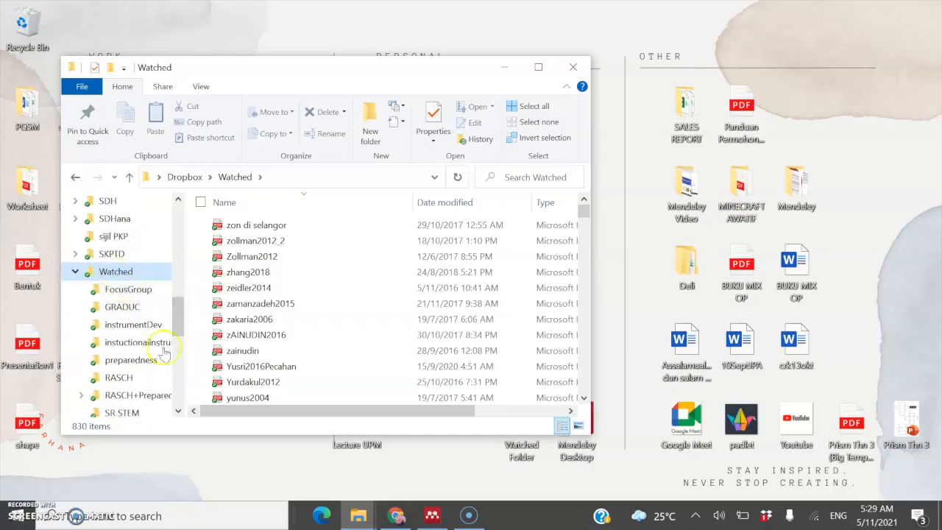
{"action": "left_click_drag", "start_coordinate": [177, 324], "coordinate": [178, 245]}
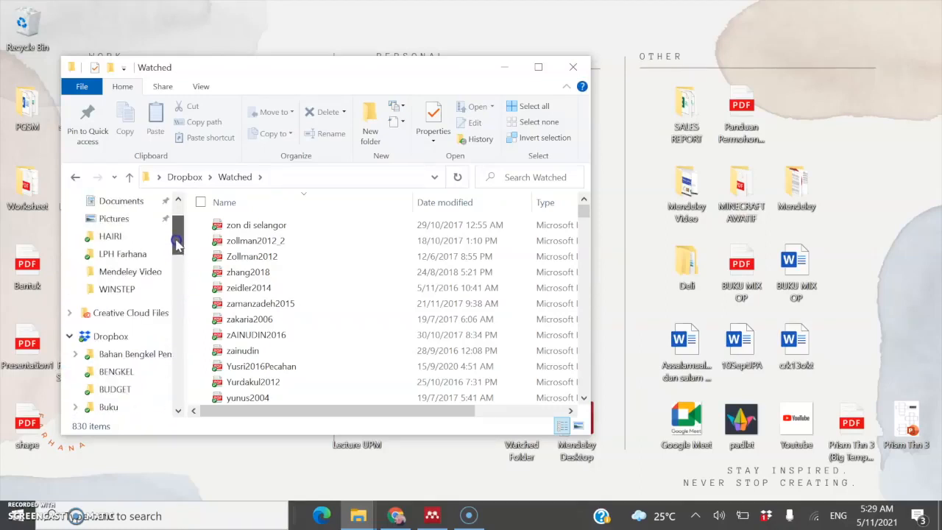
{"action": "left_click", "coordinate": [504, 67]}
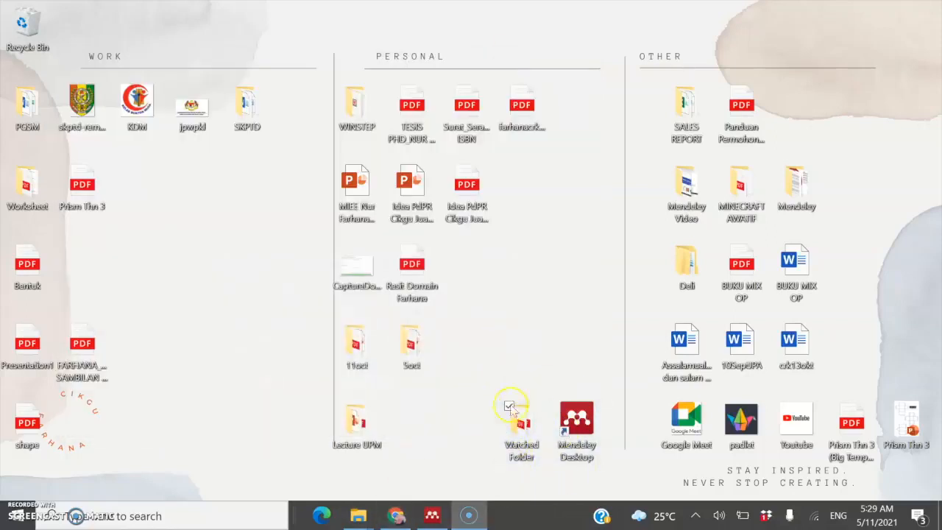
Step: Bring Mendeley Desktop forward and open the Watched Folders tab of Options via File > Watch Folder
{"action": "left_click", "coordinate": [431, 518]}
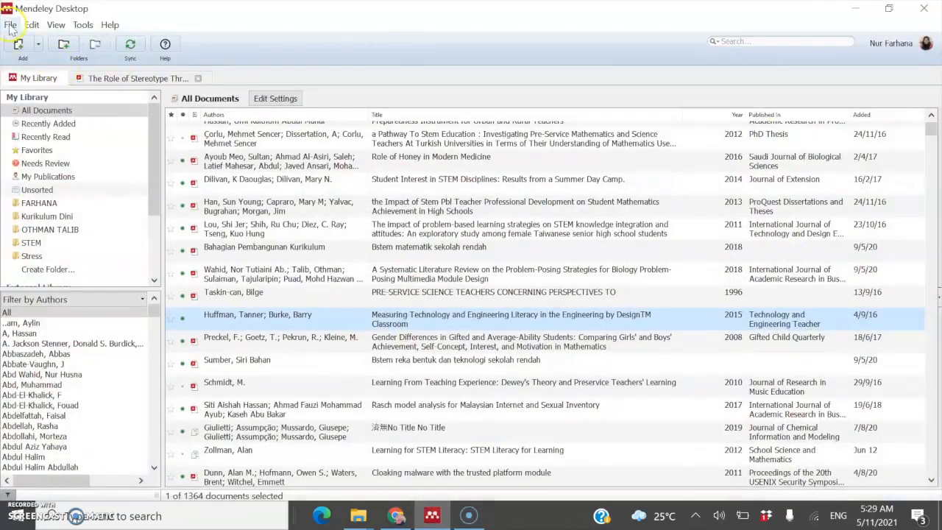
{"action": "left_click", "coordinate": [11, 27]}
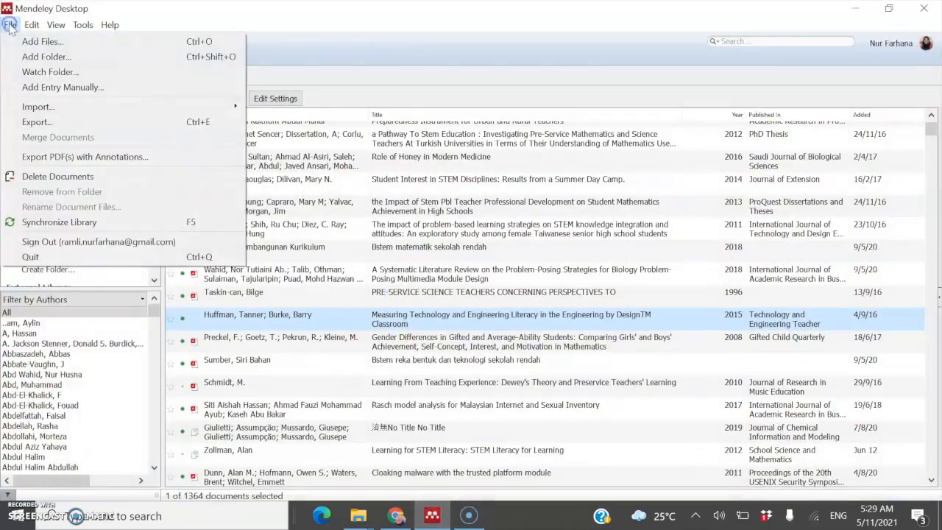
{"action": "left_click", "coordinate": [19, 70]}
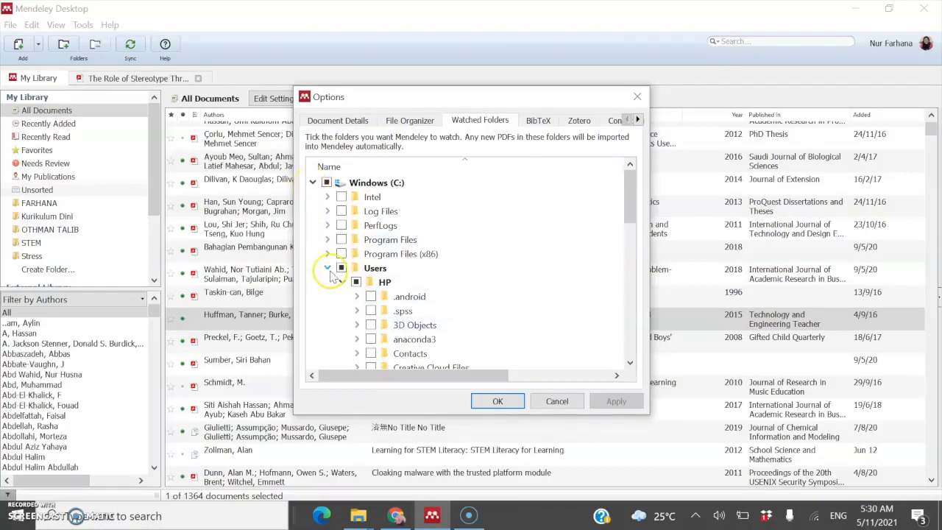
Step: Expand Users > HP > Desktop in the watched-folder tree and tick the whole Desktop
{"action": "scroll", "coordinate": [394, 285], "scroll_direction": "down", "scroll_amount": 2}
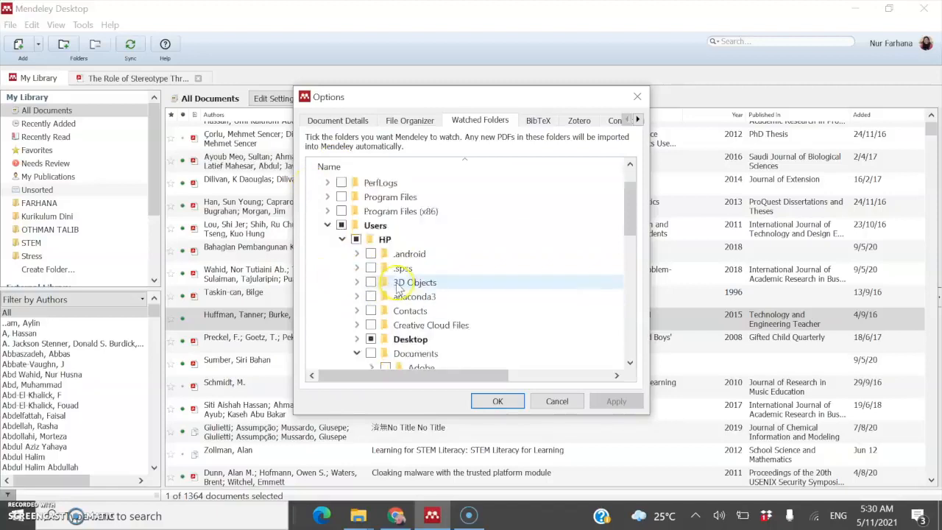
{"action": "scroll", "coordinate": [396, 287], "scroll_direction": "up", "scroll_amount": 2}
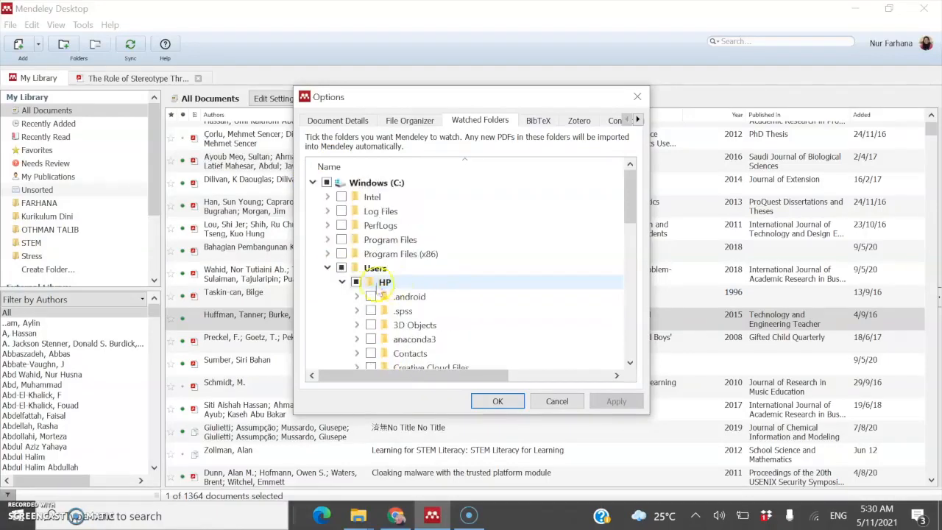
{"action": "left_click", "coordinate": [326, 268]}
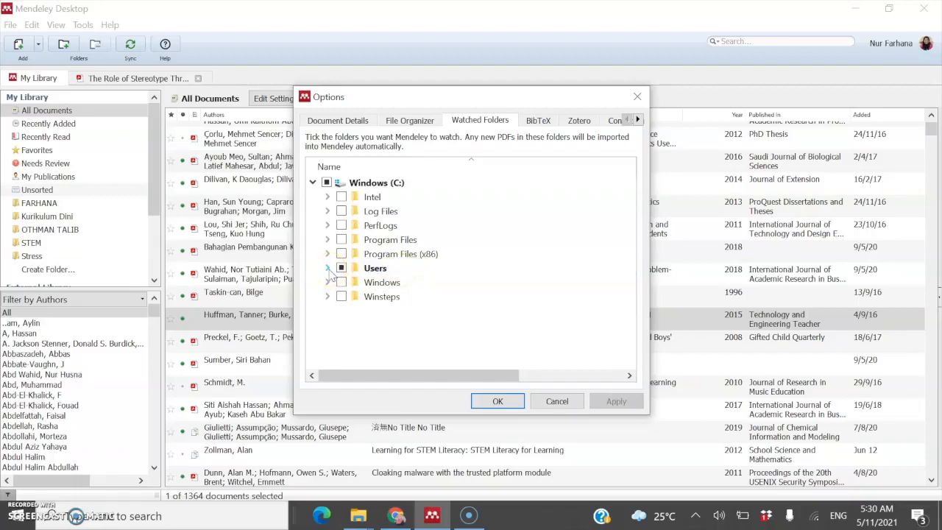
{"action": "left_click", "coordinate": [327, 269]}
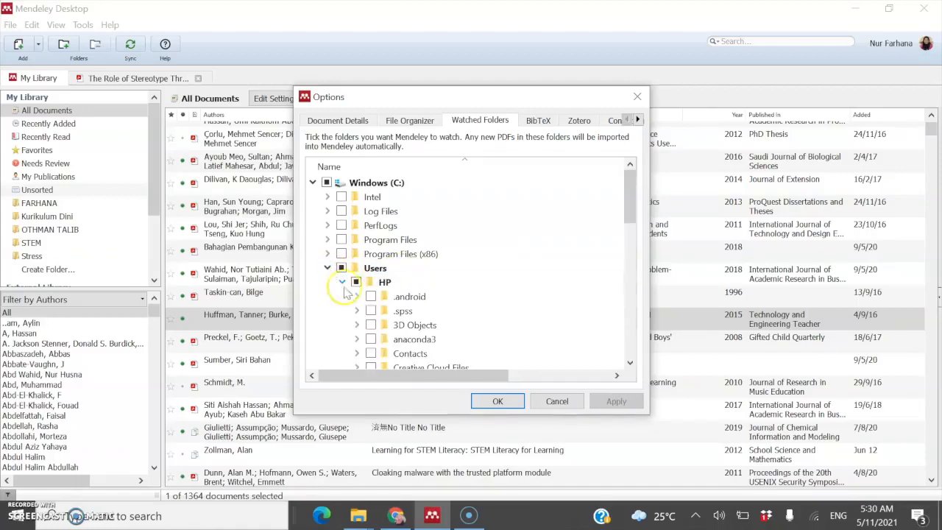
{"action": "scroll", "coordinate": [346, 294], "scroll_direction": "down", "scroll_amount": 3}
{"action": "left_click", "coordinate": [357, 268]}
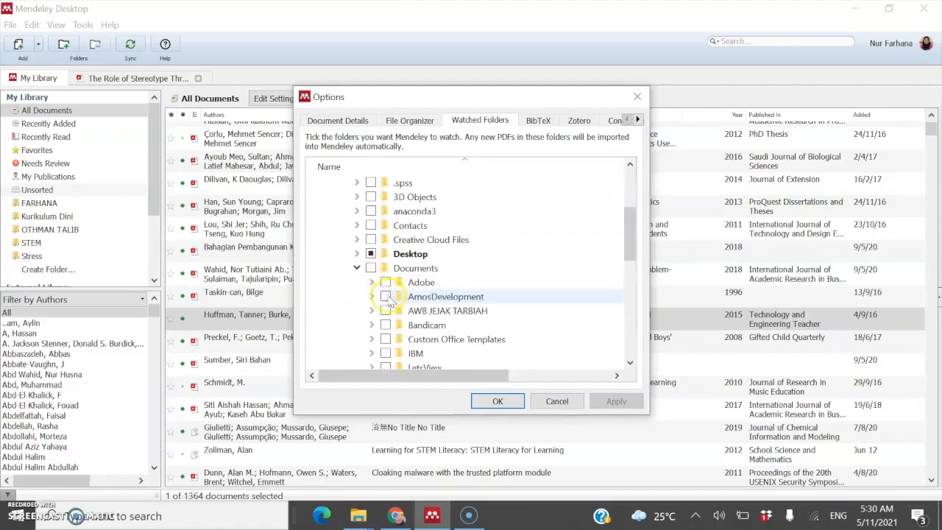
{"action": "left_click", "coordinate": [357, 254]}
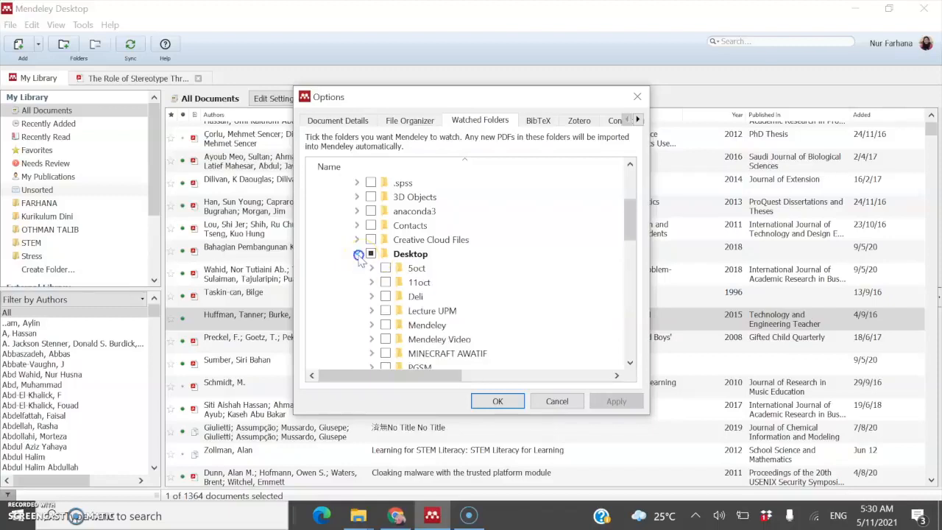
{"action": "left_click", "coordinate": [371, 253]}
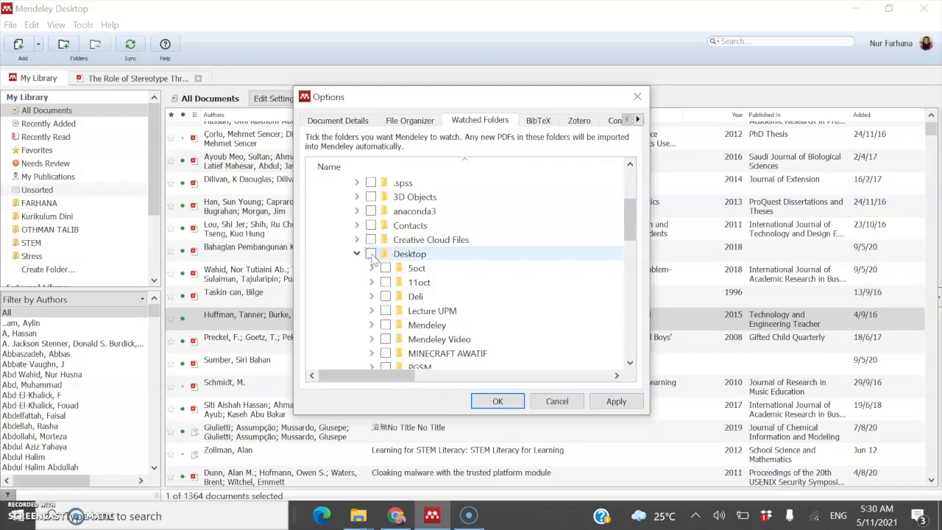
{"action": "left_click", "coordinate": [371, 254]}
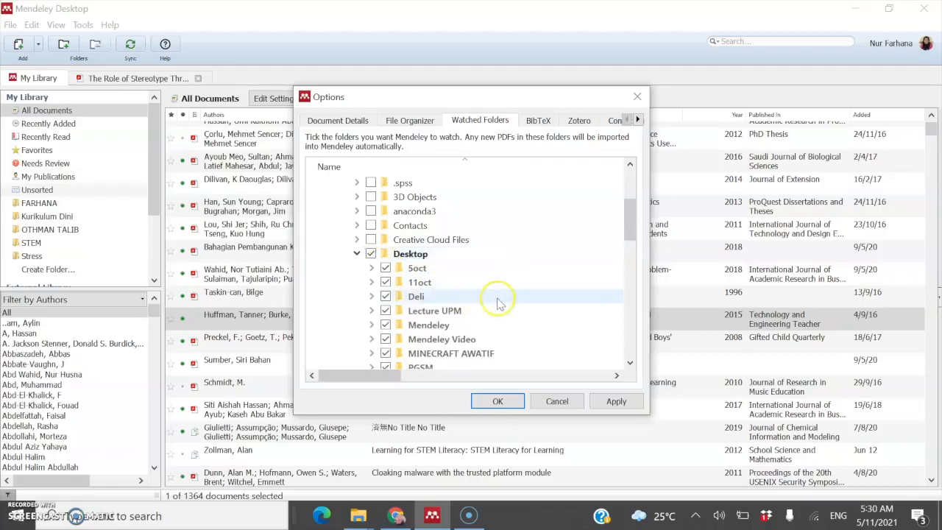
Step: Untick the whole Desktop and tick only its Watched Folder subfolder
{"action": "scroll", "coordinate": [506, 301], "scroll_direction": "down", "scroll_amount": 2}
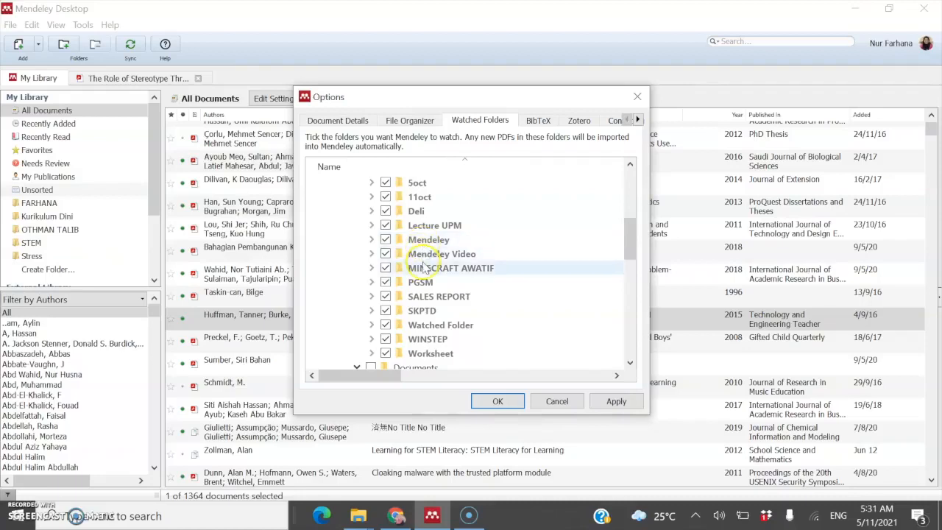
{"action": "scroll", "coordinate": [425, 269], "scroll_direction": "up", "scroll_amount": 1}
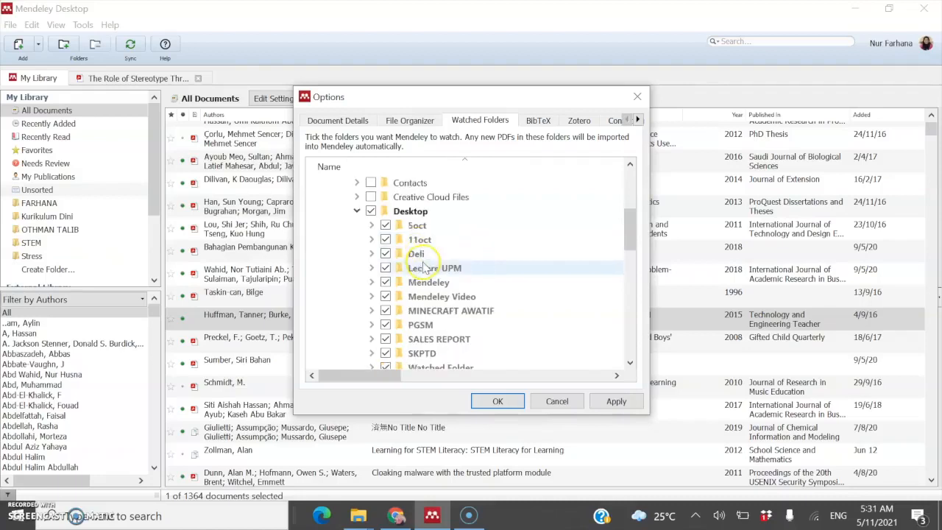
{"action": "left_click", "coordinate": [371, 212]}
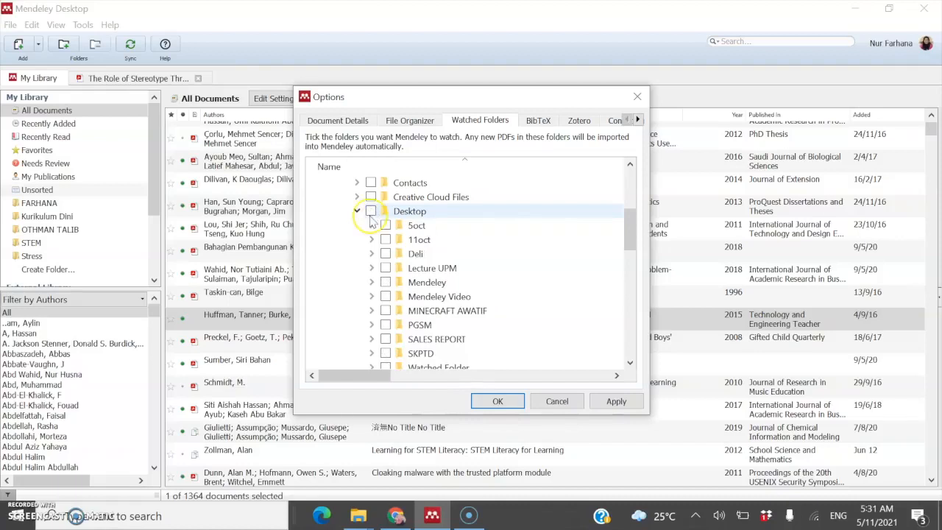
{"action": "left_click", "coordinate": [370, 212]}
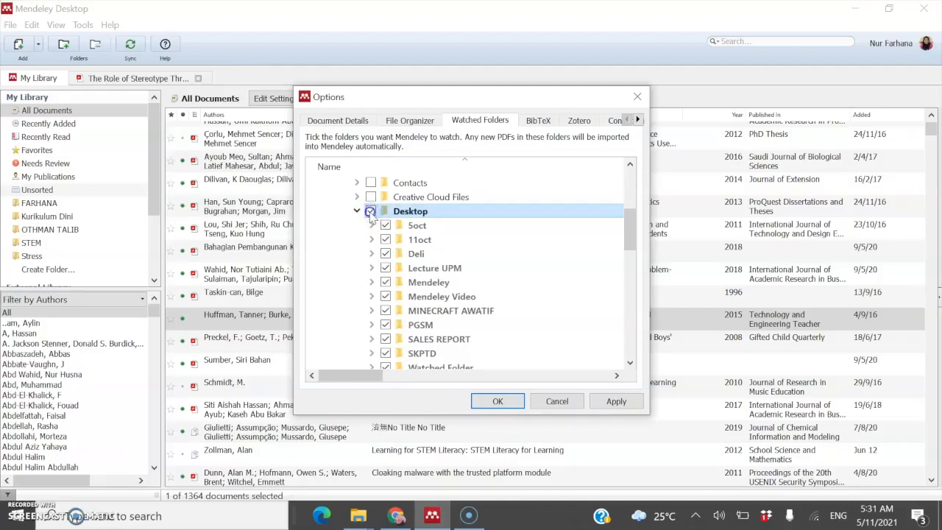
{"action": "left_click", "coordinate": [371, 211]}
{"action": "scroll", "coordinate": [484, 283], "scroll_direction": "down", "scroll_amount": 1}
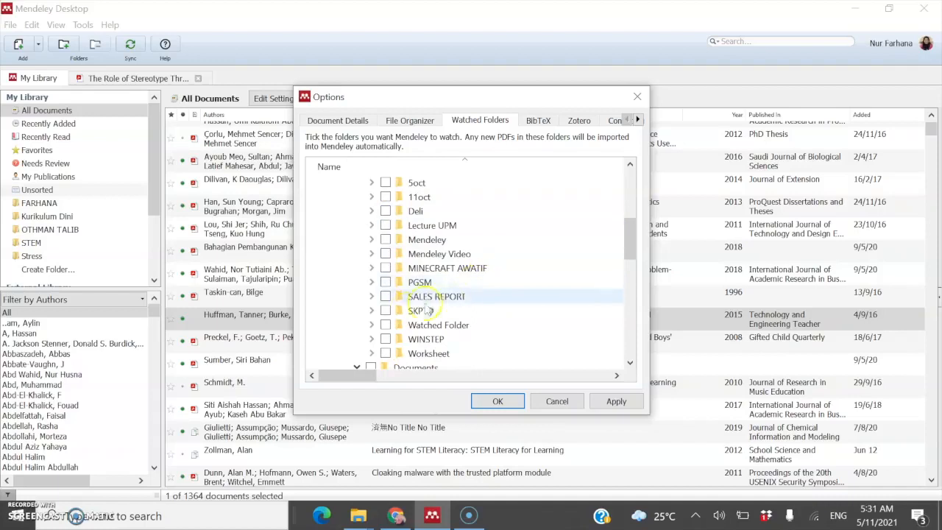
{"action": "left_click", "coordinate": [385, 326]}
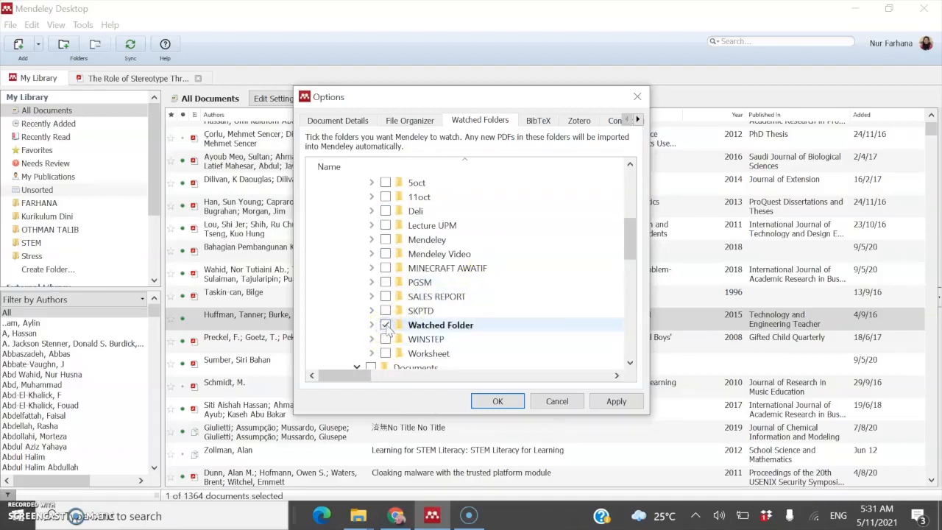
Step: Expand the Dropbox folder and leave it unticked after toggling its checkbox
{"action": "scroll", "coordinate": [371, 250], "scroll_direction": "up", "scroll_amount": 5}
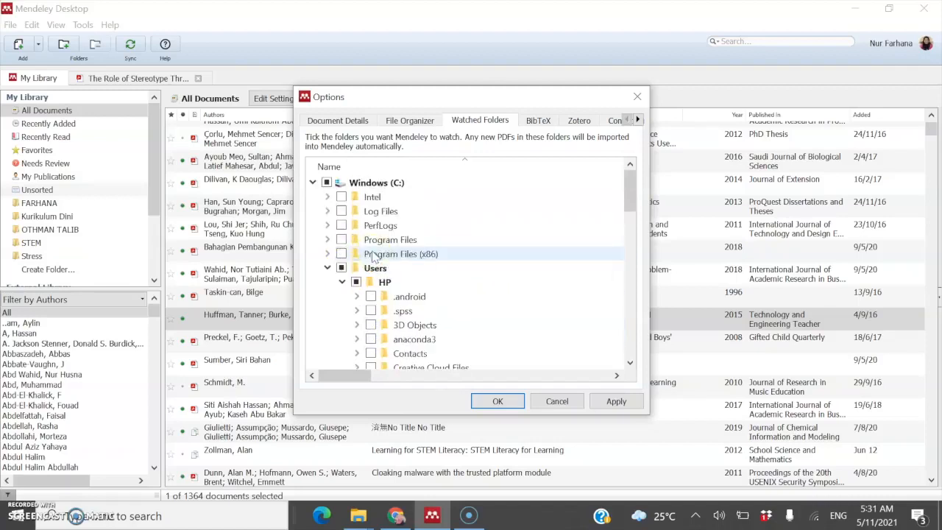
{"action": "scroll", "coordinate": [364, 265], "scroll_direction": "down", "scroll_amount": 5}
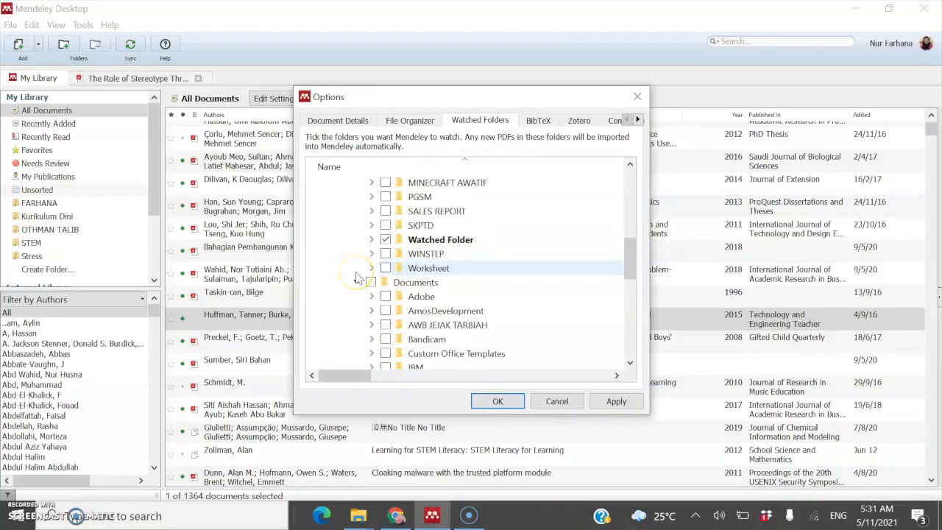
{"action": "scroll", "coordinate": [357, 279], "scroll_direction": "down", "scroll_amount": 6}
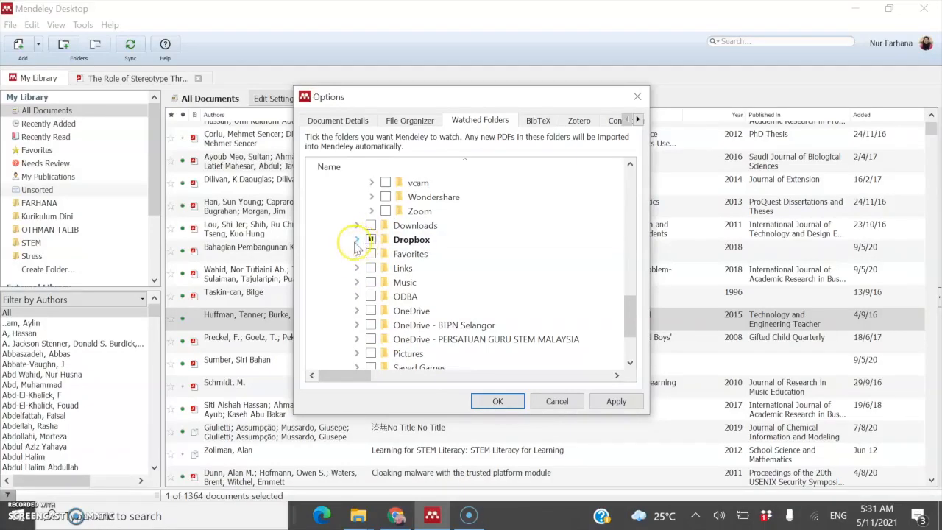
{"action": "left_click", "coordinate": [358, 241]}
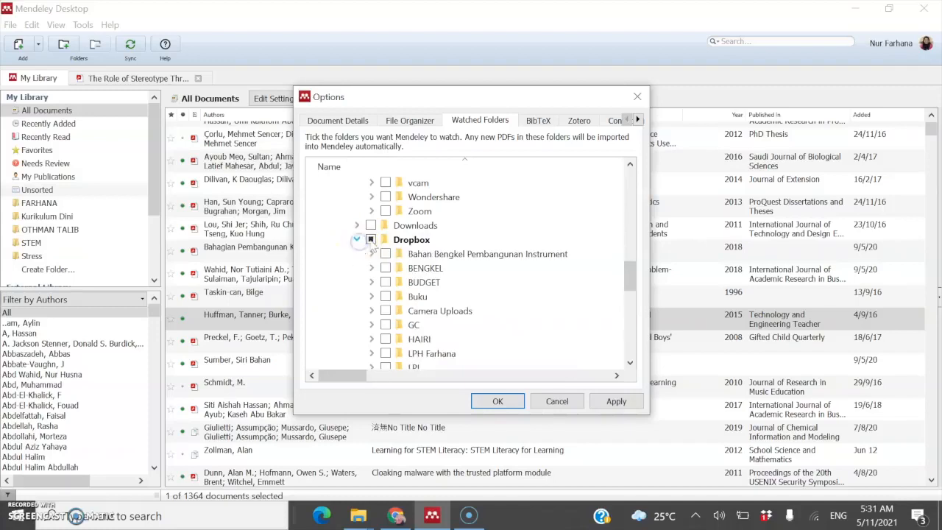
{"action": "left_click", "coordinate": [370, 240]}
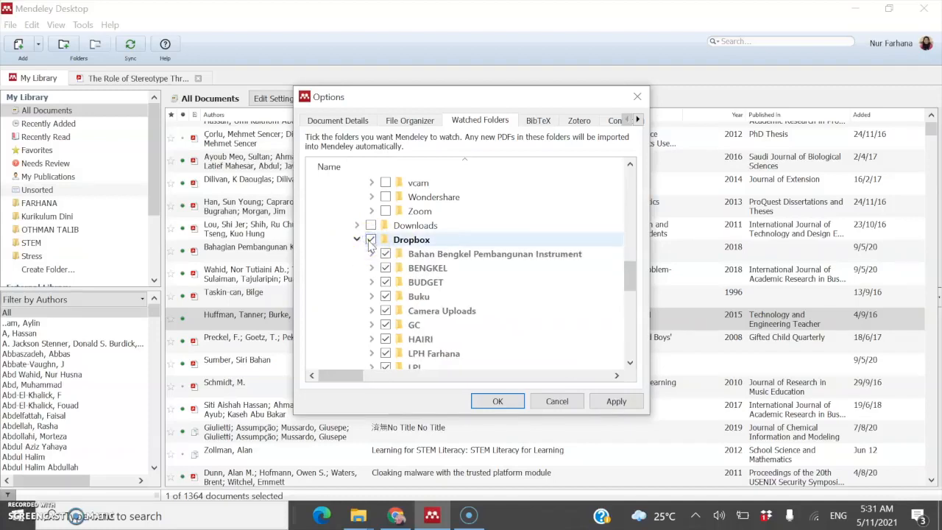
{"action": "left_click", "coordinate": [370, 240]}
{"action": "scroll", "coordinate": [375, 254], "scroll_direction": "down", "scroll_amount": 7}
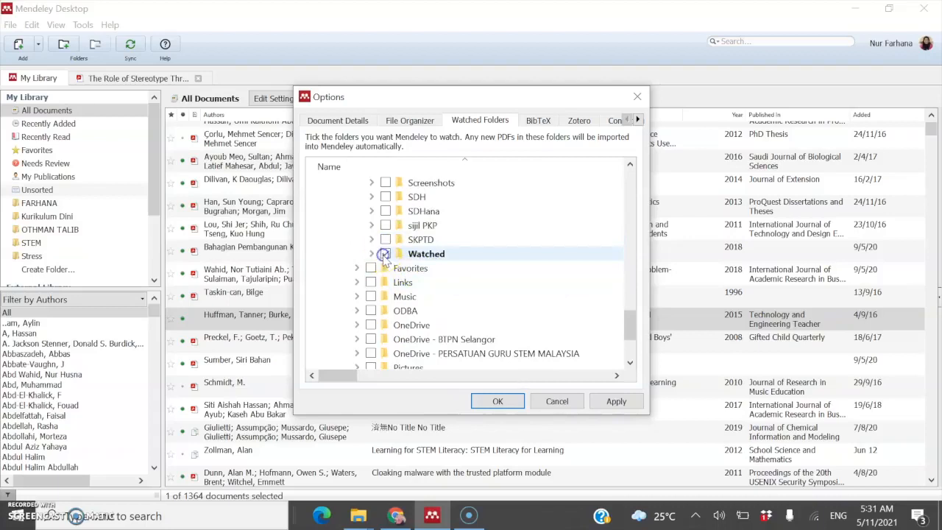
{"action": "scroll", "coordinate": [390, 267], "scroll_direction": "up", "scroll_amount": 8}
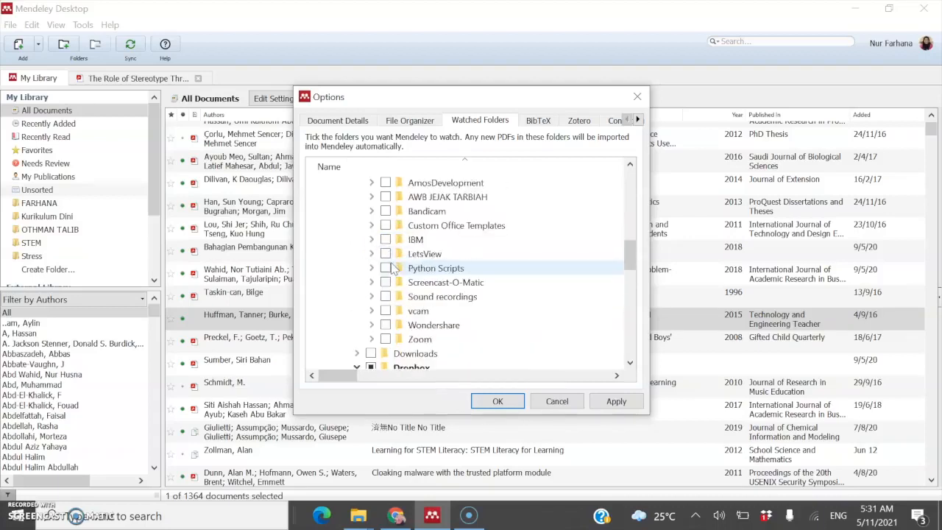
{"action": "scroll", "coordinate": [390, 268], "scroll_direction": "up", "scroll_amount": 2}
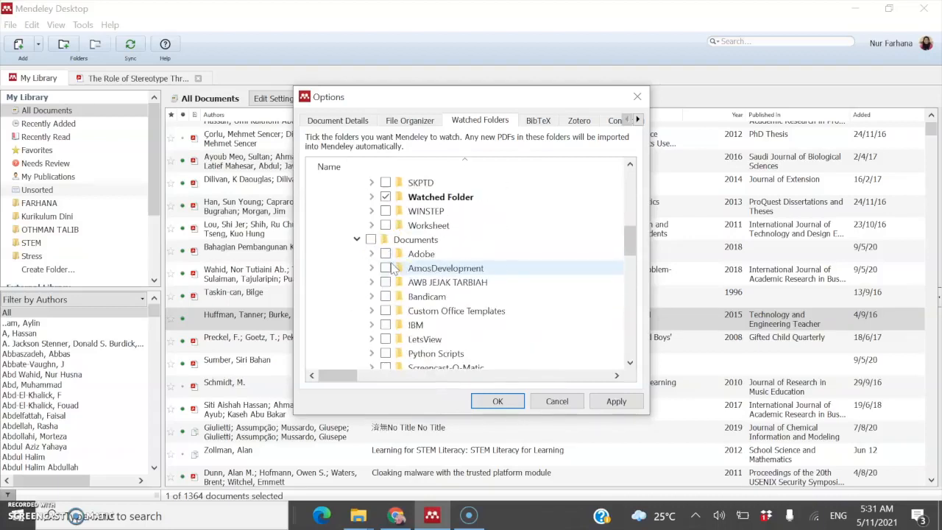
Step: Apply the watched-folder settings with OK and return to the 1,364-document library
{"action": "left_click", "coordinate": [498, 404]}
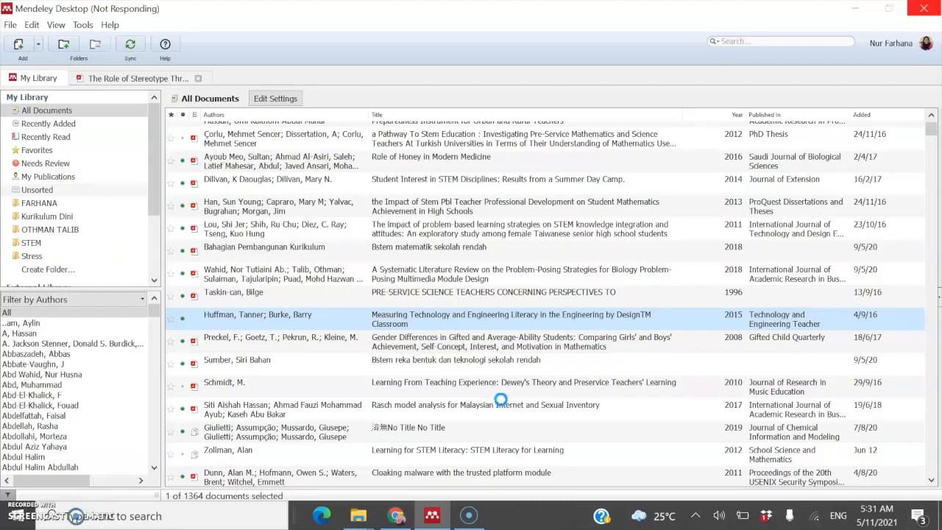
{"action": "scroll", "coordinate": [502, 405], "scroll_direction": "up", "scroll_amount": 2}
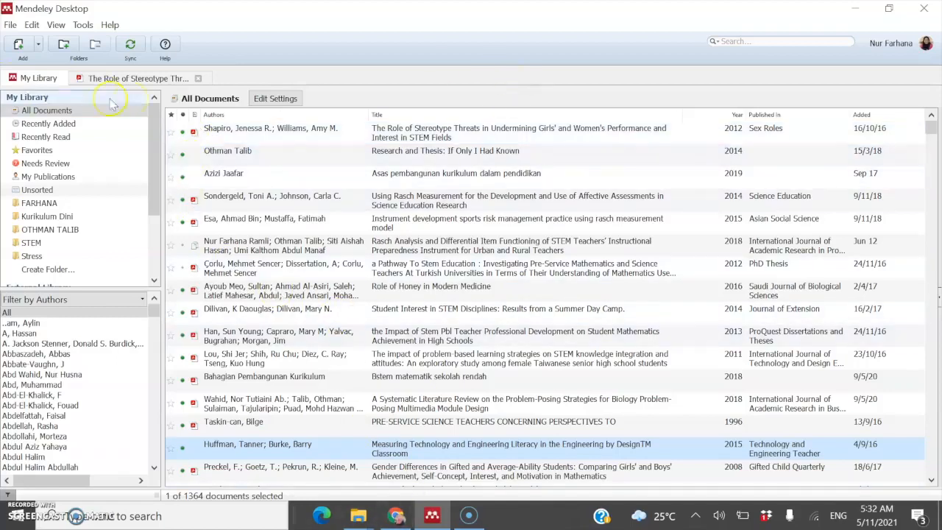
{"action": "left_click", "coordinate": [10, 24]}
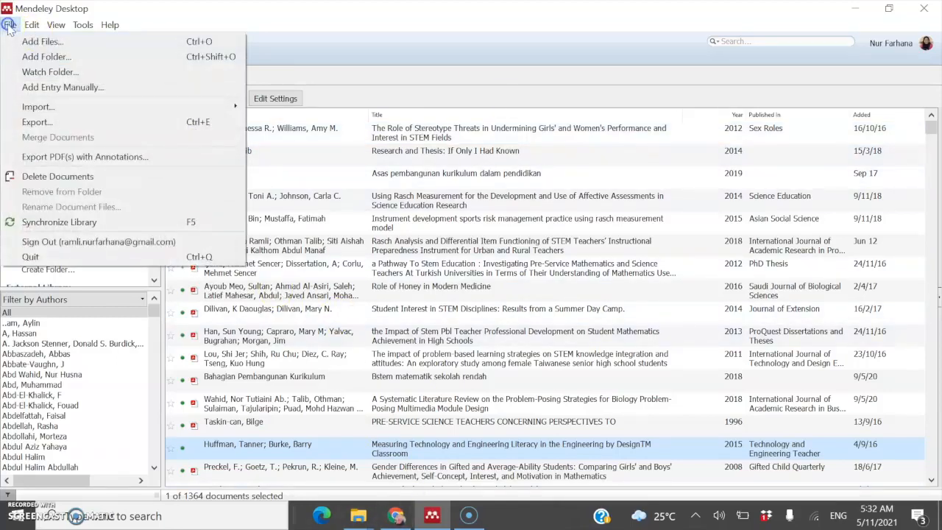
Step: Start a manual entry with File > Add Entry Manually and change its type from Journal Article to Book
{"action": "left_click", "coordinate": [48, 89]}
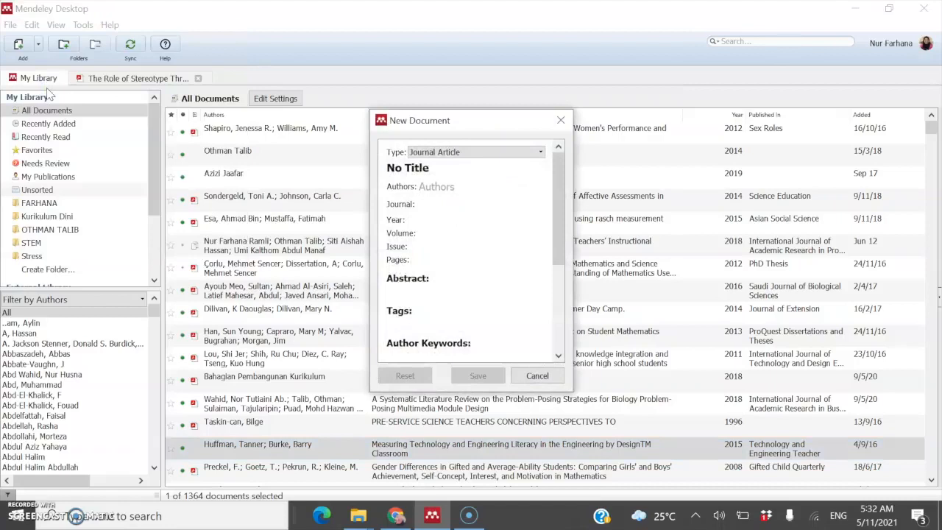
{"action": "left_click", "coordinate": [422, 154]}
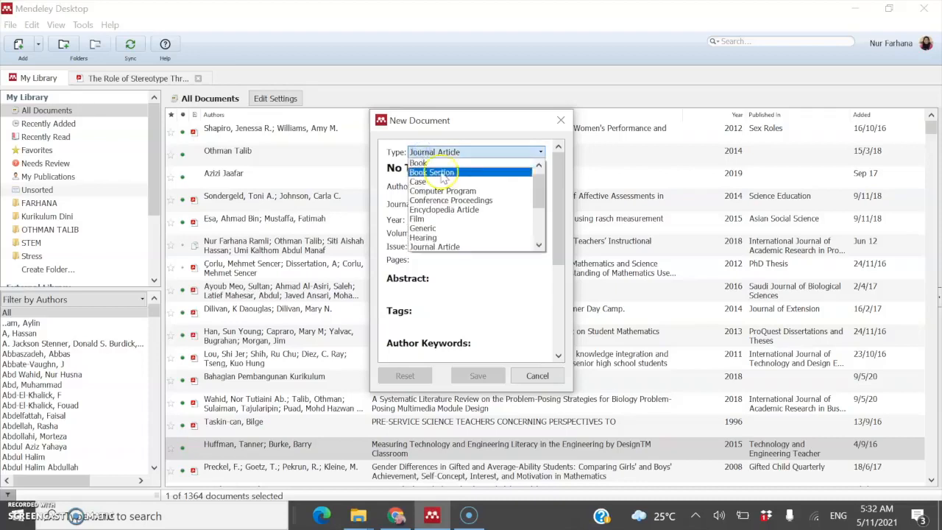
{"action": "left_click", "coordinate": [445, 165]}
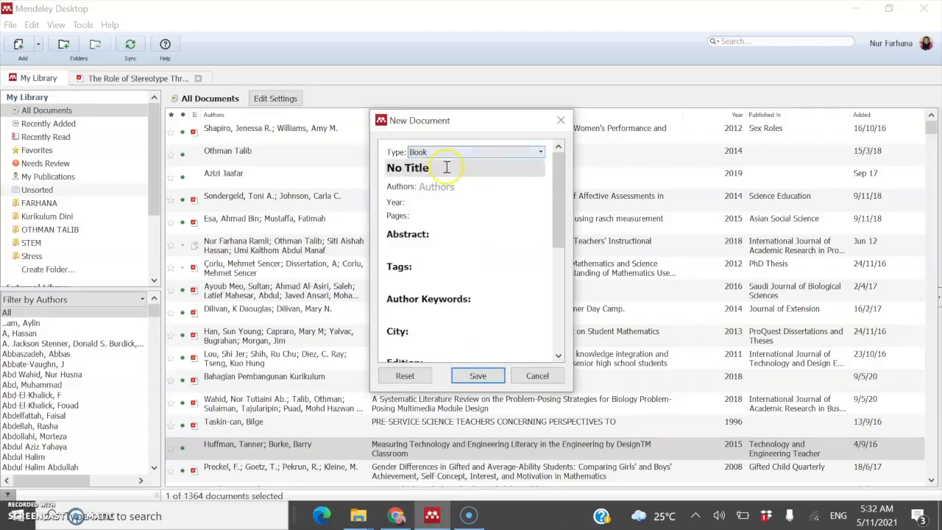
Step: Title the Book 'Asas Pembangunan Instrumen' and enter the author's full name from the suggestions
{"action": "left_click_drag", "start_coordinate": [446, 167], "coordinate": [298, 166]}
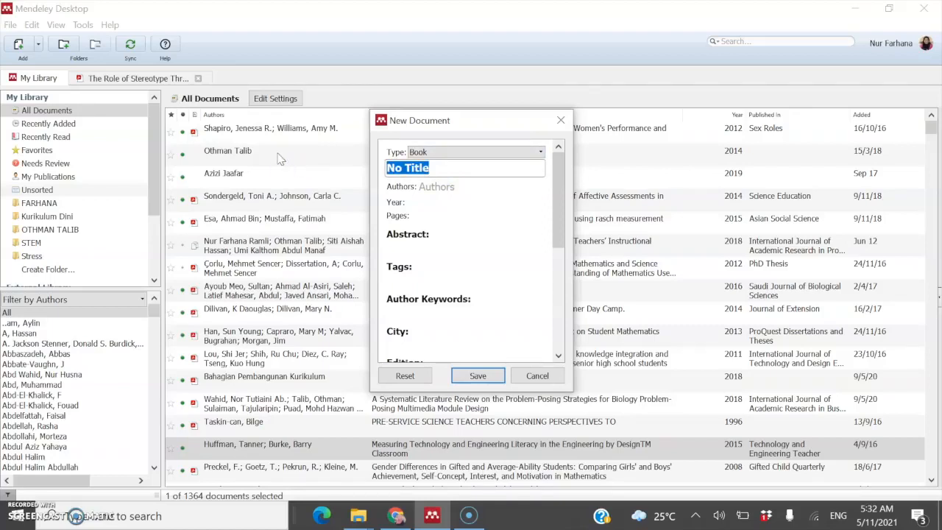
{"action": "type", "text": "Asas"}
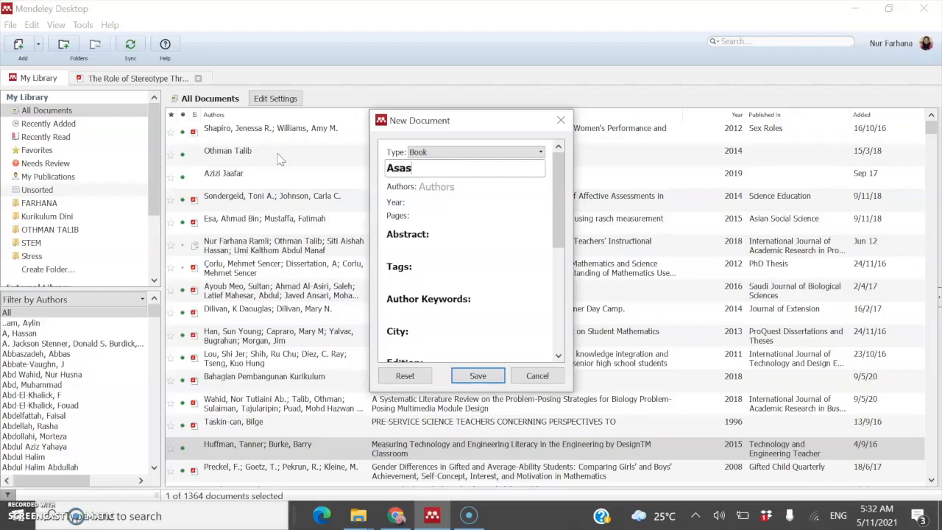
{"action": "type", "text": " Pembangu"}
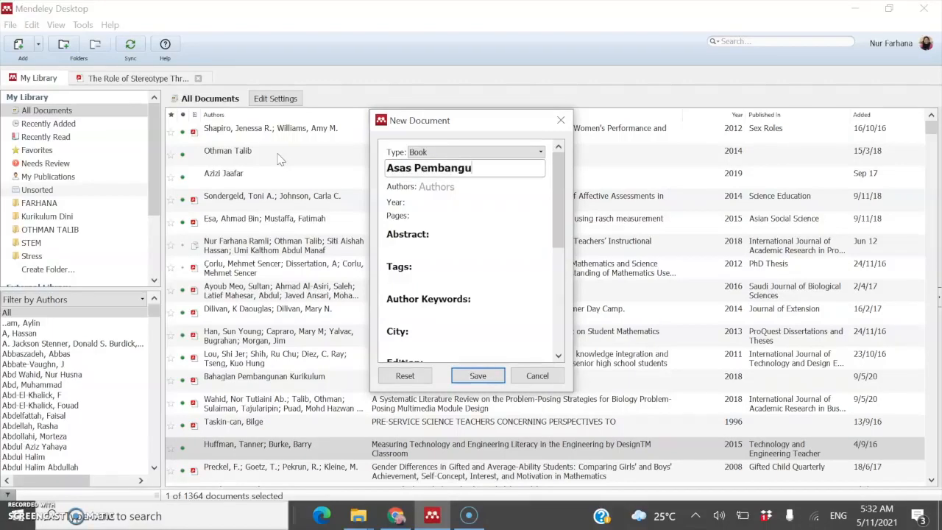
{"action": "type", "text": "nan Instrumen"}
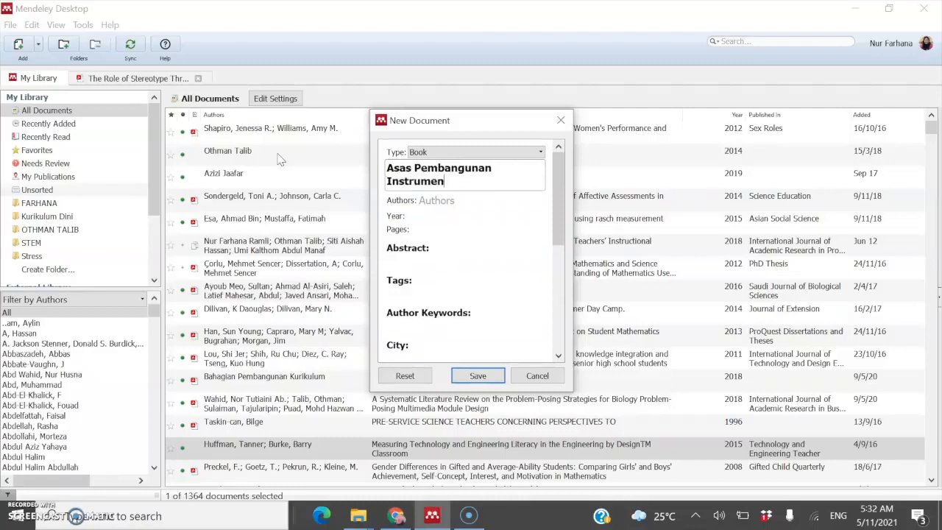
{"action": "left_click", "coordinate": [451, 199]}
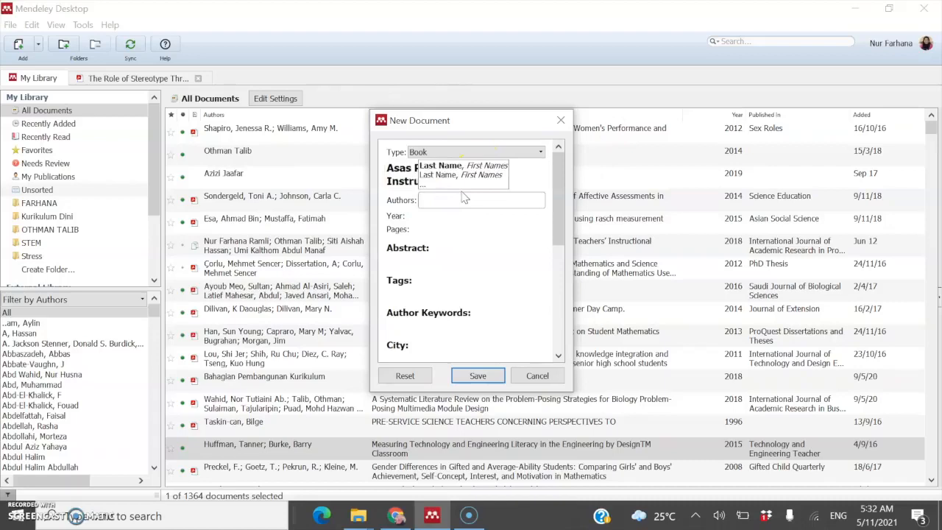
{"action": "type", "text": "Nur "}
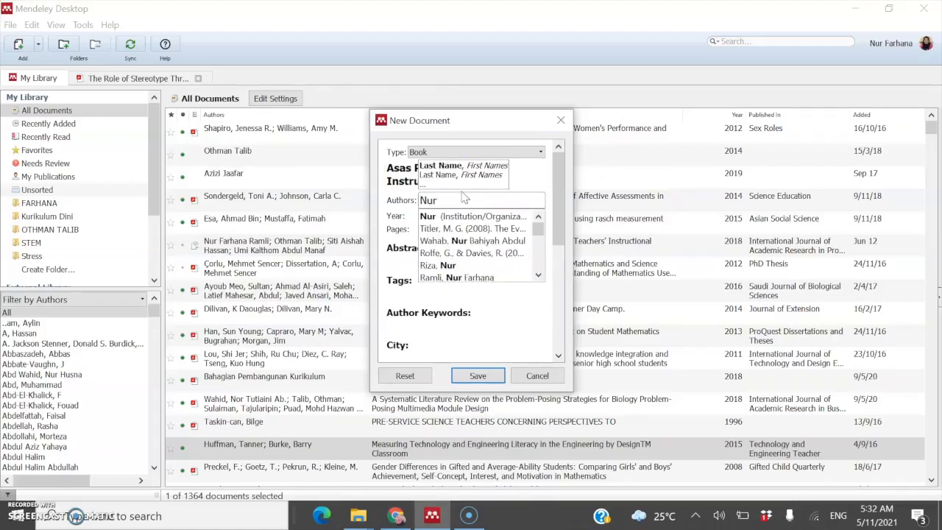
{"action": "type", "text": "Farhana"}
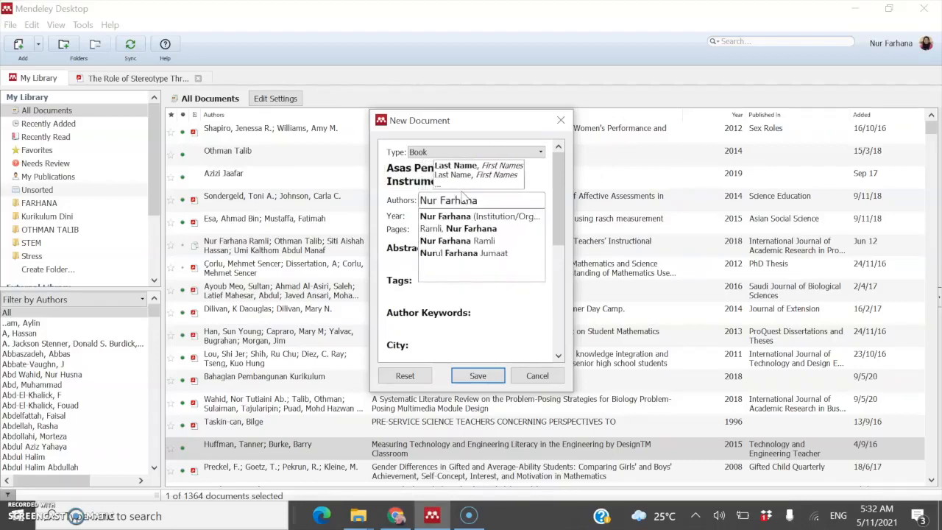
{"action": "type", "text": " Ramli"}
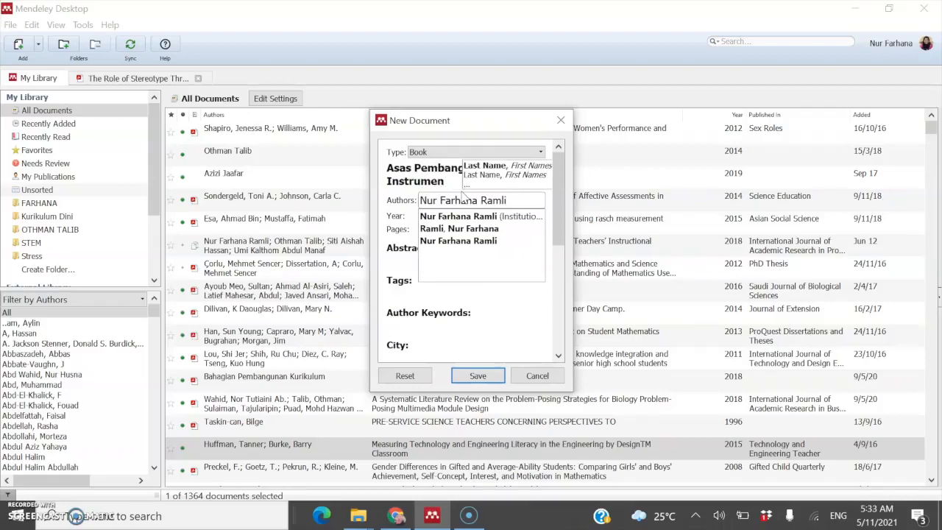
{"action": "key", "text": "Return"}
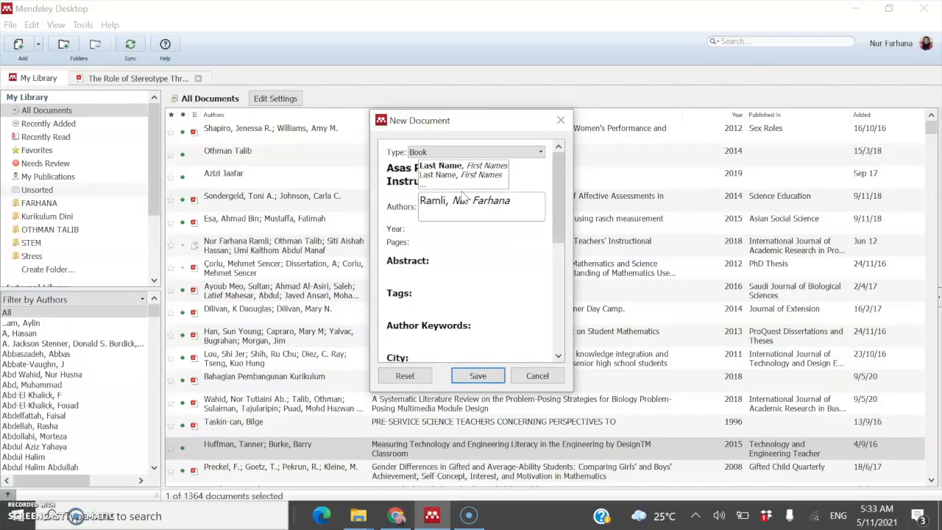
{"action": "left_click", "coordinate": [491, 324]}
{"action": "key", "text": "BackSpace"}
{"action": "key", "text": "BackSpace"}
{"action": "key", "text": "BackSpace"}
{"action": "key", "text": "BackSpace"}
{"action": "key", "text": "BackSpace"}
{"action": "key", "text": "BackSpace"}
{"action": "key", "text": "BackSpace"}
{"action": "key", "text": "BackSpace"}
{"action": "key", "text": "BackSpace"}
{"action": "key", "text": "BackSpace"}
{"action": "key", "text": "BackSpace"}
{"action": "key", "text": "BackSpace"}
{"action": "key", "text": "BackSpace"}
{"action": "key", "text": "BackSpace"}
{"action": "key", "text": "BackSpace"}
{"action": "key", "text": "BackSpace"}
{"action": "key", "text": "BackSpace"}
{"action": "key", "text": "BackSpace"}
{"action": "key", "text": "BackSpace"}
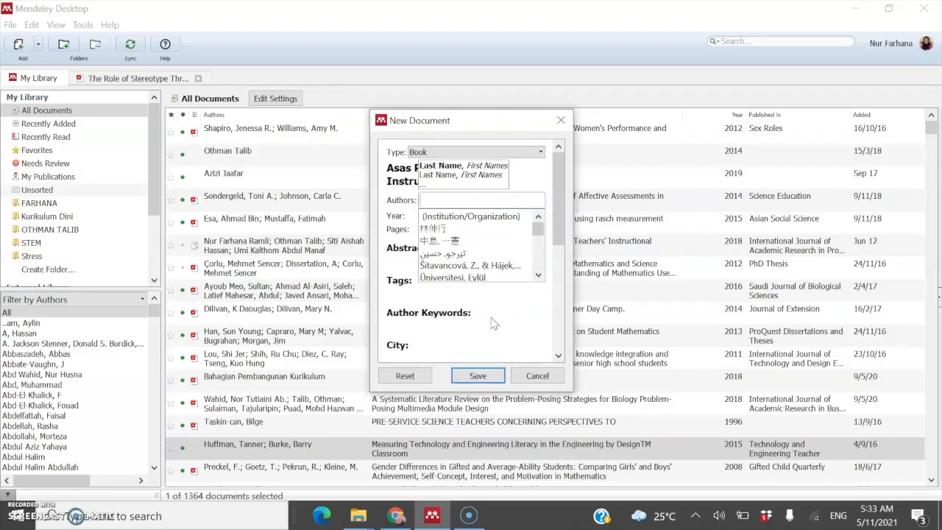
{"action": "type", "text": "N"}
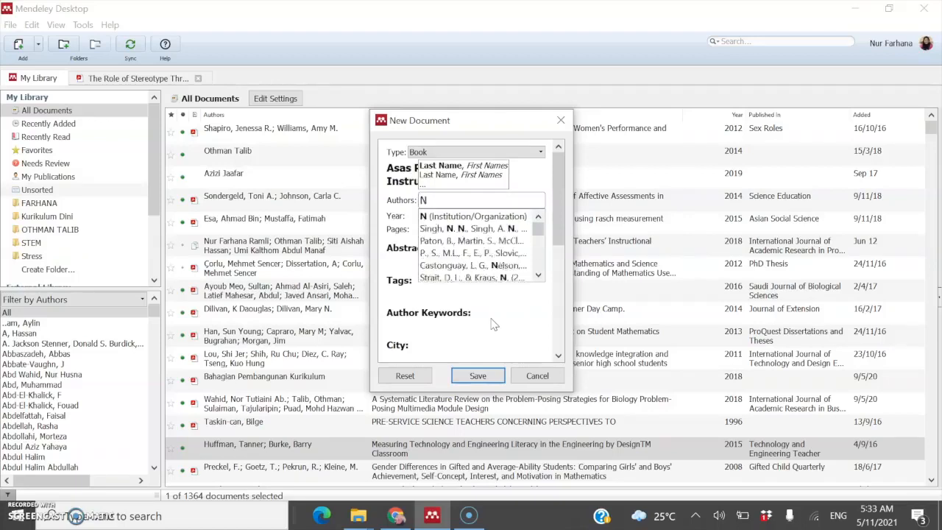
{"action": "type", "text": "ur Farhana Ramli"}
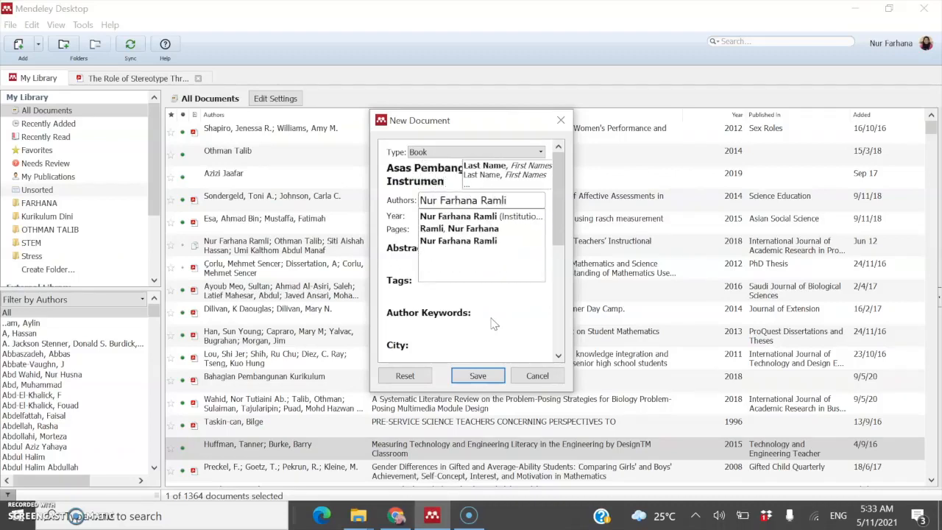
{"action": "left_click", "coordinate": [436, 215]}
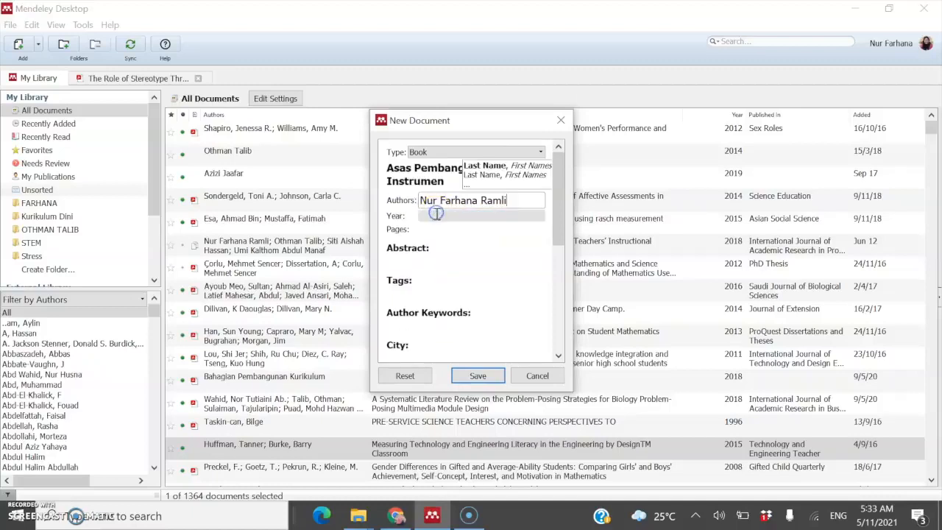
Step: Enter year 2021 and publisher Tinta Emas for the Book entry
{"action": "left_click", "coordinate": [436, 215]}
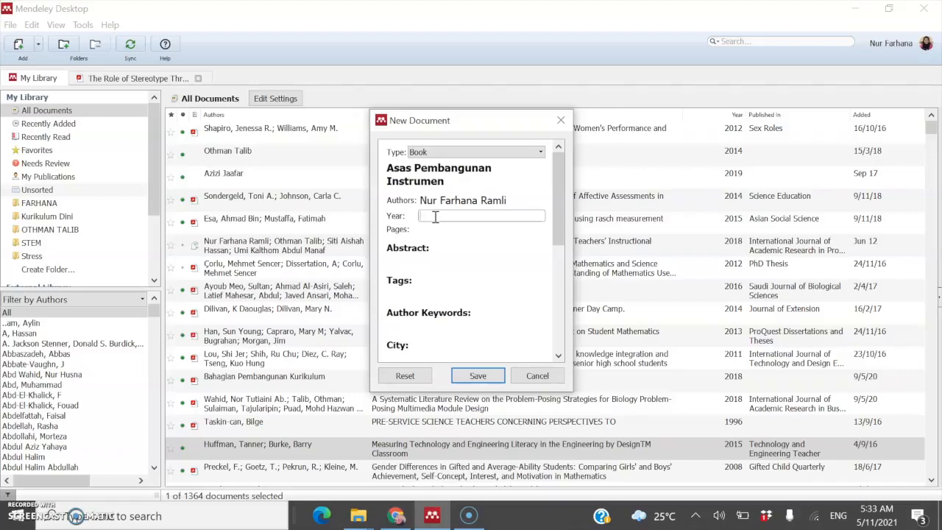
{"action": "type", "text": "2021"}
{"action": "scroll", "coordinate": [435, 301], "scroll_direction": "down", "scroll_amount": 1}
{"action": "scroll", "coordinate": [438, 301], "scroll_direction": "down", "scroll_amount": 1}
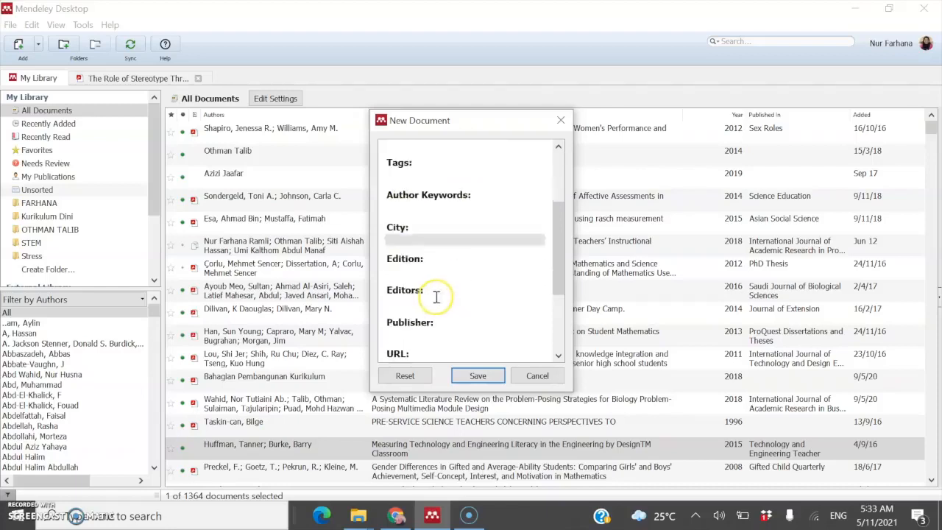
{"action": "left_click", "coordinate": [440, 300]}
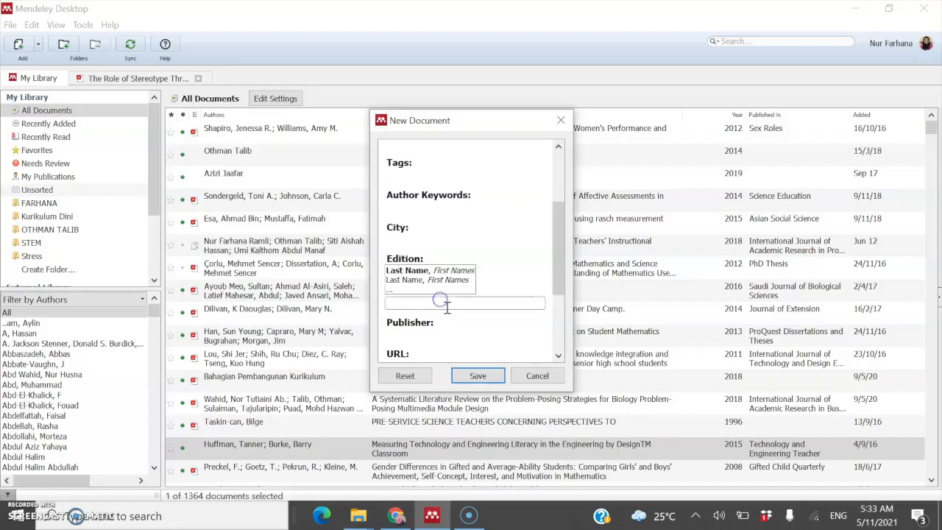
{"action": "type", "text": "Tinta"}
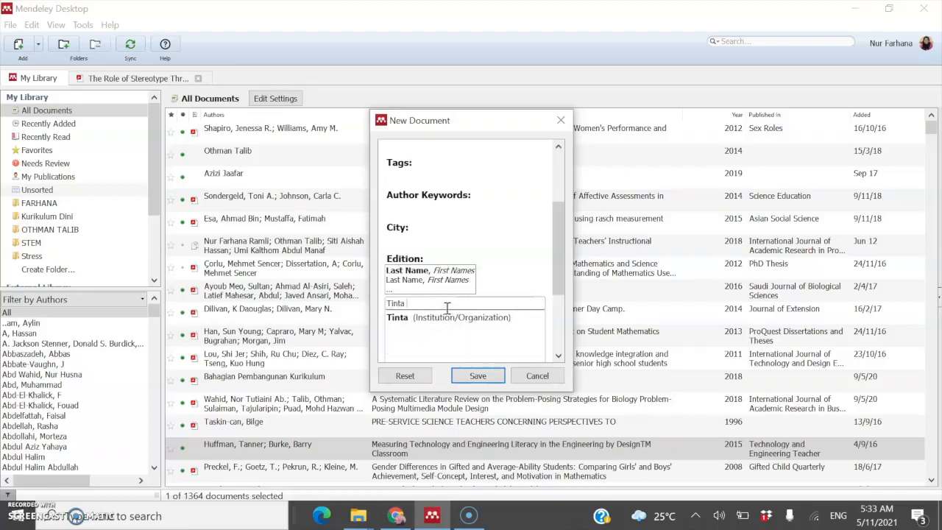
{"action": "key", "text": "BackSpace"}
{"action": "key", "text": "BackSpace"}
{"action": "key", "text": "BackSpace"}
{"action": "key", "text": "BackSpace"}
{"action": "key", "text": "BackSpace"}
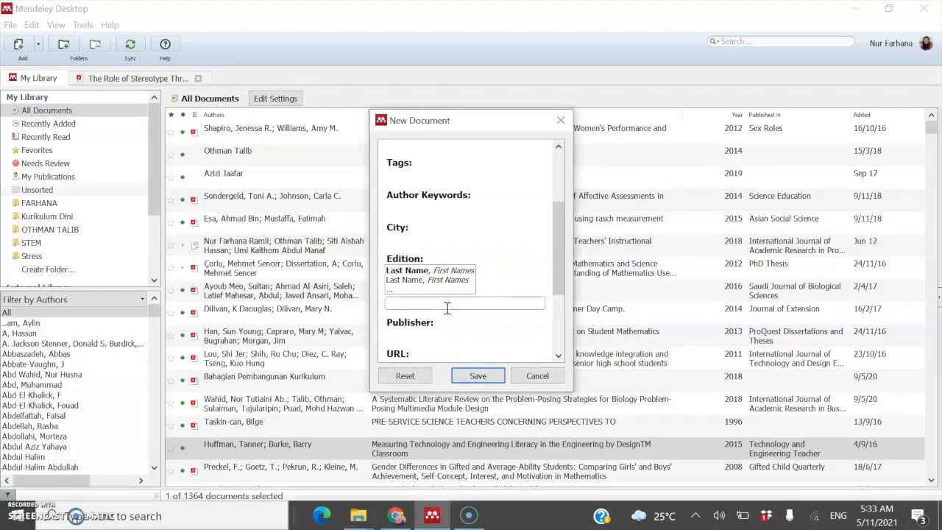
{"action": "left_click", "coordinate": [421, 334]}
{"action": "type", "text": "Ti"}
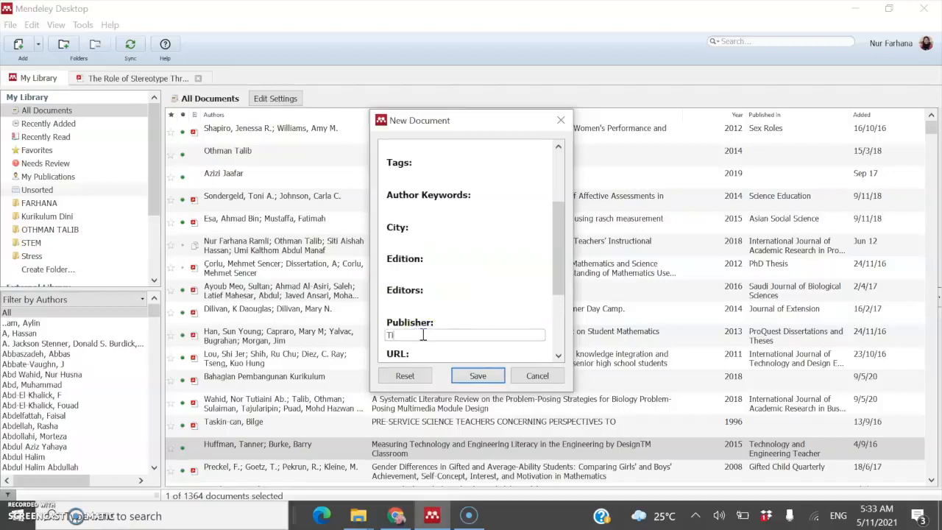
{"action": "type", "text": "nta Emas"}
Step: Set the city to Serdang and save the Book entry to the library
{"action": "scroll", "coordinate": [412, 346], "scroll_direction": "down", "scroll_amount": 3}
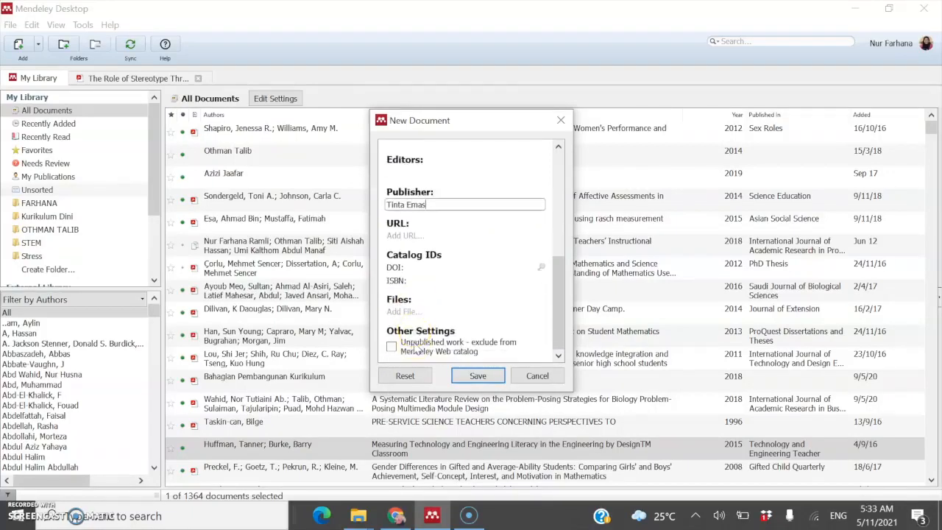
{"action": "scroll", "coordinate": [441, 310], "scroll_direction": "up", "scroll_amount": 10}
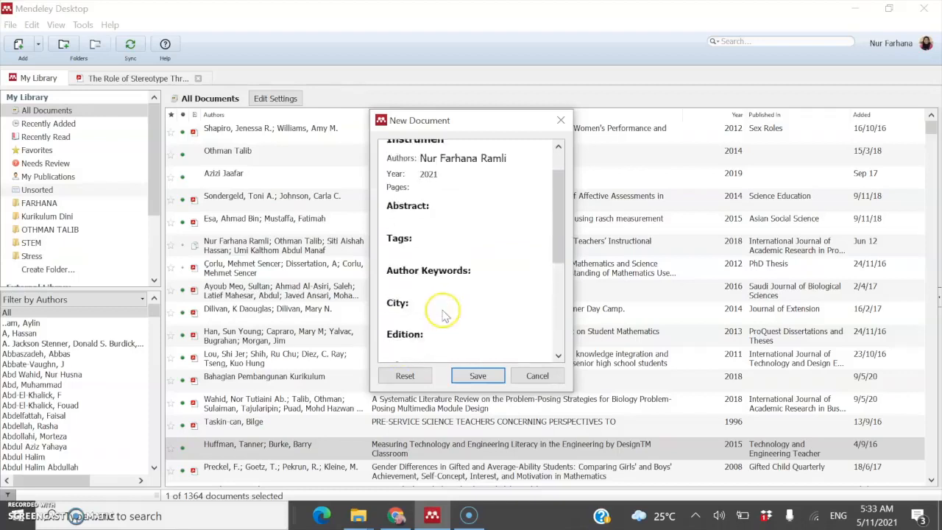
{"action": "scroll", "coordinate": [443, 311], "scroll_direction": "down", "scroll_amount": 1}
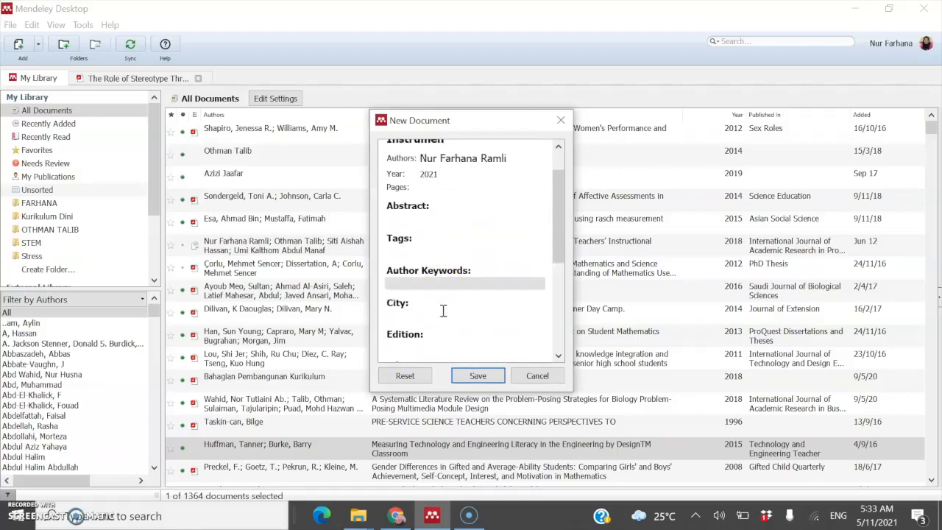
{"action": "left_click", "coordinate": [442, 315]}
{"action": "type", "text": "Serdang"}
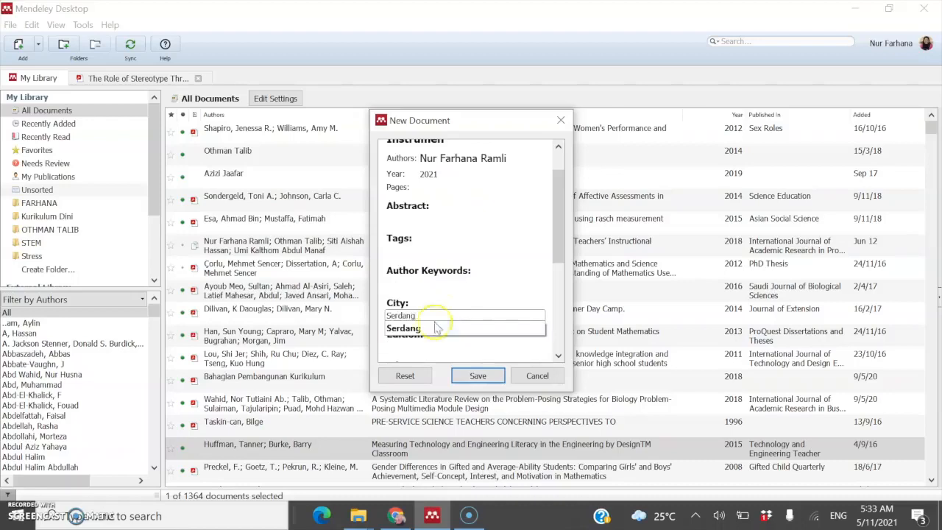
{"action": "left_click", "coordinate": [431, 328]}
{"action": "left_click", "coordinate": [451, 347]}
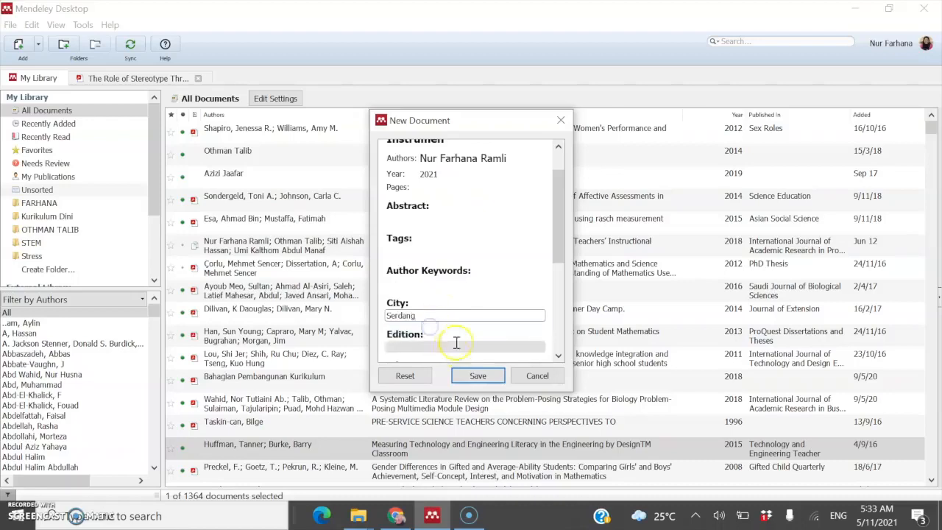
{"action": "scroll", "coordinate": [453, 323], "scroll_direction": "down", "scroll_amount": 3}
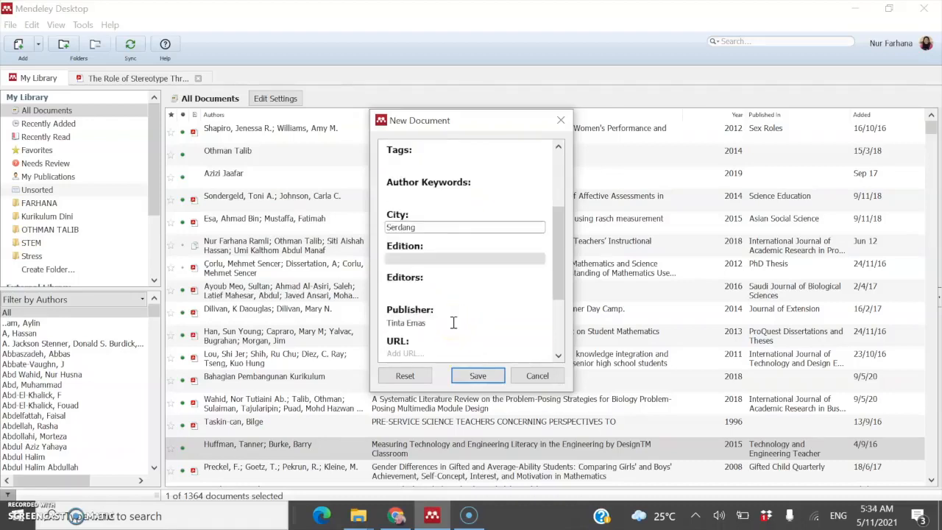
{"action": "left_click", "coordinate": [465, 315]}
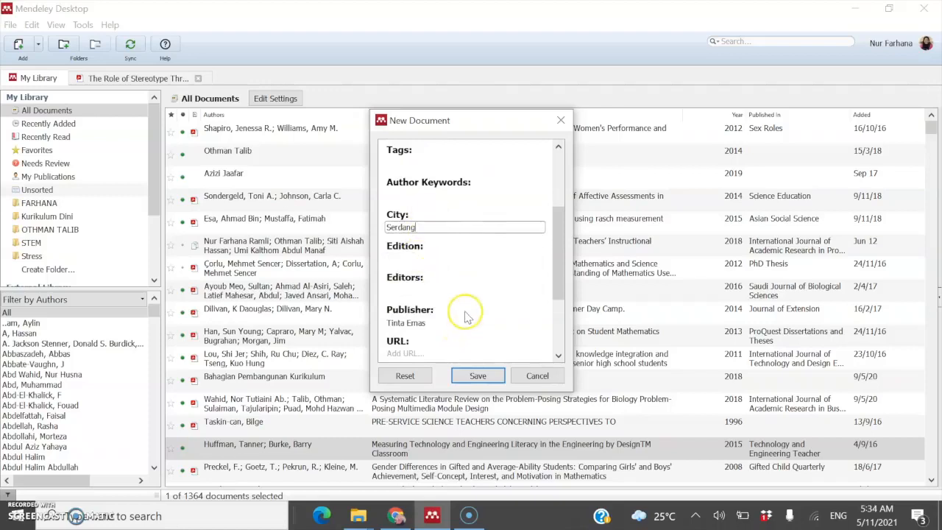
{"action": "scroll", "coordinate": [463, 313], "scroll_direction": "down", "scroll_amount": 4}
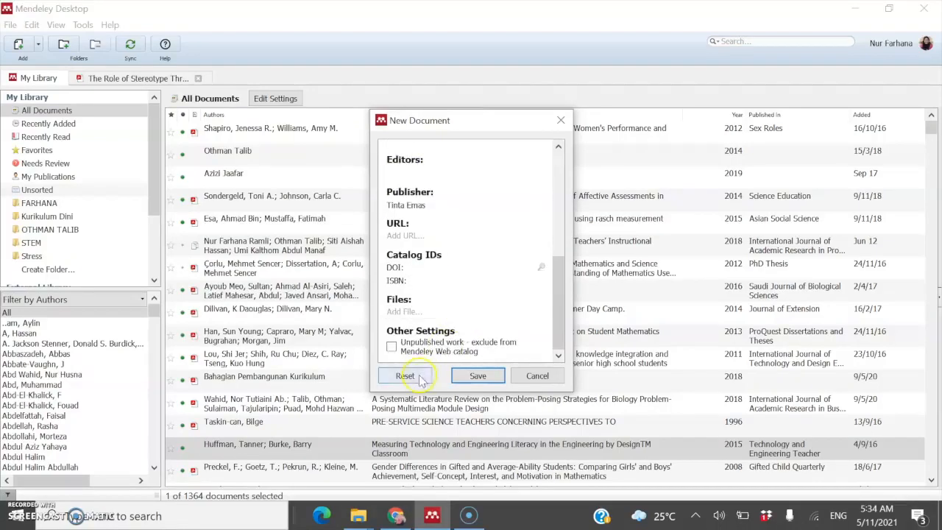
{"action": "scroll", "coordinate": [437, 355], "scroll_direction": "up", "scroll_amount": 8}
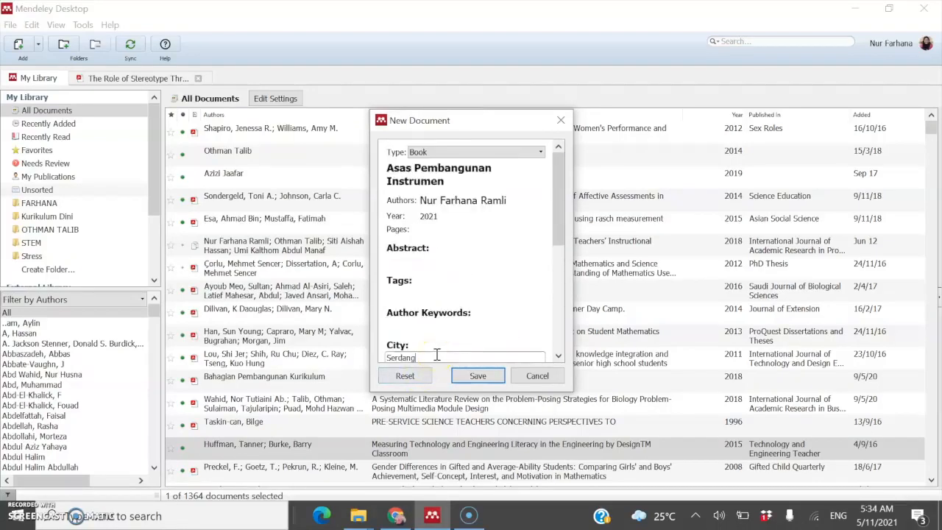
{"action": "left_click", "coordinate": [464, 376]}
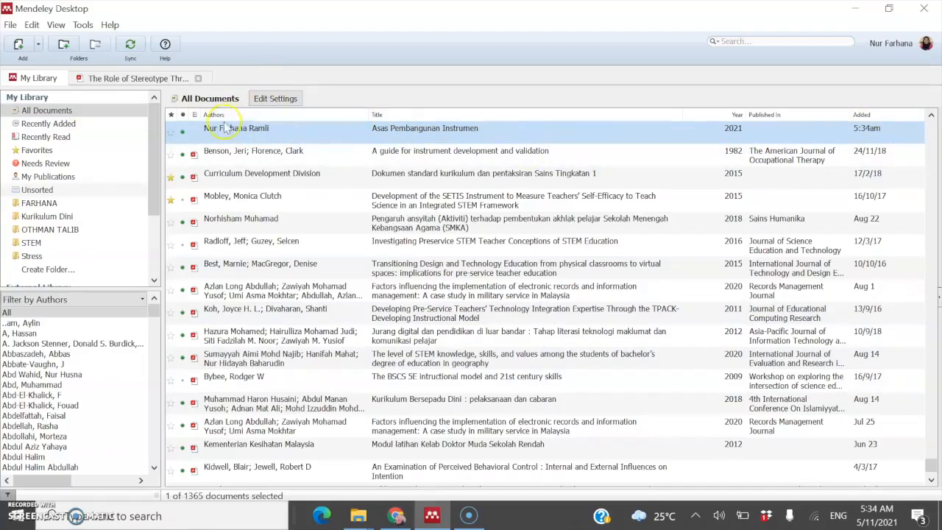
{"action": "left_click", "coordinate": [79, 126]}
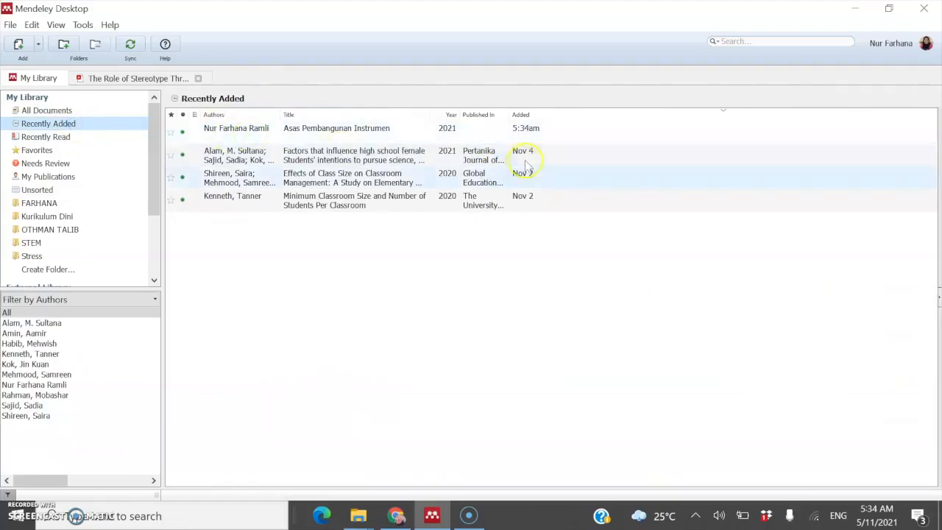
{"action": "left_click", "coordinate": [66, 109]}
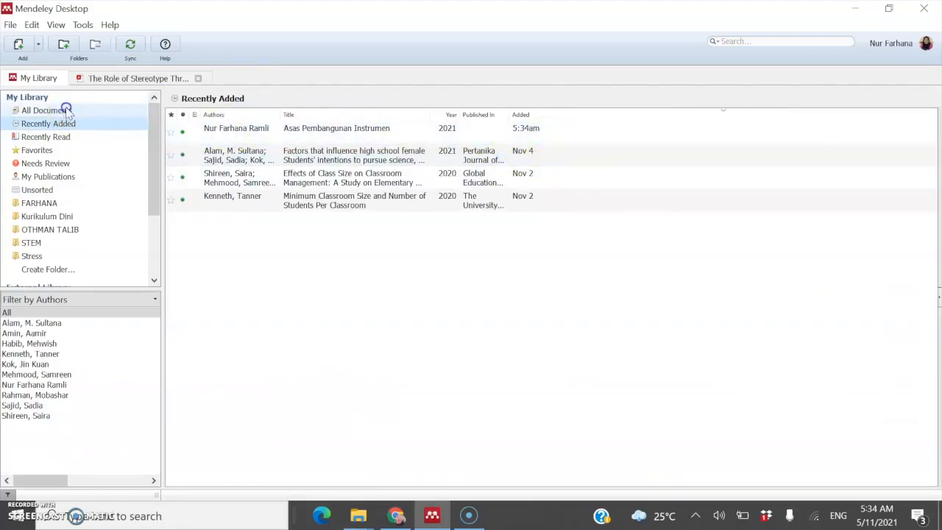
{"action": "left_click", "coordinate": [11, 25]}
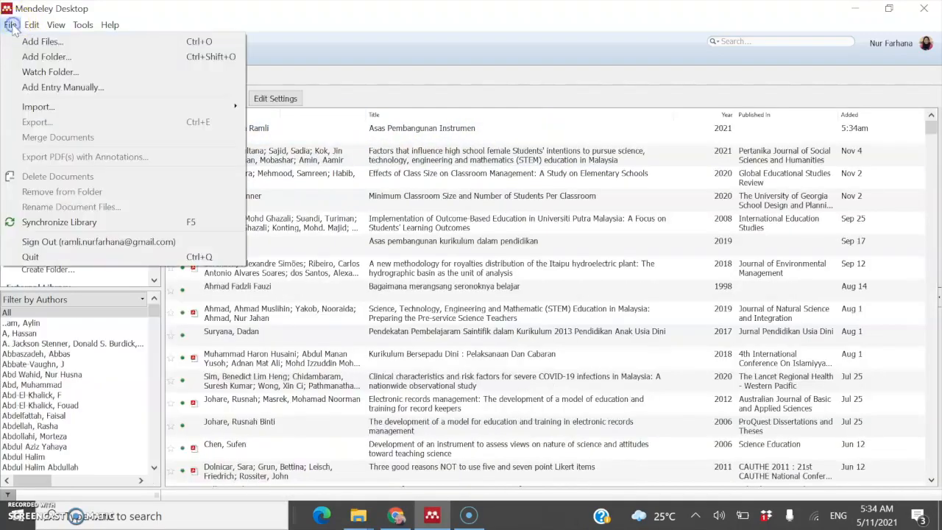
{"action": "left_click", "coordinate": [29, 87]}
{"action": "left_click", "coordinate": [439, 154]}
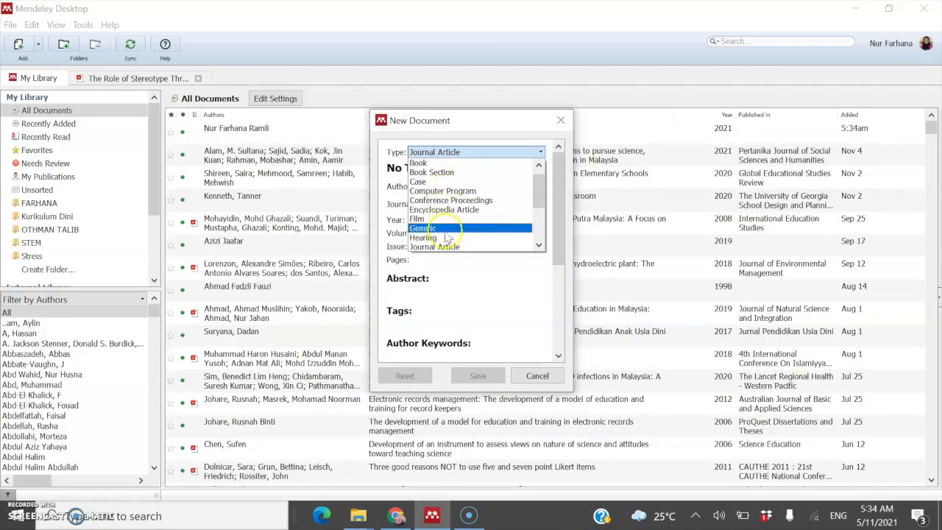
{"action": "scroll", "coordinate": [455, 241], "scroll_direction": "down", "scroll_amount": 1}
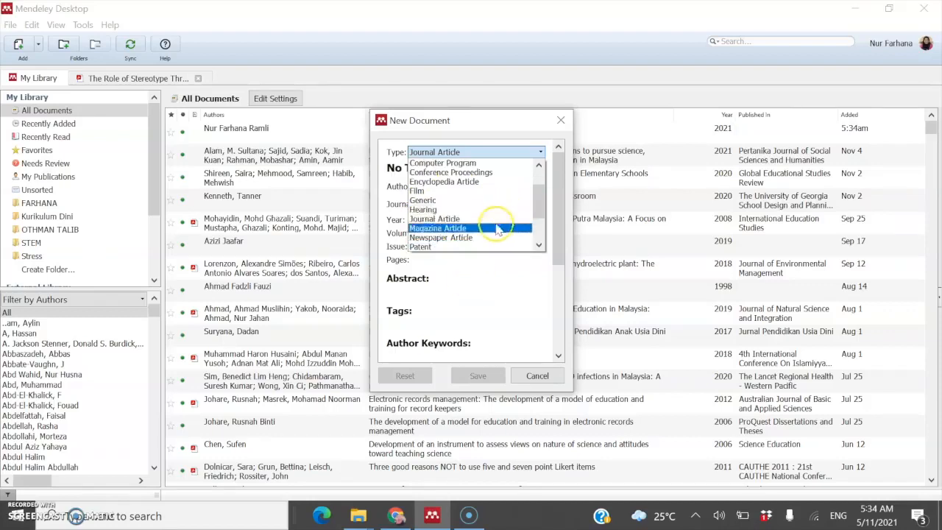
{"action": "scroll", "coordinate": [500, 231], "scroll_direction": "down", "scroll_amount": 1}
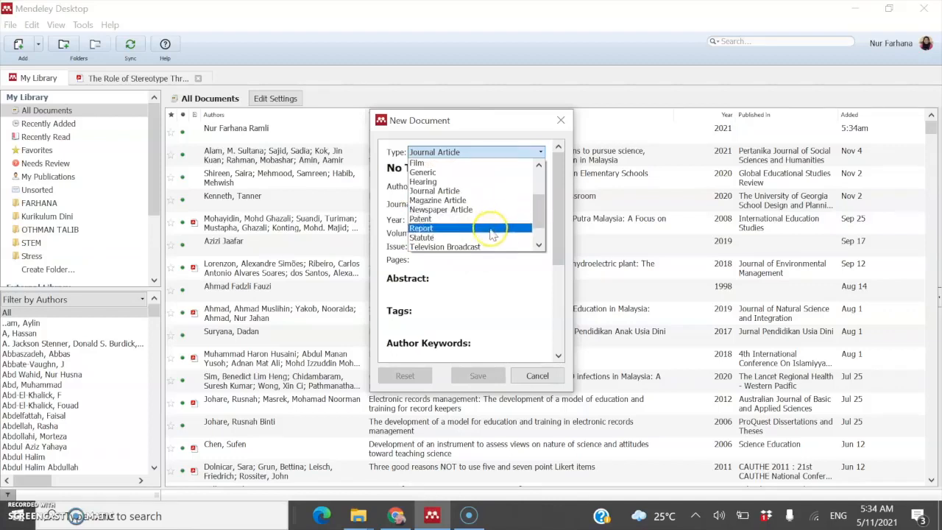
{"action": "scroll", "coordinate": [494, 236], "scroll_direction": "down", "scroll_amount": 1}
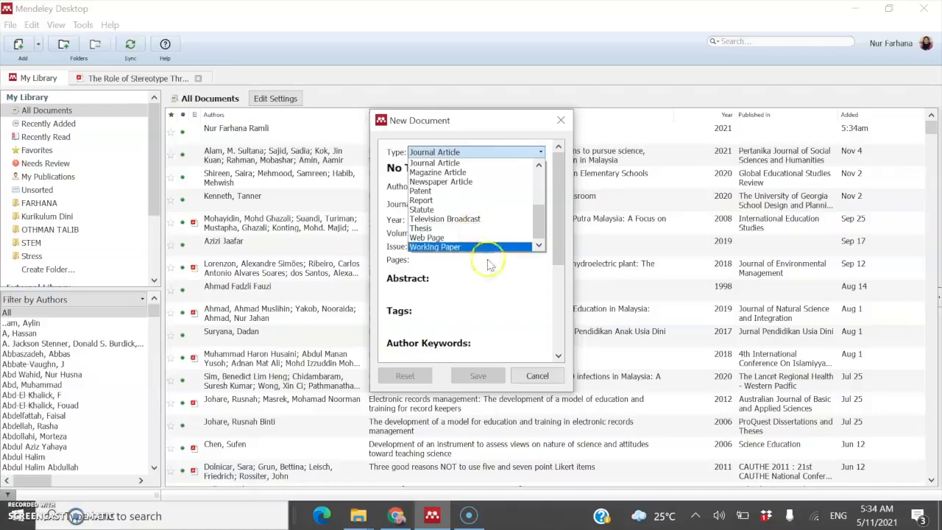
{"action": "left_click", "coordinate": [537, 376]}
{"action": "left_click", "coordinate": [13, 25]}
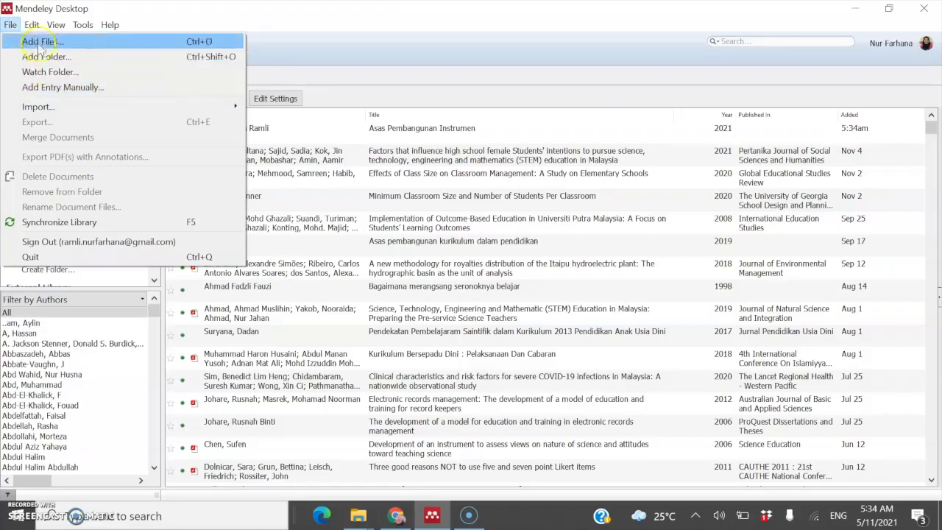
Step: Switch the citation style to Cite Them Right Harvard under View > Citation Style
{"action": "mouse_move", "coordinate": [34, 27]}
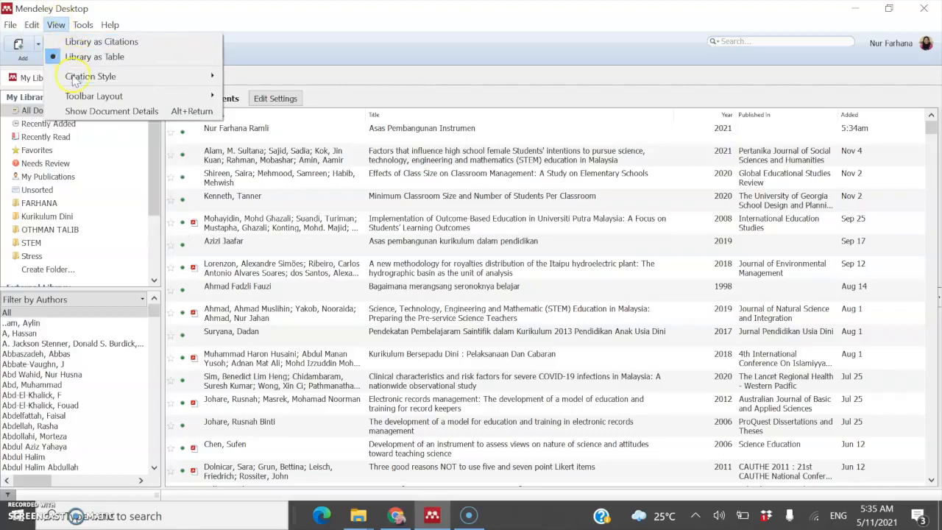
{"action": "mouse_move", "coordinate": [74, 79]}
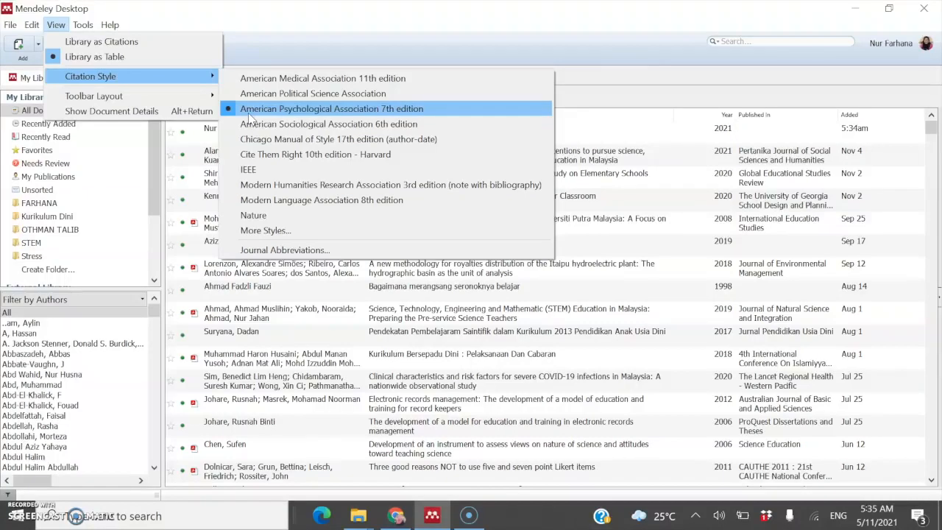
{"action": "left_click", "coordinate": [300, 155]}
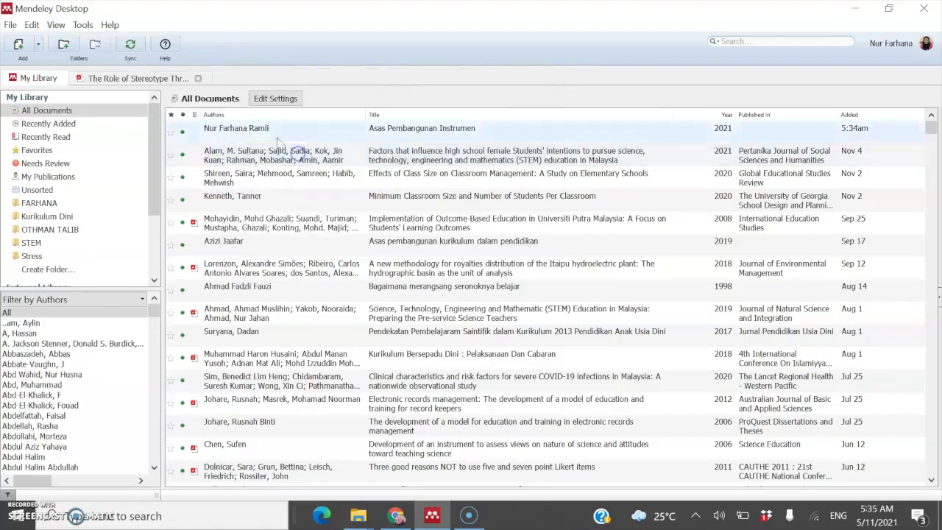
Step: Change the citation style to American Psychological Association 7th edition
{"action": "left_click", "coordinate": [57, 25]}
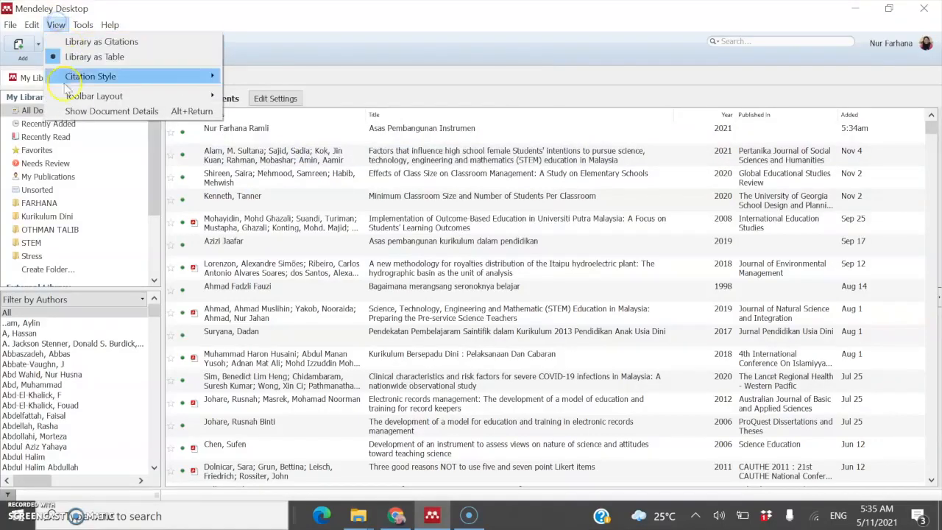
{"action": "mouse_move", "coordinate": [81, 76]}
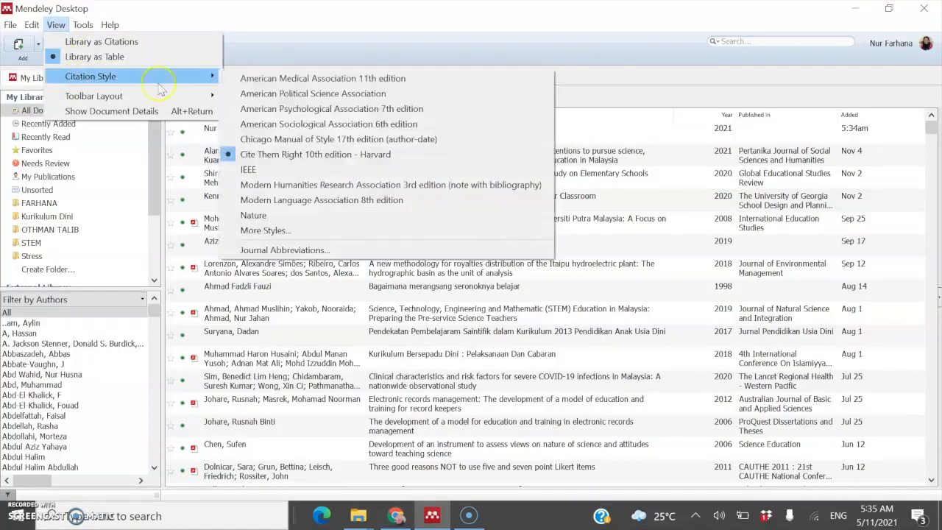
{"action": "left_click", "coordinate": [256, 109]}
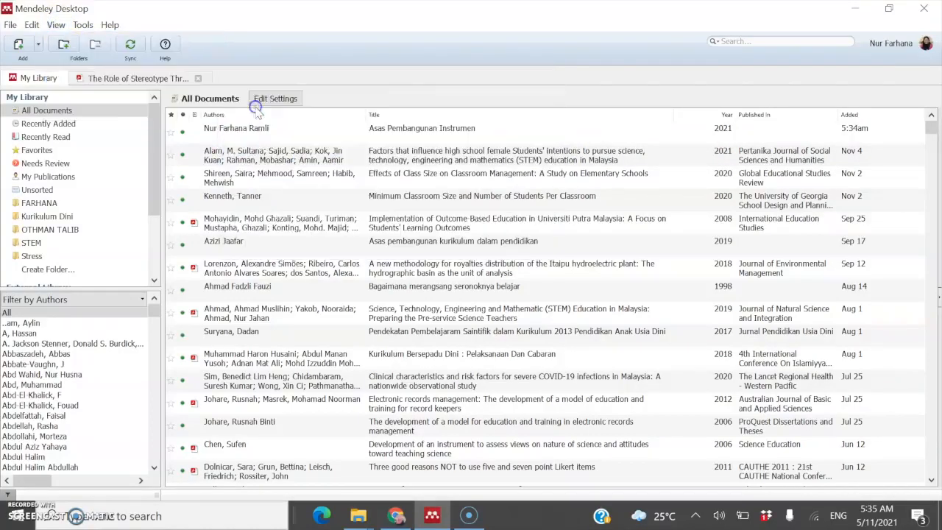
Step: Run Tools > Check for Duplicates, which finds 2 duplicate sets of 4 documents
{"action": "left_click", "coordinate": [83, 25]}
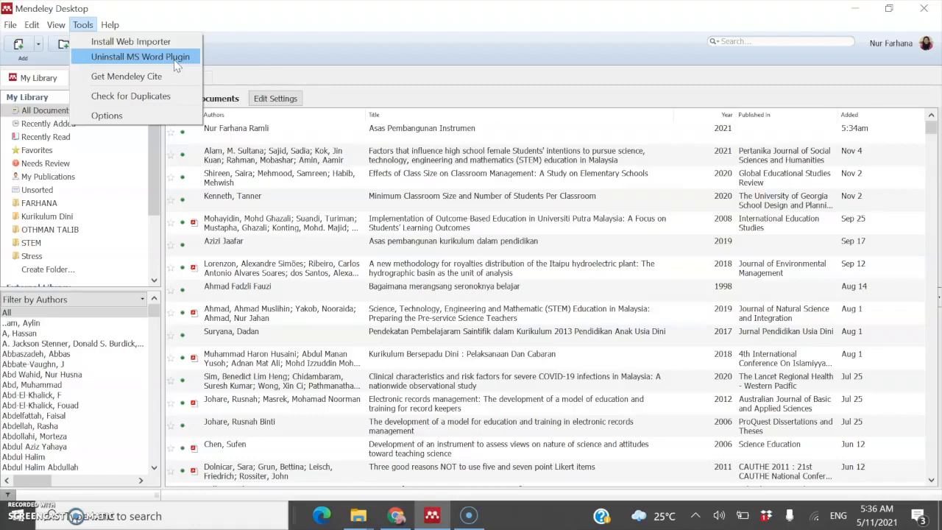
{"action": "left_click", "coordinate": [150, 81]}
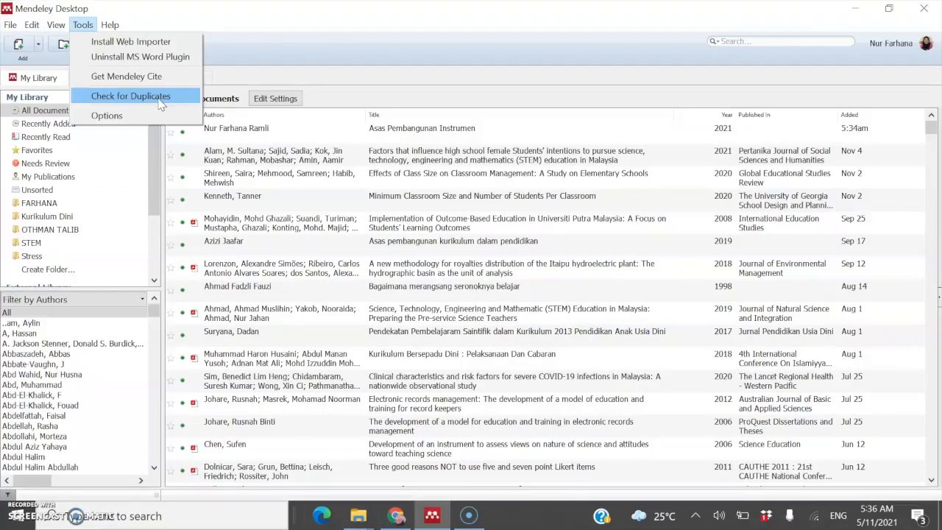
{"action": "left_click", "coordinate": [160, 104]}
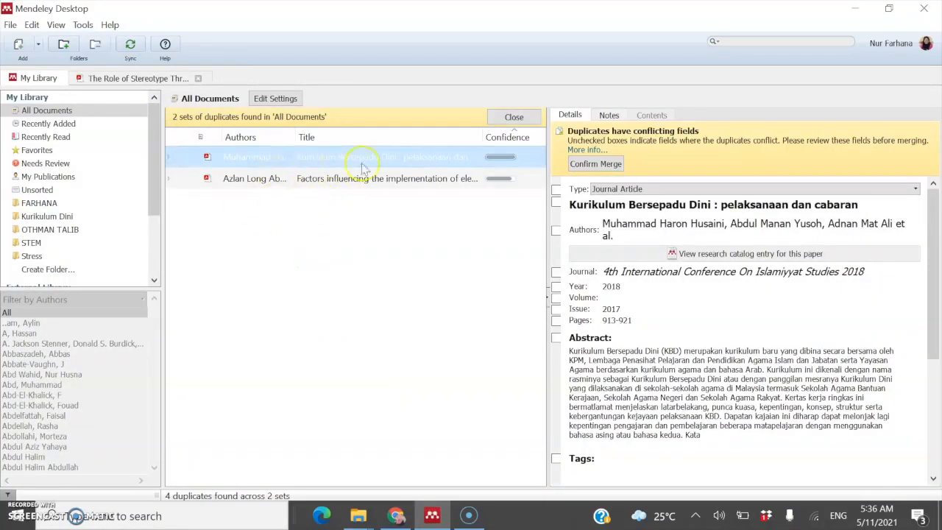
Step: Widen the duplicates list and merge the two Kurikulum Bersepadu Dini copies
{"action": "left_click", "coordinate": [418, 156]}
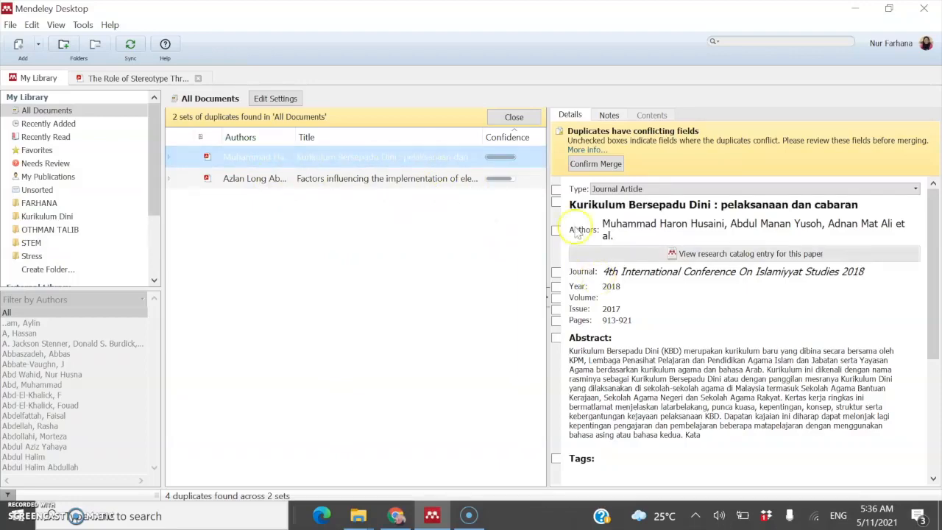
{"action": "left_click_drag", "start_coordinate": [547, 158], "coordinate": [610, 160]}
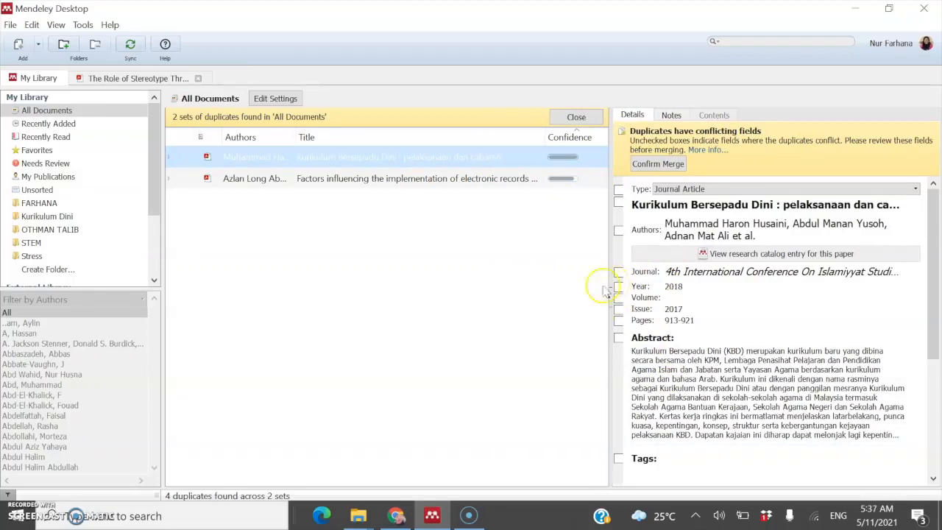
{"action": "left_click", "coordinate": [552, 159]}
{"action": "left_click", "coordinate": [553, 158]}
{"action": "left_click", "coordinate": [430, 158]}
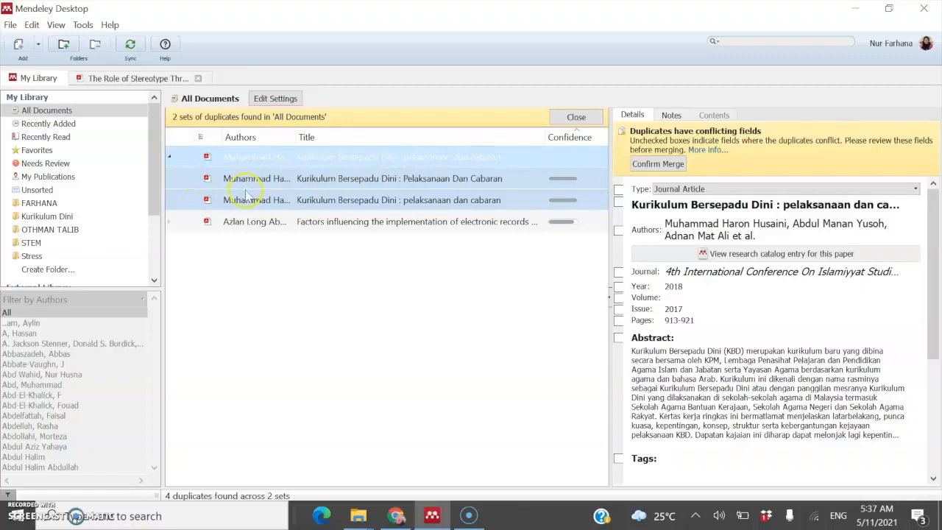
{"action": "left_click", "coordinate": [652, 165]}
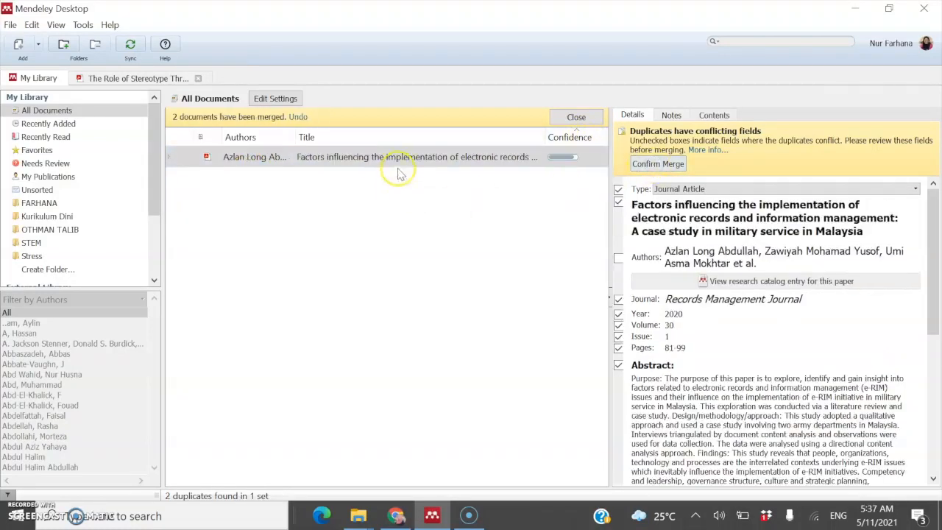
Step: Merge the electronic records paper duplicates and close the duplicates view
{"action": "left_click", "coordinate": [401, 156]}
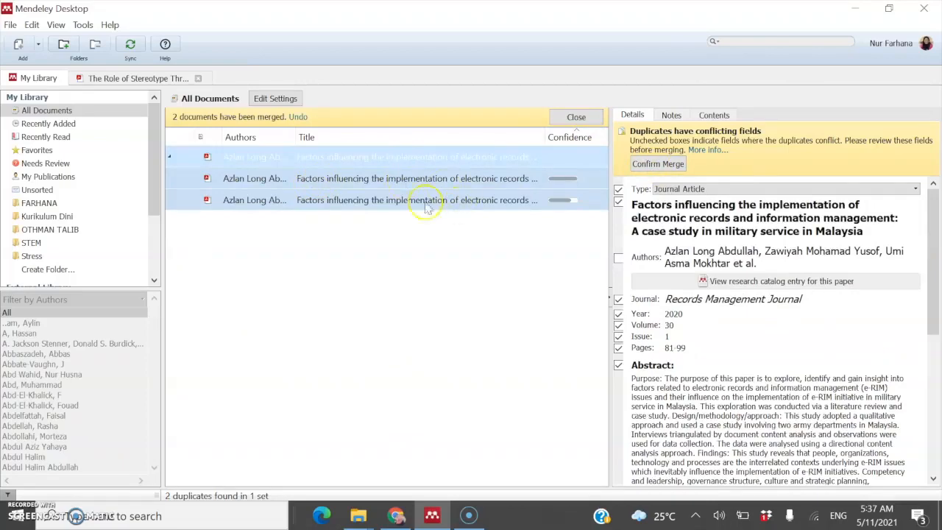
{"action": "left_click", "coordinate": [651, 168]}
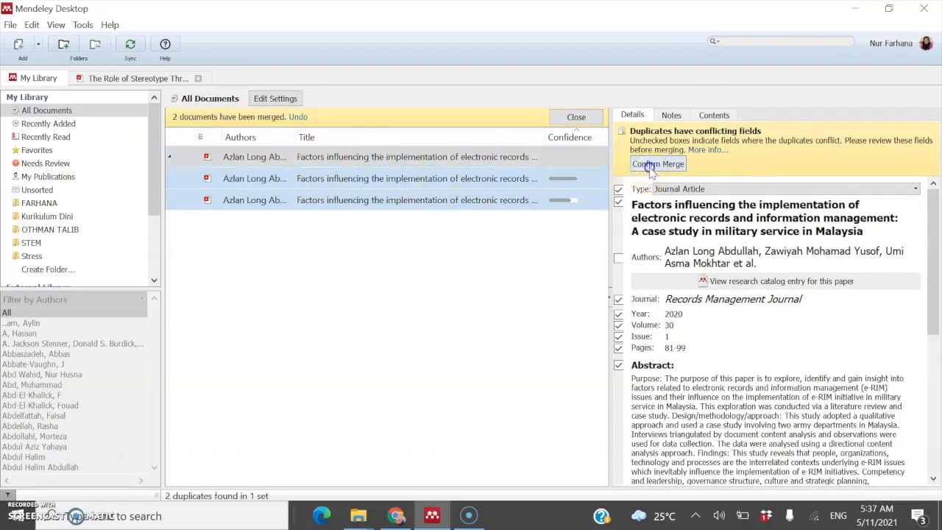
{"action": "left_click", "coordinate": [570, 117]}
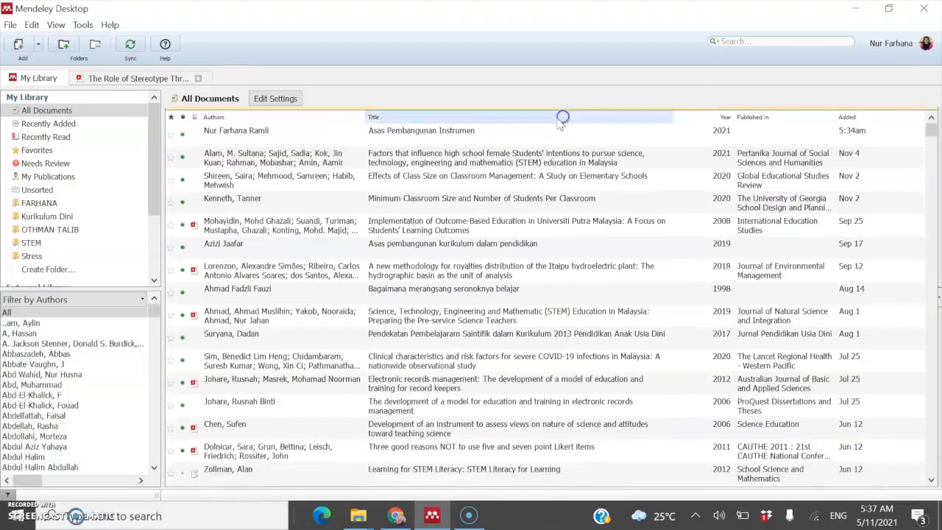
{"action": "left_click", "coordinate": [83, 27]}
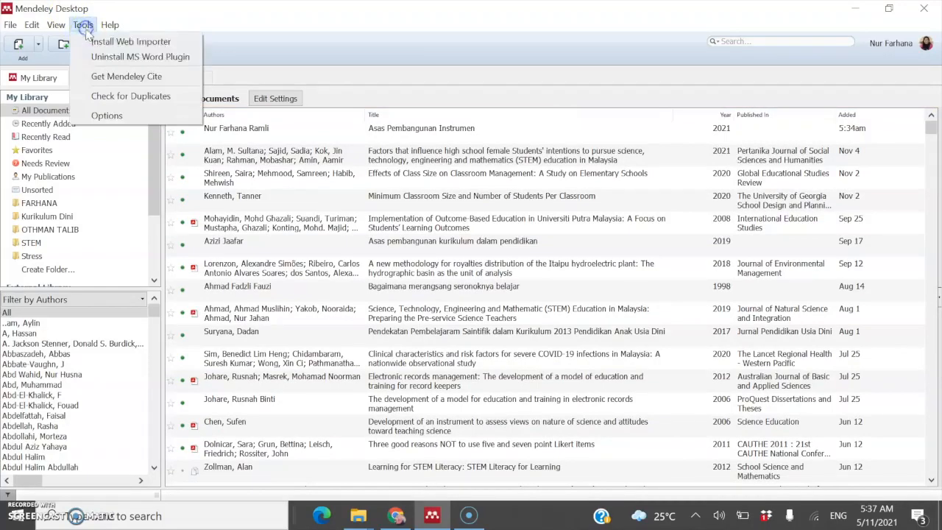
{"action": "left_click", "coordinate": [114, 115]}
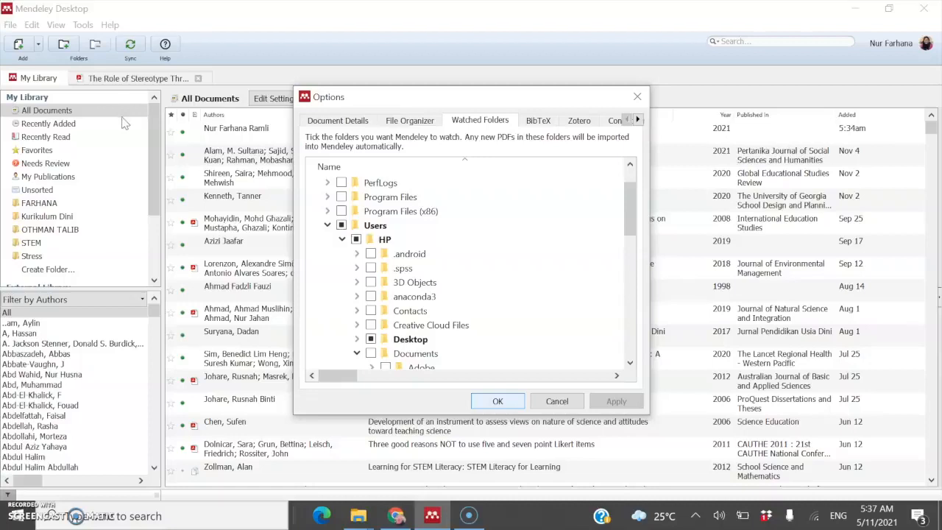
{"action": "left_click", "coordinate": [352, 124]}
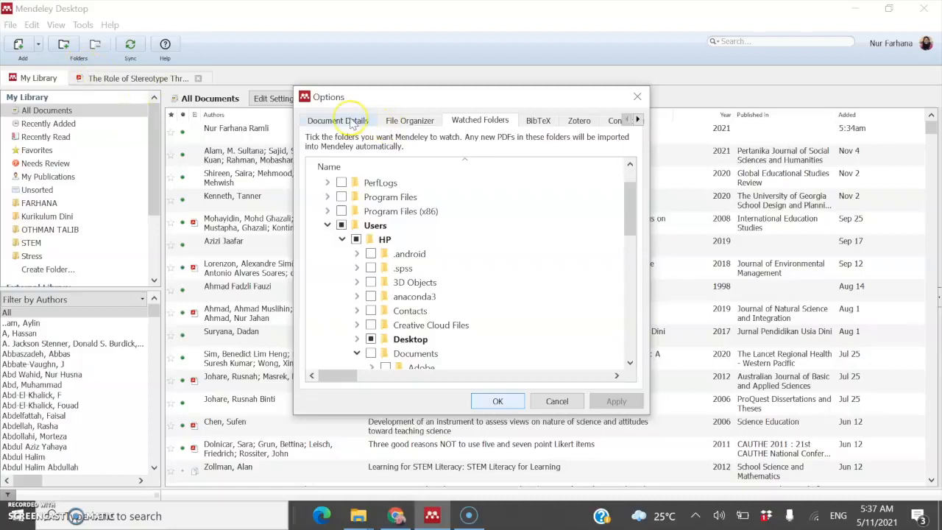
{"action": "left_click", "coordinate": [399, 122]}
{"action": "left_click", "coordinate": [471, 127]}
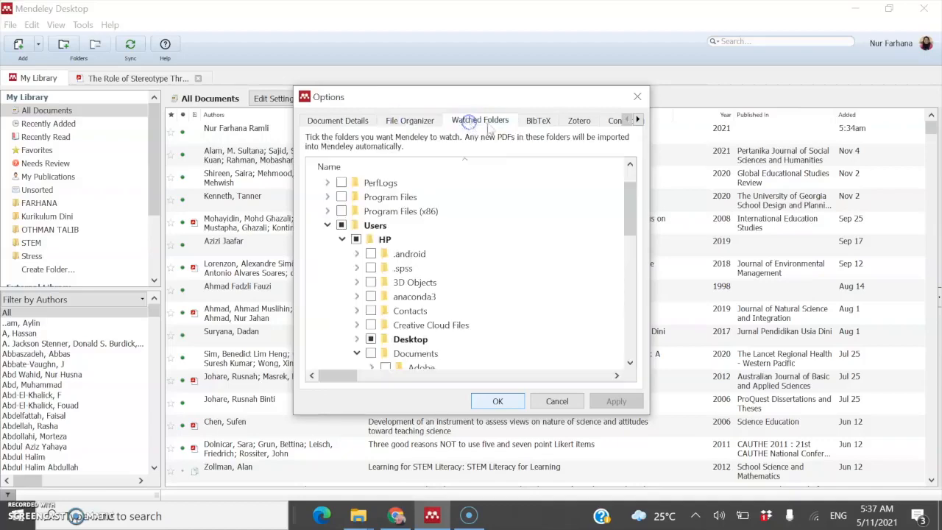
{"action": "left_click", "coordinate": [536, 122]}
{"action": "left_click", "coordinate": [579, 123]}
{"action": "left_click", "coordinate": [616, 121]}
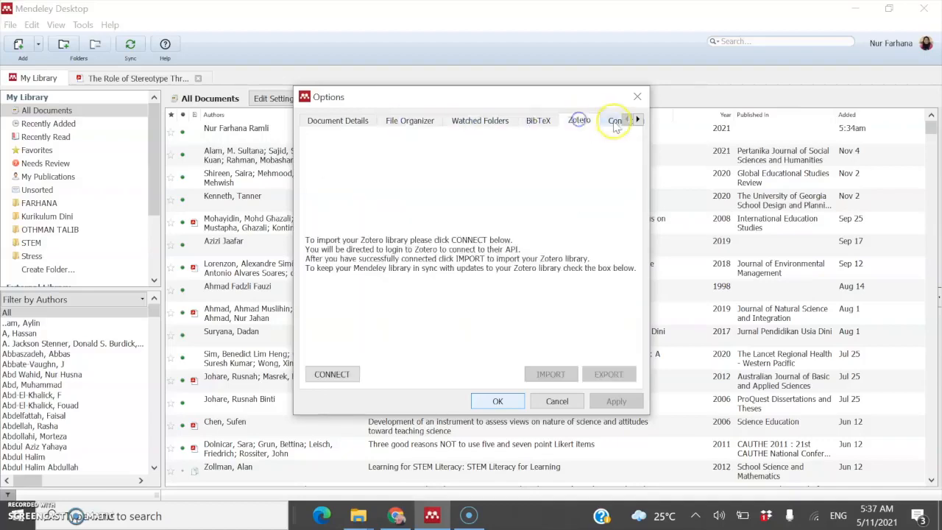
{"action": "left_click", "coordinate": [467, 122]}
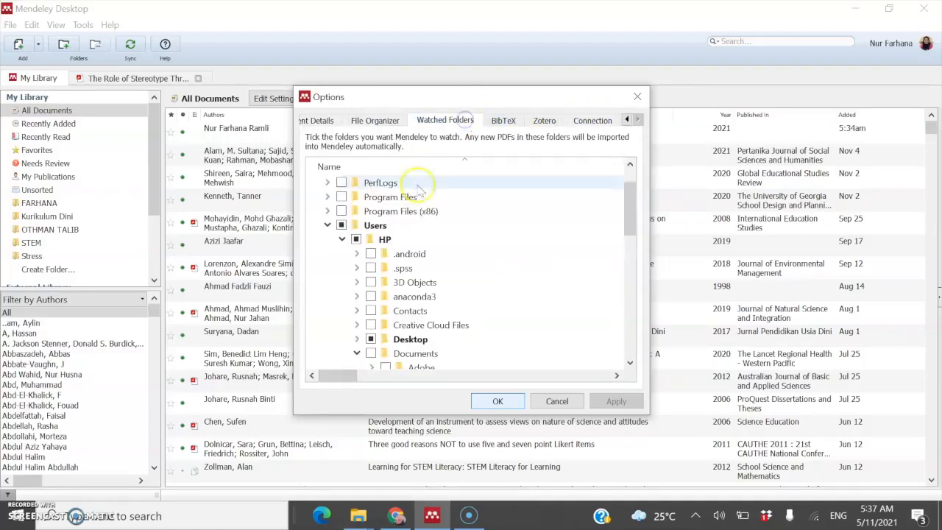
{"action": "scroll", "coordinate": [435, 294], "scroll_direction": "down", "scroll_amount": 1}
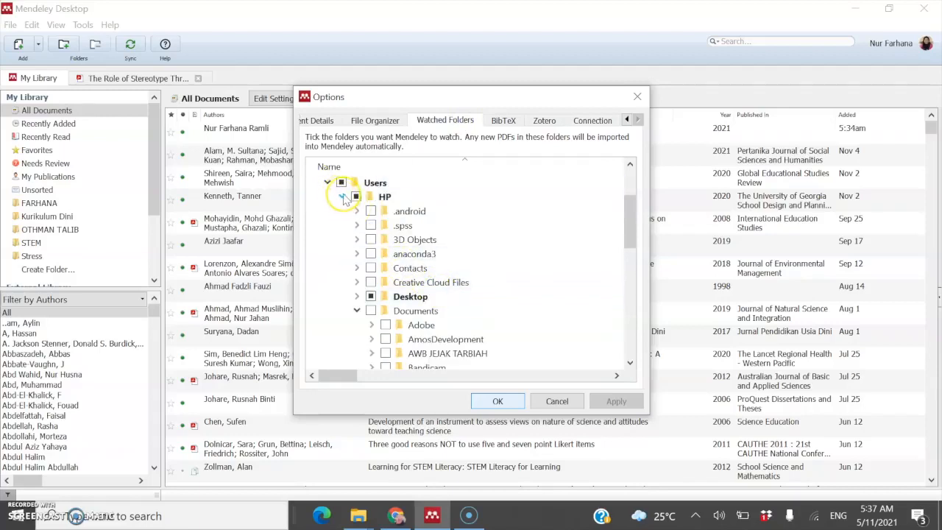
{"action": "left_click", "coordinate": [637, 97]}
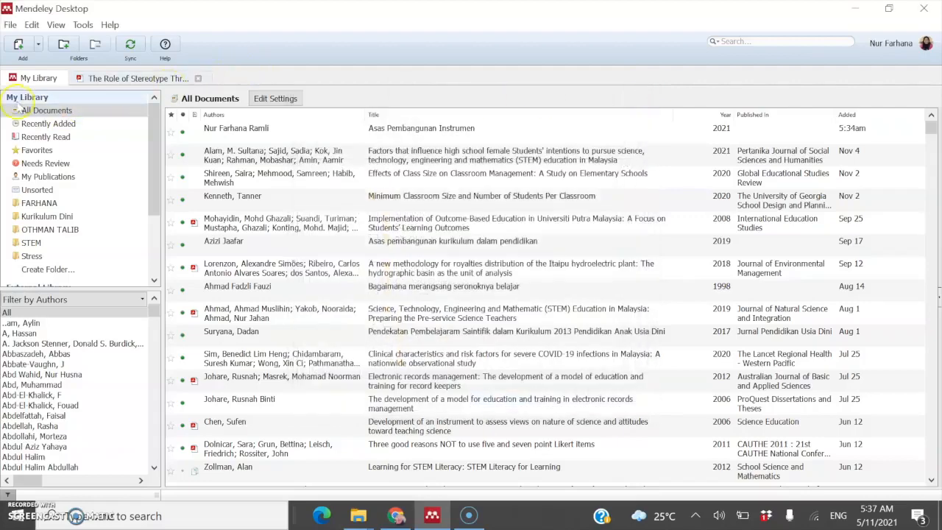
Step: Compare All Documents, Recently Added, Recently Read and Favorites, inspecting the starred entries
{"action": "left_click", "coordinate": [49, 111]}
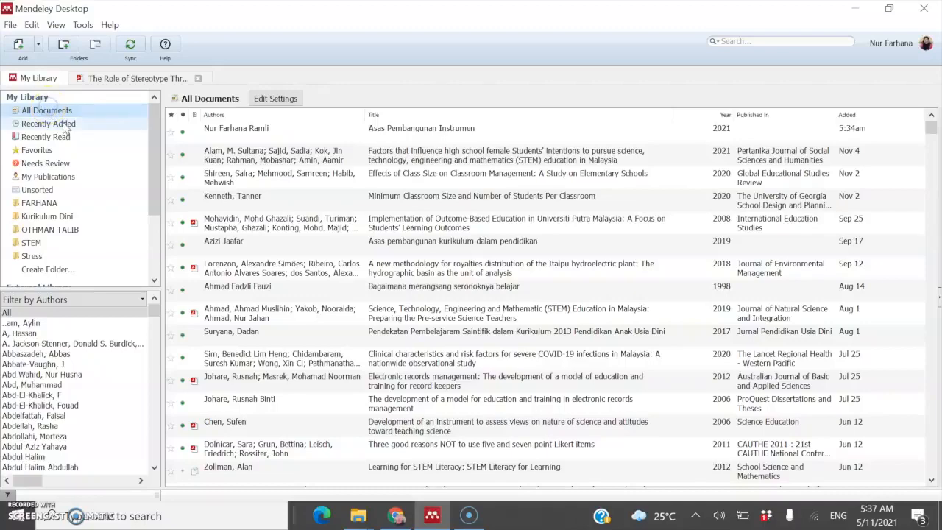
{"action": "left_click", "coordinate": [63, 124]}
{"action": "left_click", "coordinate": [63, 137]}
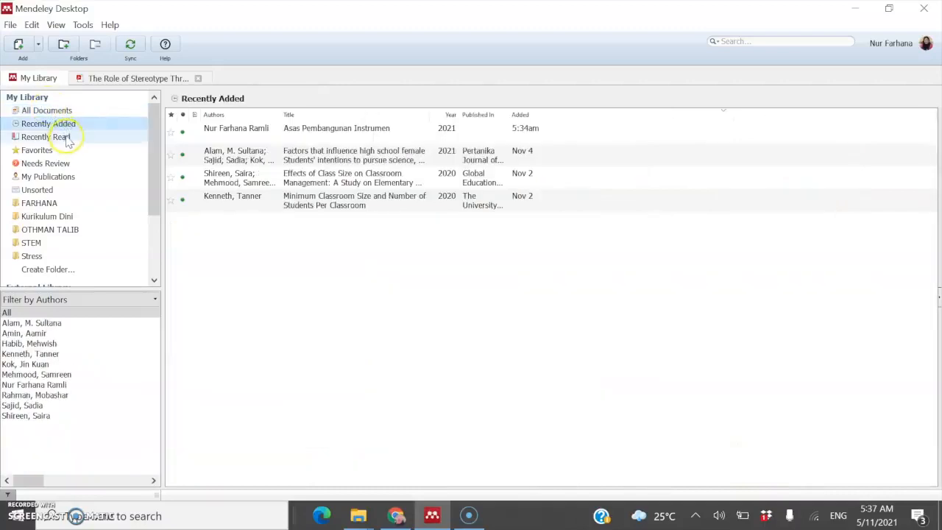
{"action": "left_click", "coordinate": [229, 200]}
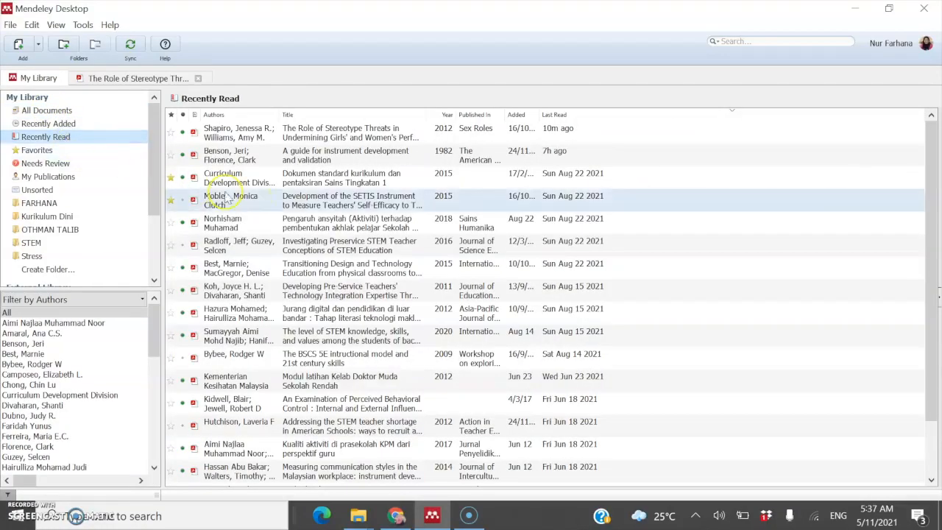
{"action": "left_click", "coordinate": [277, 187]}
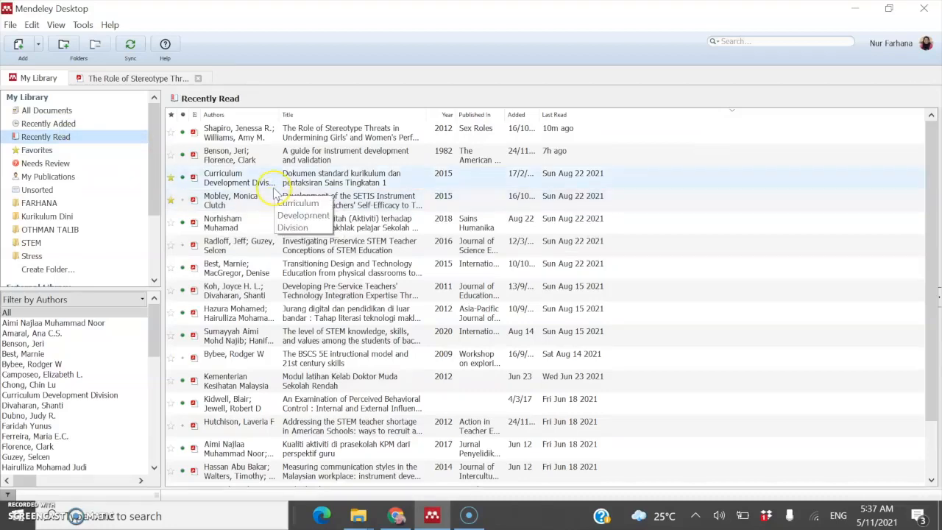
{"action": "left_click", "coordinate": [276, 193]}
{"action": "left_click", "coordinate": [277, 185]}
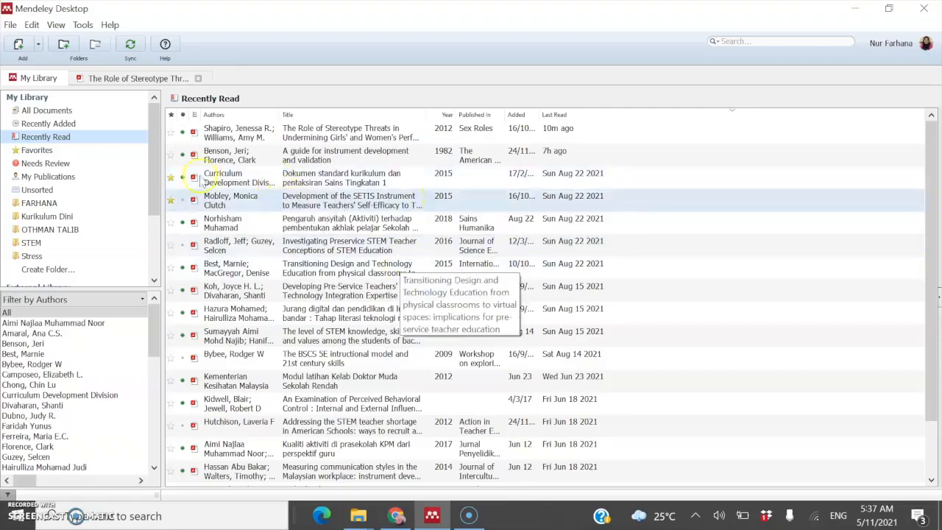
{"action": "left_click", "coordinate": [101, 151]}
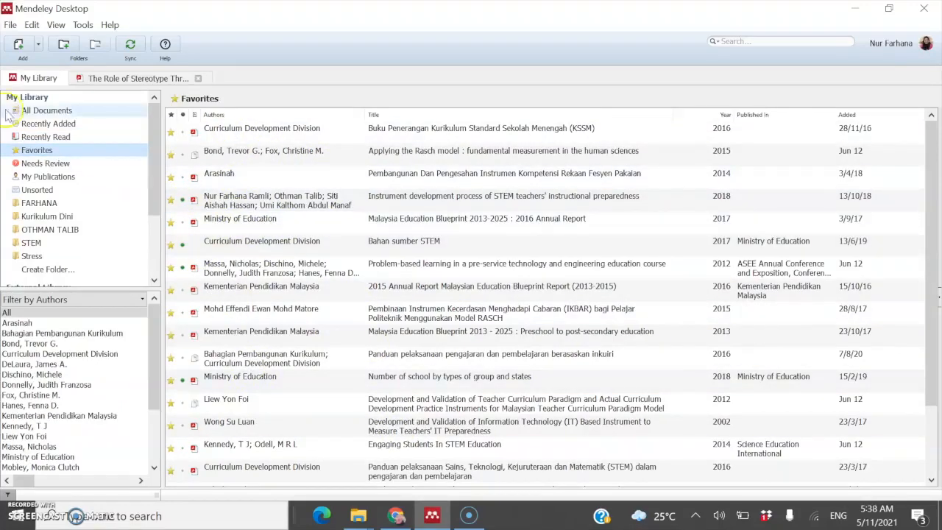
{"action": "left_click", "coordinate": [42, 114]}
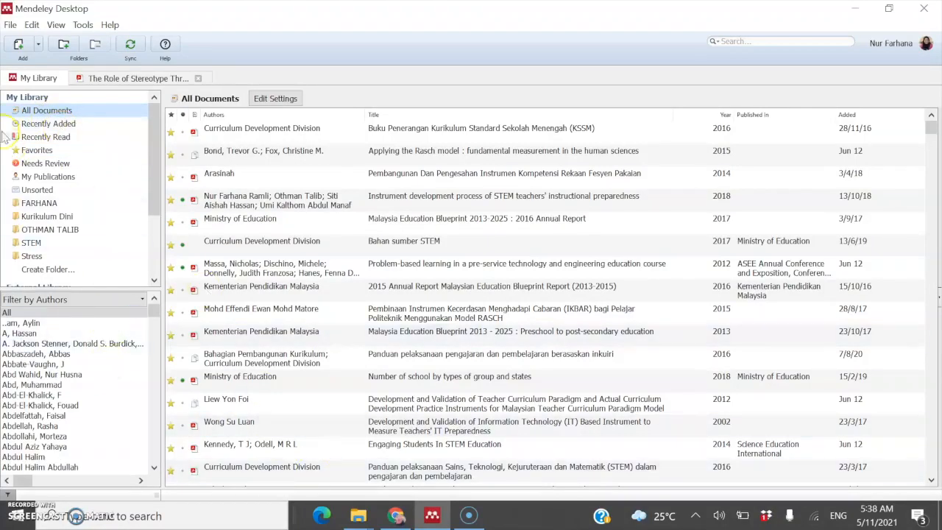
{"action": "left_click", "coordinate": [49, 124]}
{"action": "left_click", "coordinate": [51, 111]}
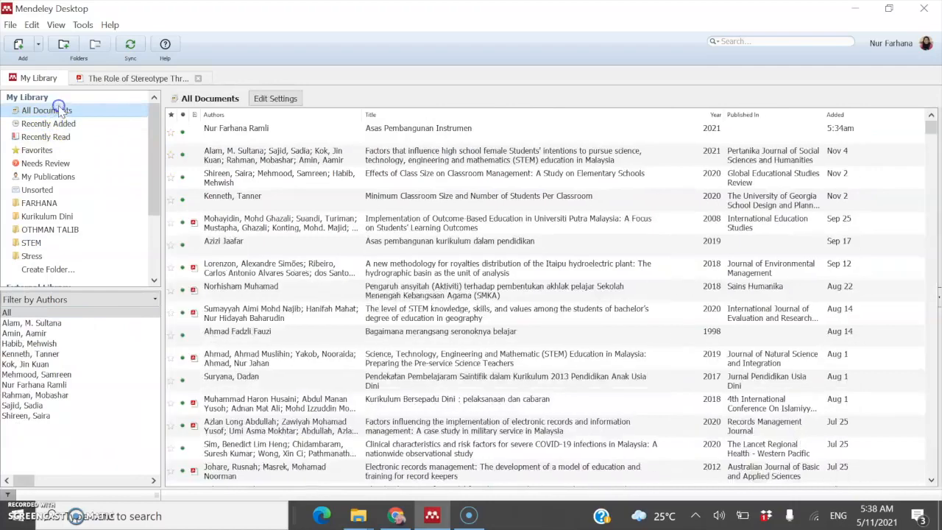
Step: Star then unstar Asas Pembangunan Instrumen, and display the Favorites collection
{"action": "left_click", "coordinate": [171, 135]}
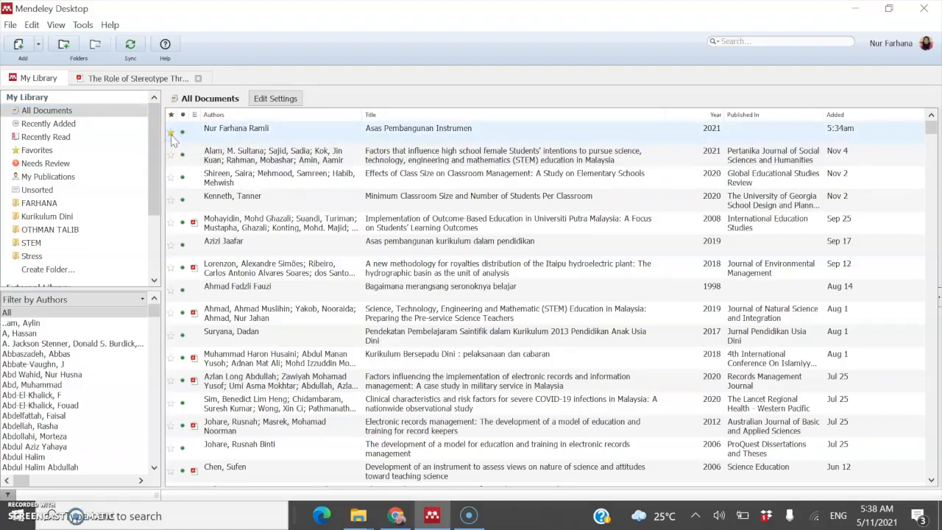
{"action": "left_click", "coordinate": [170, 135]}
{"action": "left_click", "coordinate": [62, 151]}
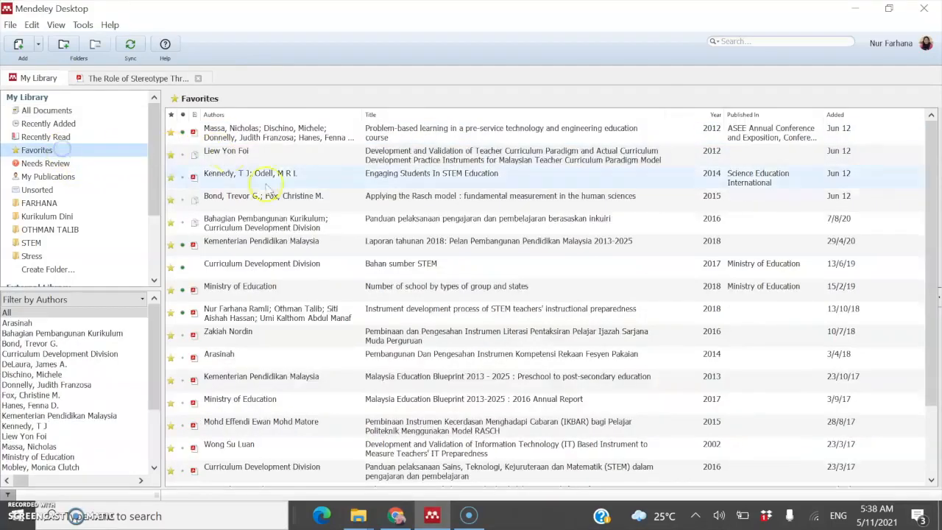
{"action": "scroll", "coordinate": [292, 239], "scroll_direction": "down", "scroll_amount": 2}
{"action": "scroll", "coordinate": [292, 239], "scroll_direction": "up", "scroll_amount": 2}
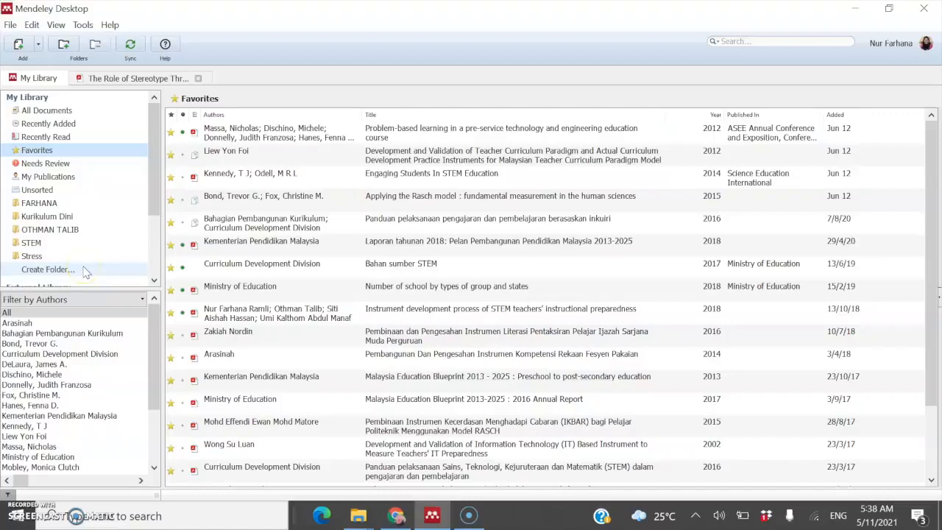
Step: Add a new folder named Malaysia under My Library
{"action": "left_click", "coordinate": [82, 270]}
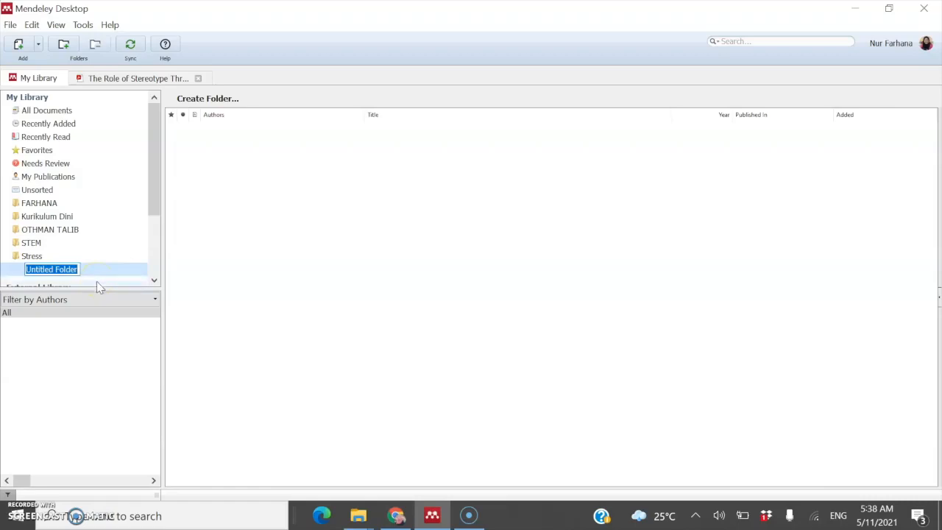
{"action": "type", "text": "Malaysia"}
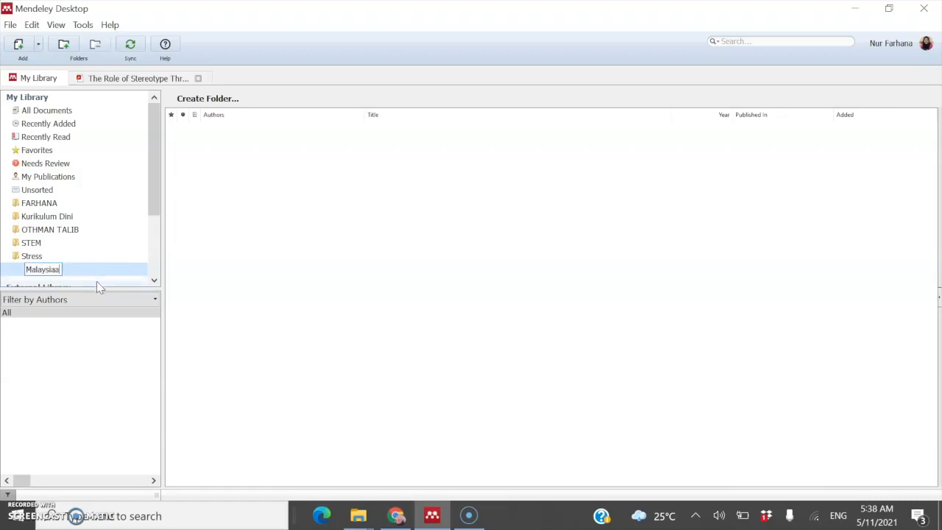
{"action": "key", "text": "Return"}
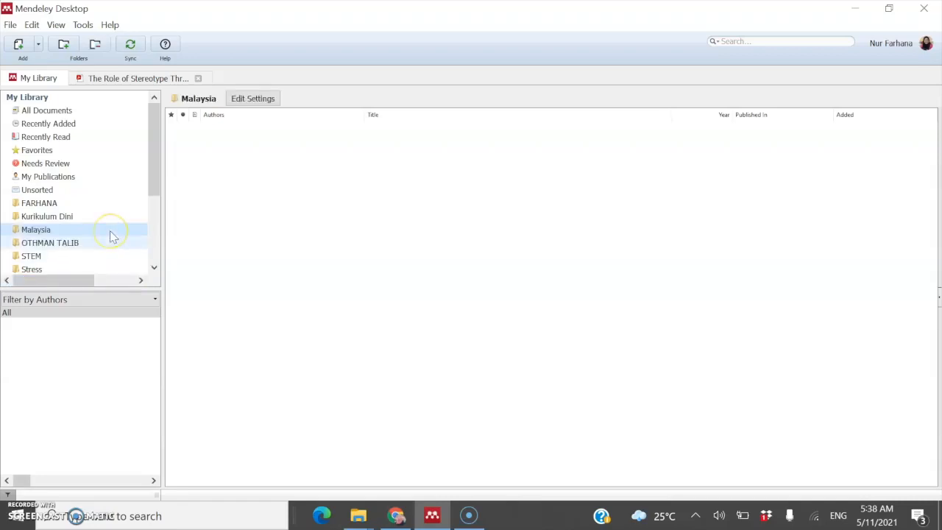
Step: Return to the All Documents list
{"action": "scroll", "coordinate": [63, 235], "scroll_direction": "down", "scroll_amount": 1}
{"action": "scroll", "coordinate": [62, 236], "scroll_direction": "down", "scroll_amount": 1}
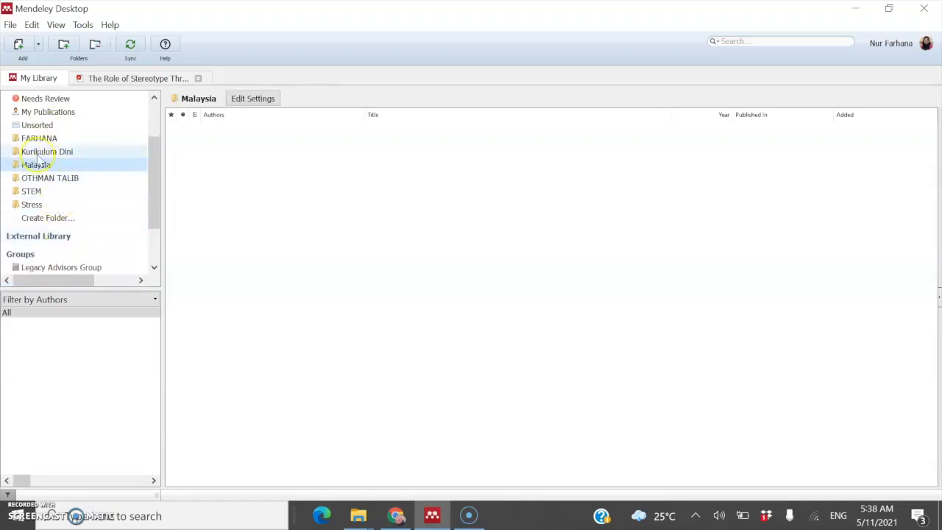
{"action": "scroll", "coordinate": [110, 193], "scroll_direction": "up", "scroll_amount": 2}
{"action": "left_click", "coordinate": [44, 111]}
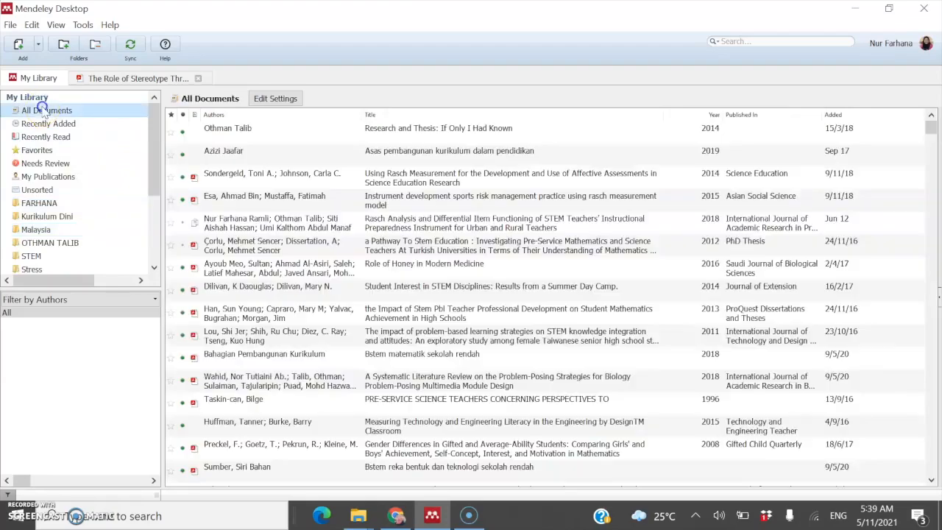
Step: Try a test search for 'Mala', erase it, and bring up the search-field dropdown
{"action": "left_click", "coordinate": [727, 40]}
{"action": "type", "text": "Malays"}
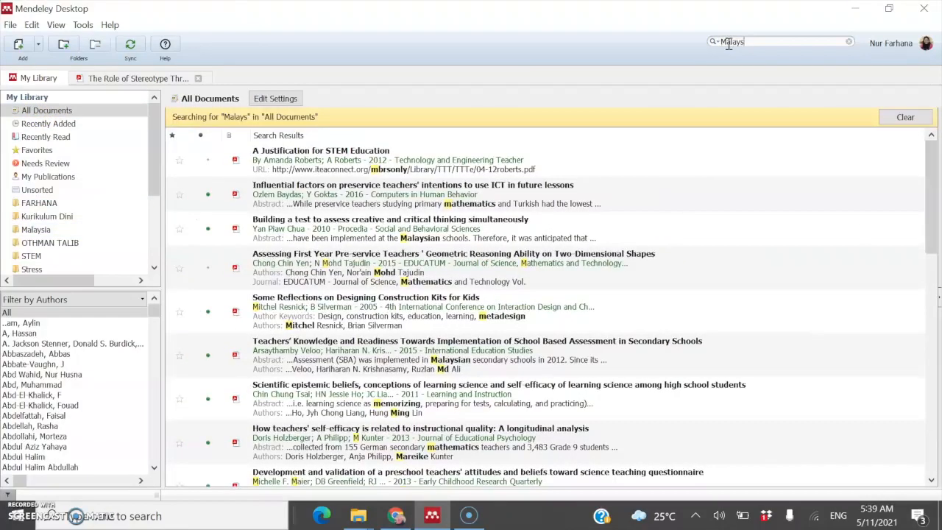
{"action": "key", "text": "BackSpace"}
{"action": "key", "text": "BackSpace"}
{"action": "key", "text": "BackSpace"}
{"action": "key", "text": "BackSpace"}
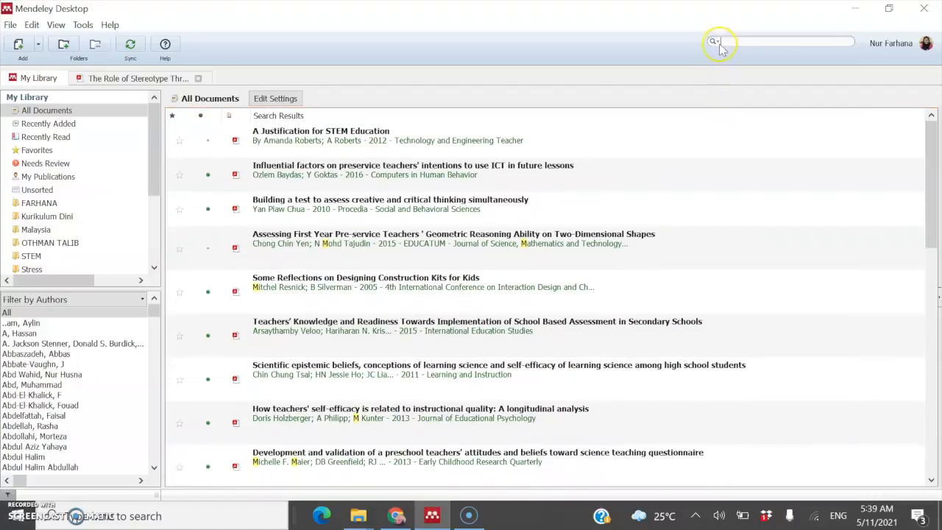
{"action": "left_click", "coordinate": [717, 42]}
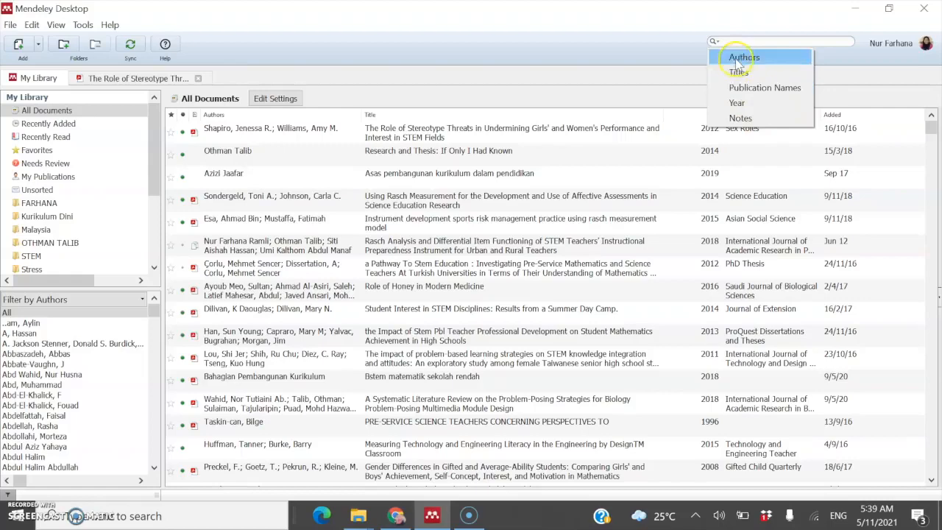
Step: Search document titles for 'Malaysia'
{"action": "left_click", "coordinate": [740, 73]}
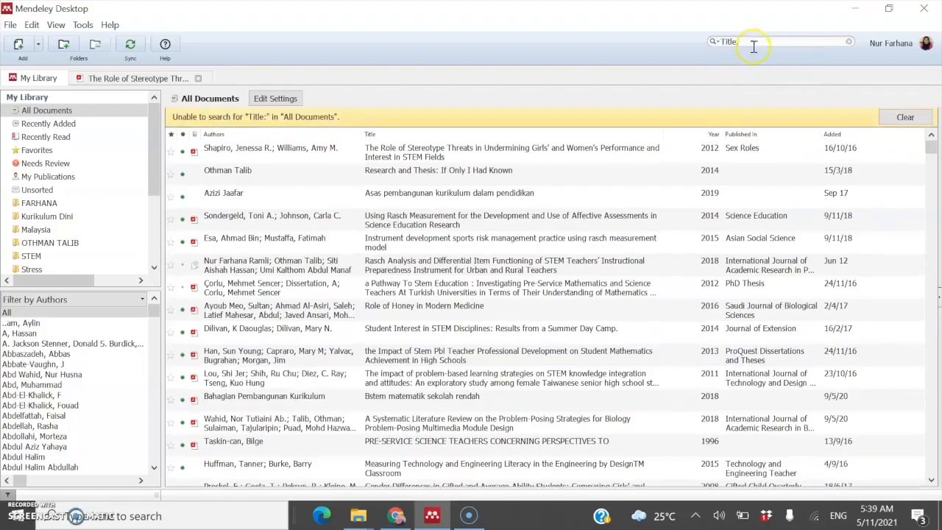
{"action": "type", "text": "Maa"}
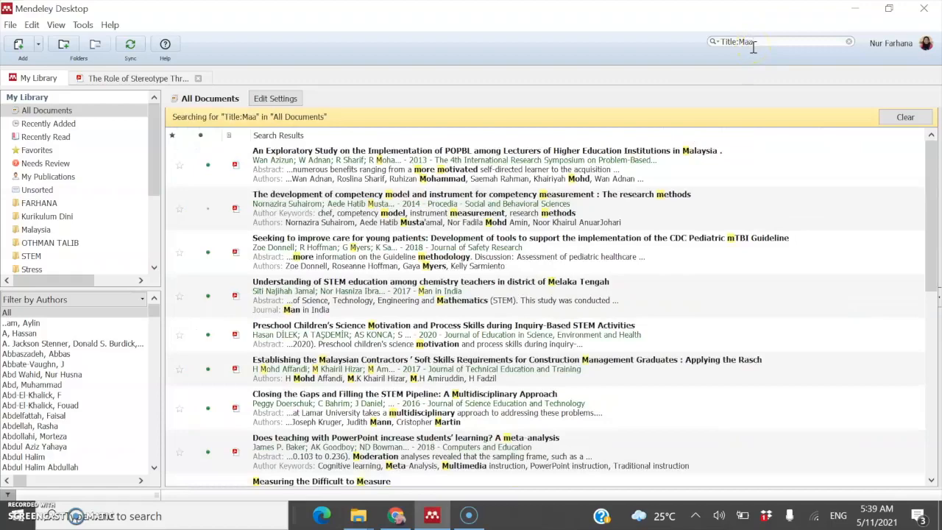
{"action": "key", "text": "BackSpace"}
{"action": "type", "text": "laysia"}
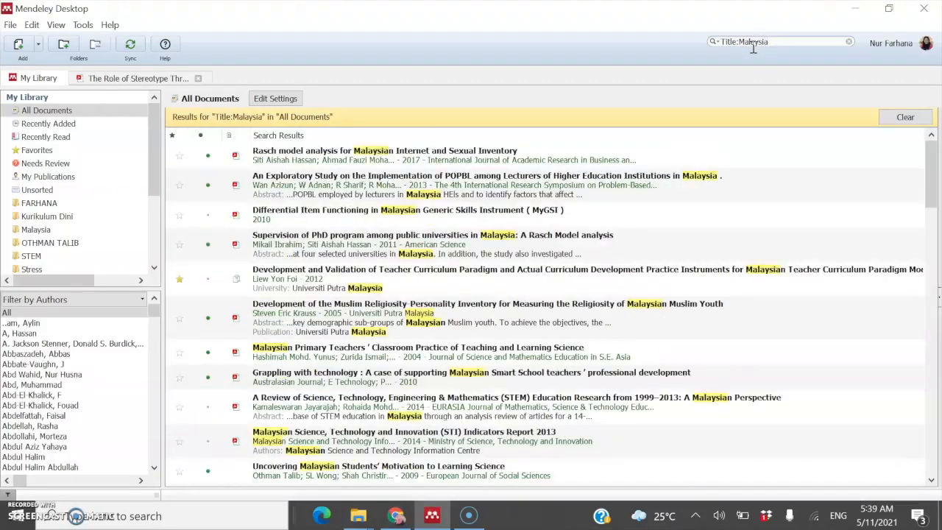
Step: Move the nine matching results into the Malaysia folder, then clear the search
{"action": "left_click", "coordinate": [315, 156]}
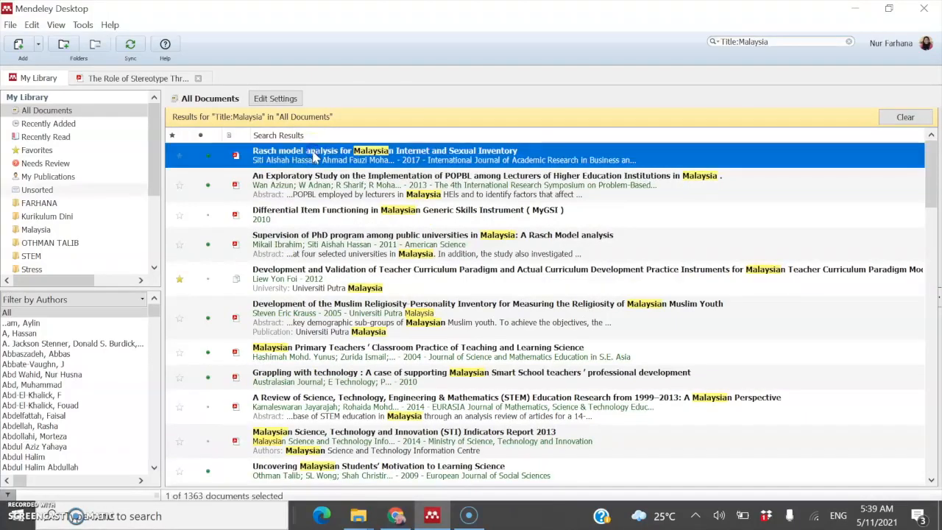
{"action": "key", "text": "shift+Down"}
{"action": "key", "text": "shift+Down"}
{"action": "key", "text": "shift+Down"}
{"action": "key", "text": "shift+Down"}
{"action": "key", "text": "shift+Down"}
{"action": "key", "text": "shift+Down"}
{"action": "key", "text": "shift+Down"}
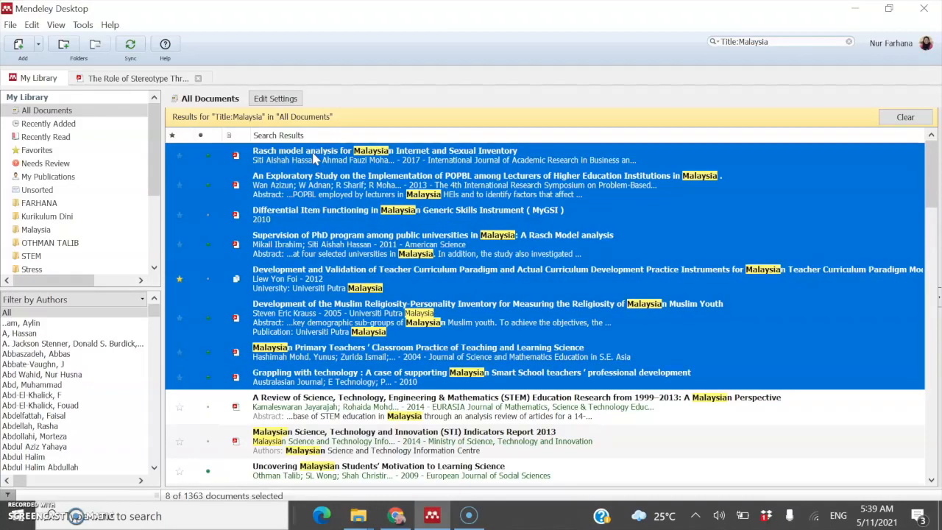
{"action": "key", "text": "shift+Down"}
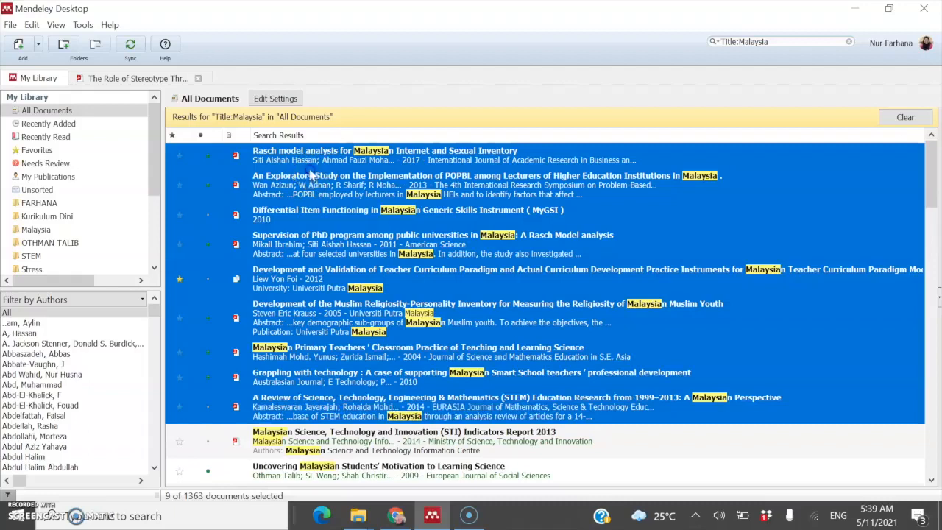
{"action": "left_click_drag", "start_coordinate": [218, 195], "coordinate": [57, 230]}
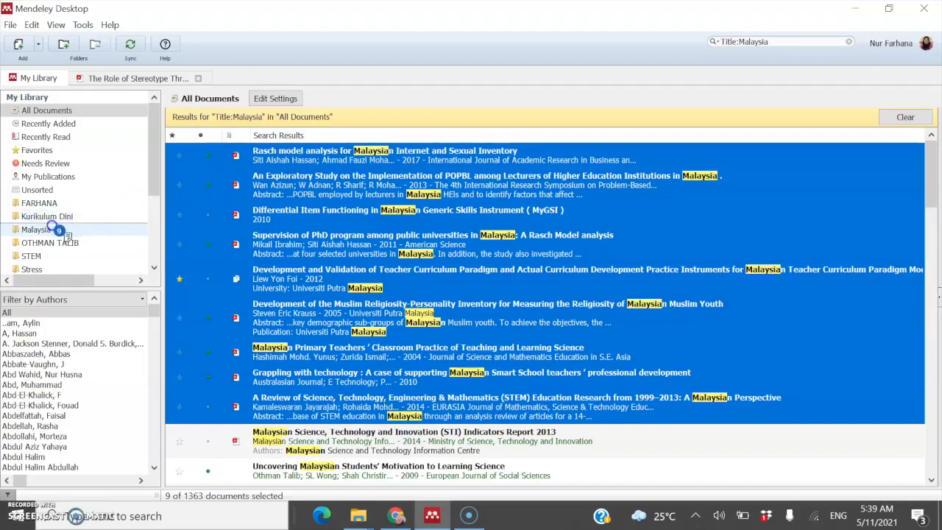
{"action": "left_click_drag", "start_coordinate": [53, 226], "coordinate": [53, 228]}
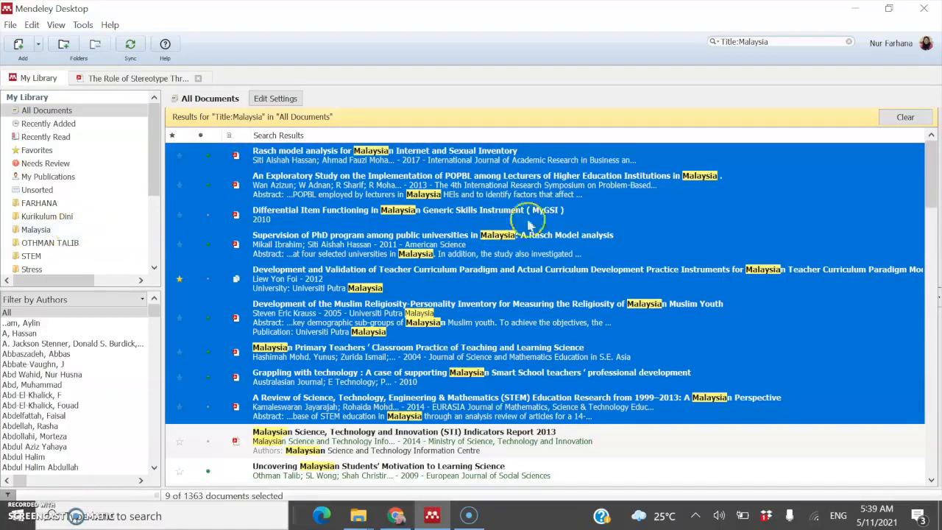
{"action": "left_click", "coordinate": [899, 117]}
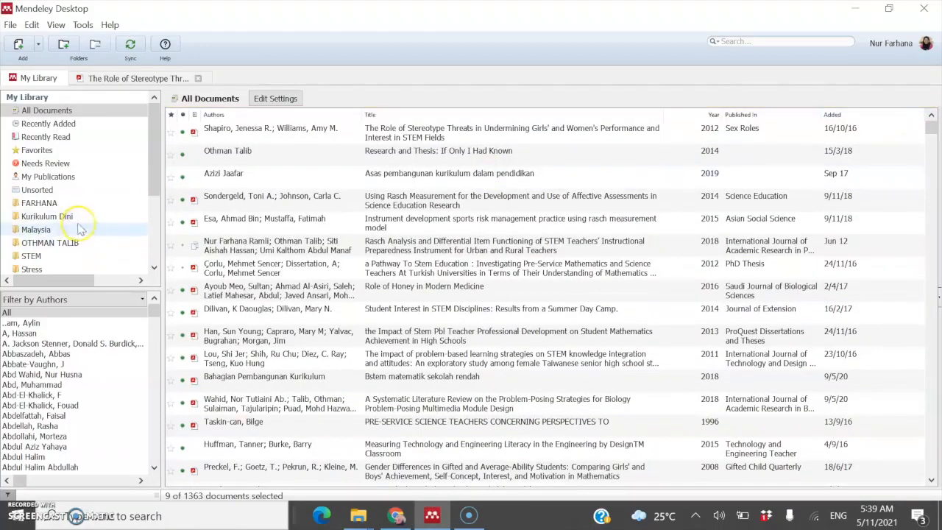
Step: File the Melaka Tengah teachers study and Muslim religiosity inventory, then view Malaysia's 10 documents
{"action": "left_click", "coordinate": [75, 228]}
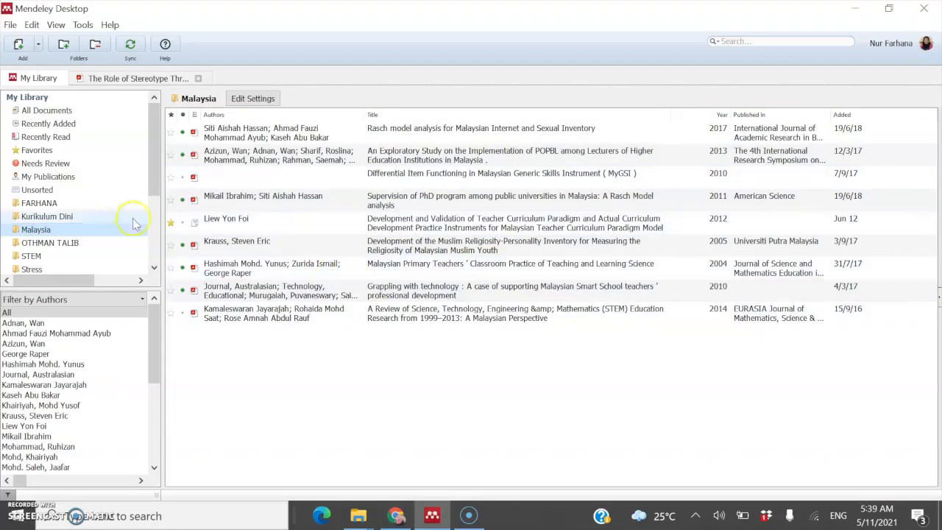
{"action": "left_click", "coordinate": [100, 113]}
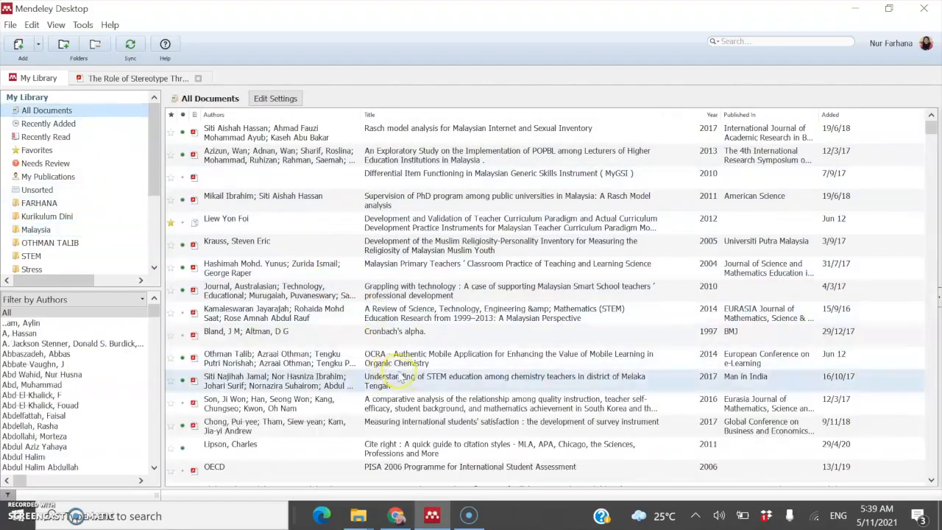
{"action": "left_click_drag", "start_coordinate": [275, 386], "coordinate": [86, 233]}
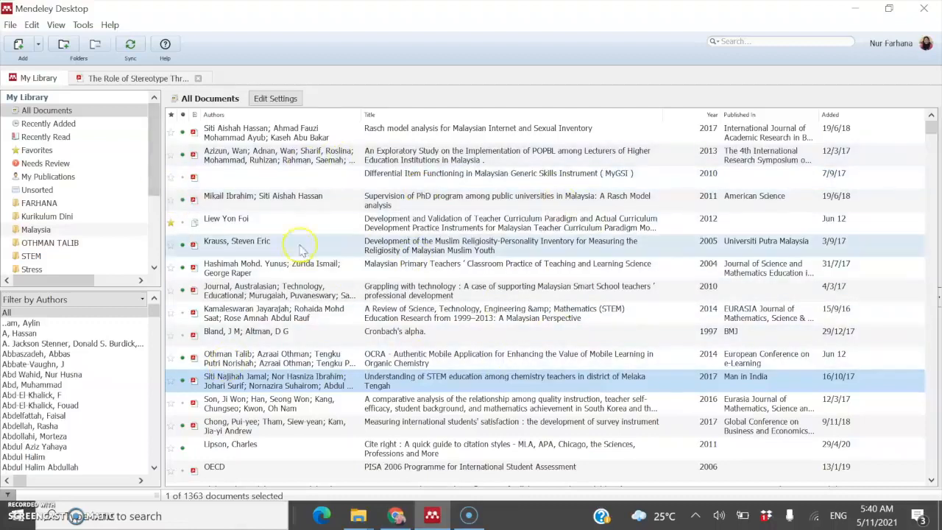
{"action": "left_click_drag", "start_coordinate": [316, 244], "coordinate": [74, 256]}
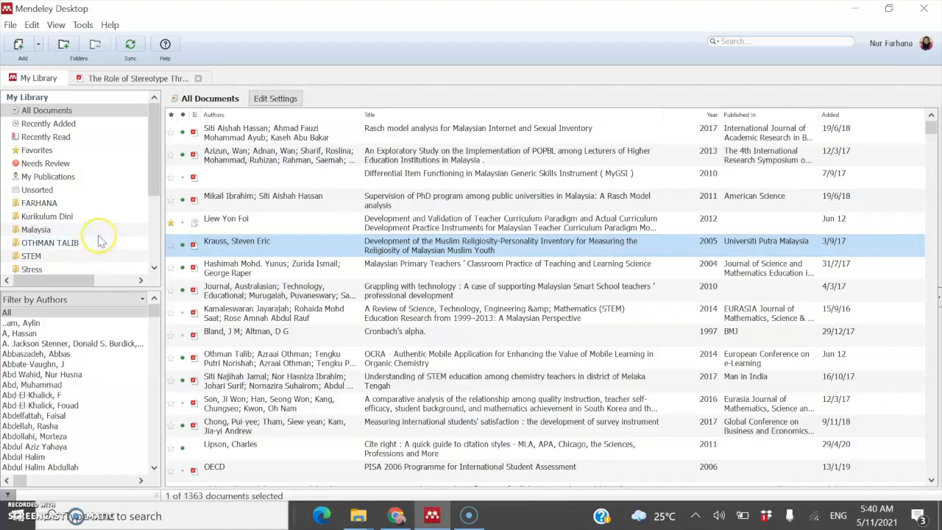
{"action": "left_click", "coordinate": [36, 229]}
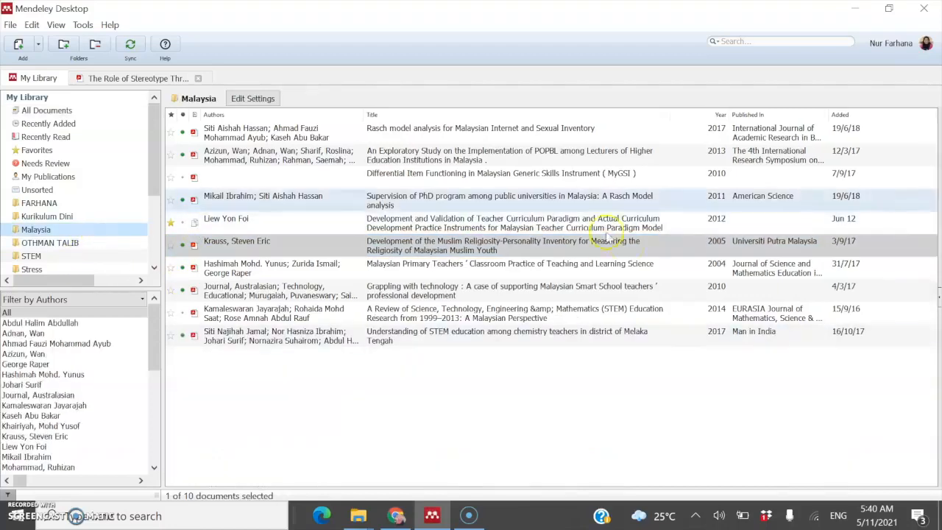
Step: Remove the Malaysia folder after confirming, and go back to all 1,363 documents
{"action": "left_click", "coordinate": [116, 229]}
{"action": "right_click", "coordinate": [115, 229]}
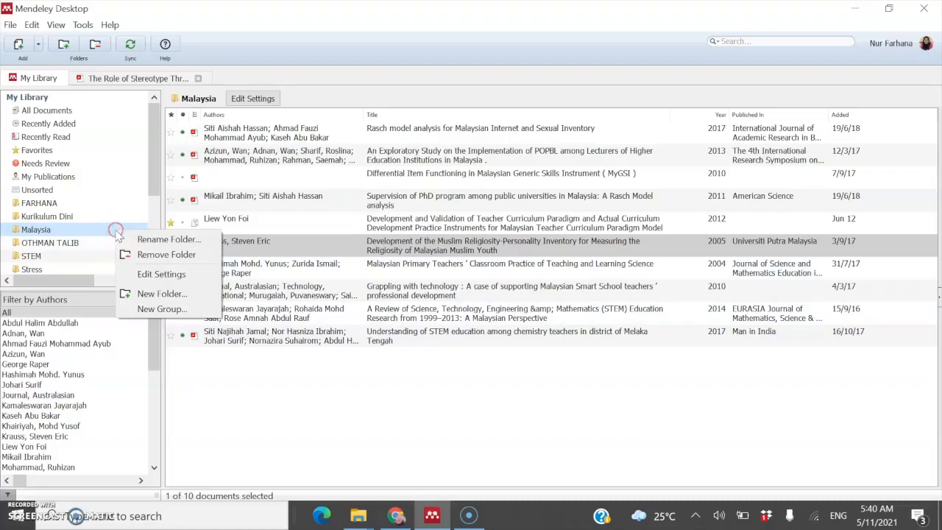
{"action": "left_click", "coordinate": [166, 251]}
{"action": "left_click", "coordinate": [494, 278]}
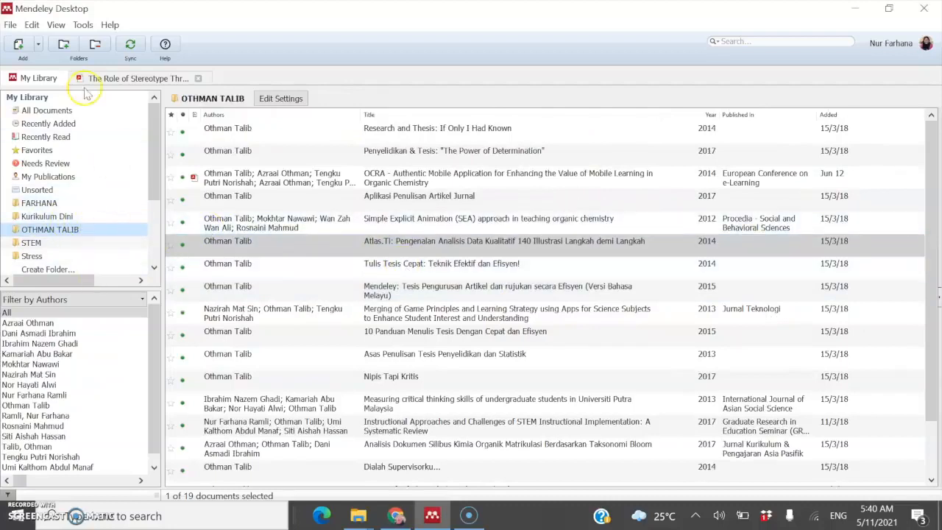
{"action": "left_click", "coordinate": [90, 110]}
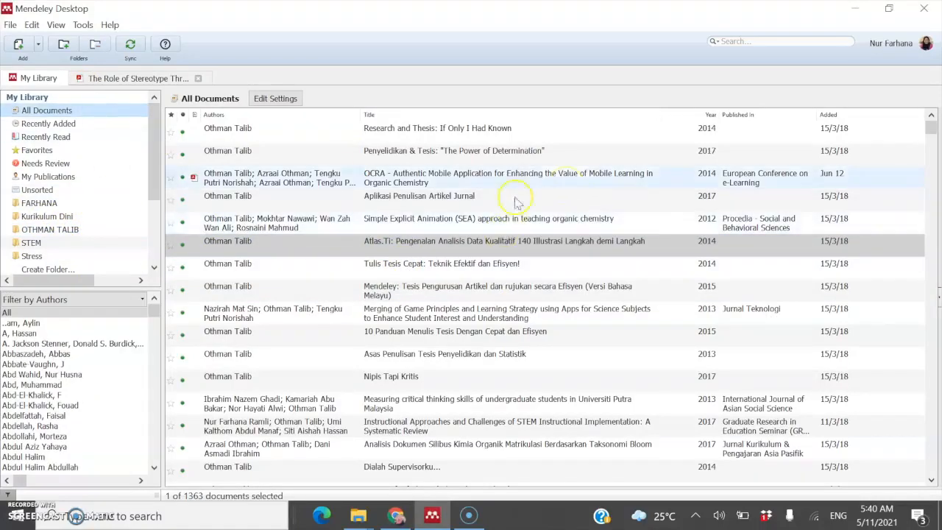
{"action": "left_click", "coordinate": [84, 111]}
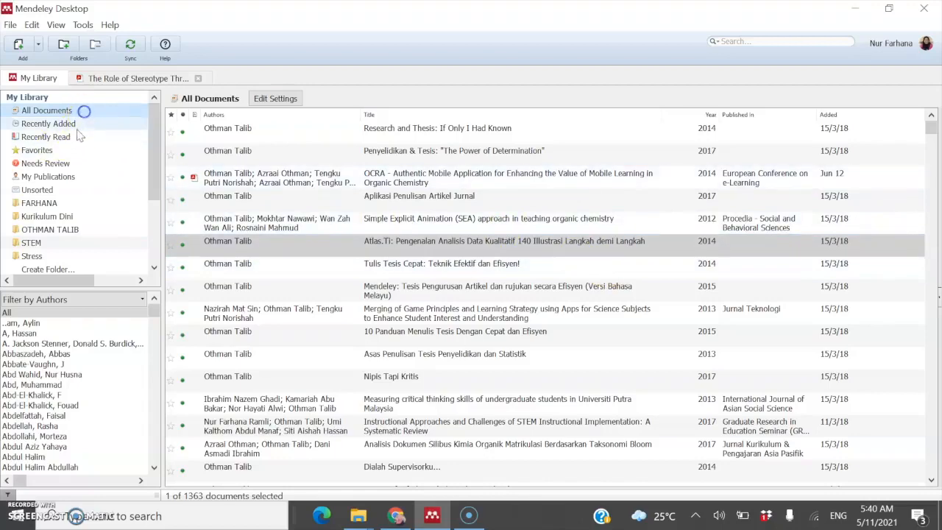
Step: List all documents with the most recently added first
{"action": "left_click", "coordinate": [77, 125]}
{"action": "left_click", "coordinate": [88, 111]}
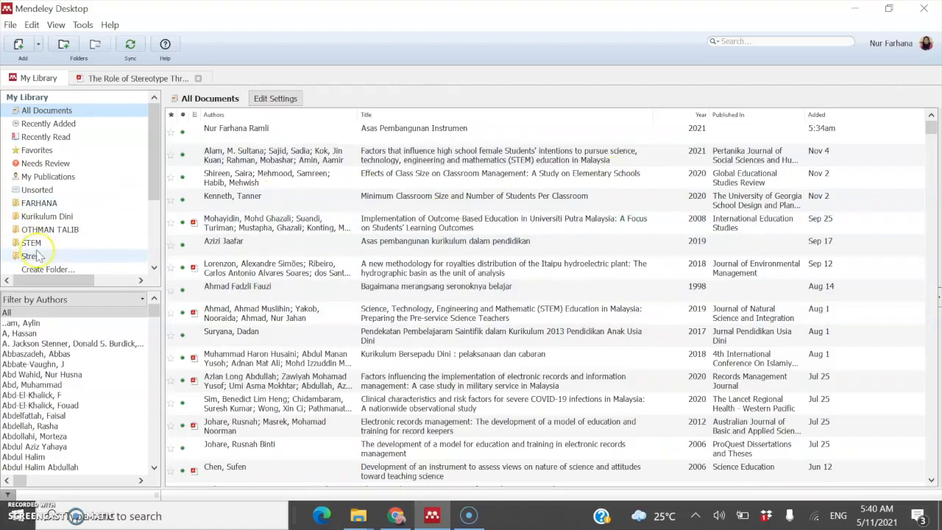
{"action": "scroll", "coordinate": [84, 239], "scroll_direction": "down", "scroll_amount": 2}
{"action": "scroll", "coordinate": [87, 236], "scroll_direction": "up", "scroll_amount": 2}
{"action": "scroll", "coordinate": [81, 227], "scroll_direction": "down", "scroll_amount": 2}
{"action": "scroll", "coordinate": [80, 226], "scroll_direction": "down", "scroll_amount": 2}
{"action": "scroll", "coordinate": [81, 226], "scroll_direction": "up", "scroll_amount": 3}
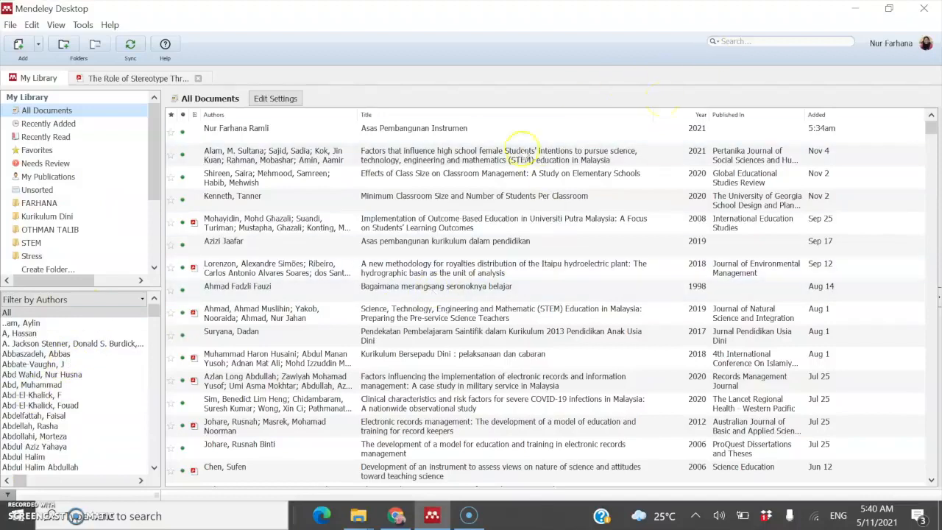
Step: Close the stereotype threat paper and sync the library with the online account
{"action": "left_click", "coordinate": [715, 42]}
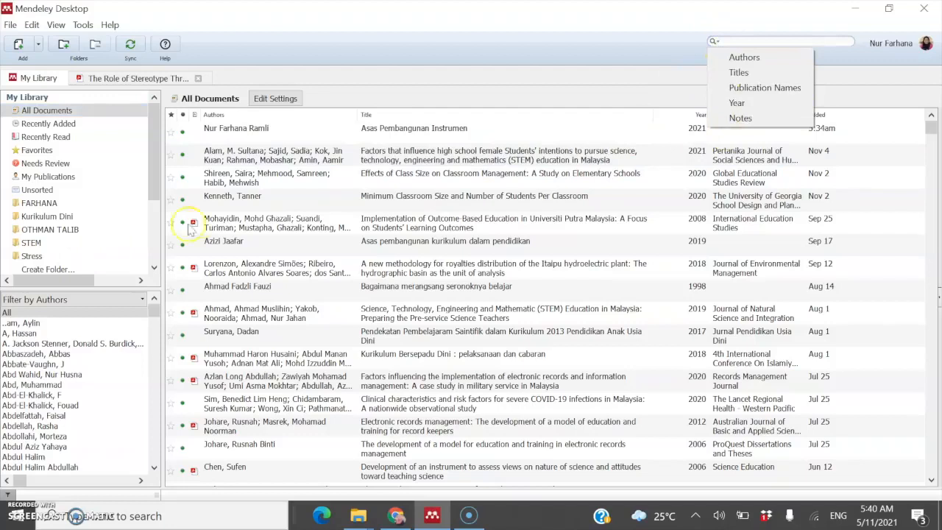
{"action": "left_click", "coordinate": [198, 78]}
{"action": "left_click", "coordinate": [198, 79]}
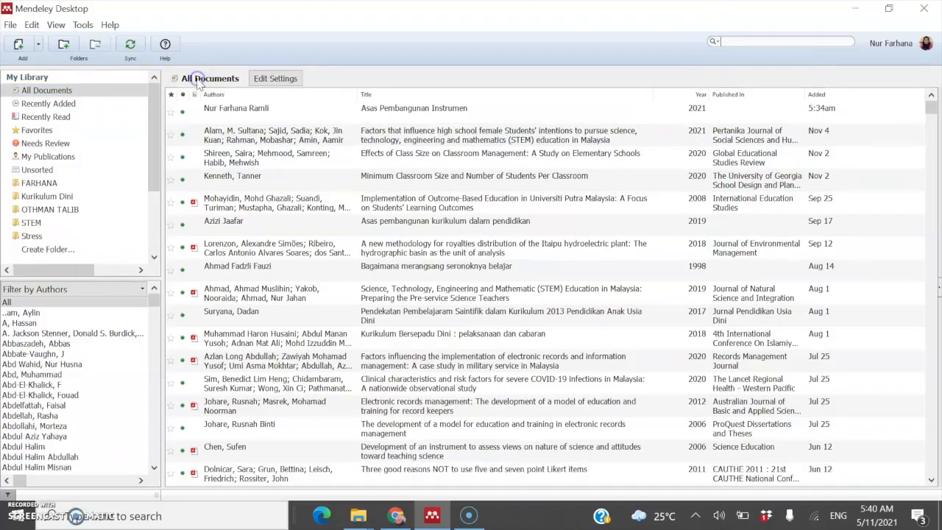
{"action": "left_click", "coordinate": [129, 48]}
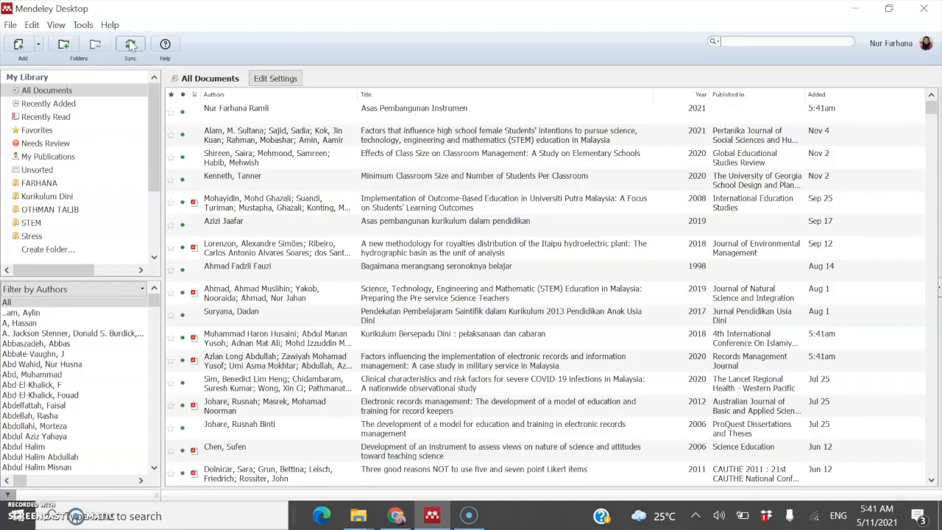
{"action": "left_click", "coordinate": [130, 46]}
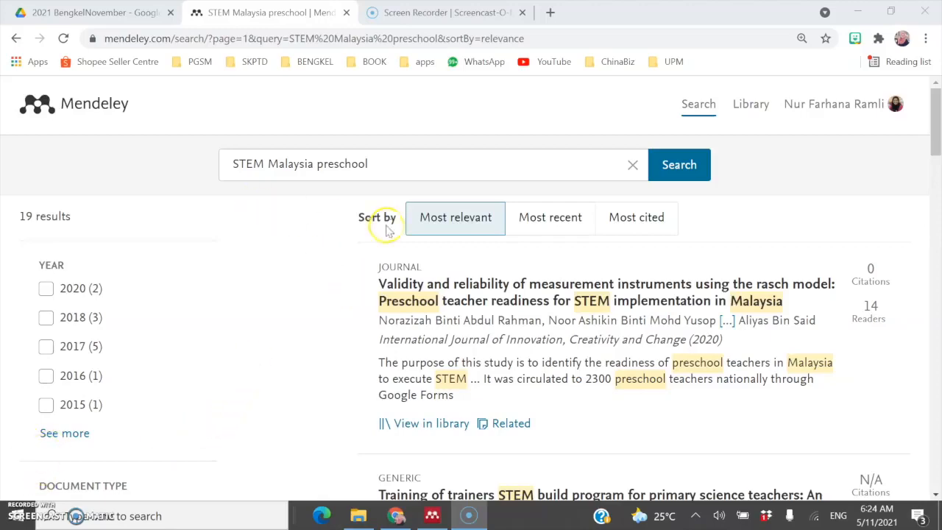
Step: Sort the 19 STEM Malaysia preschool results by most recent, most cited, then most relevant
{"action": "scroll", "coordinate": [489, 361], "scroll_direction": "down", "scroll_amount": 7}
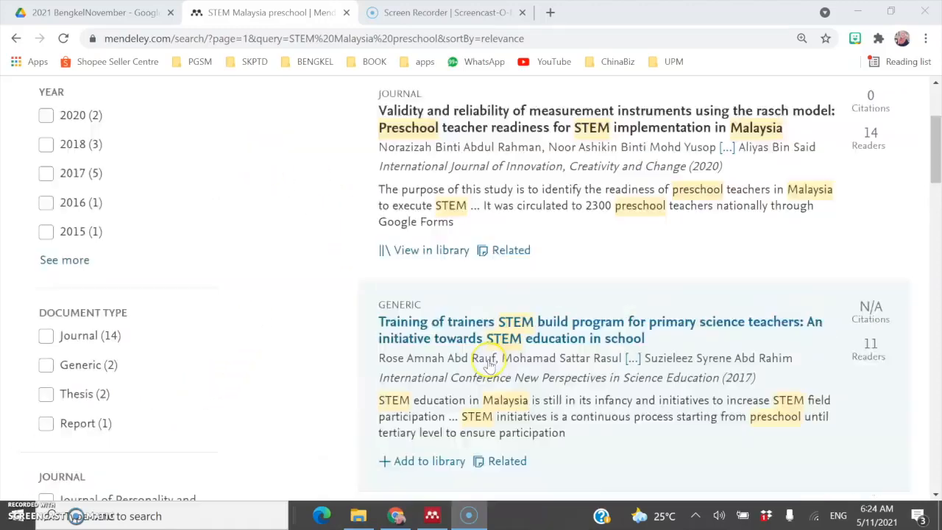
{"action": "scroll", "coordinate": [489, 368], "scroll_direction": "up", "scroll_amount": 7}
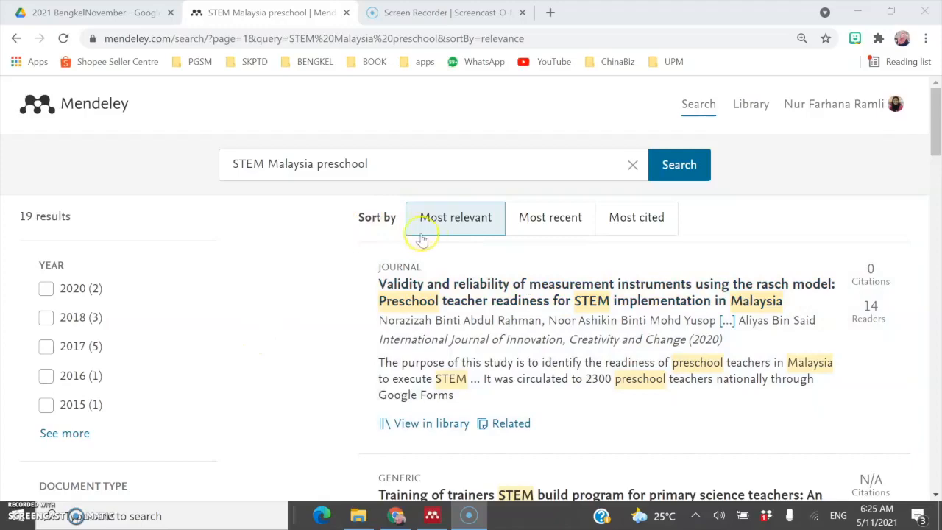
{"action": "left_click", "coordinate": [557, 230]}
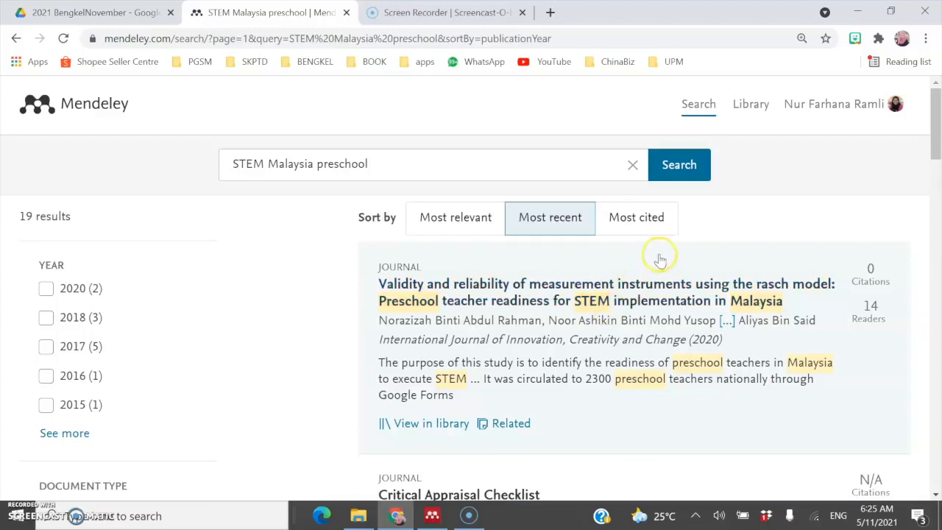
{"action": "left_click", "coordinate": [649, 231]}
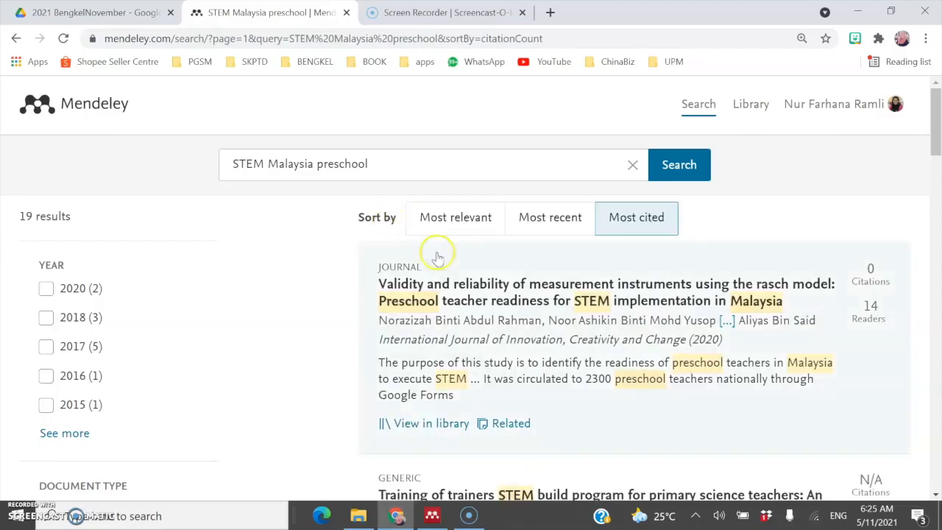
{"action": "scroll", "coordinate": [450, 272], "scroll_direction": "down", "scroll_amount": 4}
{"action": "scroll", "coordinate": [451, 272], "scroll_direction": "up", "scroll_amount": 4}
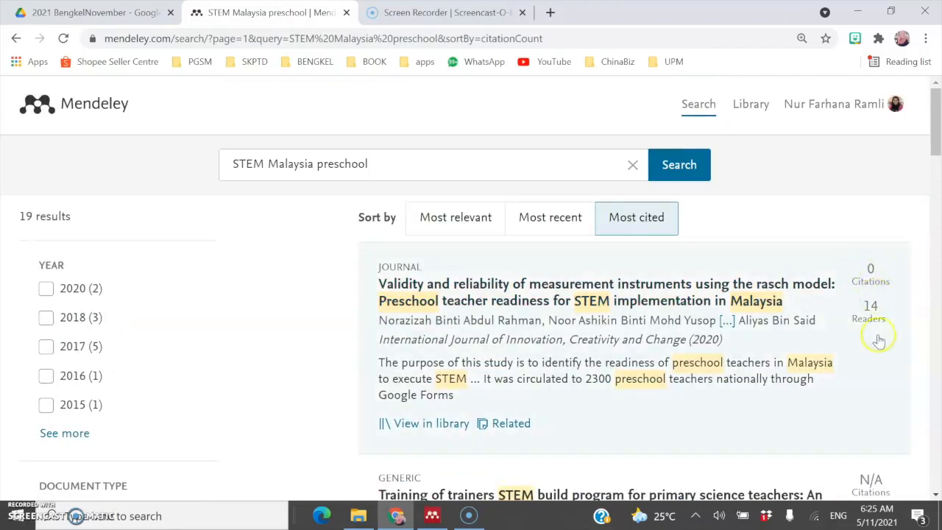
{"action": "left_click", "coordinate": [434, 214]}
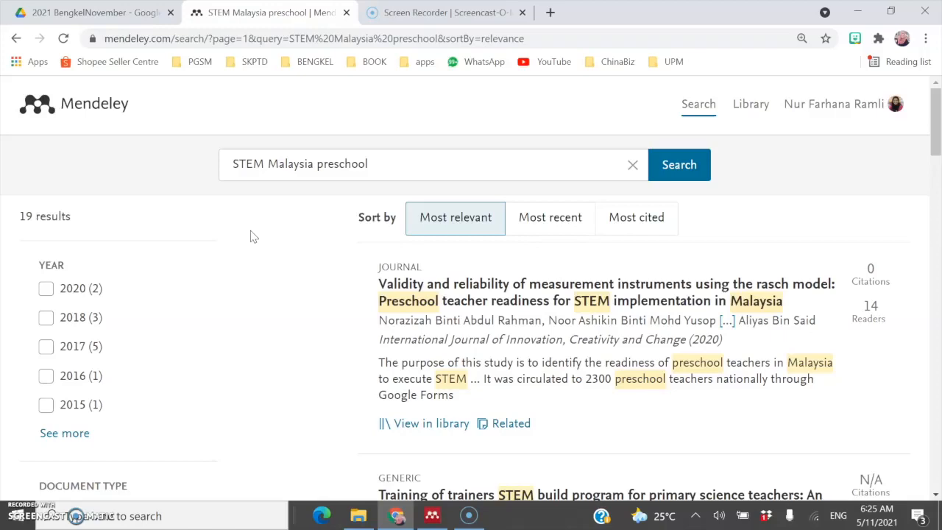
{"action": "left_click", "coordinate": [403, 285]}
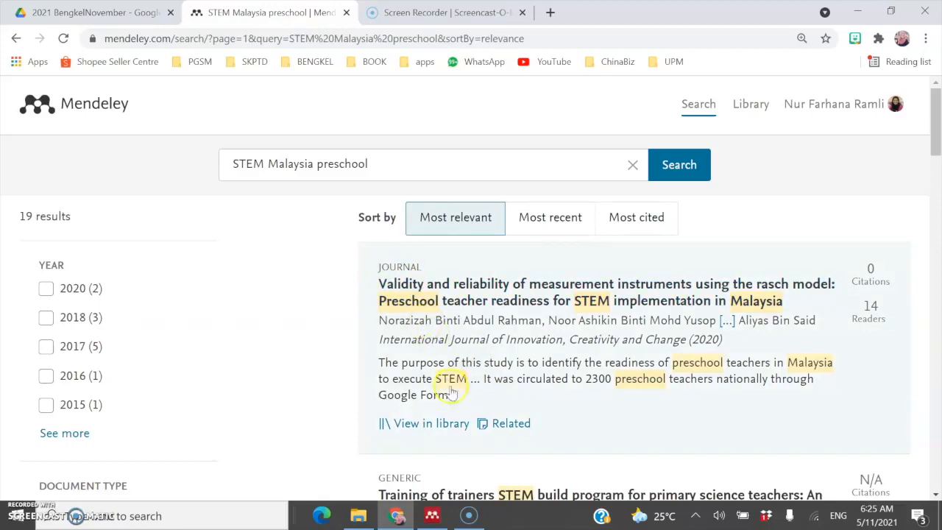
{"action": "left_click", "coordinate": [505, 301]}
{"action": "scroll", "coordinate": [807, 343], "scroll_direction": "down", "scroll_amount": 2}
{"action": "scroll", "coordinate": [782, 336], "scroll_direction": "up", "scroll_amount": 2}
{"action": "scroll", "coordinate": [752, 329], "scroll_direction": "down", "scroll_amount": 1}
{"action": "scroll", "coordinate": [752, 331], "scroll_direction": "down", "scroll_amount": 6}
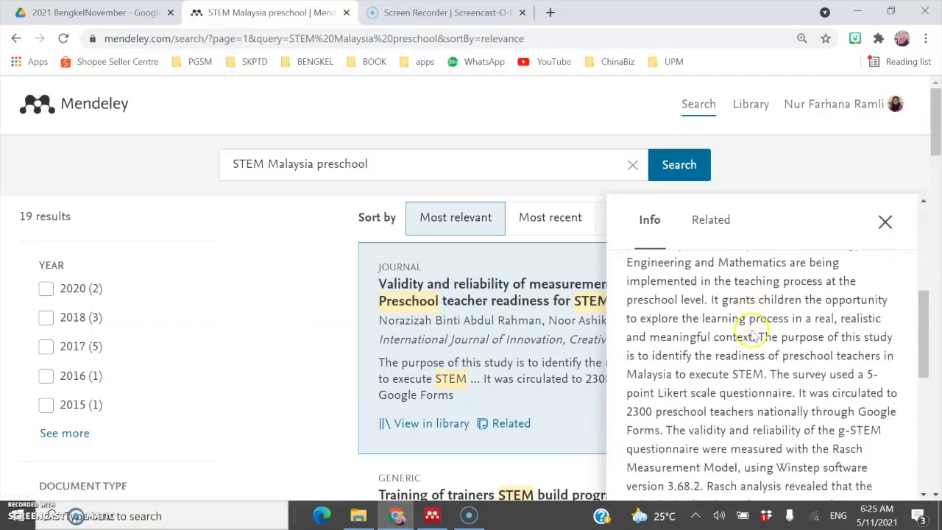
{"action": "scroll", "coordinate": [752, 336], "scroll_direction": "up", "scroll_amount": 3}
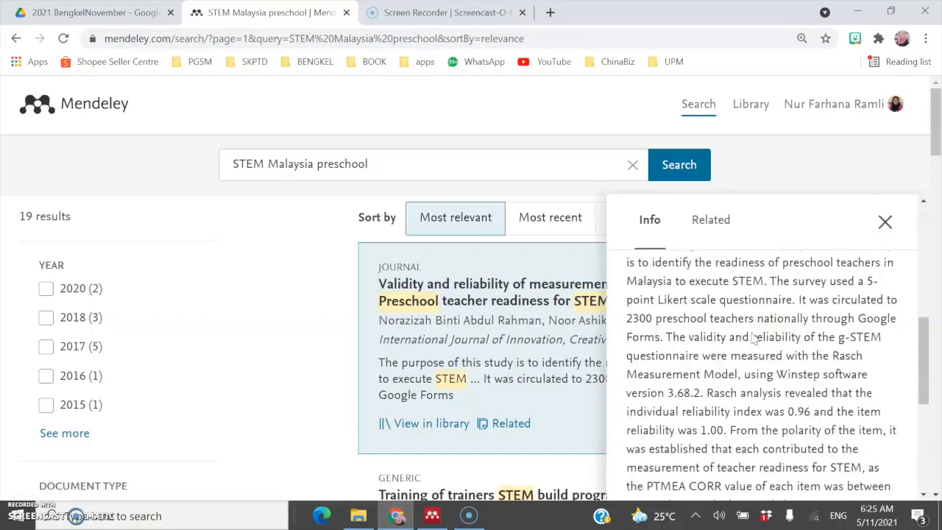
{"action": "scroll", "coordinate": [749, 333], "scroll_direction": "down", "scroll_amount": 3}
{"action": "right_click", "coordinate": [747, 331]}
{"action": "left_click", "coordinate": [717, 396]}
{"action": "scroll", "coordinate": [718, 396], "scroll_direction": "down", "scroll_amount": 1}
{"action": "scroll", "coordinate": [717, 393], "scroll_direction": "down", "scroll_amount": 5}
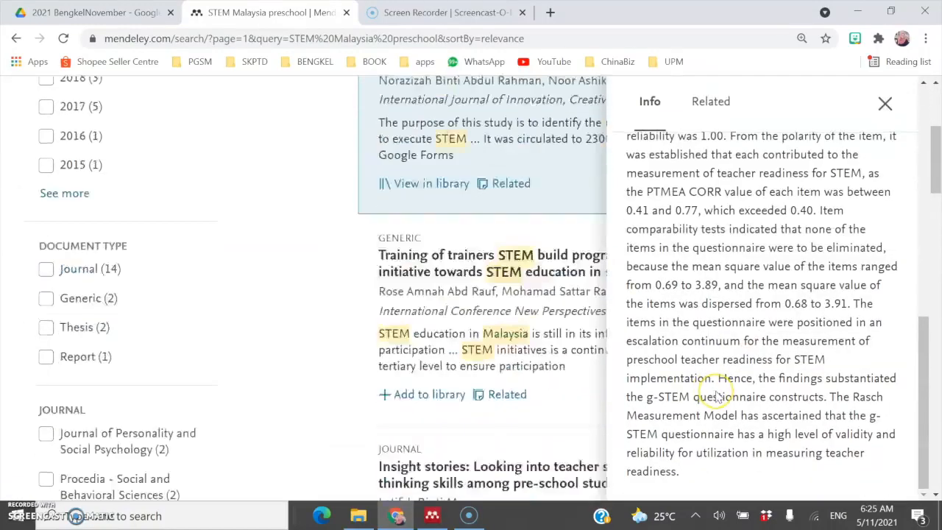
{"action": "scroll", "coordinate": [716, 391], "scroll_direction": "up", "scroll_amount": 6}
{"action": "scroll", "coordinate": [716, 309], "scroll_direction": "up", "scroll_amount": 3}
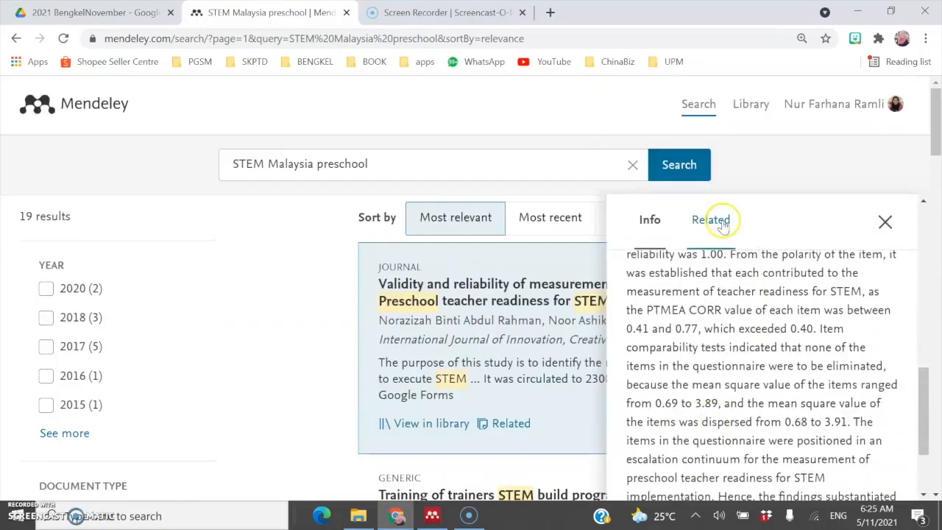
{"action": "left_click", "coordinate": [714, 221]}
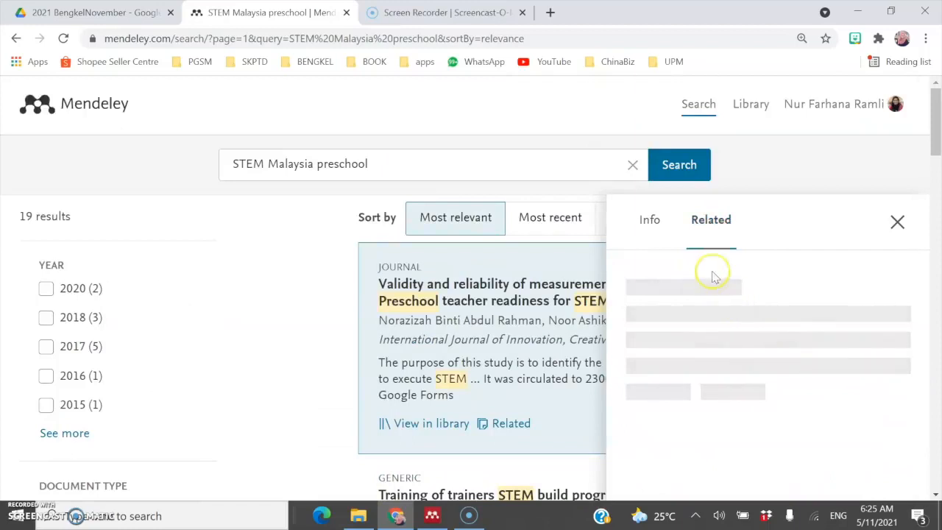
{"action": "left_click", "coordinate": [896, 221]}
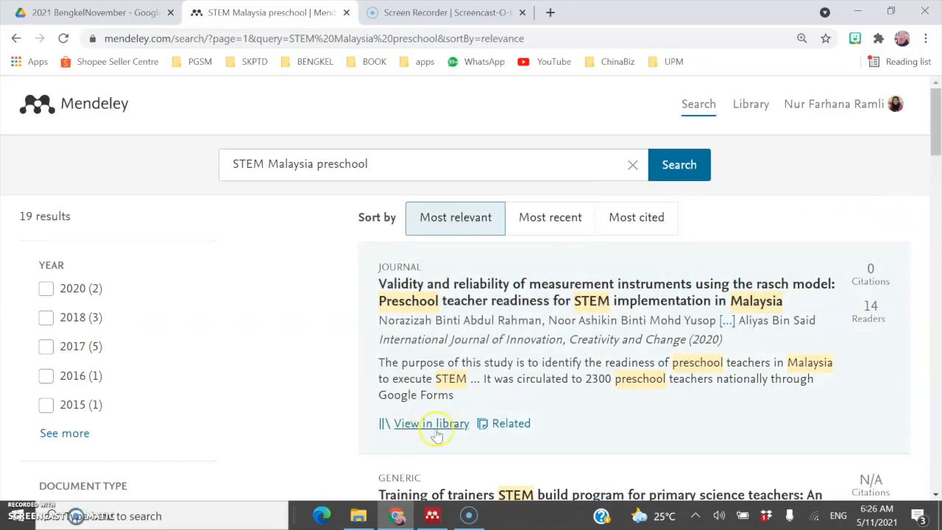
{"action": "scroll", "coordinate": [437, 434], "scroll_direction": "down", "scroll_amount": 4}
{"action": "scroll", "coordinate": [427, 431], "scroll_direction": "up", "scroll_amount": 1}
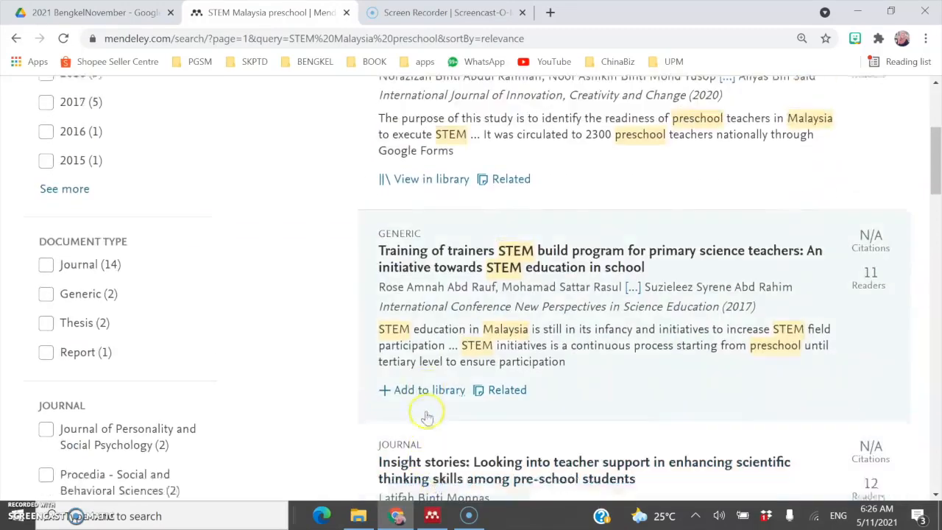
{"action": "scroll", "coordinate": [412, 423], "scroll_direction": "up", "scroll_amount": 2}
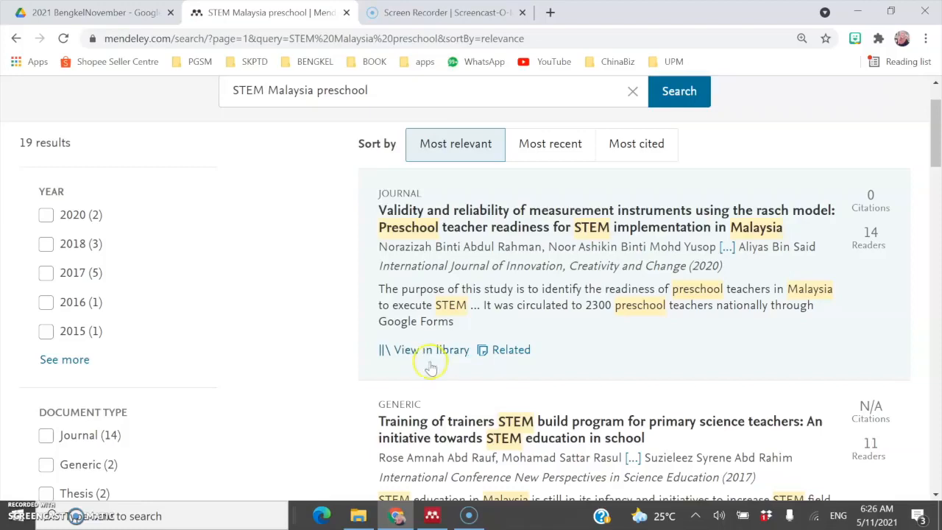
Step: In Mendeley Desktop, search authors for 'norazizah' and open the matching paper's PDF
{"action": "left_click", "coordinate": [435, 514]}
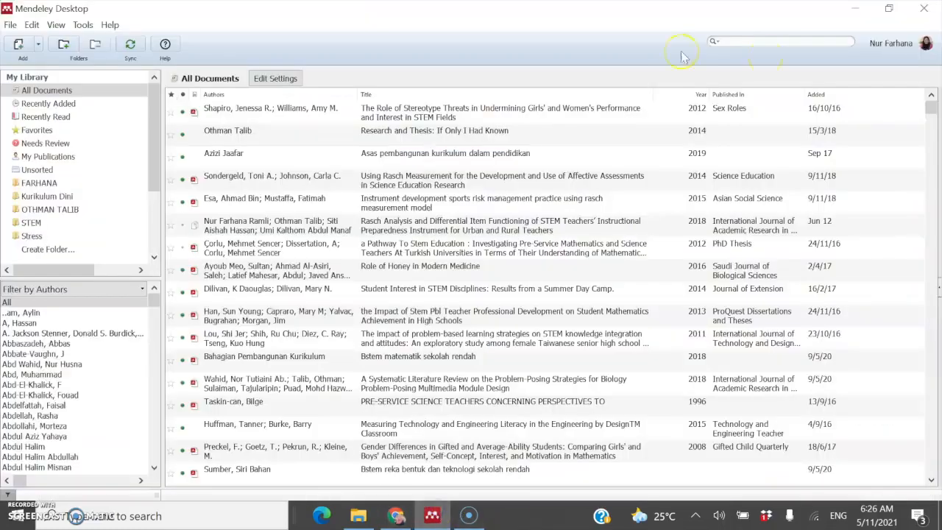
{"action": "left_click", "coordinate": [714, 42]}
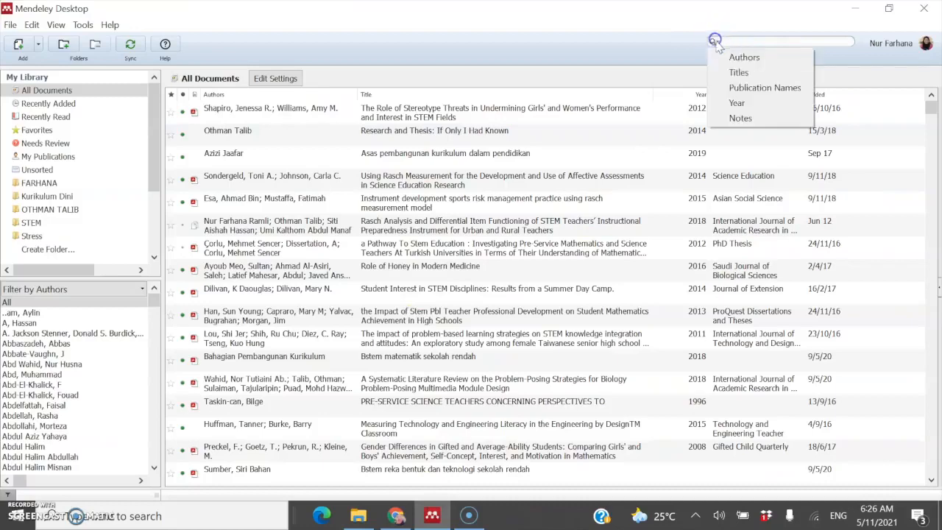
{"action": "left_click", "coordinate": [745, 57]}
{"action": "type", "text": "norazi"}
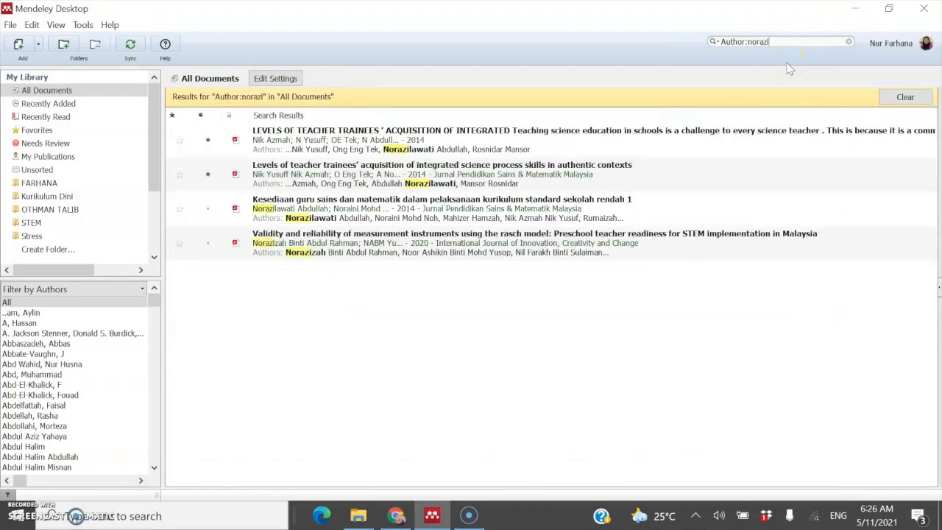
{"action": "type", "text": "zah"}
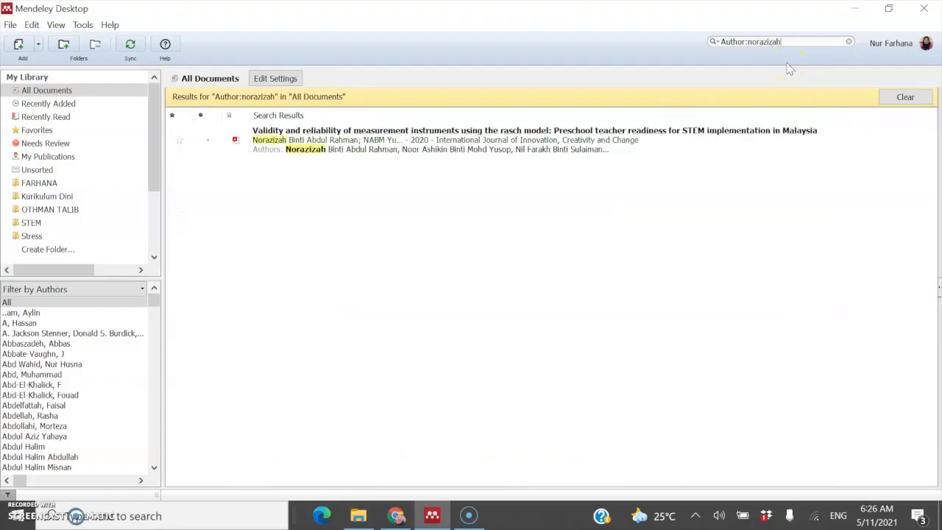
{"action": "double_click", "coordinate": [350, 141]}
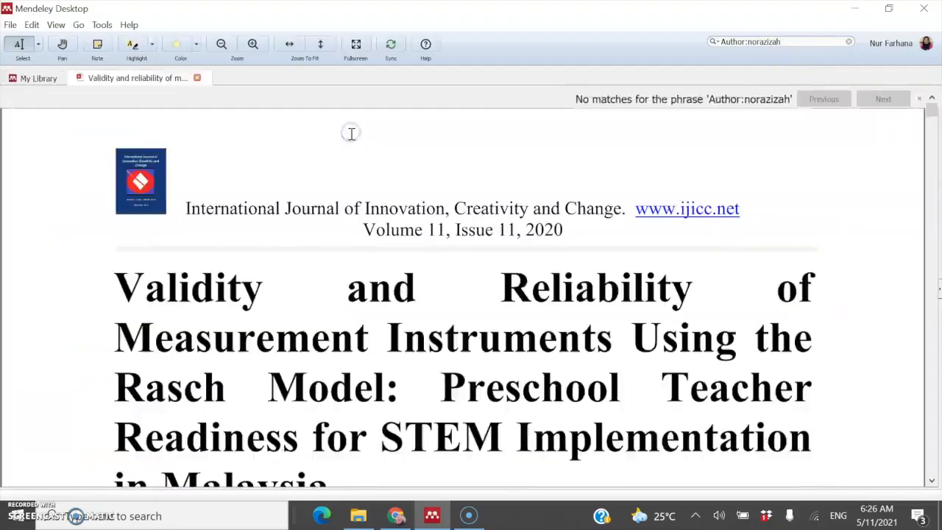
Step: Switch back to the Mendeley Web search results
{"action": "scroll", "coordinate": [445, 310], "scroll_direction": "down", "scroll_amount": 5}
{"action": "scroll", "coordinate": [446, 307], "scroll_direction": "up", "scroll_amount": 3}
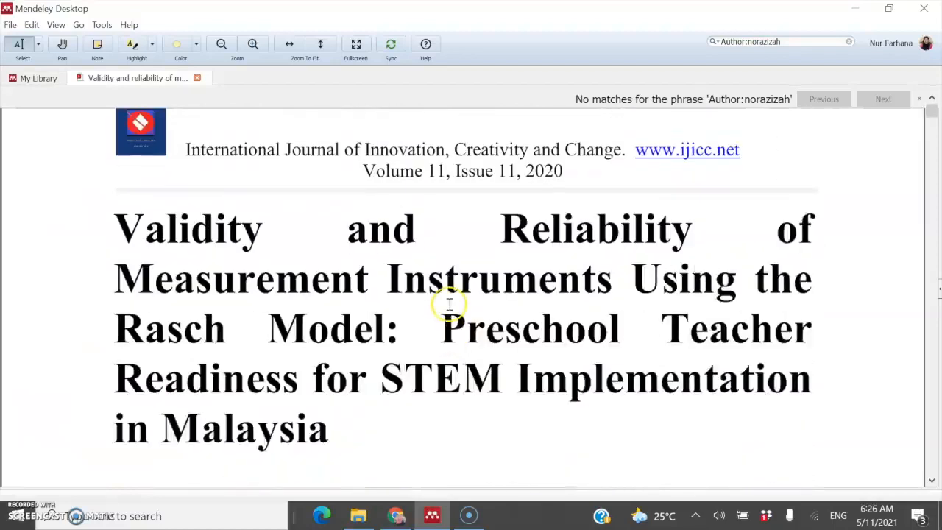
{"action": "left_click", "coordinate": [396, 516]}
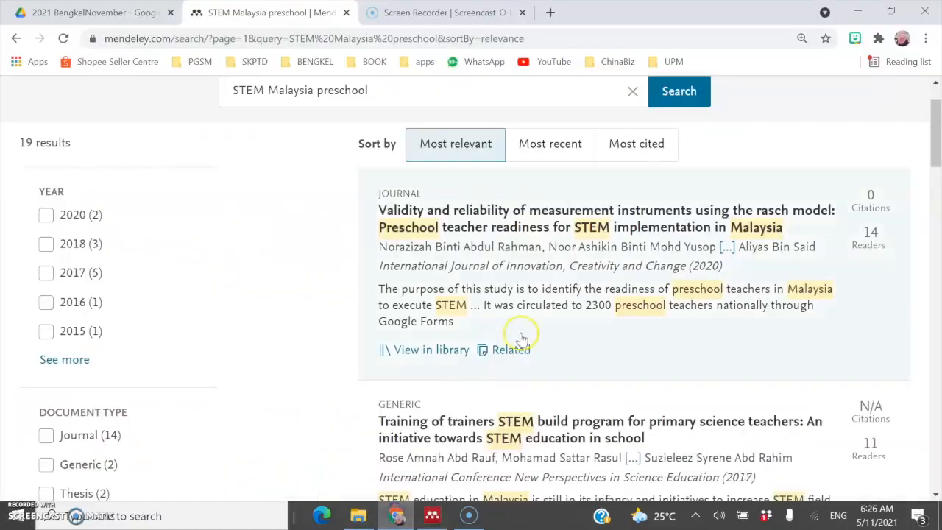
Step: Filter the results to Journal articles from 2018 and 2020, leaving 5 papers
{"action": "scroll", "coordinate": [521, 337], "scroll_direction": "down", "scroll_amount": 1}
{"action": "scroll", "coordinate": [521, 337], "scroll_direction": "down", "scroll_amount": 4}
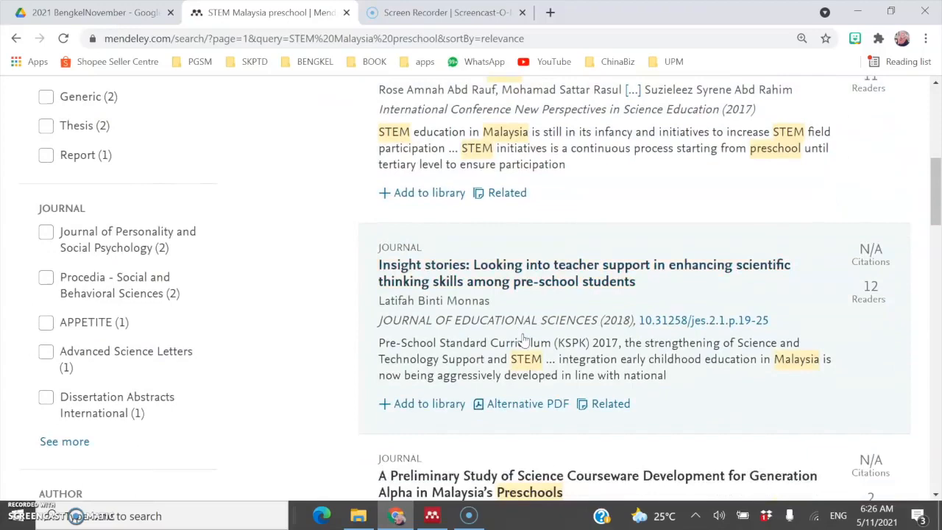
{"action": "scroll", "coordinate": [309, 258], "scroll_direction": "up", "scroll_amount": 2}
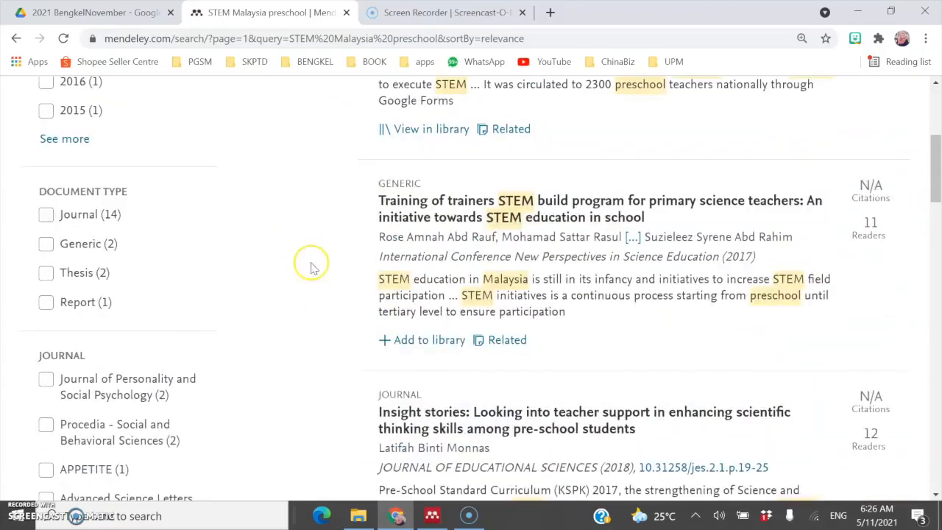
{"action": "left_click", "coordinate": [46, 214]}
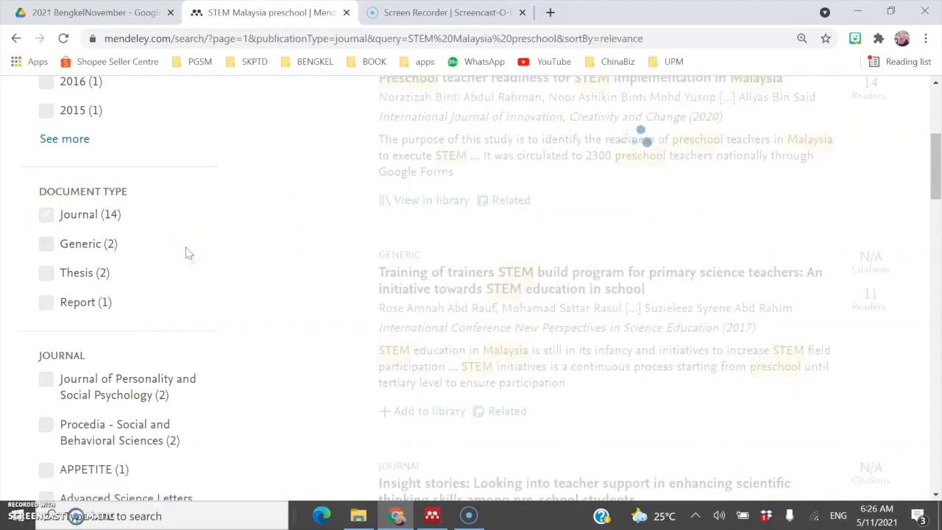
{"action": "scroll", "coordinate": [188, 253], "scroll_direction": "up", "scroll_amount": 3}
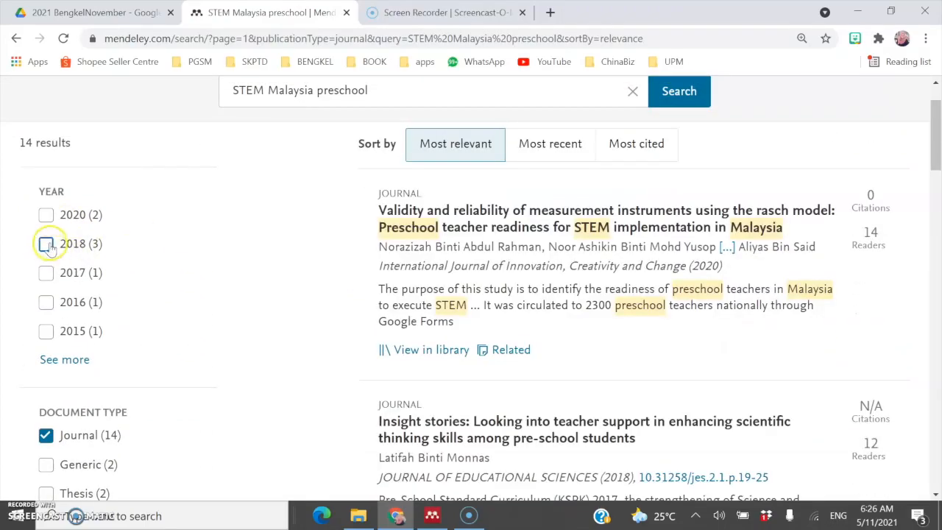
{"action": "left_click", "coordinate": [48, 246]}
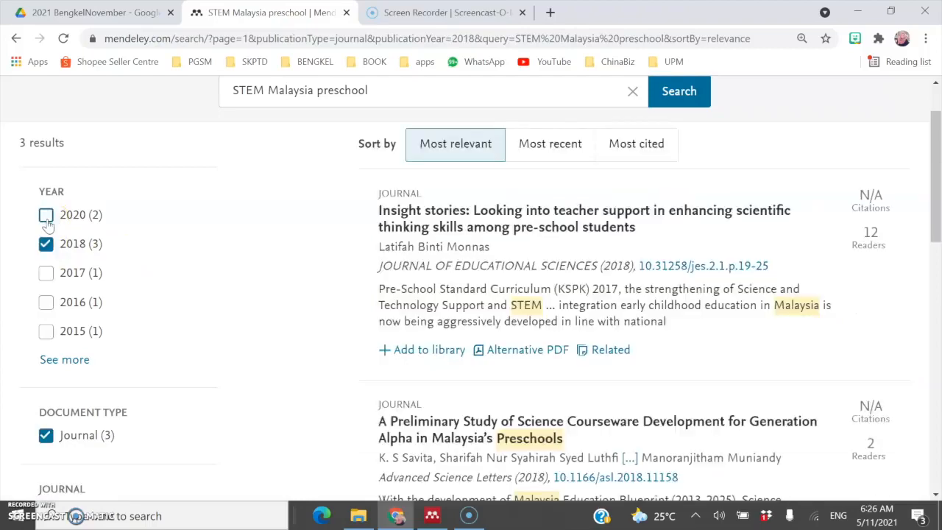
{"action": "left_click", "coordinate": [47, 216]}
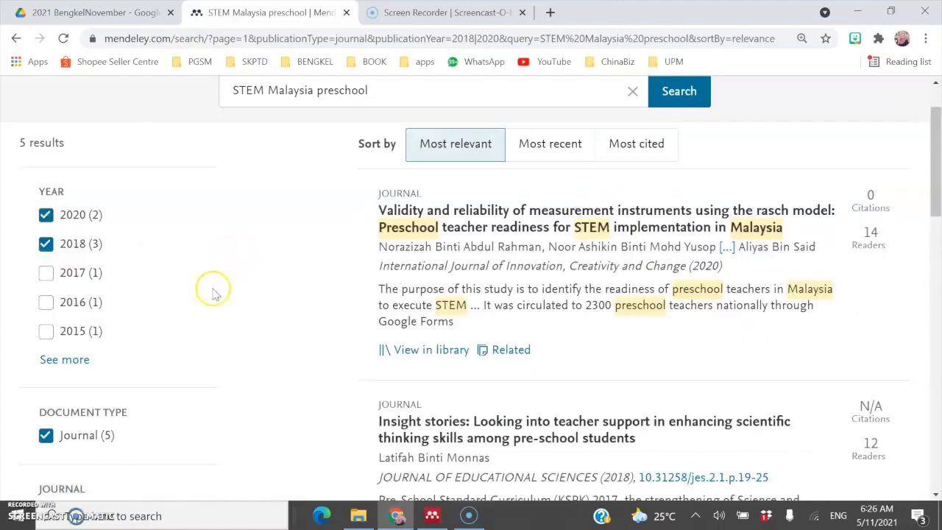
{"action": "scroll", "coordinate": [214, 287], "scroll_direction": "down", "scroll_amount": 3}
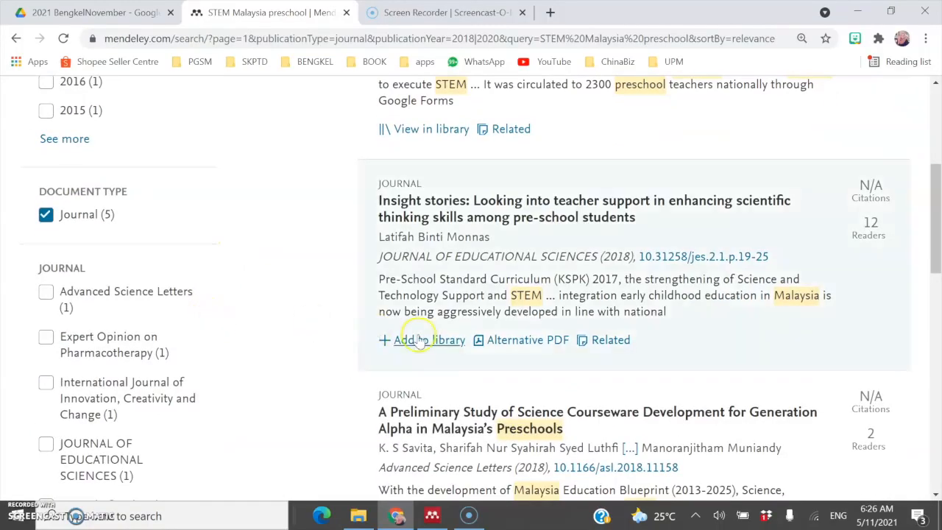
{"action": "scroll", "coordinate": [417, 342], "scroll_direction": "down", "scroll_amount": 2}
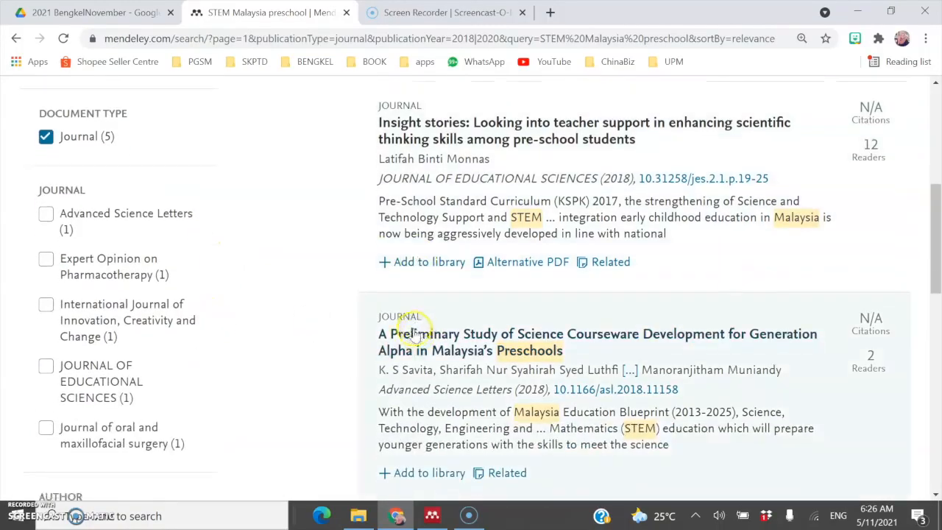
{"action": "scroll", "coordinate": [412, 338], "scroll_direction": "up", "scroll_amount": 1}
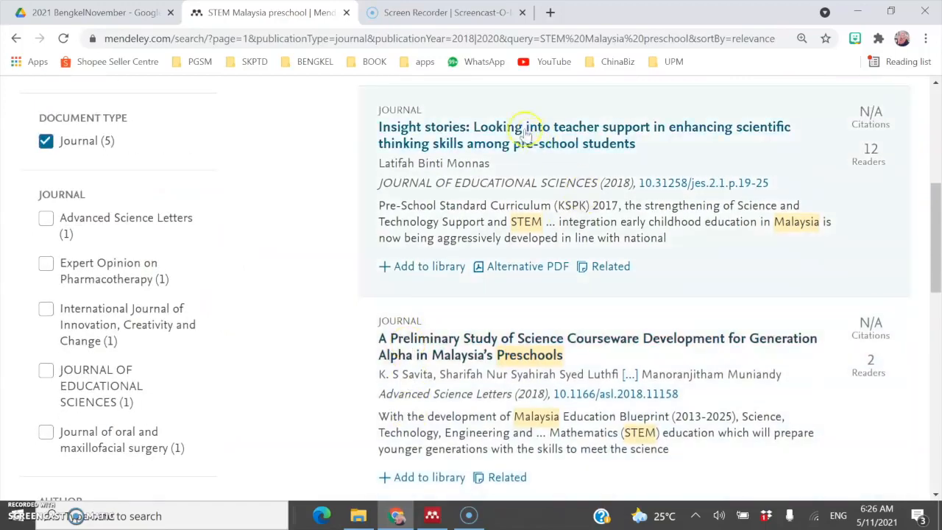
Step: Add the 2018 Insight stories paper to the web library, then return to Mendeley Desktop's library
{"action": "left_click", "coordinate": [422, 129]}
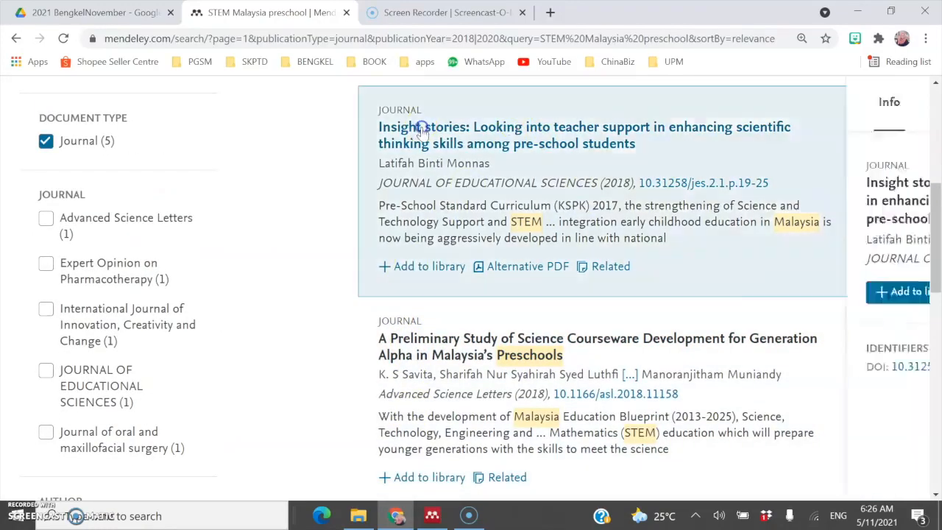
{"action": "scroll", "coordinate": [669, 334], "scroll_direction": "down", "scroll_amount": 5}
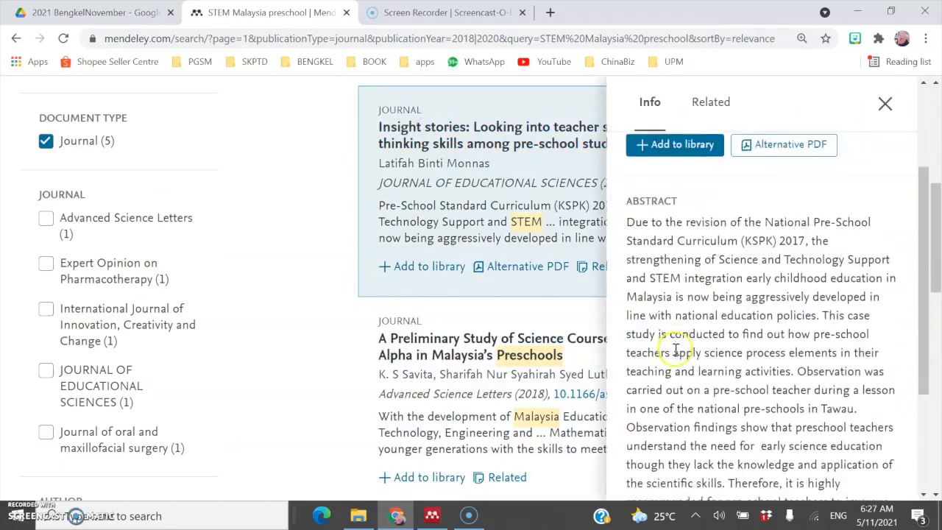
{"action": "scroll", "coordinate": [672, 351], "scroll_direction": "up", "scroll_amount": 5}
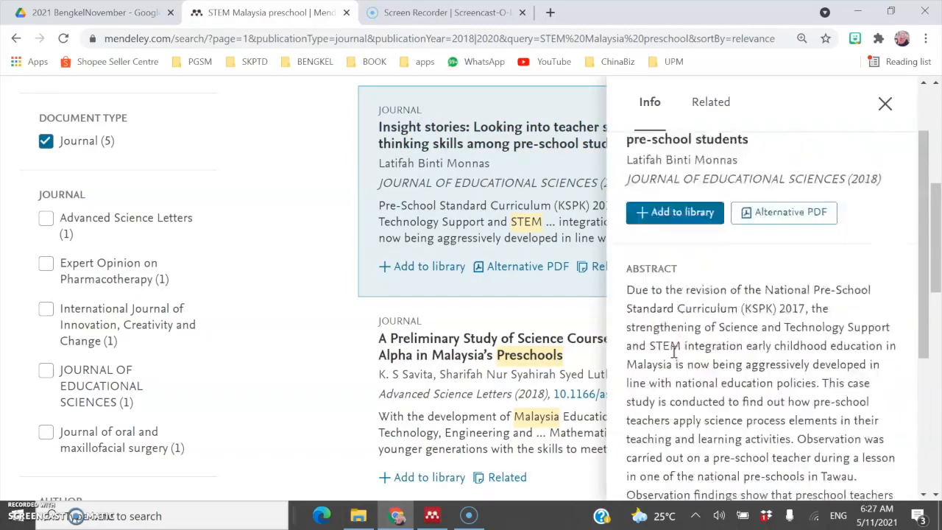
{"action": "left_click", "coordinate": [670, 276]}
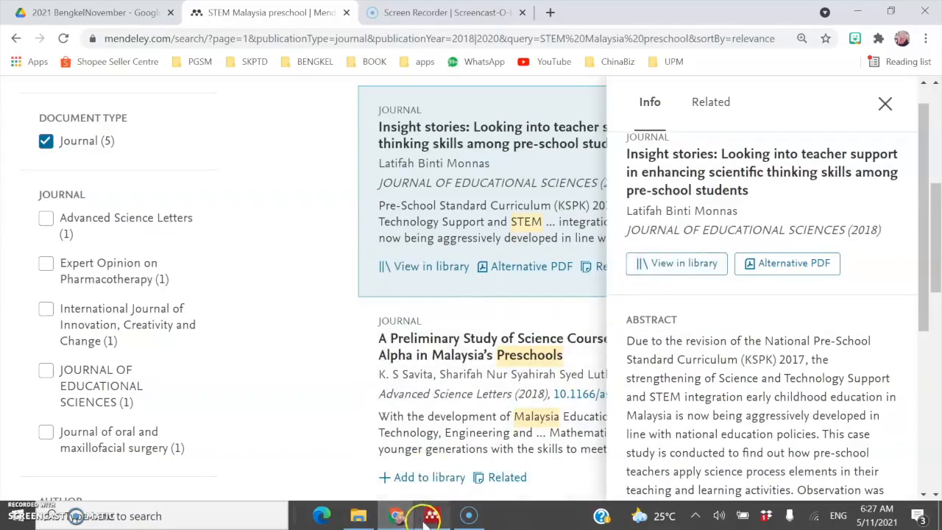
{"action": "left_click", "coordinate": [425, 520]}
{"action": "left_click", "coordinate": [25, 75]}
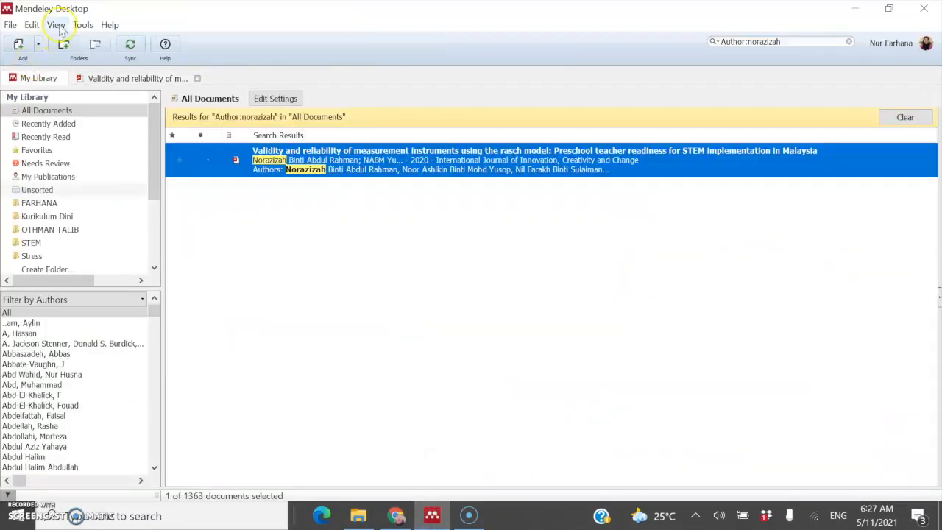
Step: Clear the Author:norazizah search, show Recently Added, and sync with the web account
{"action": "left_click", "coordinate": [848, 43]}
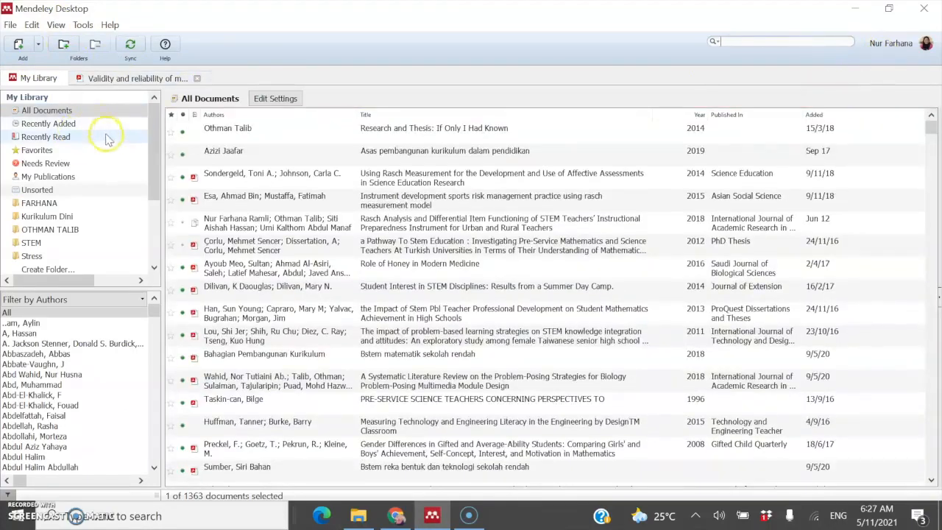
{"action": "left_click", "coordinate": [114, 129]}
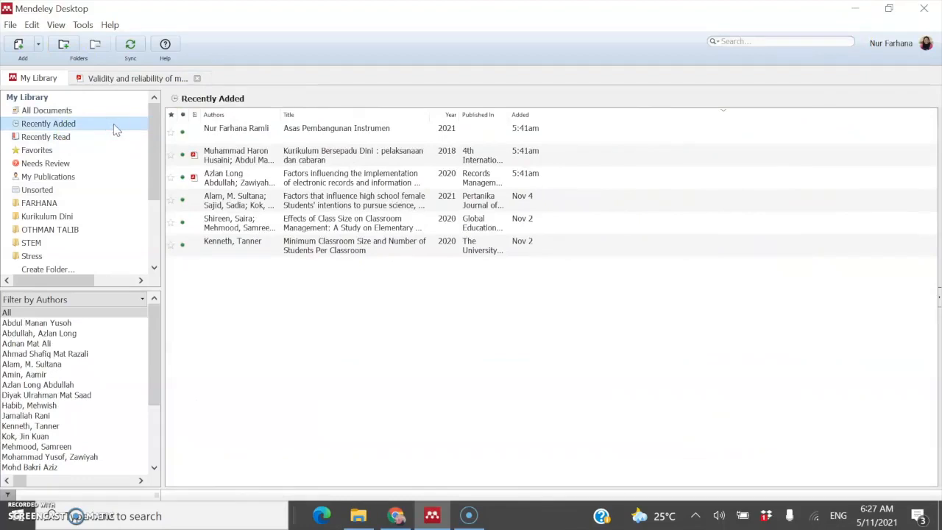
{"action": "left_click", "coordinate": [131, 46]}
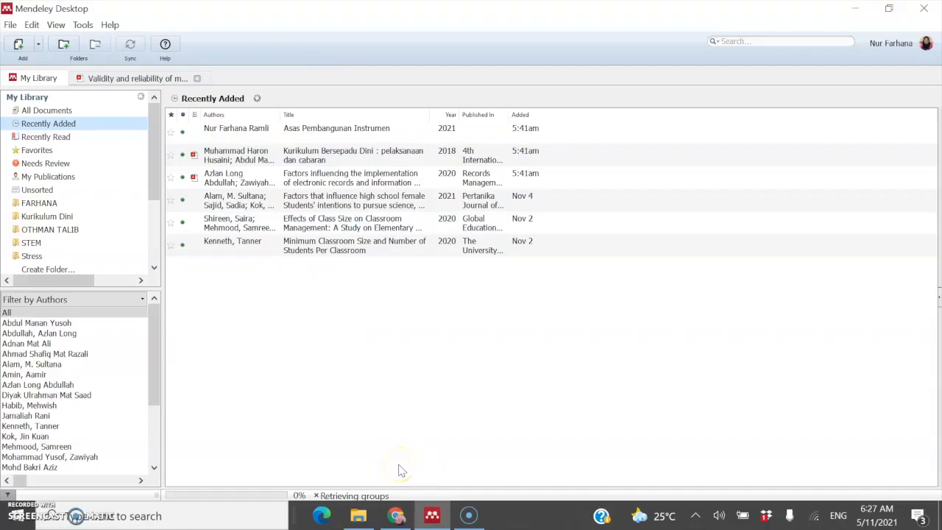
Step: Check the browser's Mendeley search page, then return to Mendeley Desktop
{"action": "left_click", "coordinate": [397, 515]}
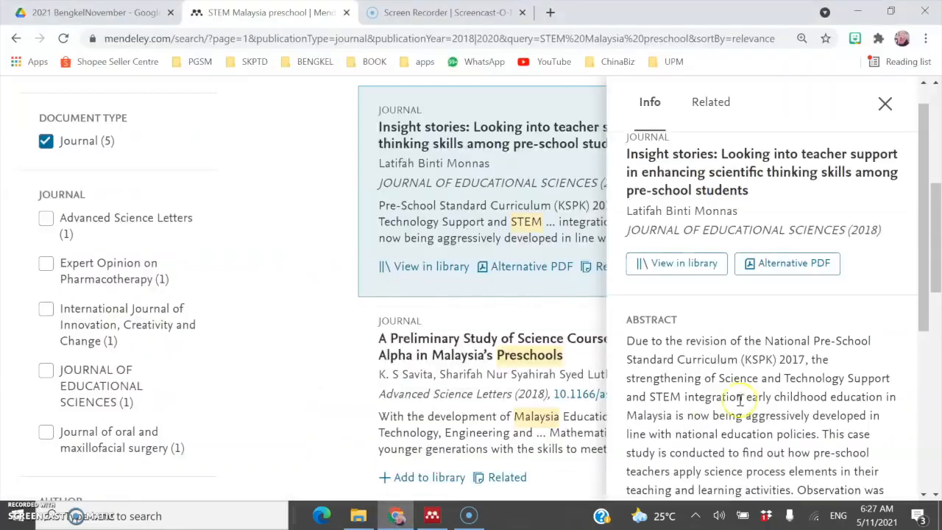
{"action": "scroll", "coordinate": [748, 384], "scroll_direction": "up", "scroll_amount": 1}
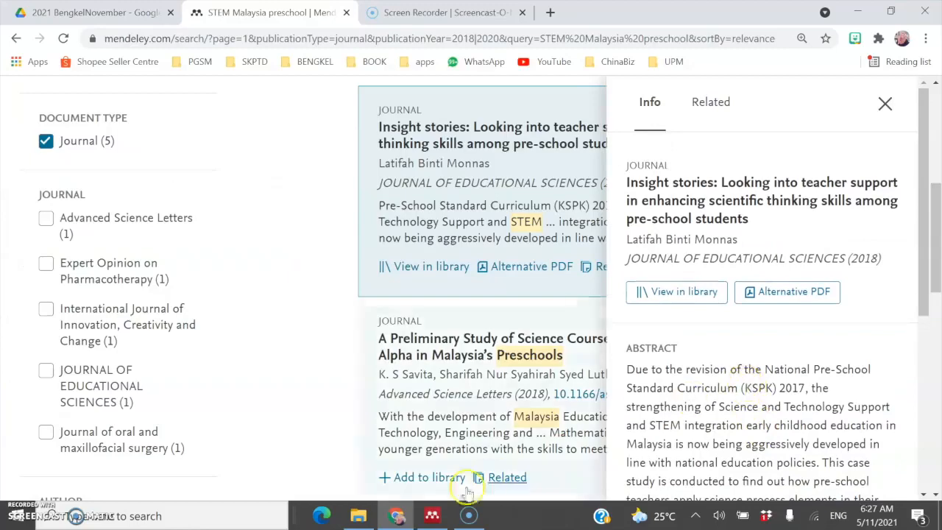
{"action": "left_click", "coordinate": [432, 515]}
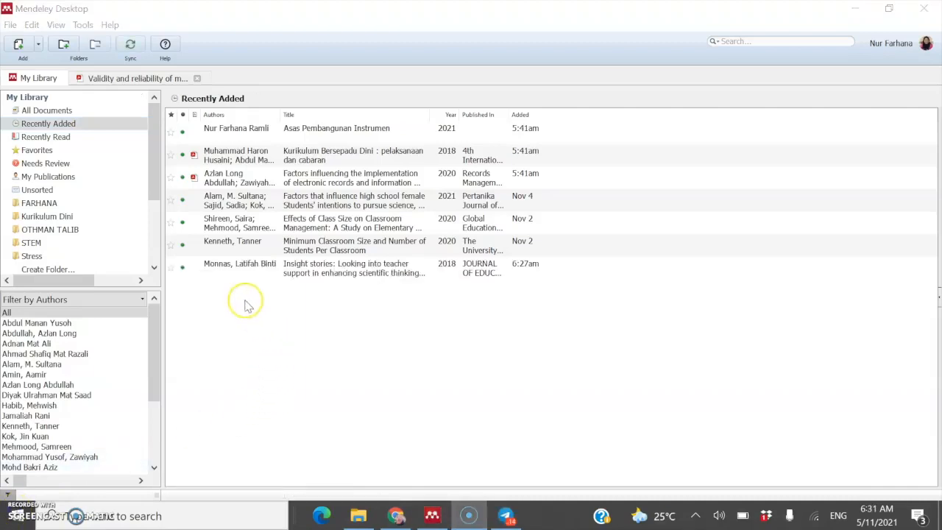
Step: Select the 2018 'Insight stories' paper in Recently Added and All Documents, ending on All Documents
{"action": "left_click", "coordinate": [235, 270]}
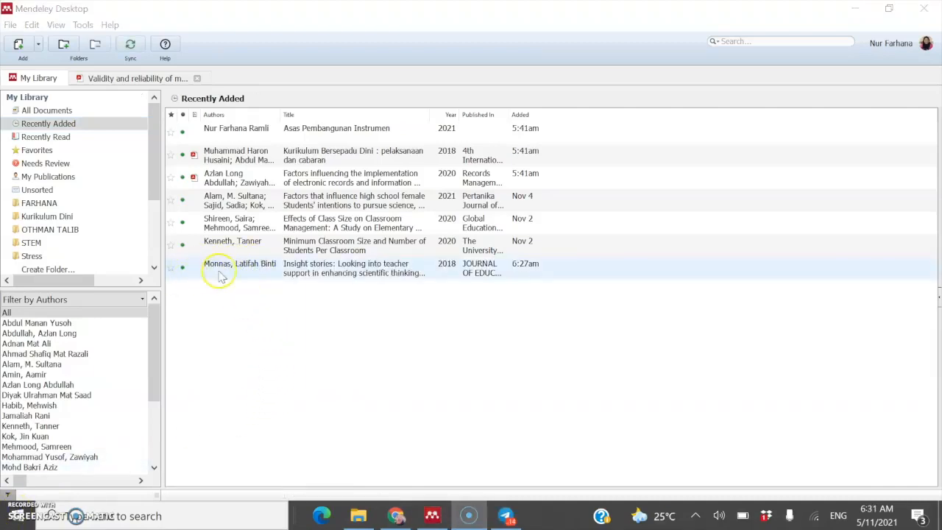
{"action": "left_click", "coordinate": [237, 278]}
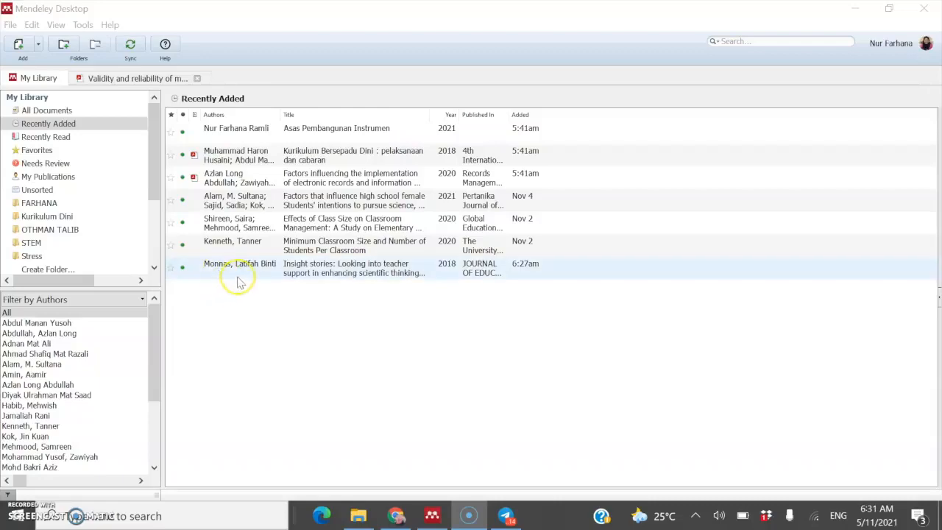
{"action": "left_click", "coordinate": [101, 108]}
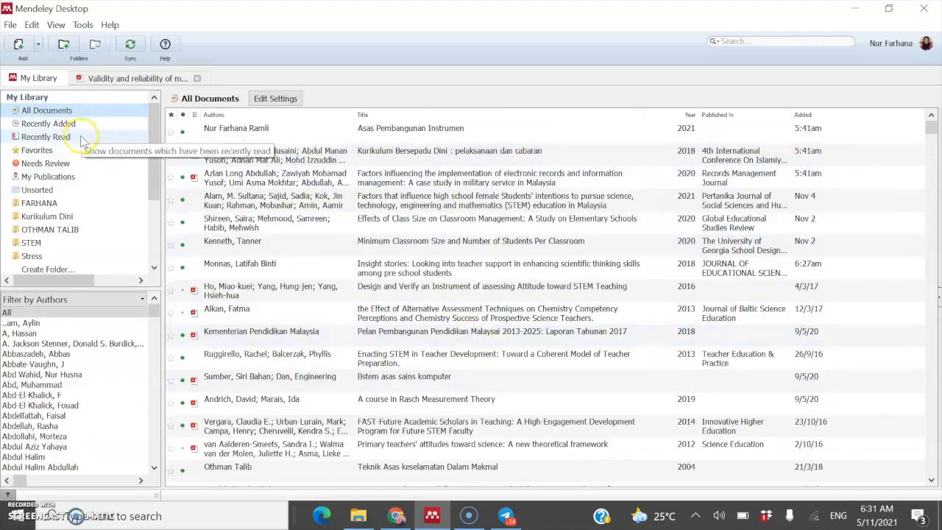
{"action": "left_click", "coordinate": [82, 125]}
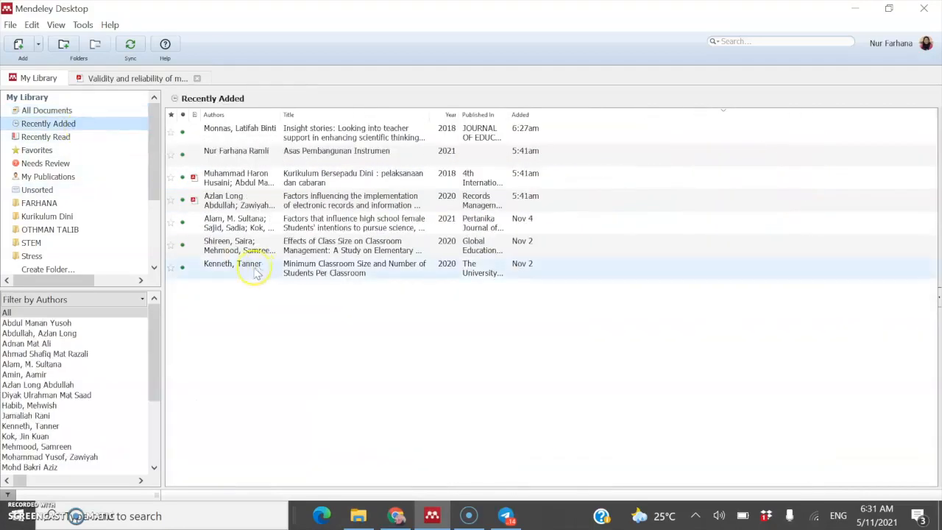
{"action": "left_click", "coordinate": [218, 136]}
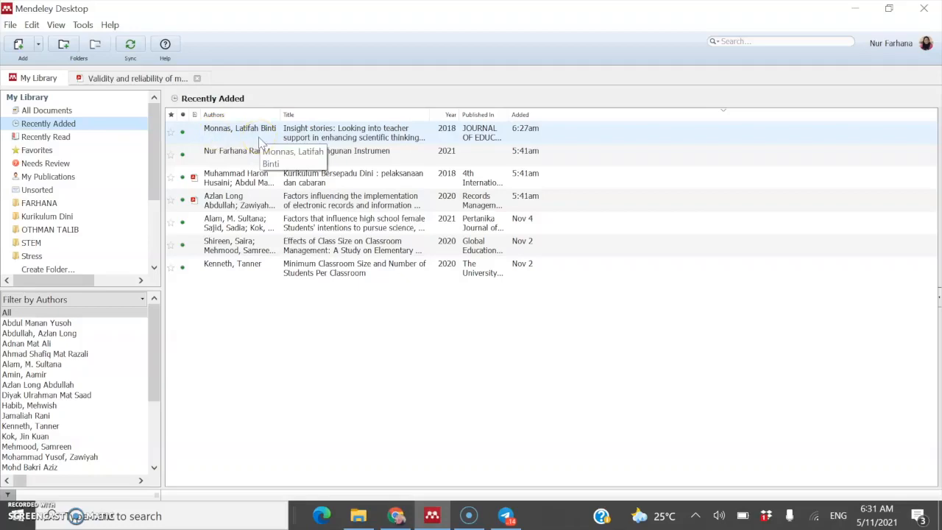
{"action": "left_click", "coordinate": [97, 111]}
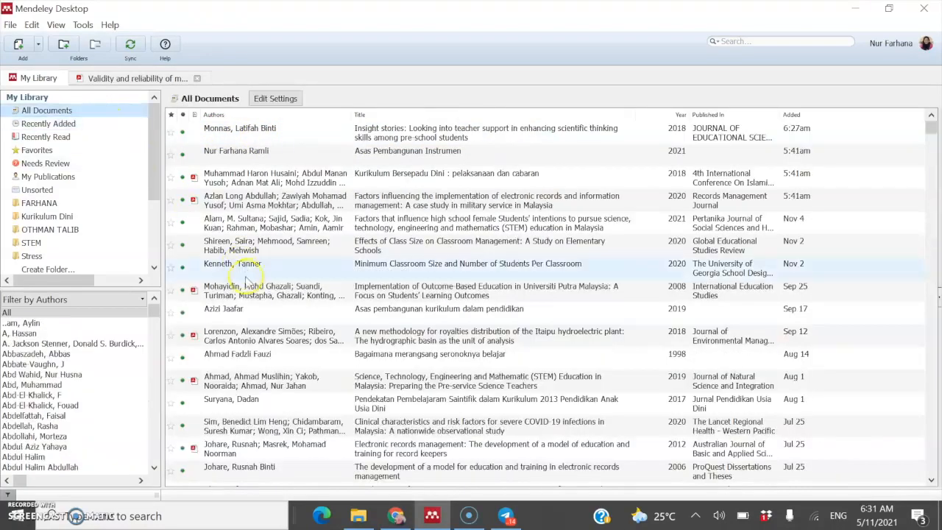
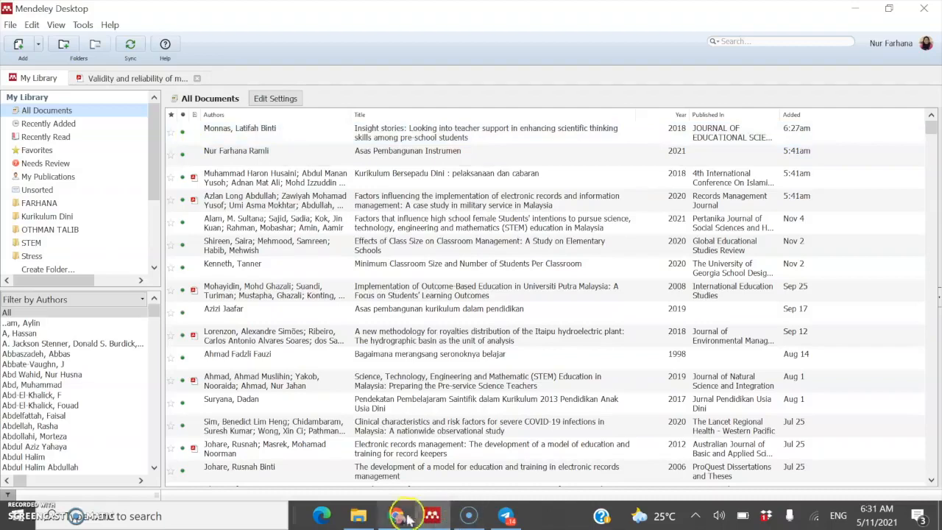
Step: Copy the 'Insight stories' article title from Mendeley web and search it in Google Scholar
{"action": "left_click", "coordinate": [396, 517]}
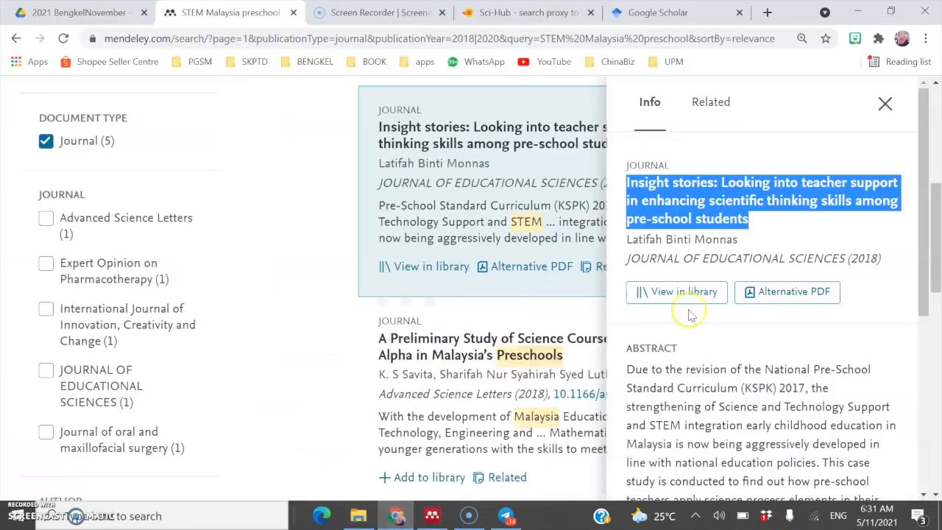
{"action": "right_click", "coordinate": [693, 215]}
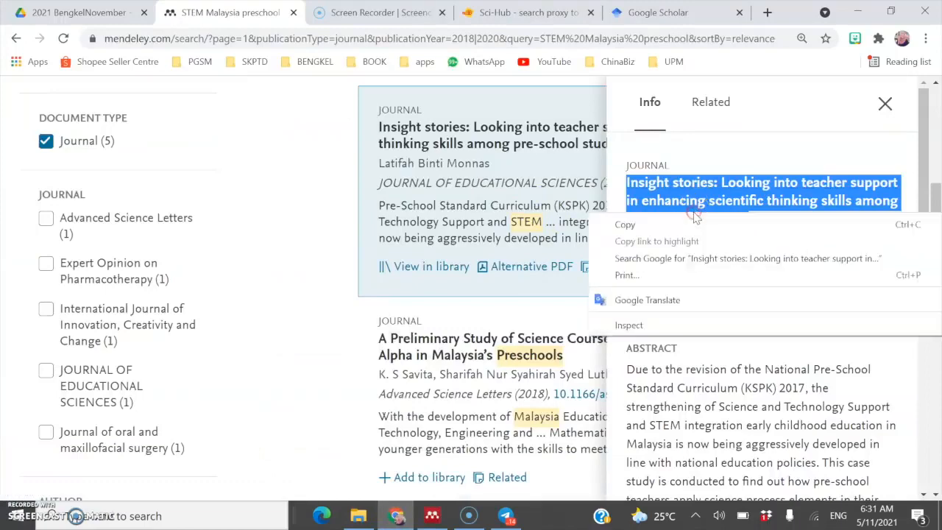
{"action": "left_click", "coordinate": [672, 224]}
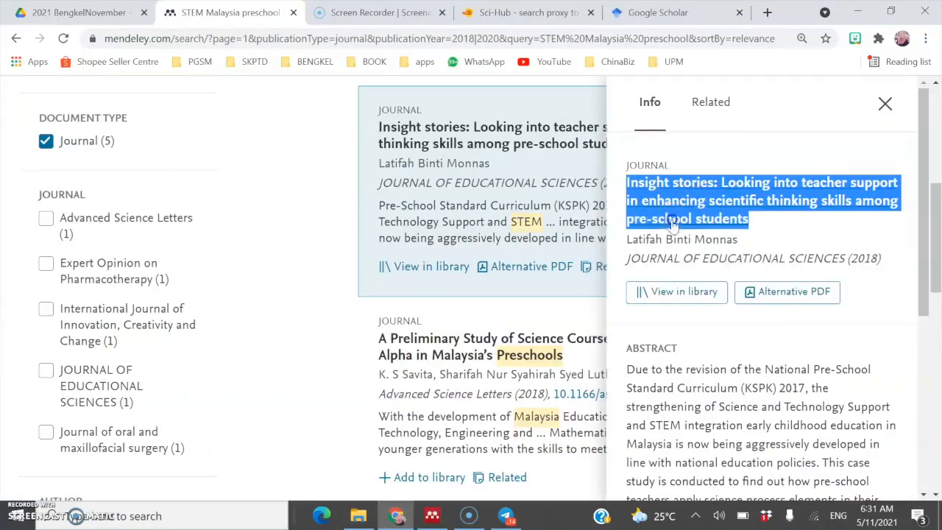
{"action": "left_click", "coordinate": [659, 12]}
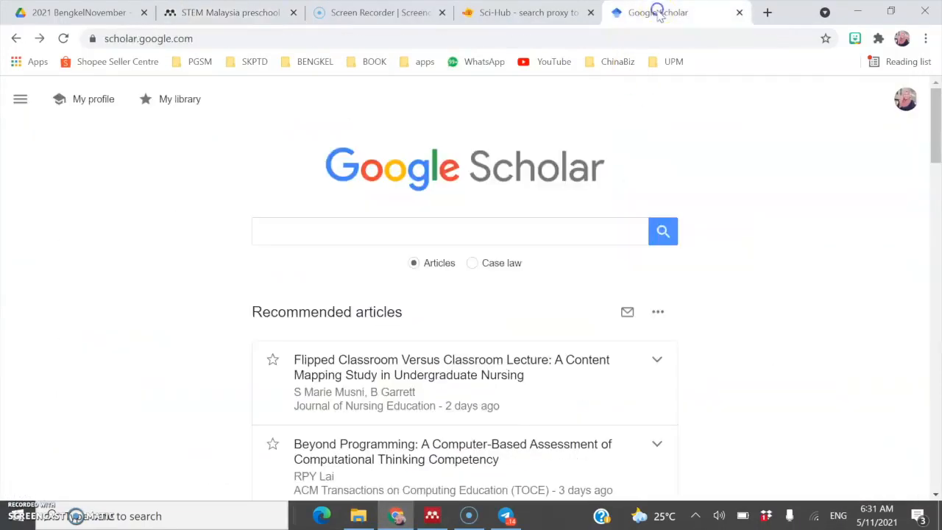
{"action": "left_click", "coordinate": [524, 234]}
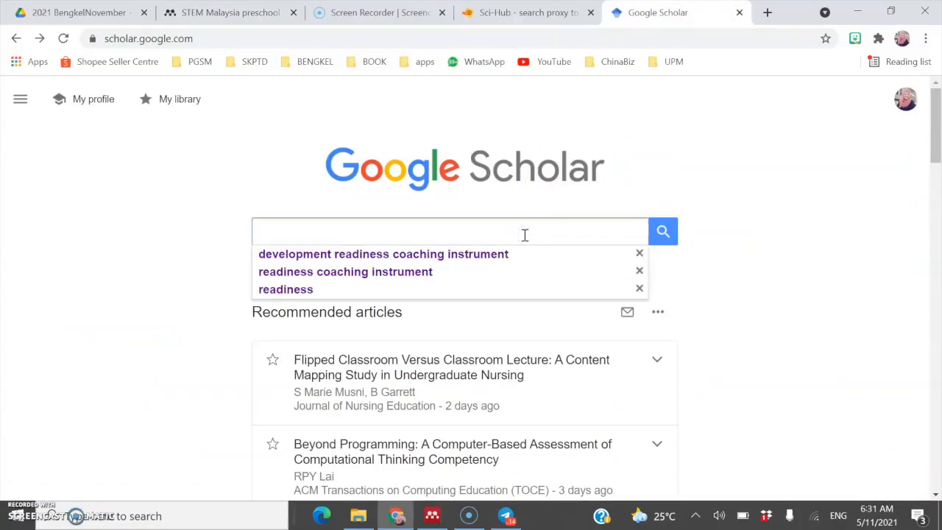
{"action": "key", "text": "ctrl+v"}
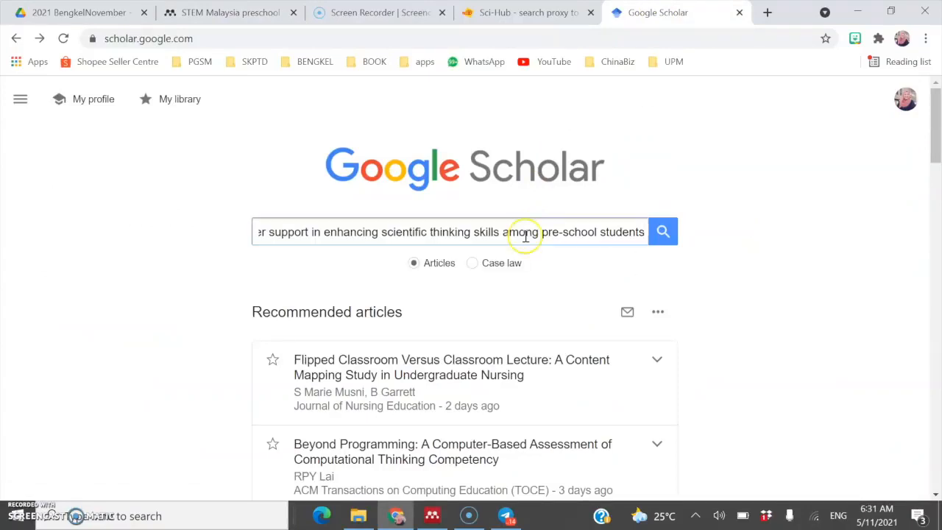
{"action": "left_click", "coordinate": [662, 232]}
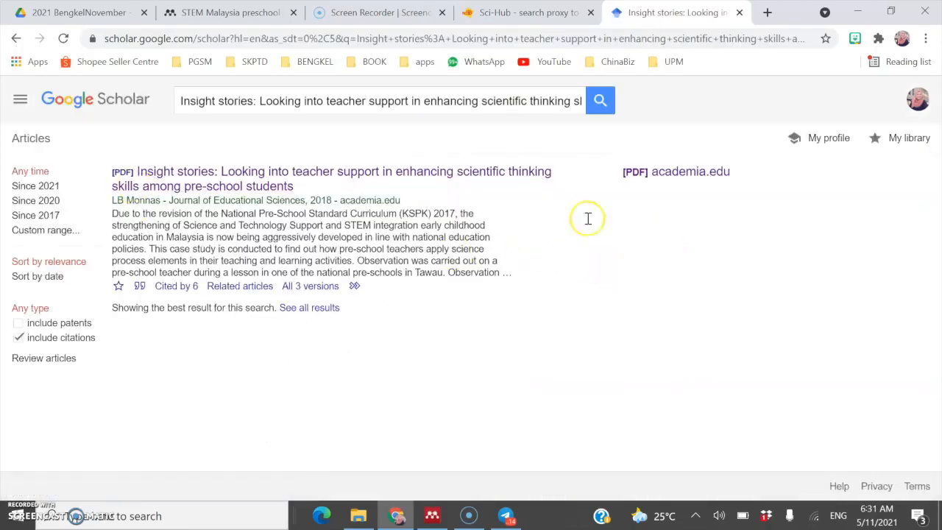
Step: Open the article's academia.edu PDF result and scroll through it
{"action": "left_click", "coordinate": [243, 180]}
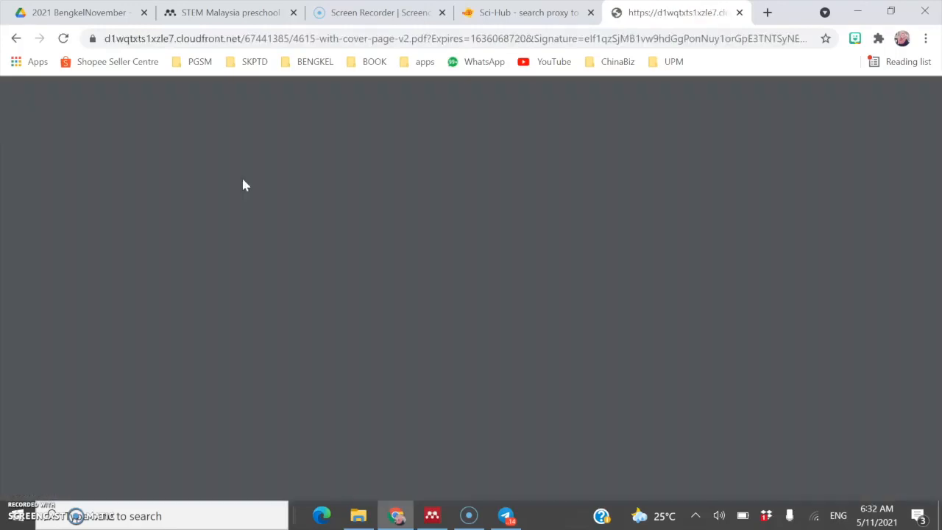
{"action": "scroll", "coordinate": [444, 324], "scroll_direction": "down", "scroll_amount": 10}
{"action": "scroll", "coordinate": [447, 321], "scroll_direction": "down", "scroll_amount": 12}
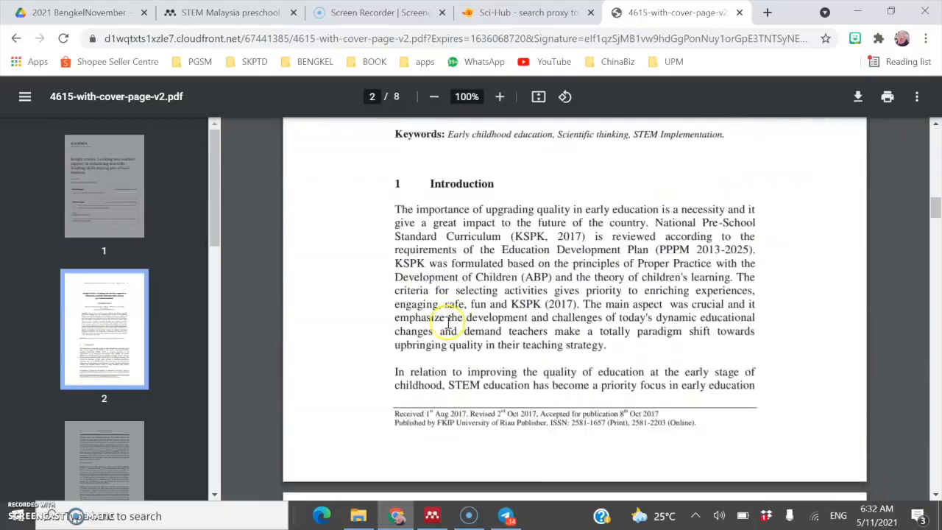
{"action": "scroll", "coordinate": [445, 323], "scroll_direction": "up", "scroll_amount": 5}
{"action": "scroll", "coordinate": [441, 324], "scroll_direction": "up", "scroll_amount": 20}
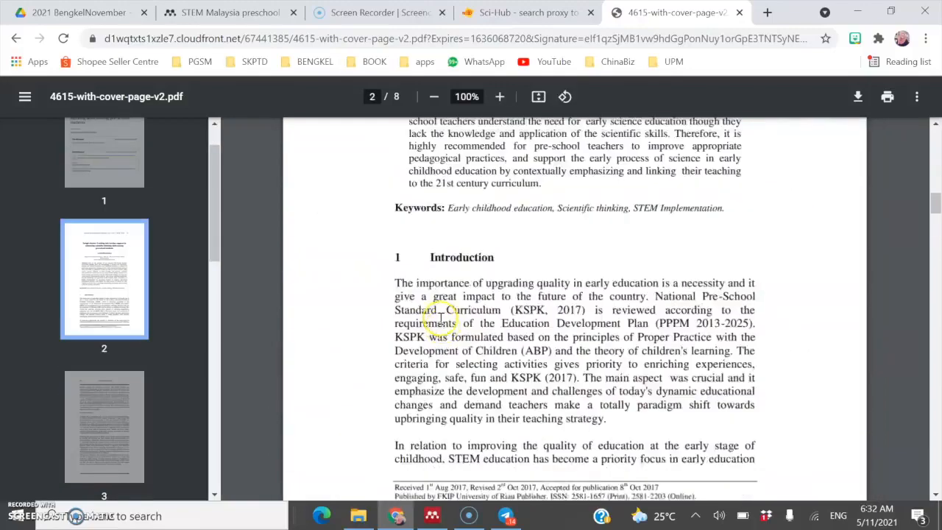
{"action": "scroll", "coordinate": [439, 321], "scroll_direction": "up", "scroll_amount": 7}
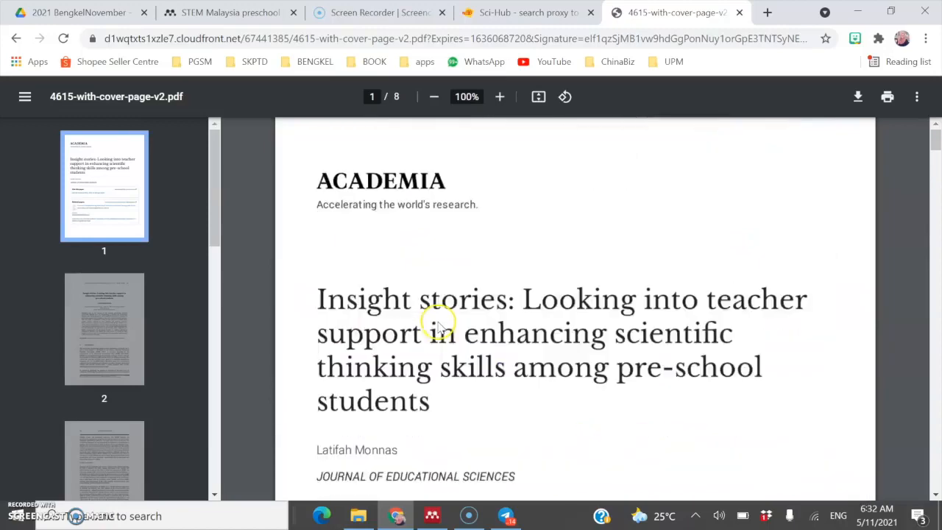
Step: Download the PDF, choosing Desktop > Watched Folder as the save location
{"action": "left_click", "coordinate": [856, 100]}
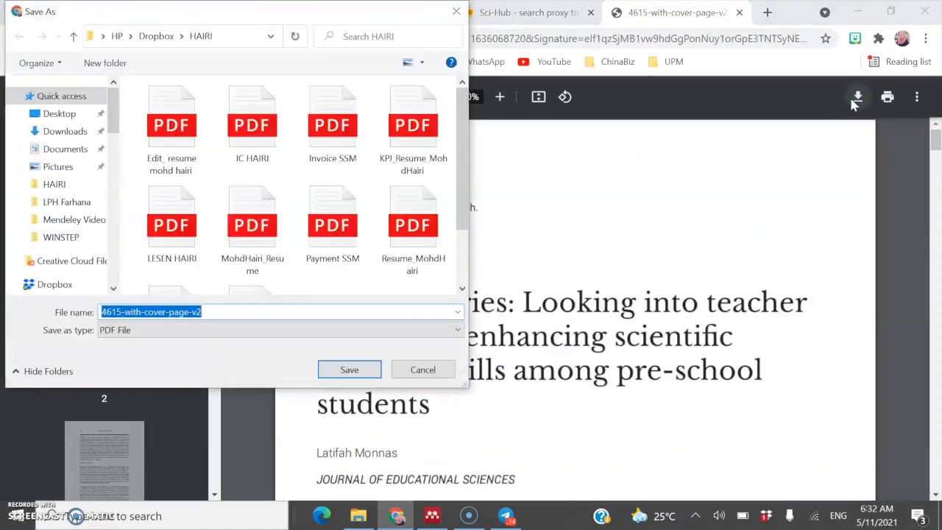
{"action": "left_click_drag", "start_coordinate": [237, 14], "coordinate": [384, 68]}
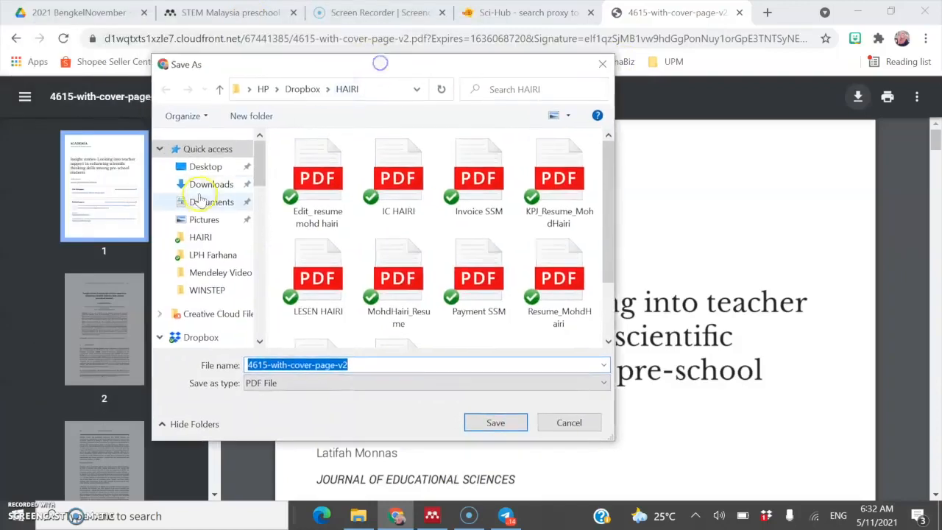
{"action": "left_click", "coordinate": [230, 167]}
{"action": "left_click", "coordinate": [471, 271]}
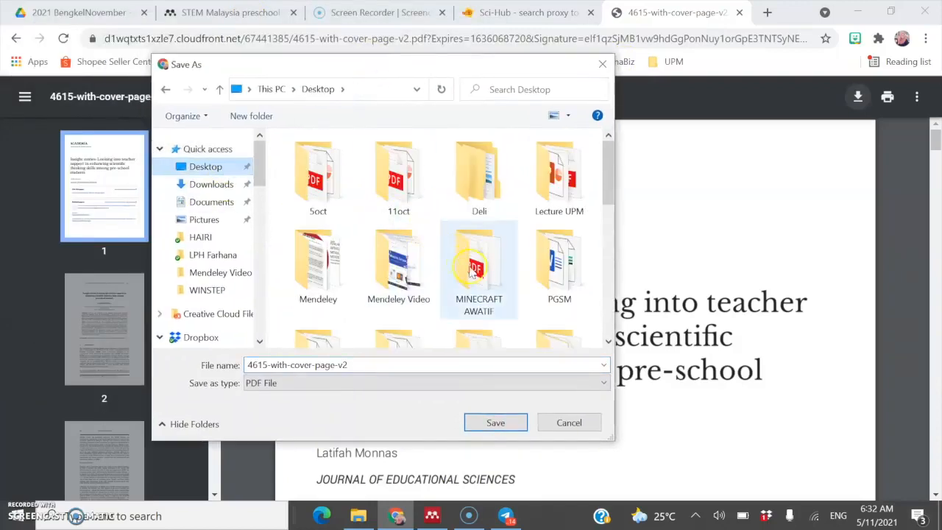
{"action": "left_click", "coordinate": [560, 295]}
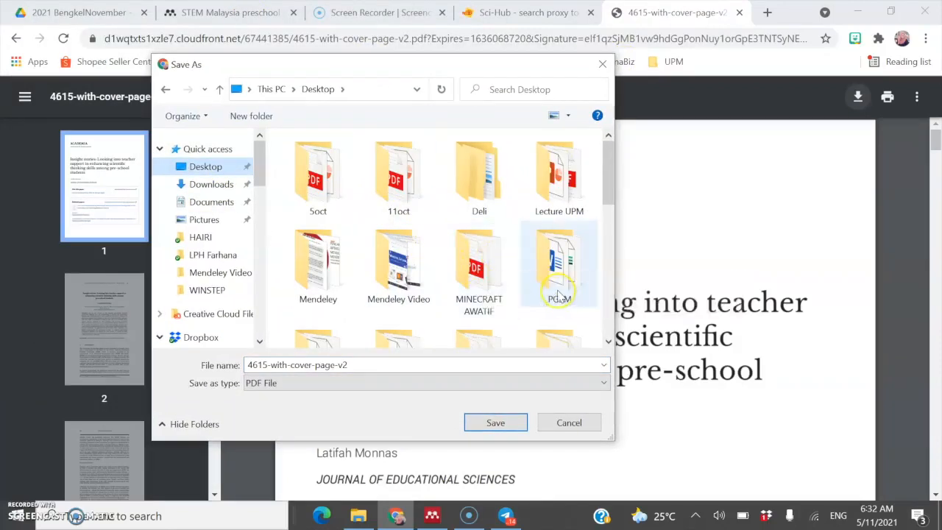
{"action": "left_click", "coordinate": [463, 271]}
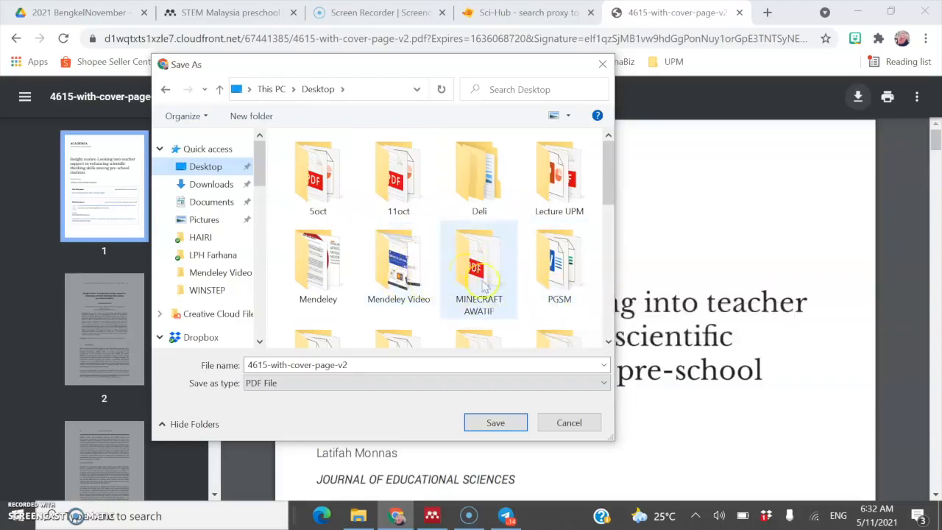
{"action": "scroll", "coordinate": [422, 255], "scroll_direction": "down", "scroll_amount": 1}
{"action": "double_click", "coordinate": [471, 291]}
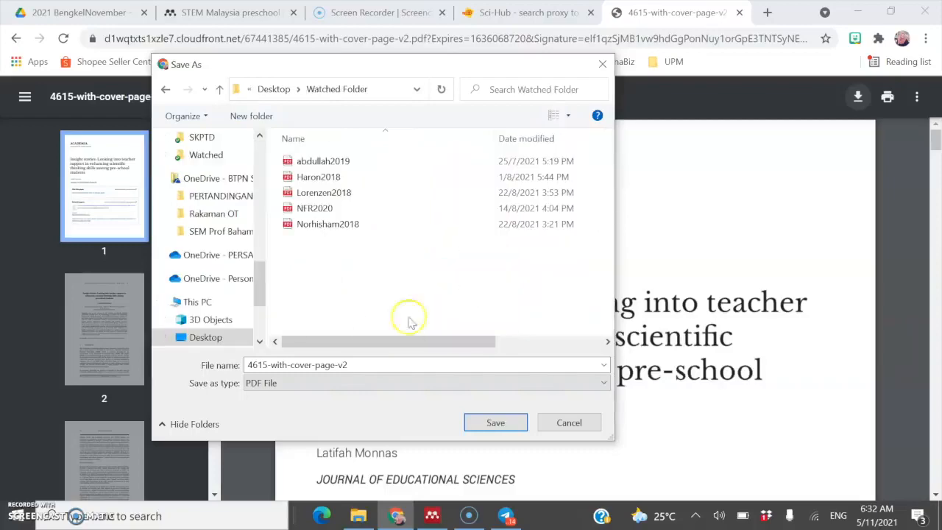
Step: Name the file Latifah2018 and save it into Watched Folder
{"action": "left_click", "coordinate": [370, 361]}
{"action": "left_click_drag", "start_coordinate": [343, 68], "coordinate": [592, 135]}
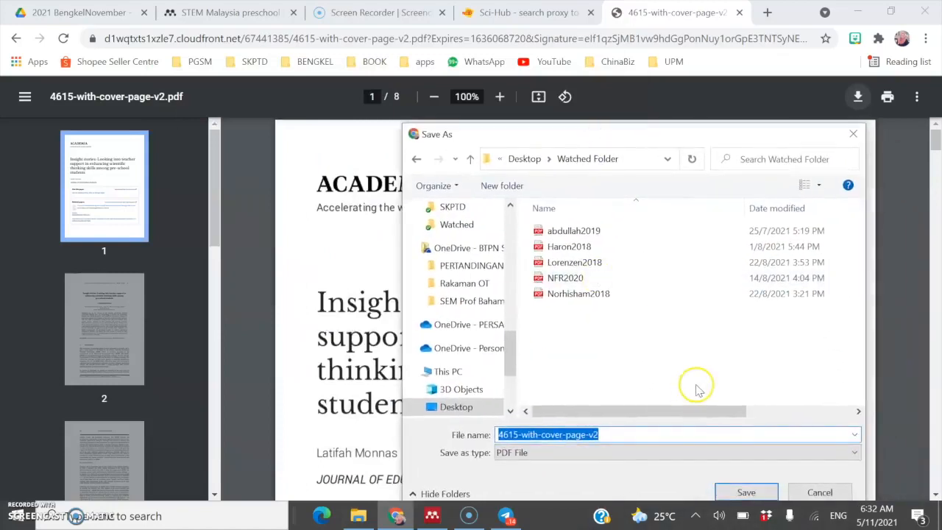
{"action": "type", "text": "Latifah"}
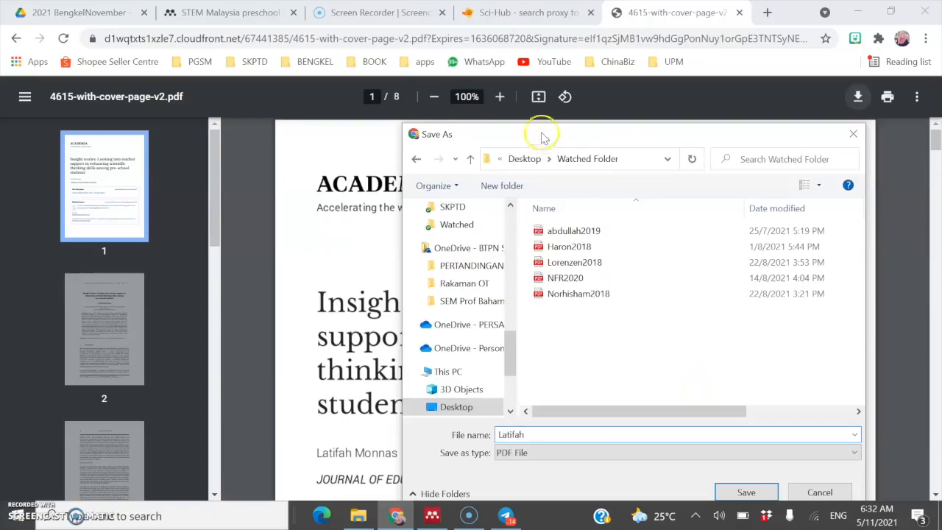
{"action": "left_click_drag", "start_coordinate": [543, 134], "coordinate": [144, 114]}
{"action": "scroll", "coordinate": [577, 282], "scroll_direction": "down", "scroll_amount": 10}
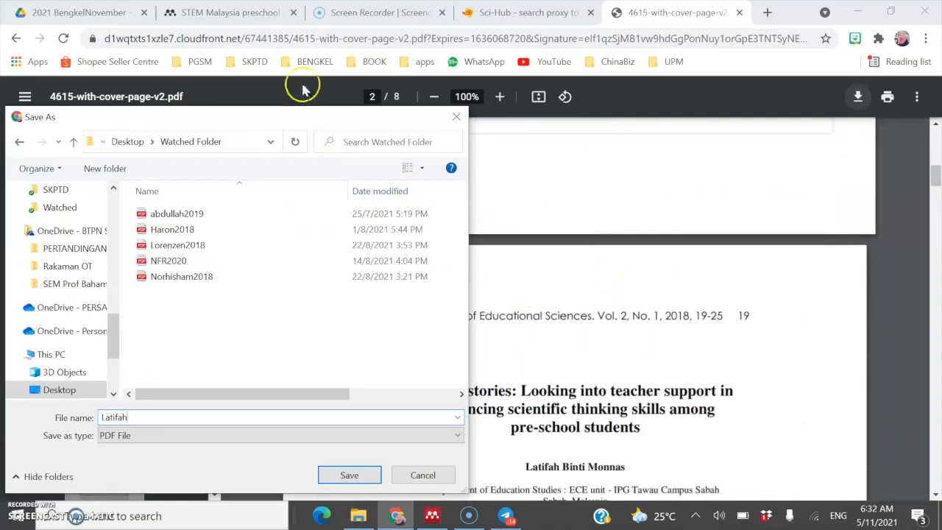
{"action": "left_click_drag", "start_coordinate": [294, 118], "coordinate": [406, 126]}
{"action": "type", "text": "2018"}
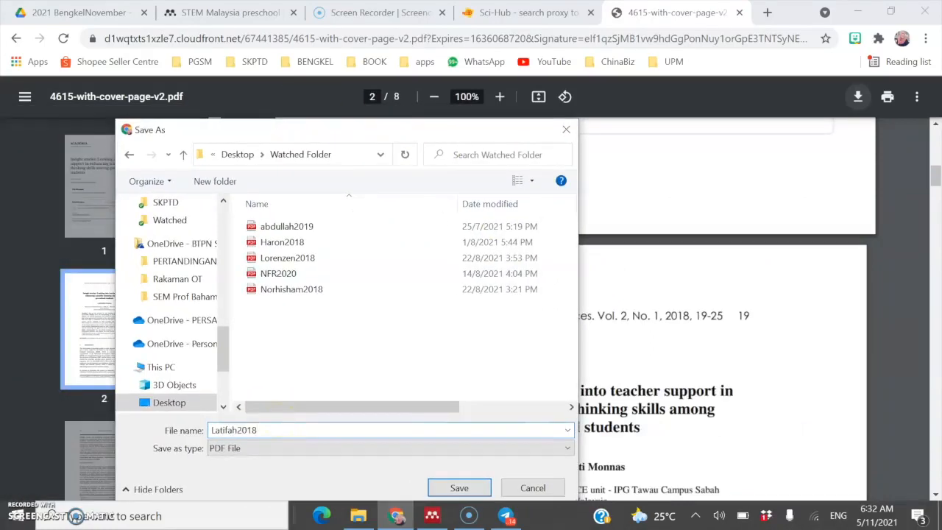
{"action": "left_click", "coordinate": [433, 488]}
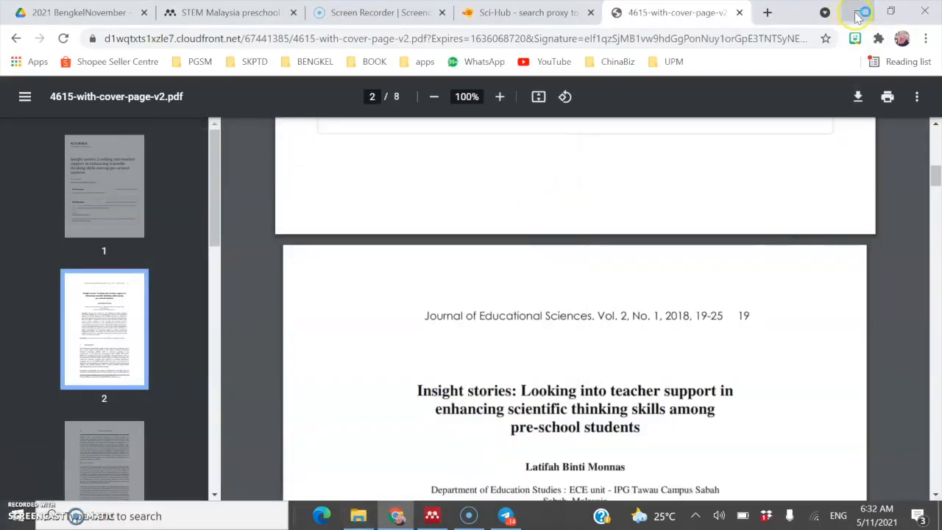
Step: Check that Latifah2018 appears in the desktop Watched Folder, then return to Mendeley Desktop
{"action": "left_click", "coordinate": [856, 13]}
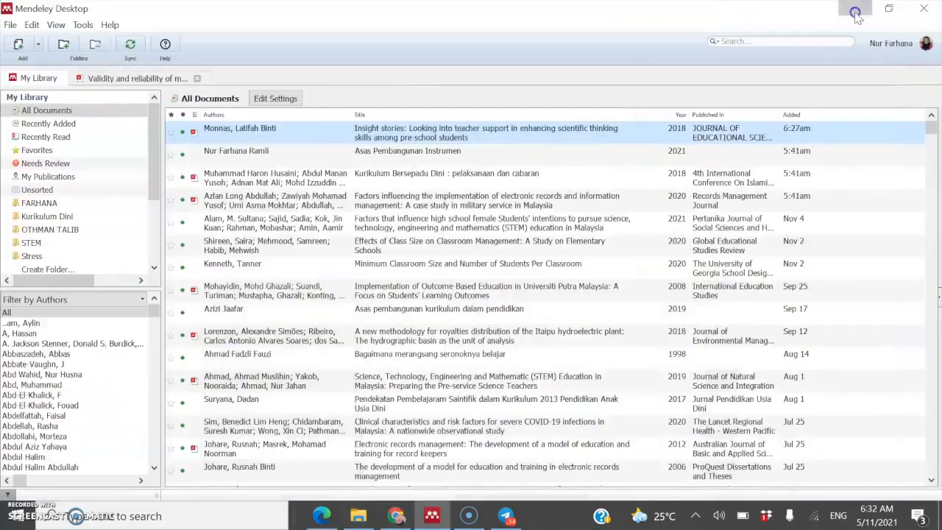
{"action": "left_click", "coordinate": [854, 10]}
{"action": "left_click", "coordinate": [854, 12]}
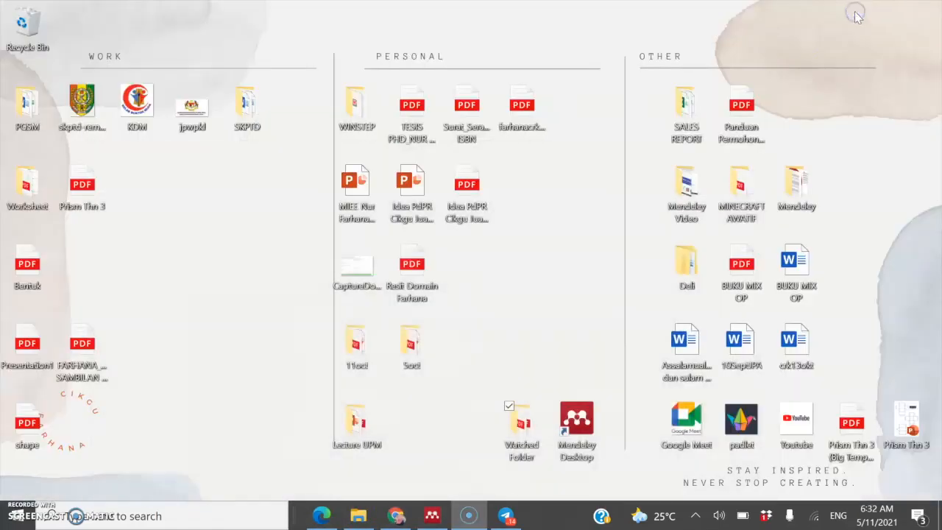
{"action": "double_click", "coordinate": [515, 427]}
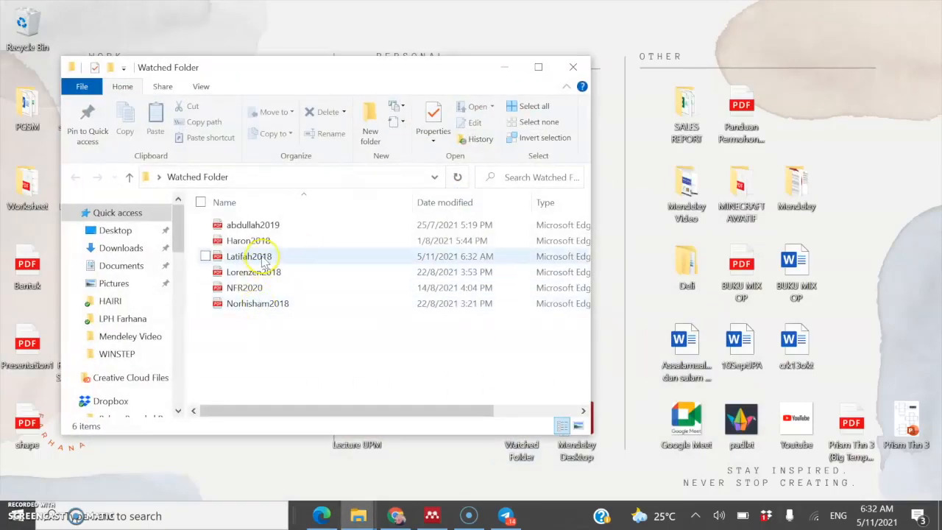
{"action": "left_click", "coordinate": [427, 517]}
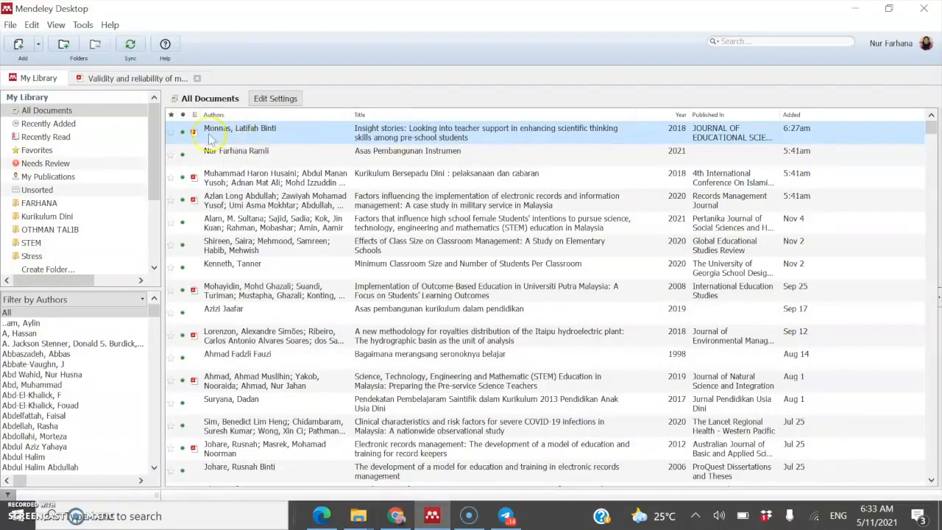
Step: Open the Insight stories PDF in its own reader tab with the Details panel shown
{"action": "double_click", "coordinate": [423, 132]}
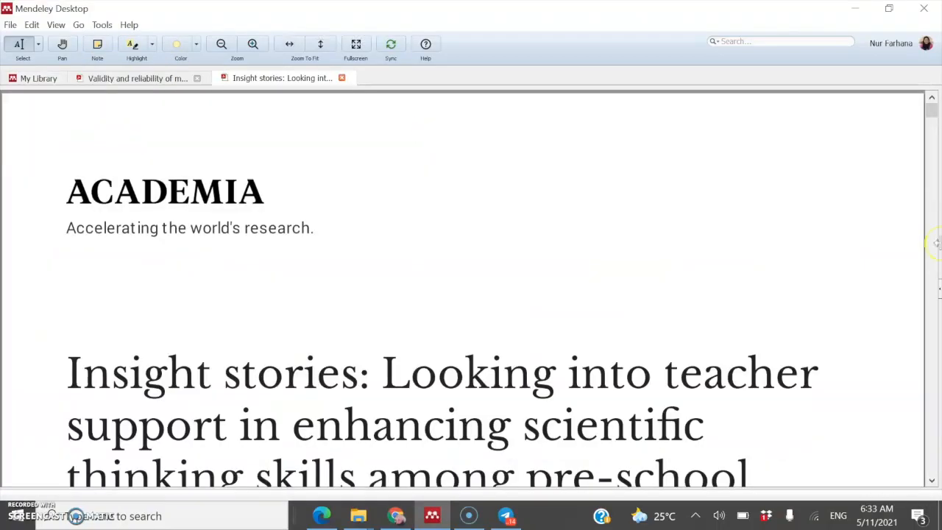
{"action": "left_click", "coordinate": [939, 294]}
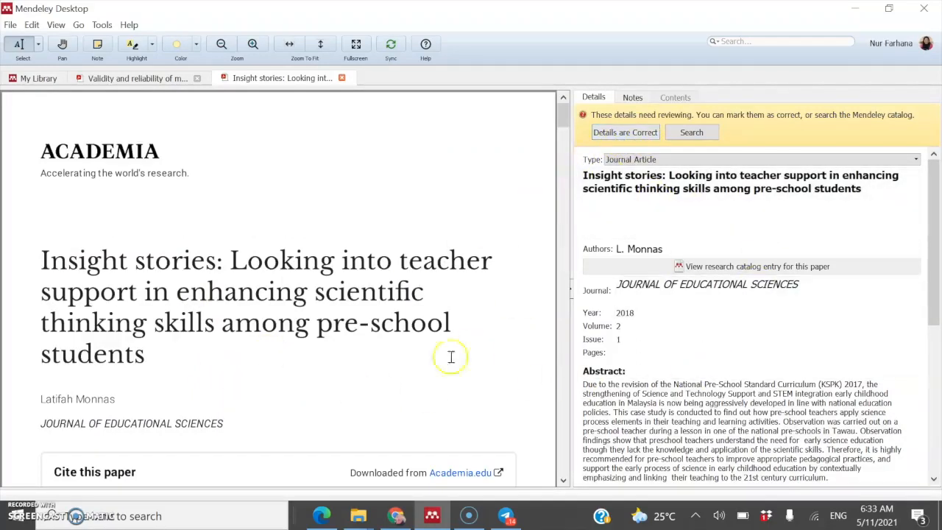
{"action": "scroll", "coordinate": [157, 419], "scroll_direction": "down", "scroll_amount": 3}
{"action": "scroll", "coordinate": [162, 412], "scroll_direction": "up", "scroll_amount": 3}
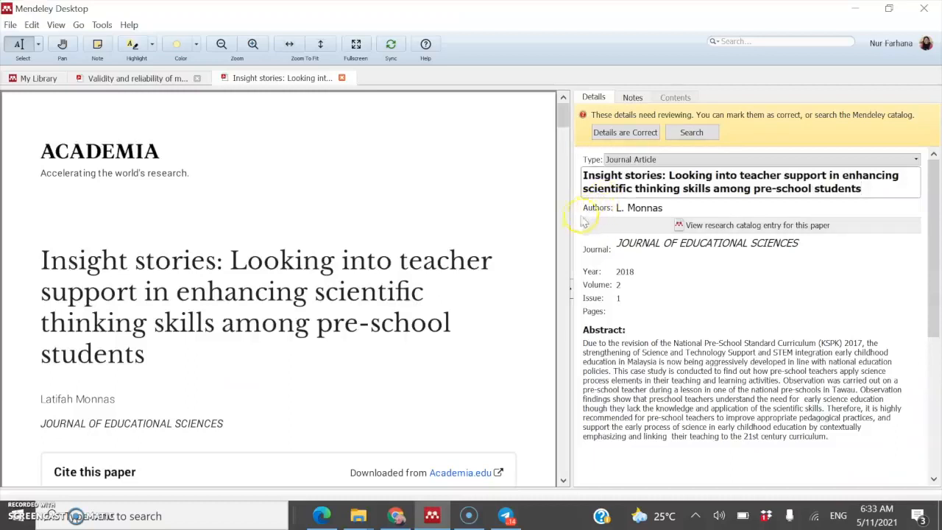
{"action": "left_click", "coordinate": [586, 178]}
Step: Replace the abbreviated author with the author's full name
{"action": "left_click", "coordinate": [645, 201]}
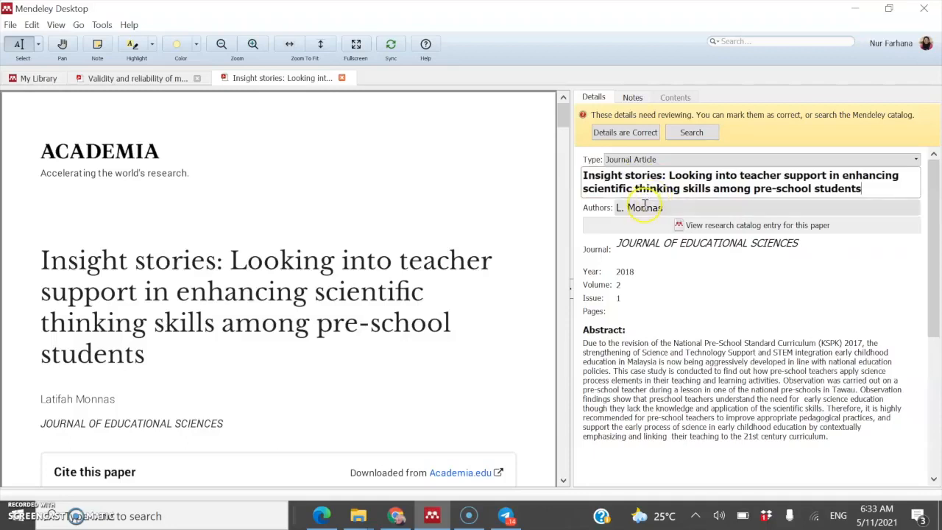
{"action": "left_click", "coordinate": [645, 207]}
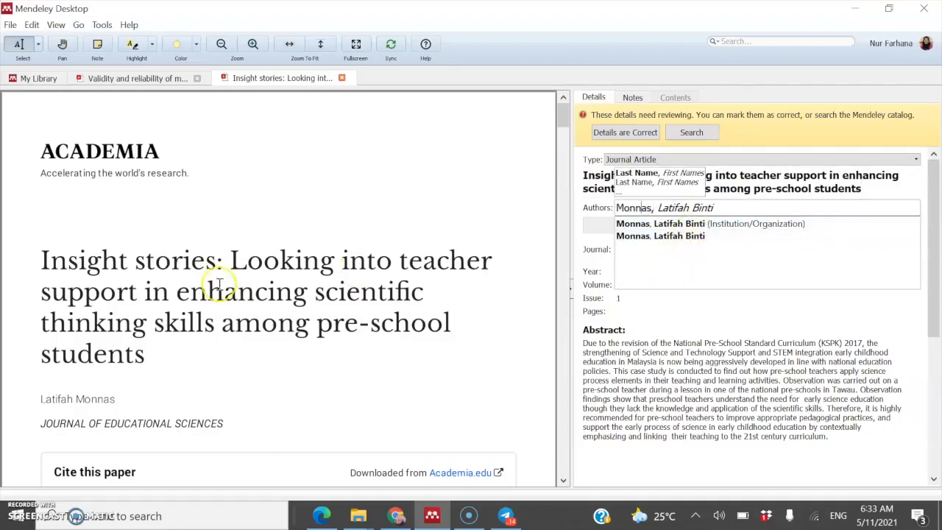
{"action": "scroll", "coordinate": [244, 351], "scroll_direction": "down", "scroll_amount": 2}
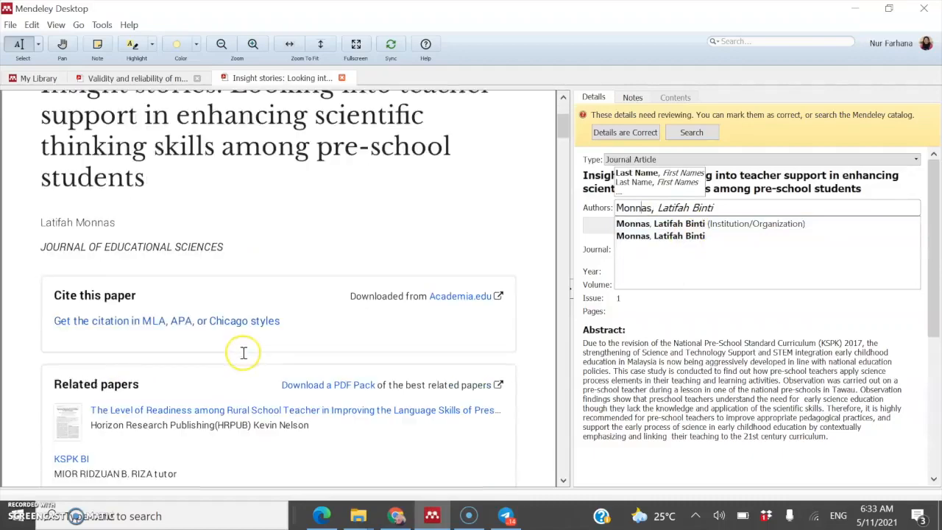
{"action": "left_click", "coordinate": [720, 207]}
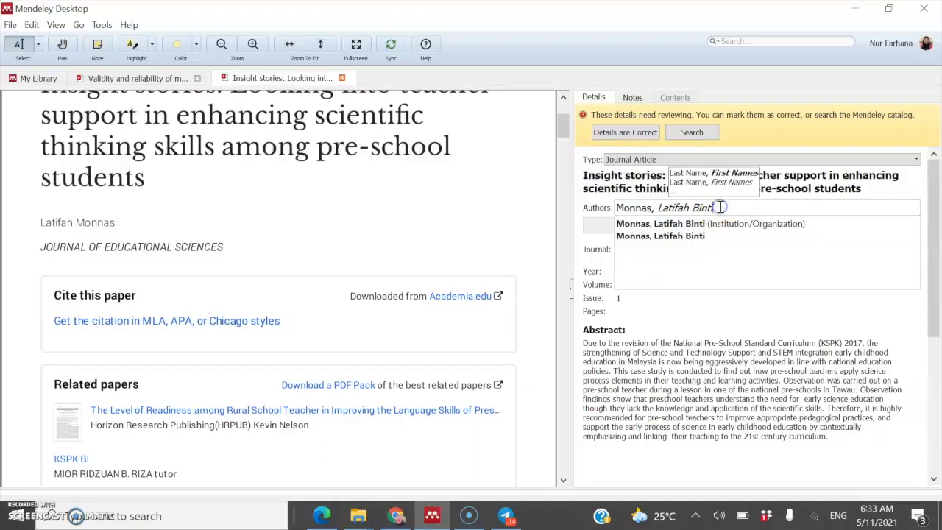
{"action": "left_click", "coordinate": [595, 195]}
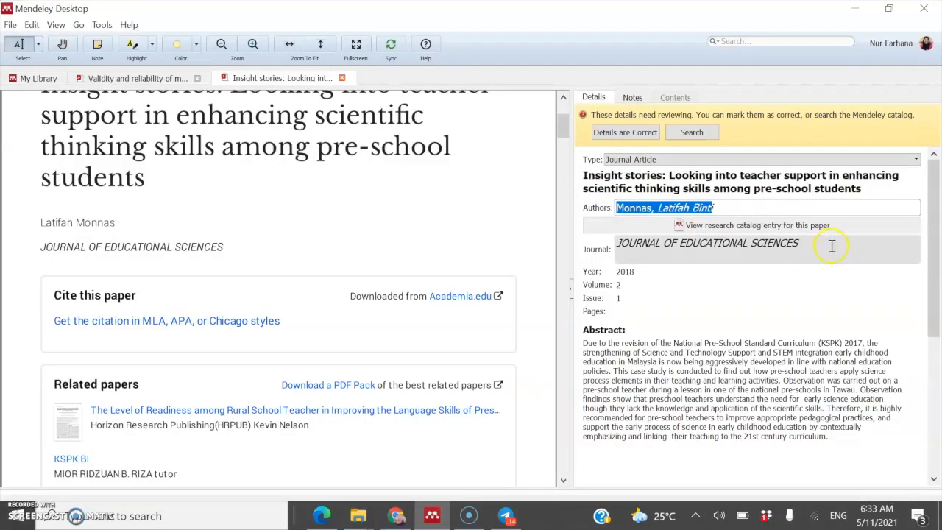
{"action": "type", "text": "Latifah"}
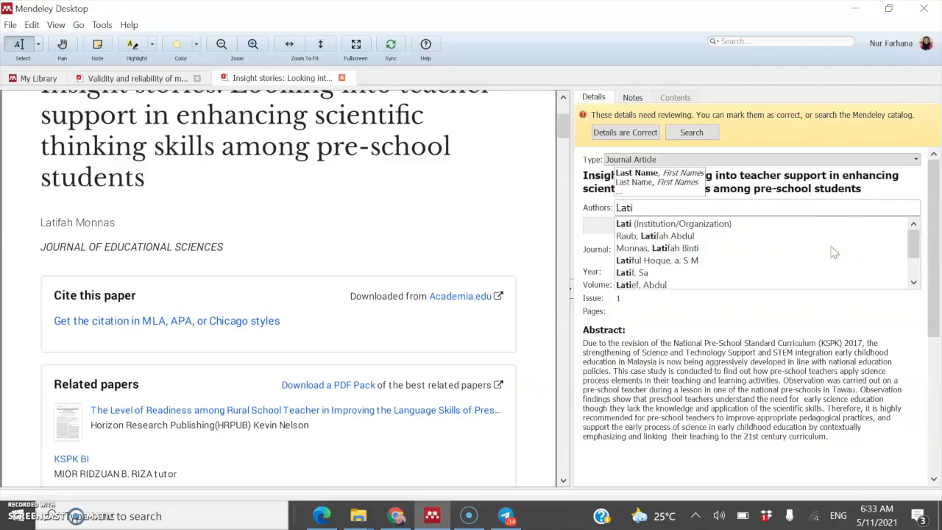
{"action": "type", "text": " Min"}
{"action": "key", "text": "BackSpace"}
{"action": "key", "text": "BackSpace"}
{"action": "type", "text": "on"}
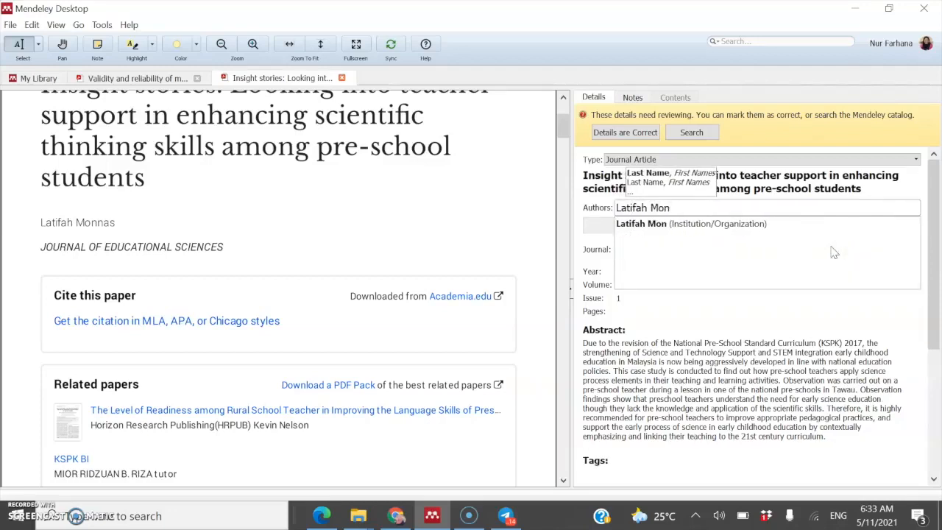
{"action": "type", "text": "nas"}
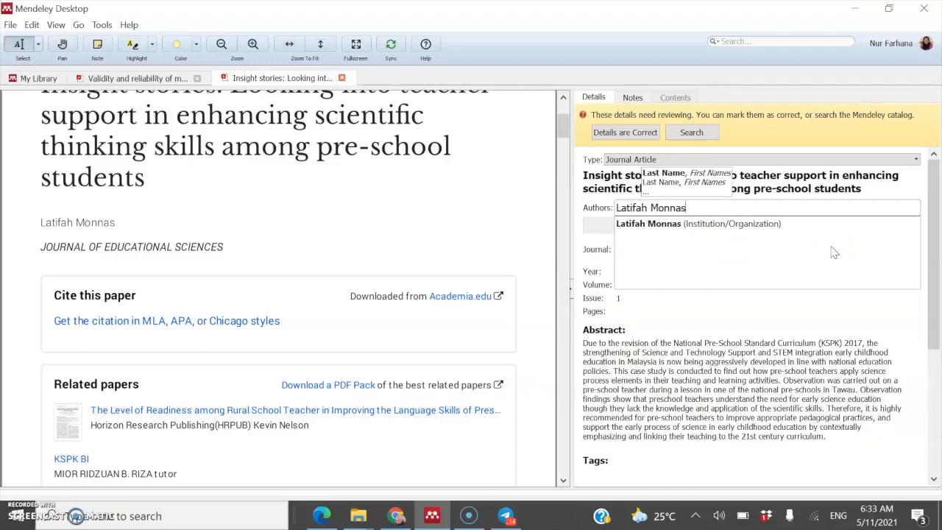
{"action": "left_click", "coordinate": [700, 224]}
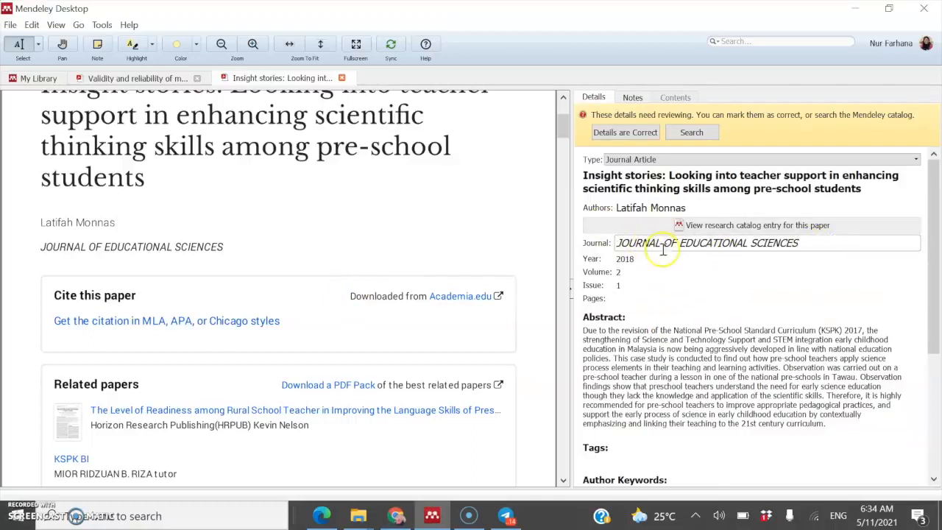
Step: Replace the all-caps journal name with 'Journal of Educational Sciences'
{"action": "left_click_drag", "start_coordinate": [821, 242], "coordinate": [634, 246]}
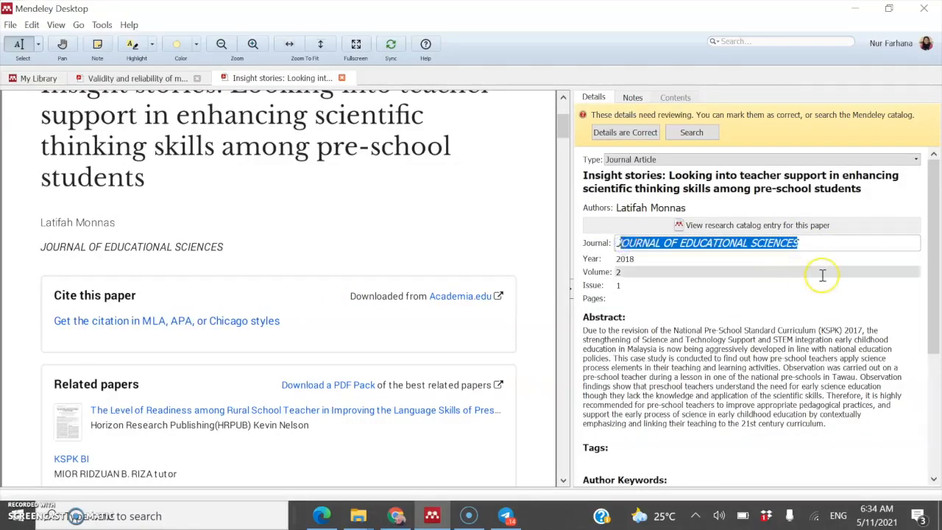
{"action": "type", "text": "Jo"}
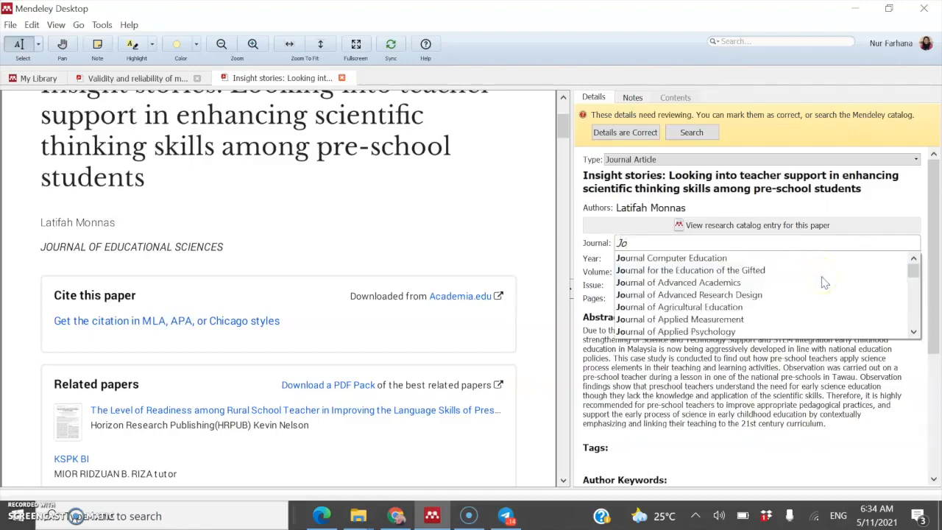
{"action": "type", "text": "urnal od"}
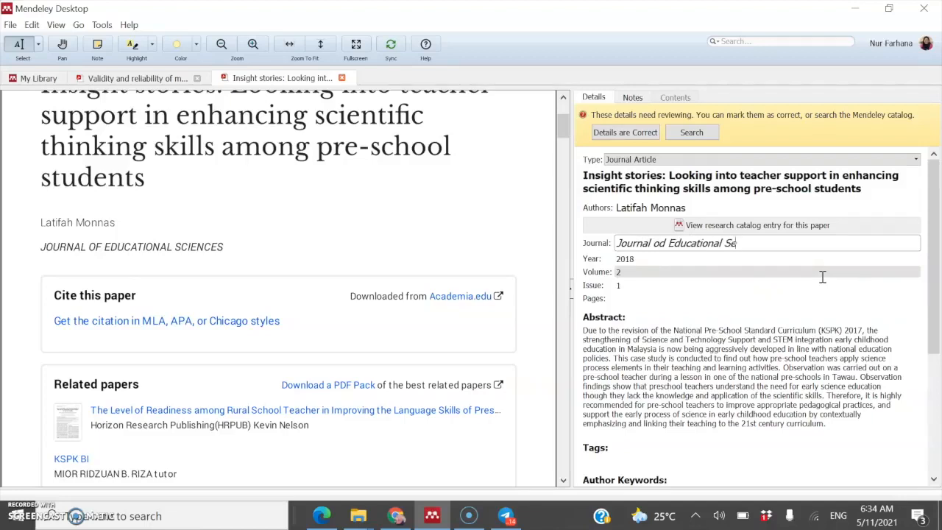
{"action": "type", "text": " Educational S"}
{"action": "key", "text": "BackSpace"}
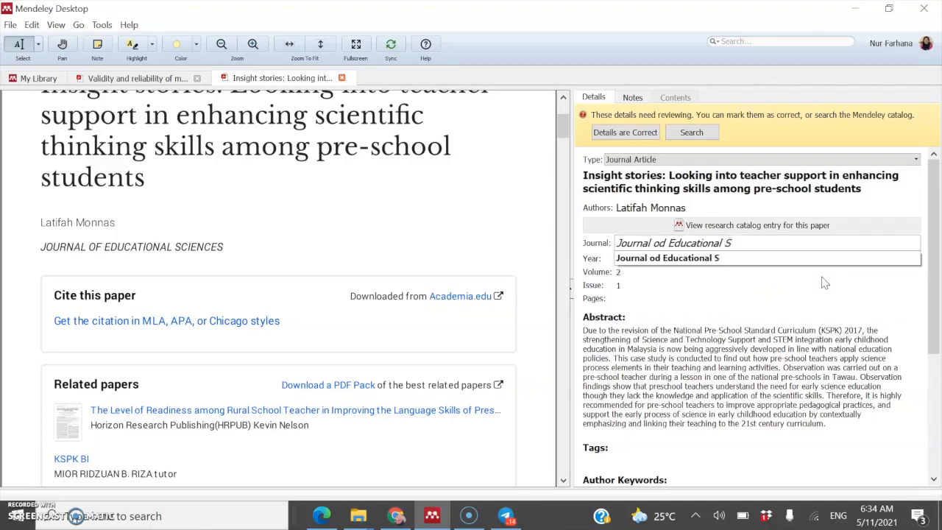
{"action": "type", "text": "ciences"}
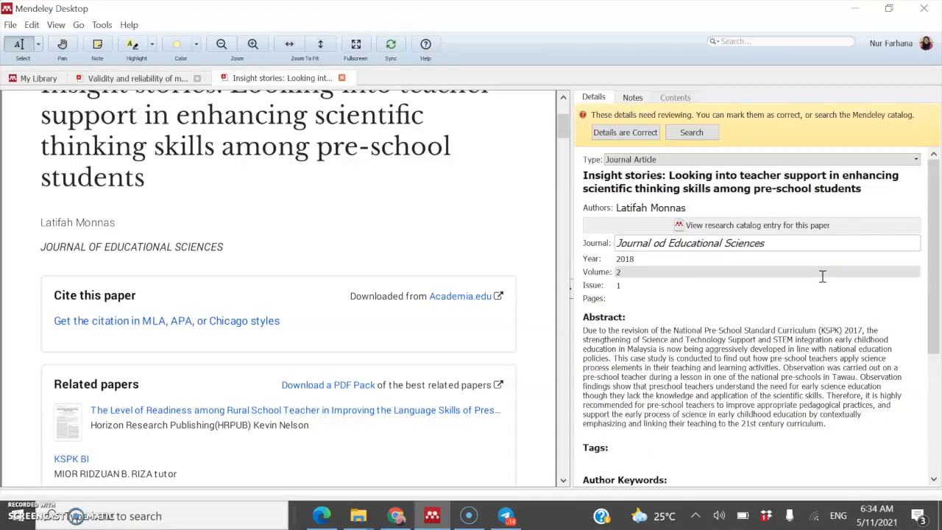
{"action": "left_click", "coordinate": [666, 259]}
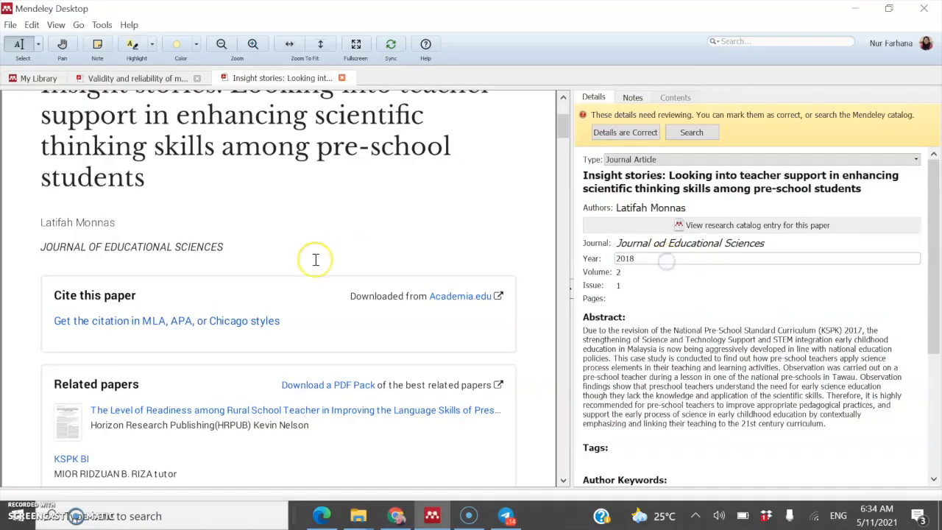
{"action": "scroll", "coordinate": [317, 259], "scroll_direction": "up", "scroll_amount": 4}
{"action": "scroll", "coordinate": [331, 261], "scroll_direction": "down", "scroll_amount": 3}
{"action": "scroll", "coordinate": [332, 261], "scroll_direction": "down", "scroll_amount": 5}
{"action": "scroll", "coordinate": [333, 260], "scroll_direction": "up", "scroll_amount": 1}
{"action": "scroll", "coordinate": [333, 261], "scroll_direction": "down", "scroll_amount": 6}
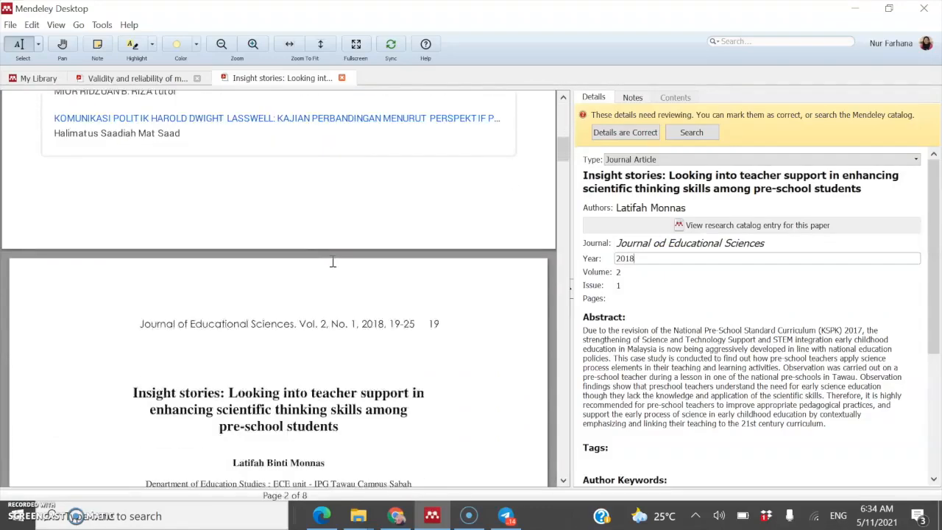
{"action": "scroll", "coordinate": [332, 261], "scroll_direction": "down", "scroll_amount": 1}
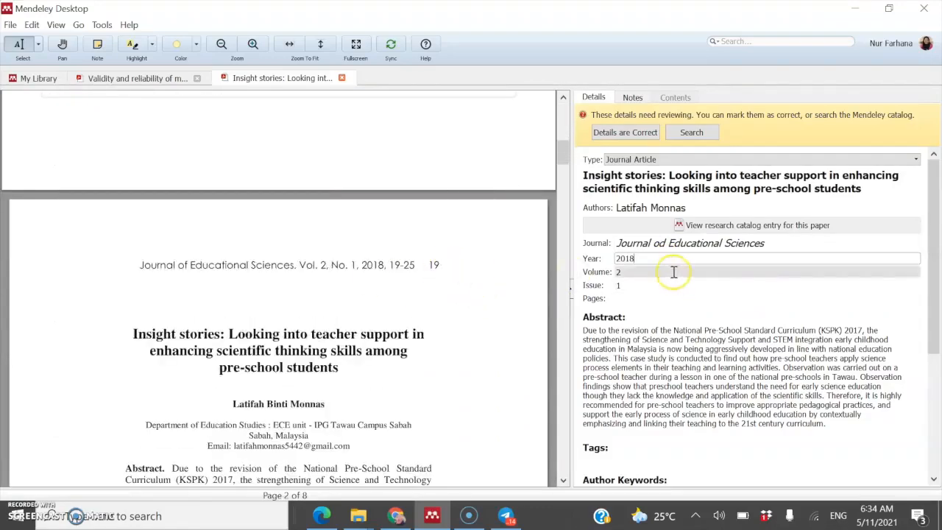
Step: Enter 19-25 as the entry's page range
{"action": "left_click", "coordinate": [634, 290]}
{"action": "left_click", "coordinate": [623, 298]}
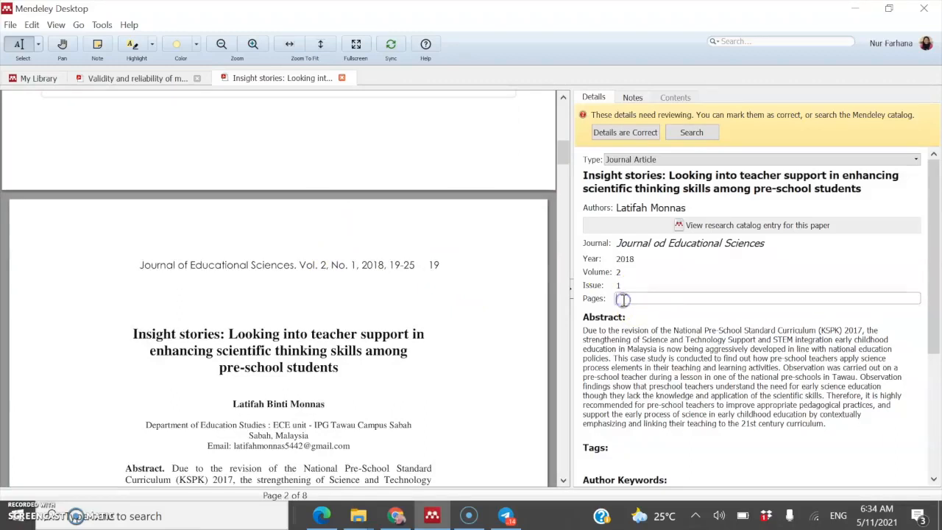
{"action": "type", "text": "19-25"}
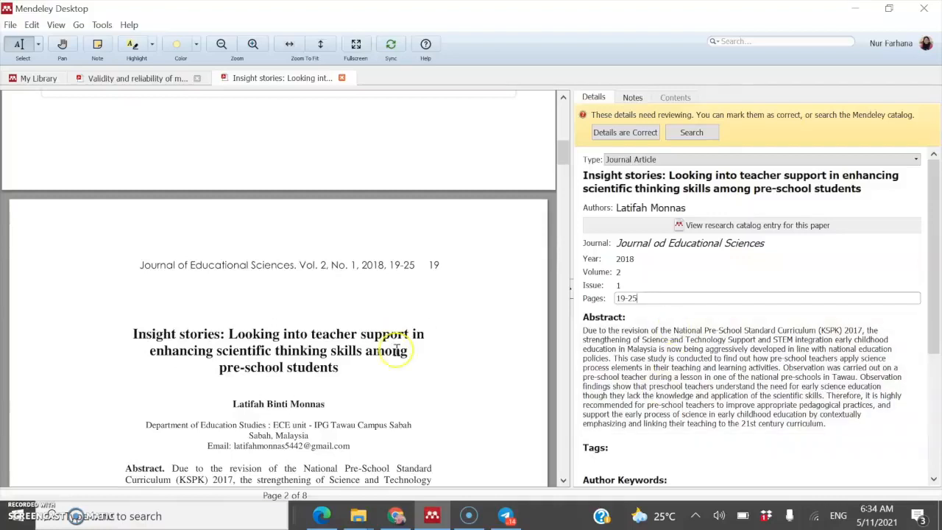
{"action": "left_click", "coordinate": [616, 338]}
{"action": "scroll", "coordinate": [617, 341], "scroll_direction": "down", "scroll_amount": 1}
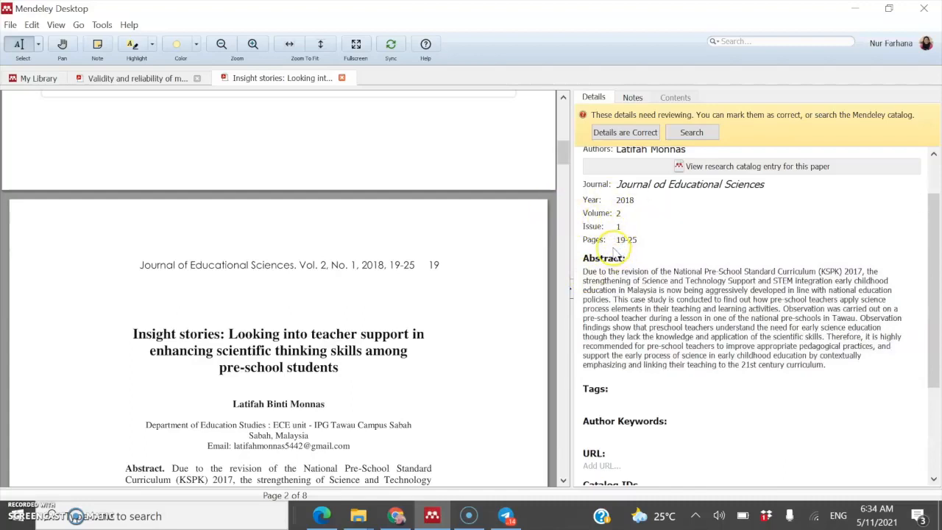
{"action": "scroll", "coordinate": [627, 250], "scroll_direction": "down", "scroll_amount": 2}
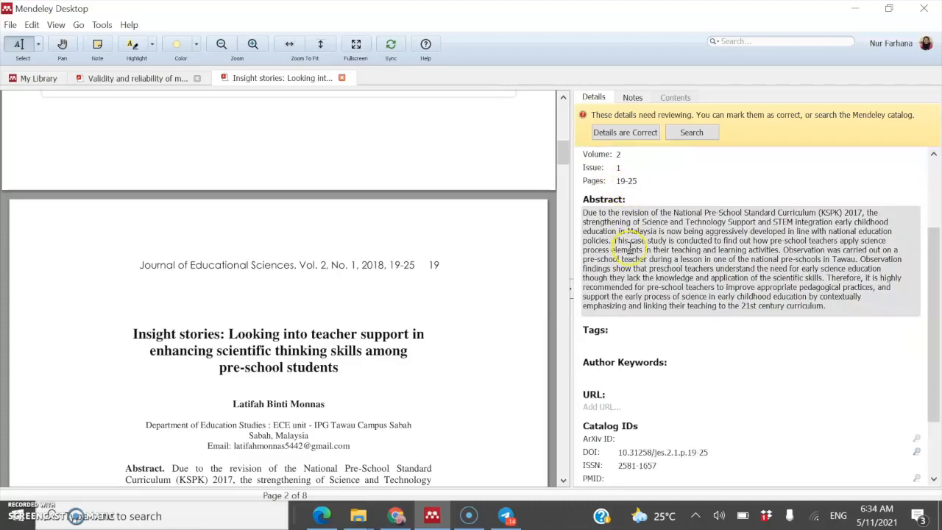
{"action": "scroll", "coordinate": [629, 247], "scroll_direction": "down", "scroll_amount": 3}
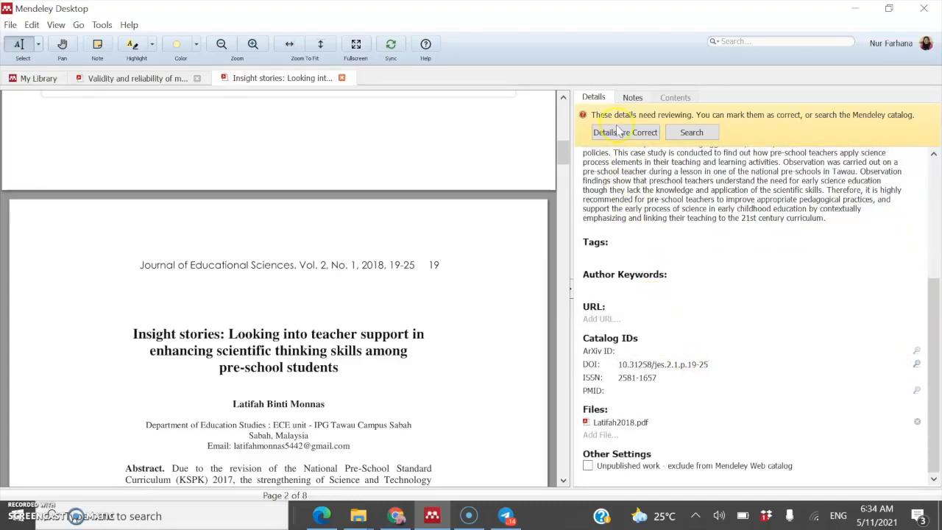
{"action": "scroll", "coordinate": [663, 221], "scroll_direction": "up", "scroll_amount": 5}
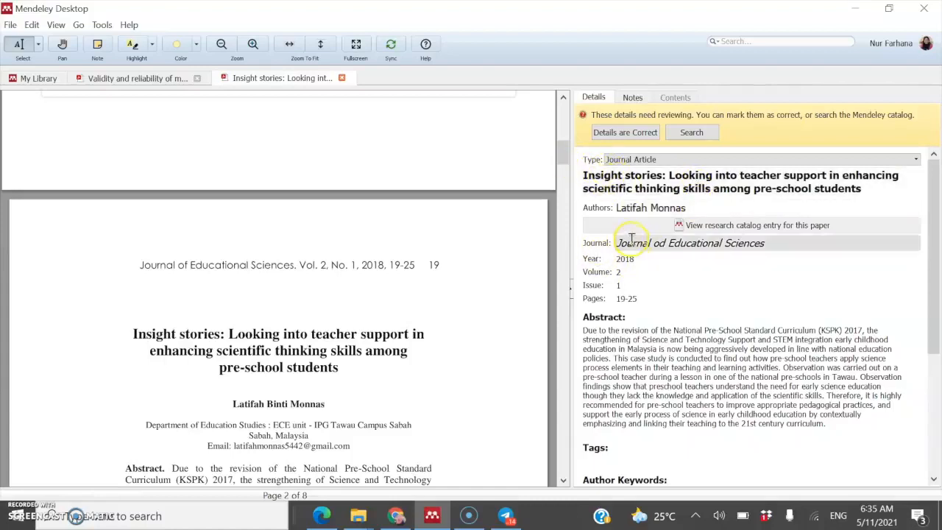
Step: Fix the 'Journal od' typo, mark the details as correct, and return to the library
{"action": "left_click", "coordinate": [661, 241]}
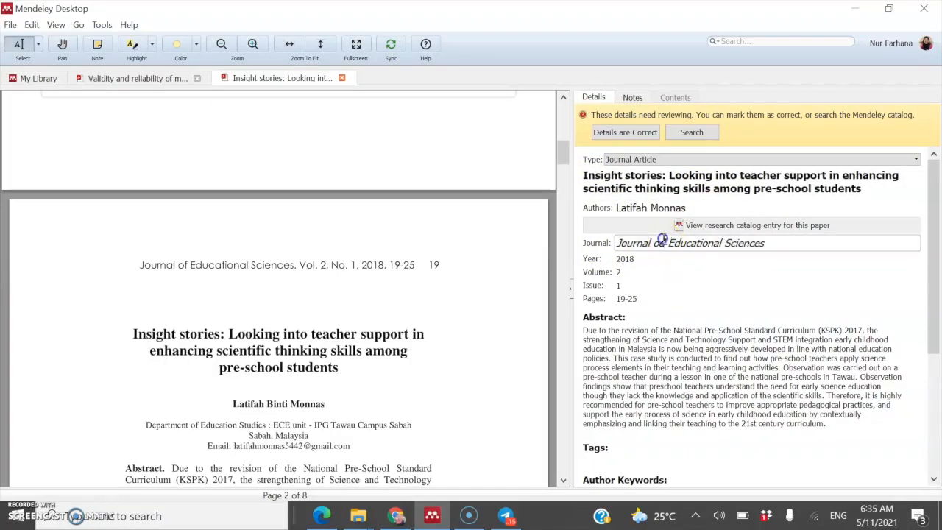
{"action": "key", "text": "BackSpace"}
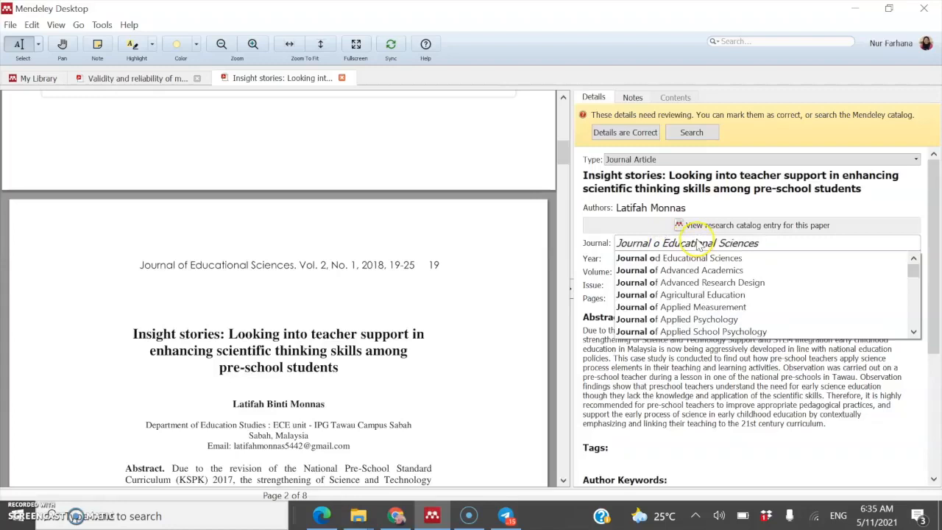
{"action": "type", "text": "f"}
{"action": "key", "text": "Return"}
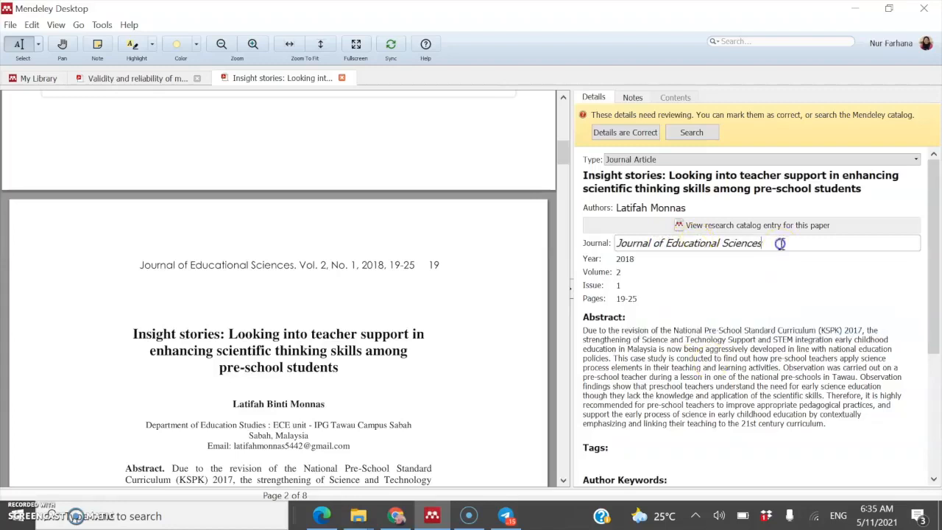
{"action": "left_click", "coordinate": [631, 138]}
{"action": "left_click", "coordinate": [592, 151]}
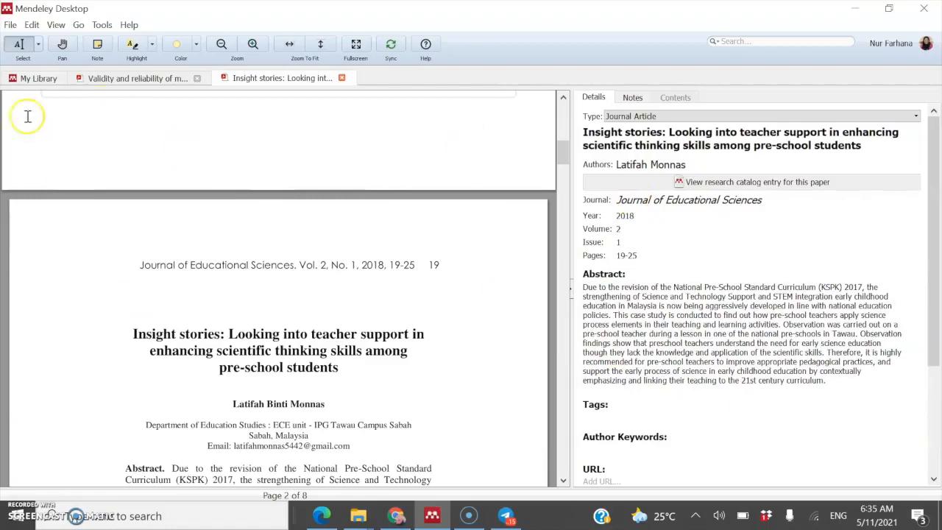
{"action": "left_click", "coordinate": [40, 78]}
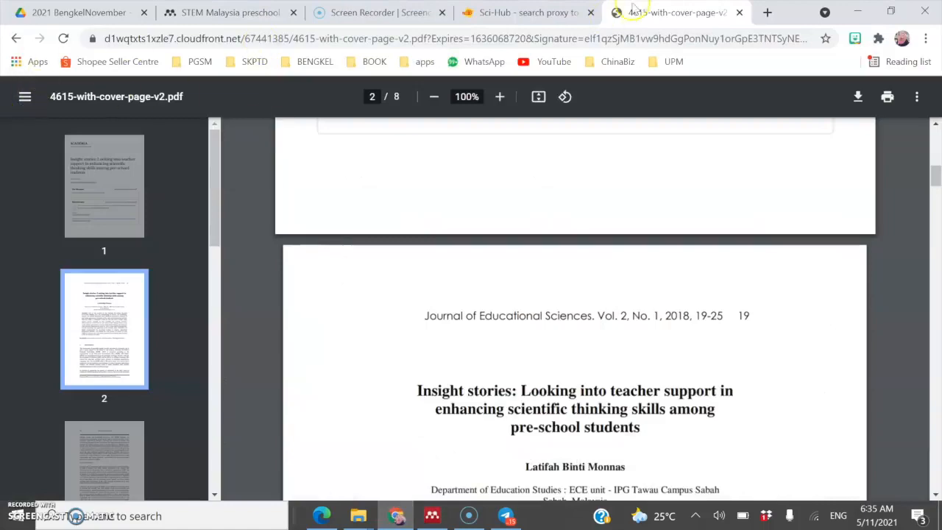
Step: Close the article PDF and info panel to get back to the Mendeley Web search results
{"action": "left_click", "coordinate": [740, 13]}
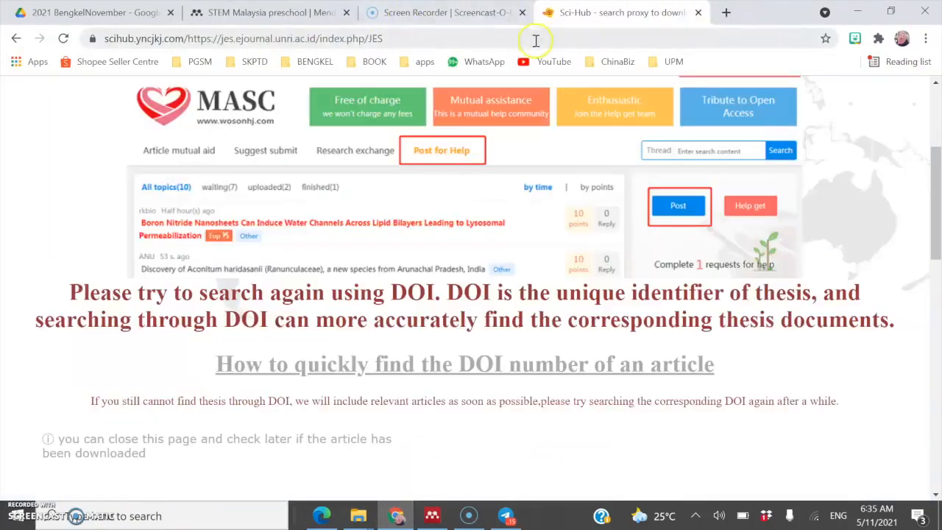
{"action": "left_click", "coordinate": [279, 14]}
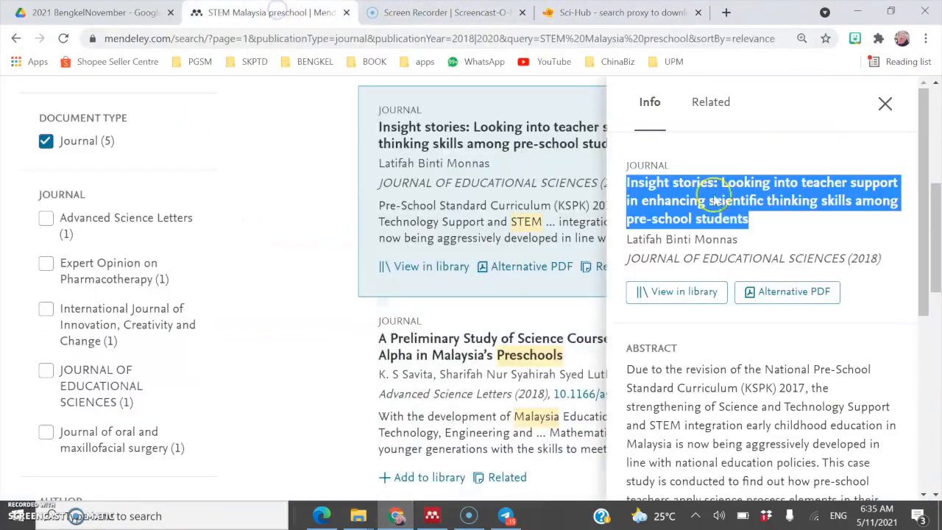
{"action": "left_click", "coordinate": [884, 106]}
{"action": "scroll", "coordinate": [543, 359], "scroll_direction": "down", "scroll_amount": 6}
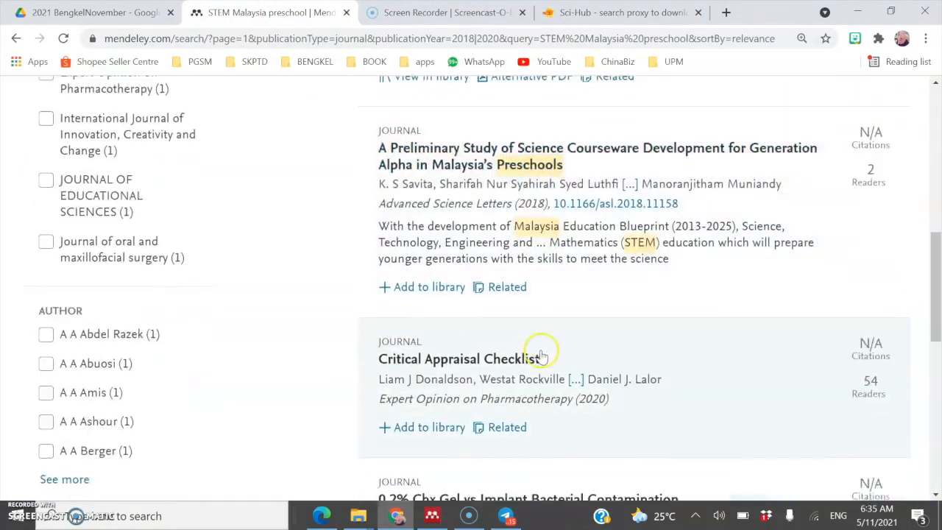
{"action": "scroll", "coordinate": [442, 332], "scroll_direction": "up", "scroll_amount": 10}
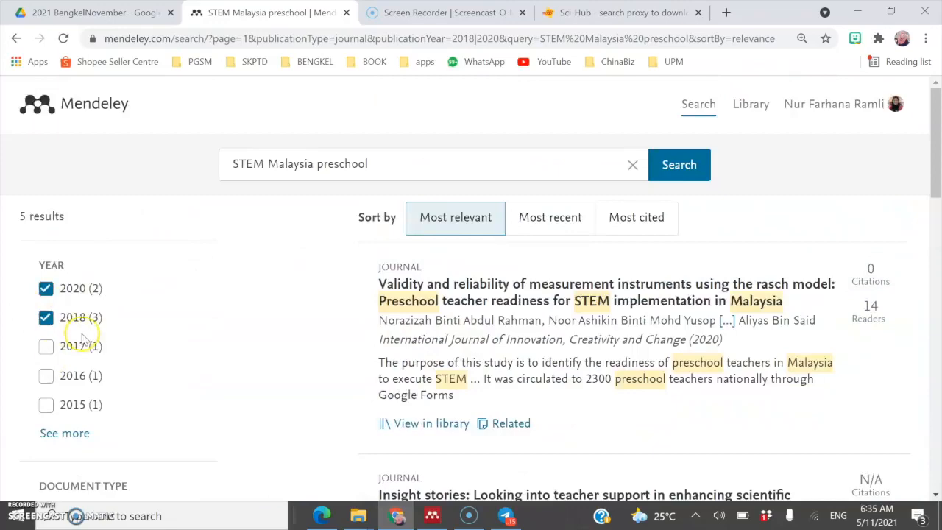
{"action": "scroll", "coordinate": [50, 317], "scroll_direction": "down", "scroll_amount": 2}
Step: Add 2017, 2016 and 2015 to the YEAR filter
{"action": "left_click", "coordinate": [46, 273]}
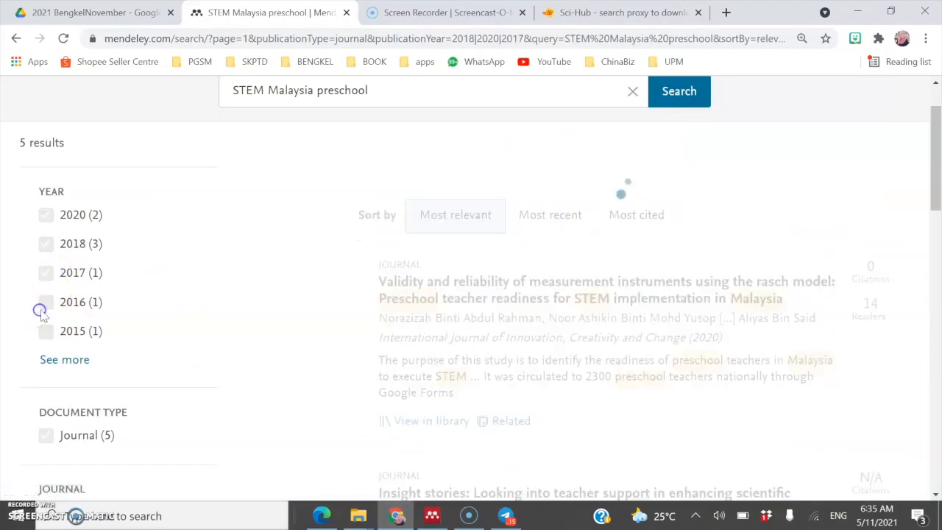
{"action": "left_click", "coordinate": [47, 303]}
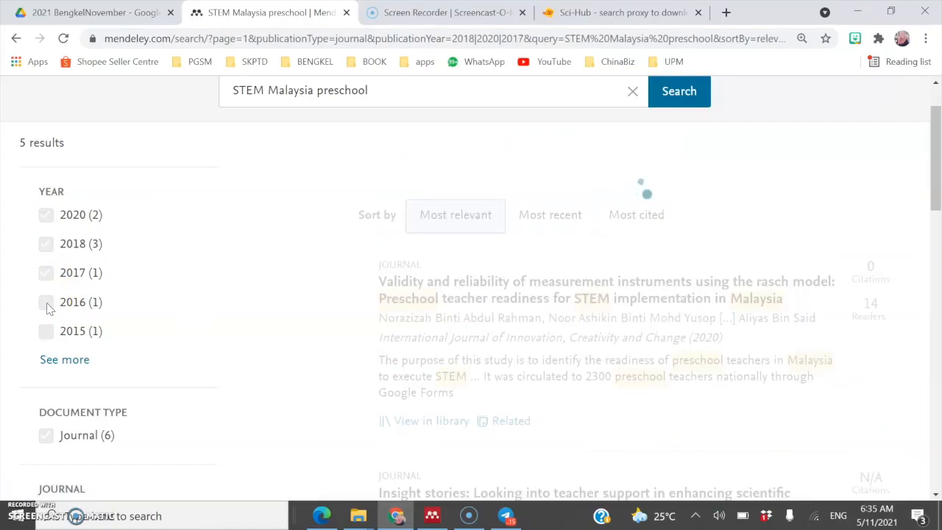
{"action": "left_click", "coordinate": [46, 331]}
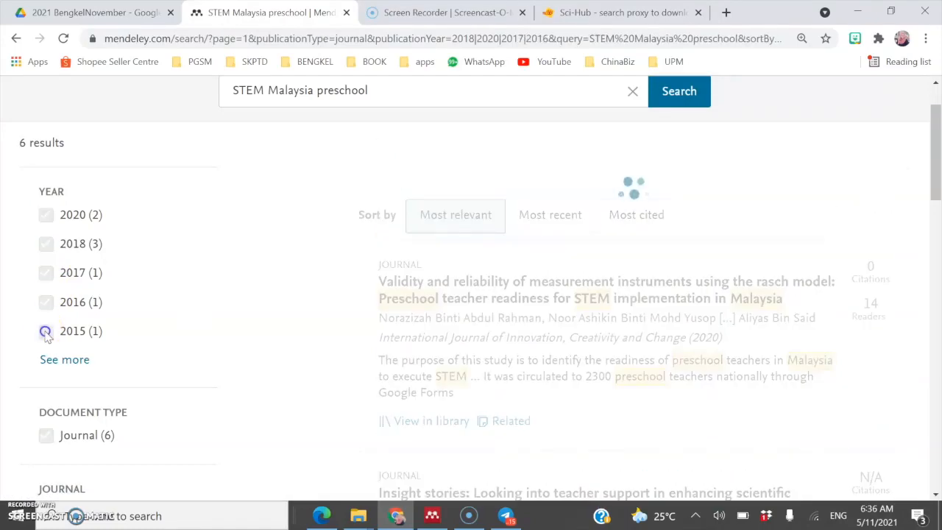
{"action": "left_click", "coordinate": [13, 515]}
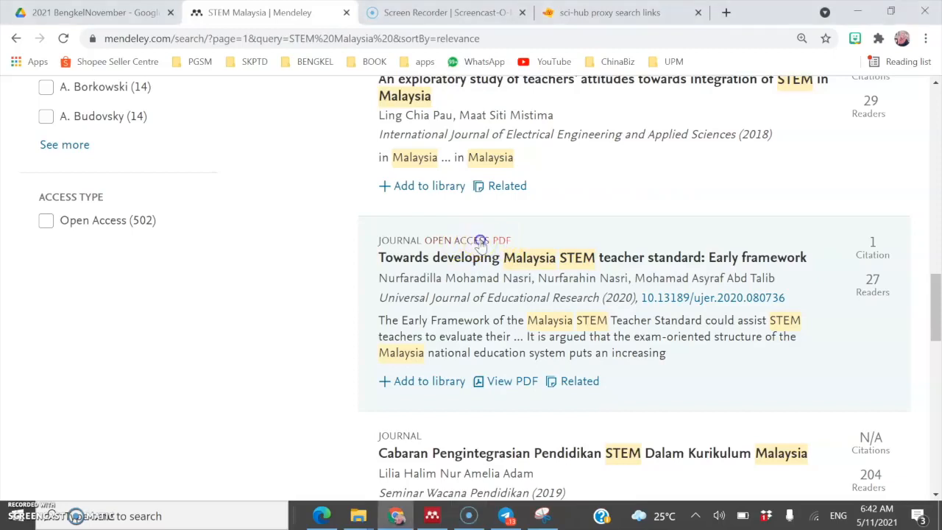
Step: Open the teacher-standard paper's PDF in a new tab, add it to the library, and download it
{"action": "left_click", "coordinate": [479, 244]}
{"action": "left_click", "coordinate": [799, 295]}
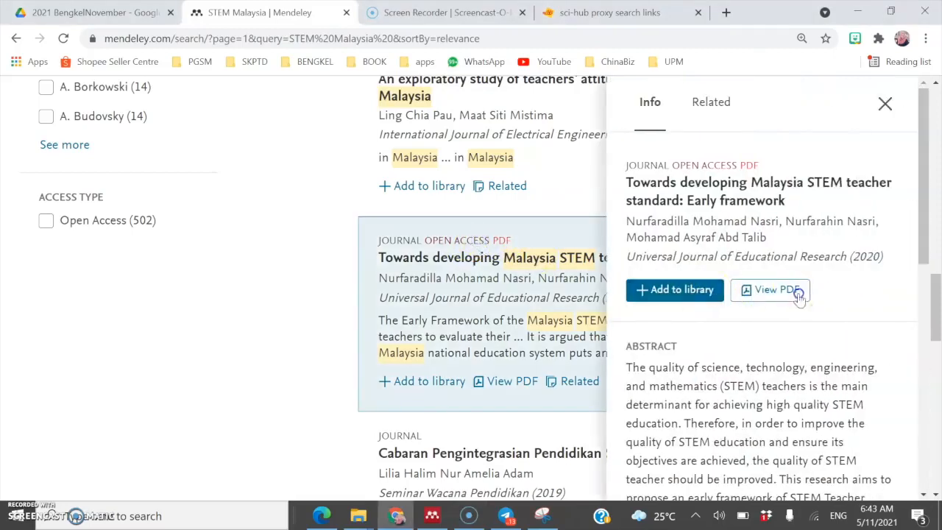
{"action": "left_click", "coordinate": [781, 297]}
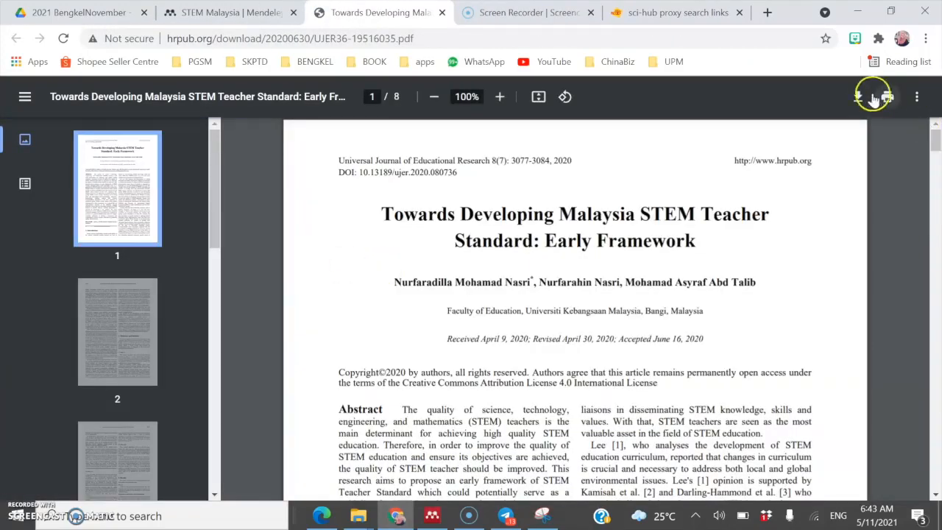
{"action": "left_click", "coordinate": [228, 12]}
{"action": "left_click", "coordinate": [664, 293]}
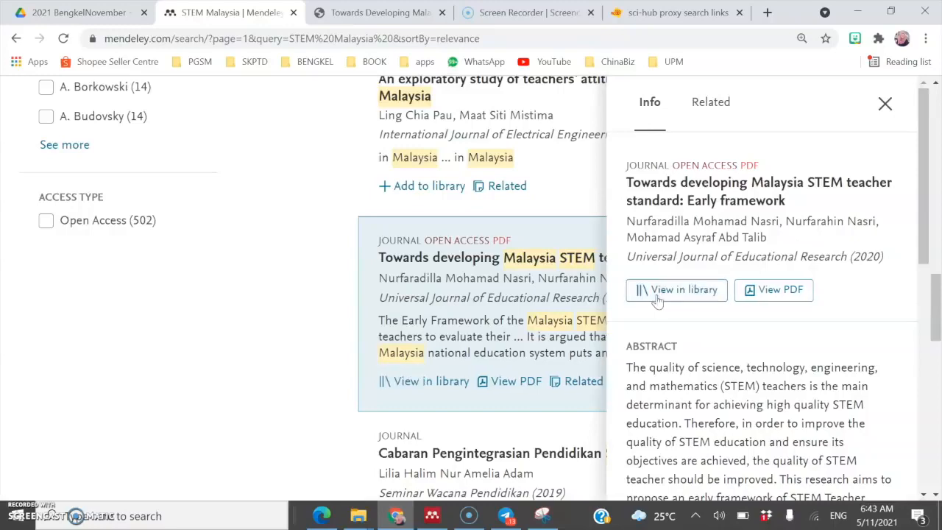
{"action": "left_click", "coordinate": [375, 15]}
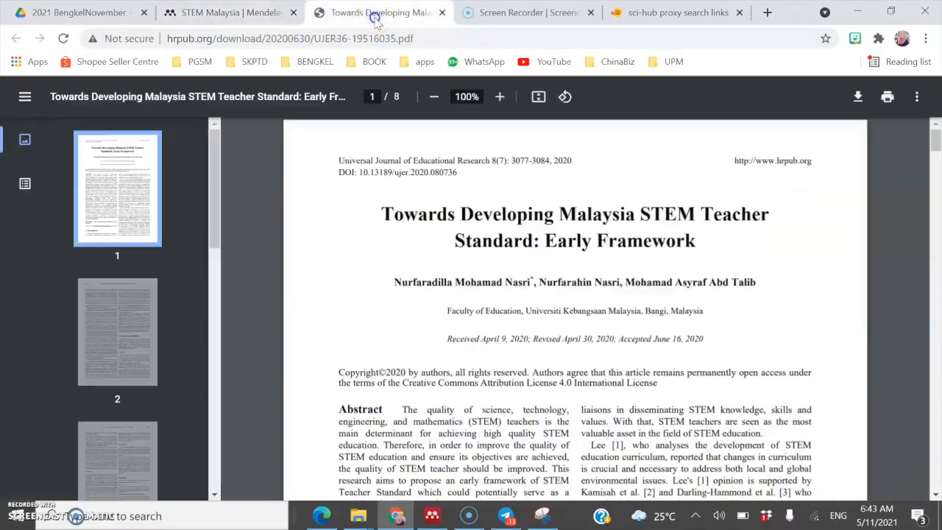
{"action": "left_click", "coordinate": [856, 97]}
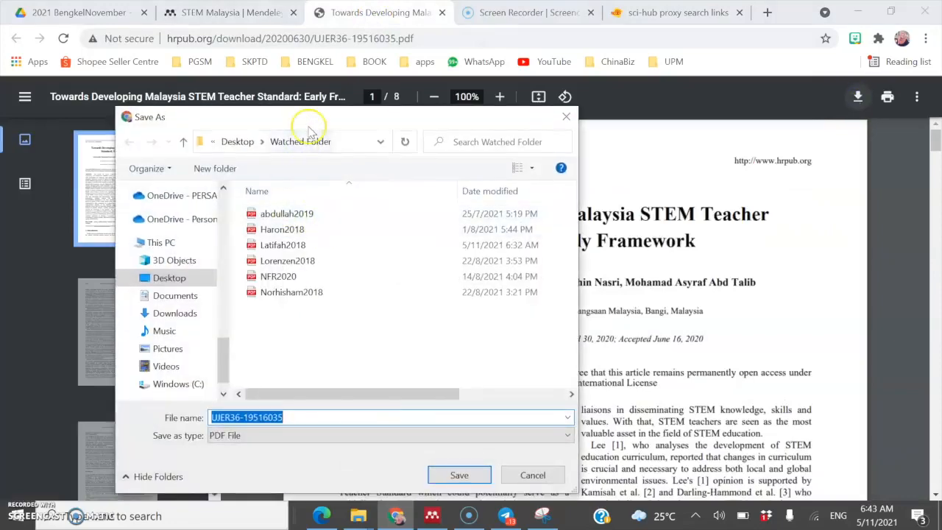
Step: Save the teacher-standard PDF into Watched Folder as Nurfaradila2020 and view it in Edge
{"action": "left_click_drag", "start_coordinate": [313, 119], "coordinate": [352, 118]}
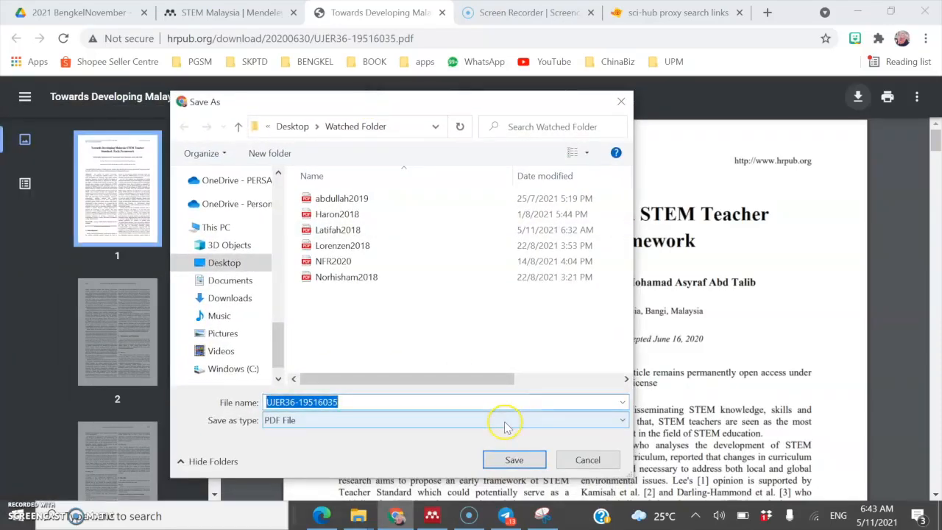
{"action": "type", "text": "NU"}
{"action": "key", "text": "BackSpace"}
{"action": "key", "text": "BackSpace"}
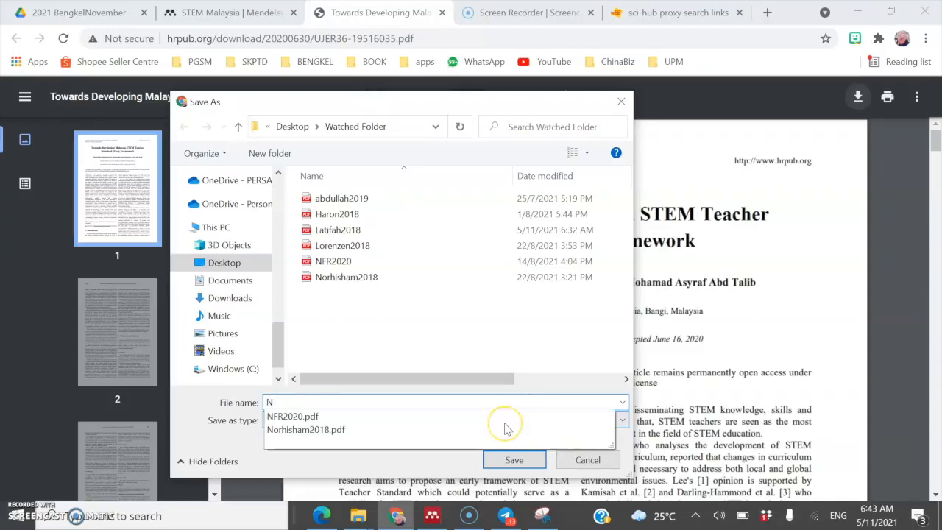
{"action": "type", "text": "urfaradila202"}
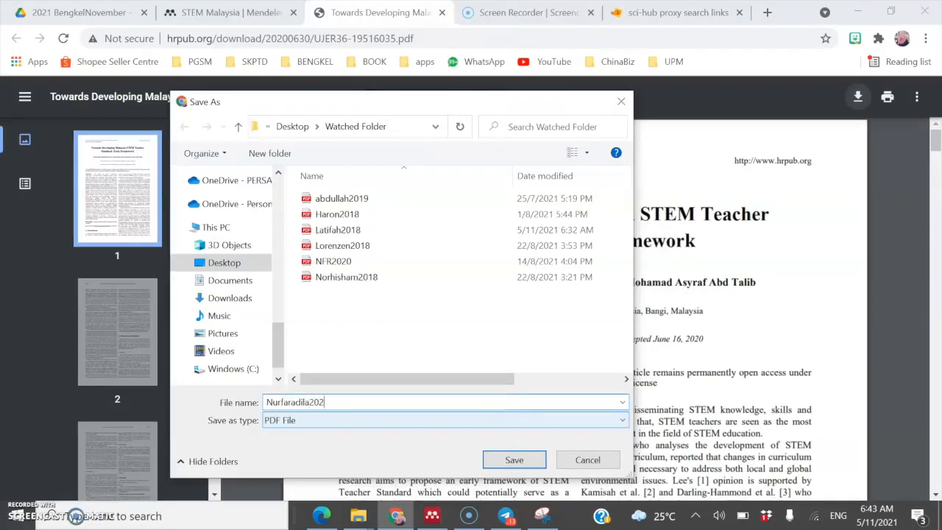
{"action": "type", "text": "0"}
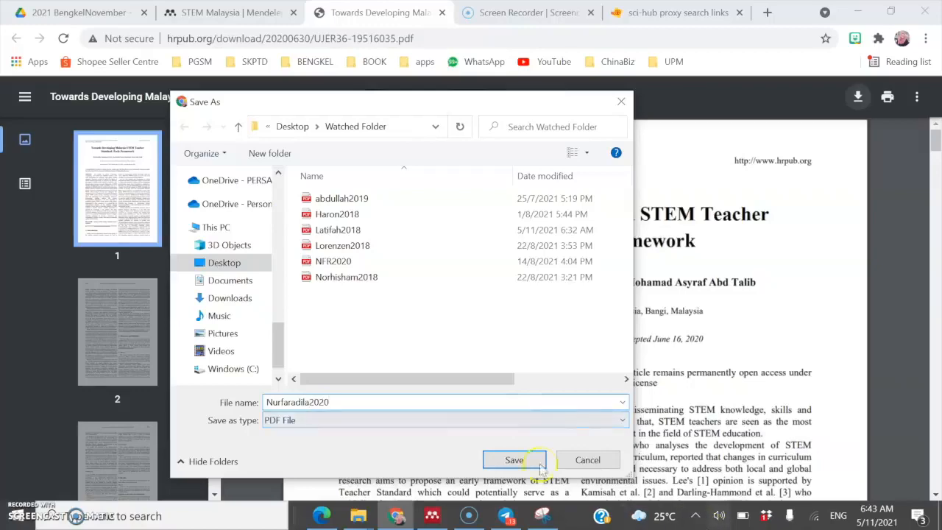
{"action": "left_click", "coordinate": [513, 459]}
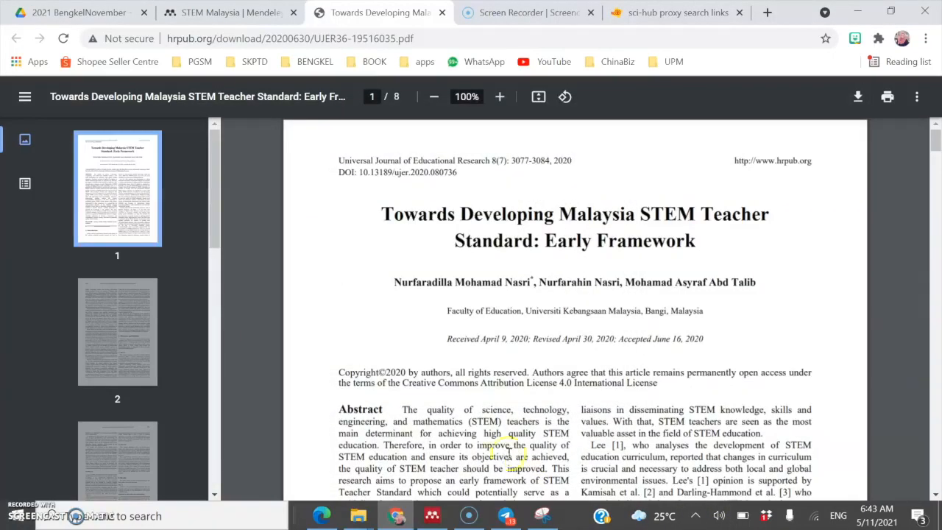
{"action": "left_click", "coordinate": [324, 519]}
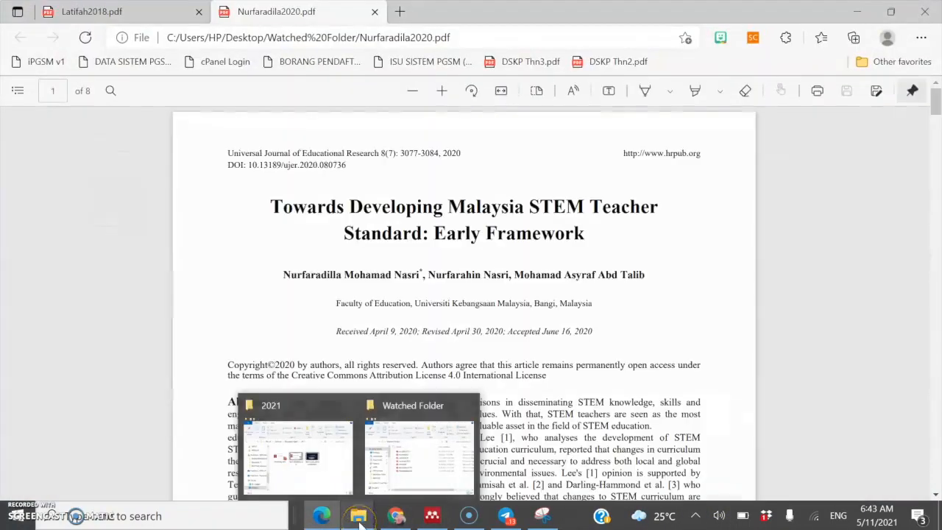
Step: Open the teacher-standard paper's PDF in Mendeley Desktop with its details alongside
{"action": "left_click", "coordinate": [432, 515]}
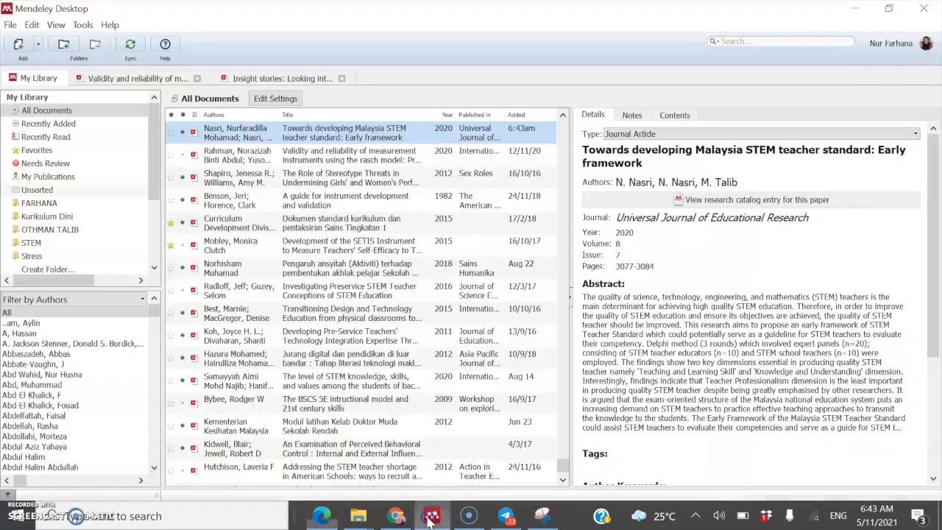
{"action": "left_click", "coordinate": [571, 308]}
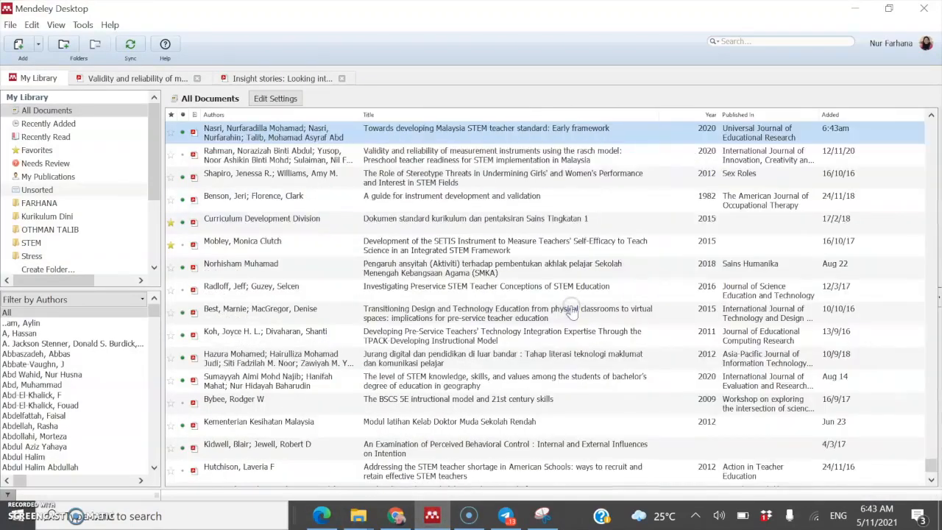
{"action": "double_click", "coordinate": [329, 138]}
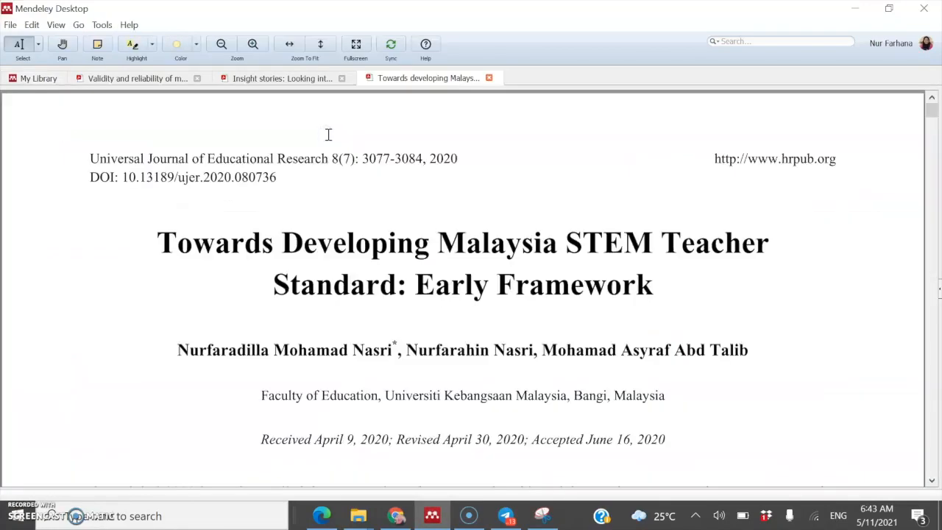
{"action": "left_click", "coordinate": [937, 293]}
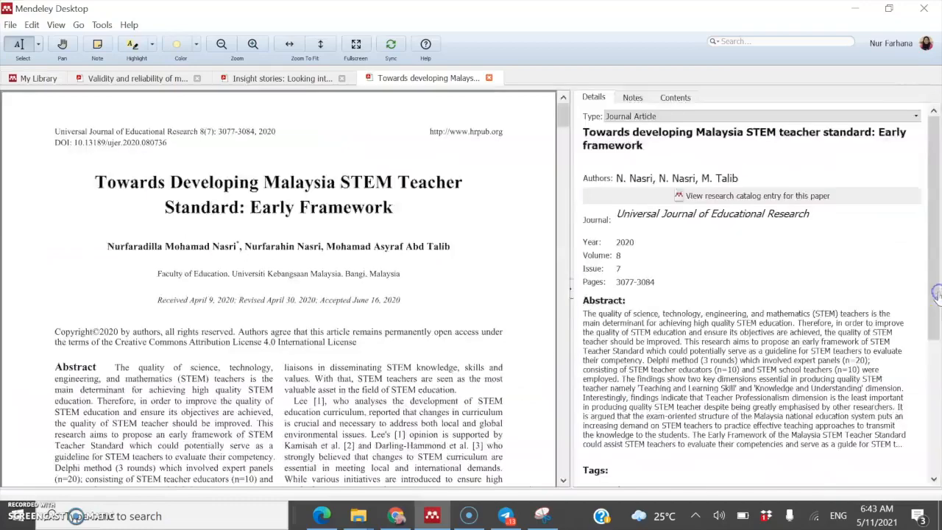
Step: Re-enter the three authors as separate full names, completing the third author's name
{"action": "left_click", "coordinate": [666, 174]}
{"action": "left_click_drag", "start_coordinate": [746, 203], "coordinate": [615, 179]}
{"action": "type", "text": "N"}
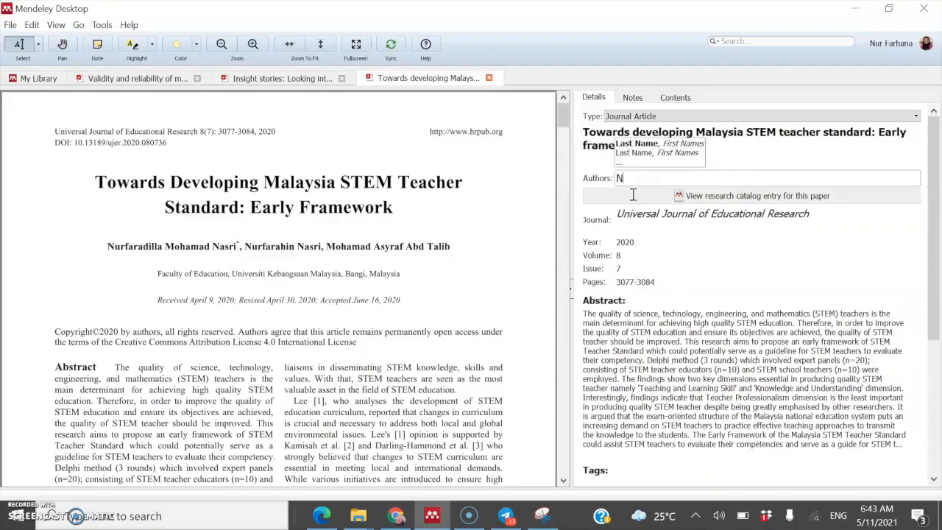
{"action": "type", "text": "urfara"}
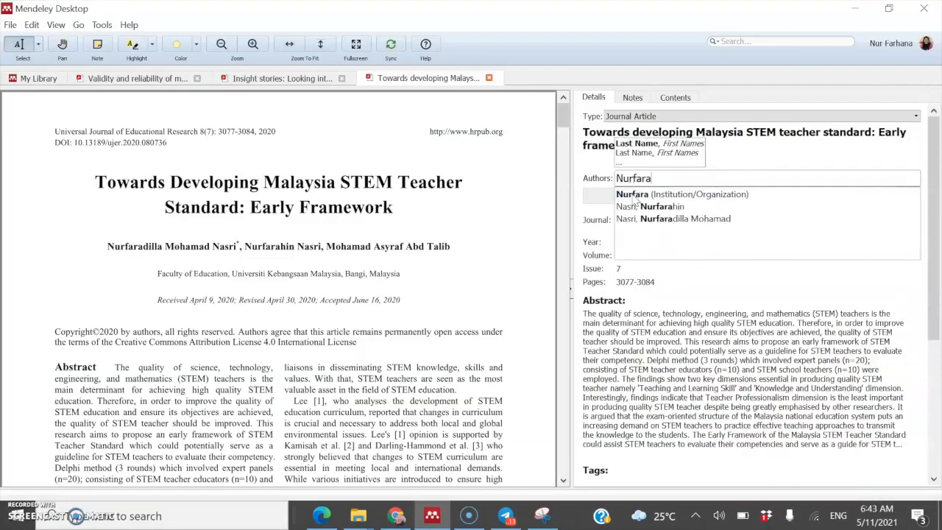
{"action": "type", "text": "dilla"}
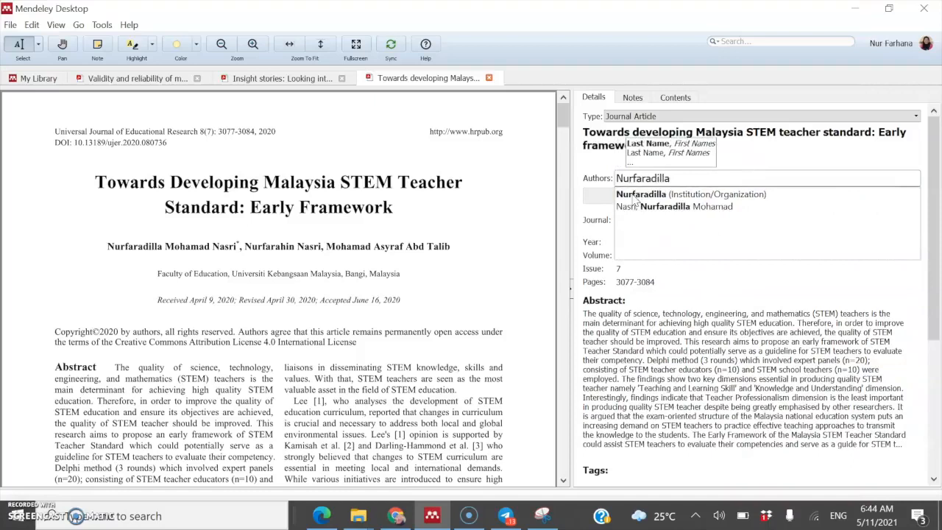
{"action": "type", "text": " M"}
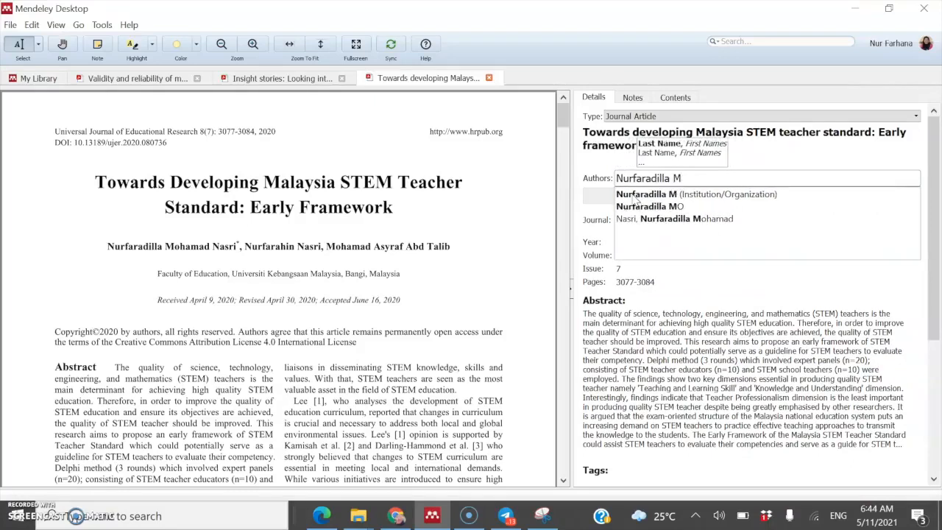
{"action": "type", "text": "ohamad"}
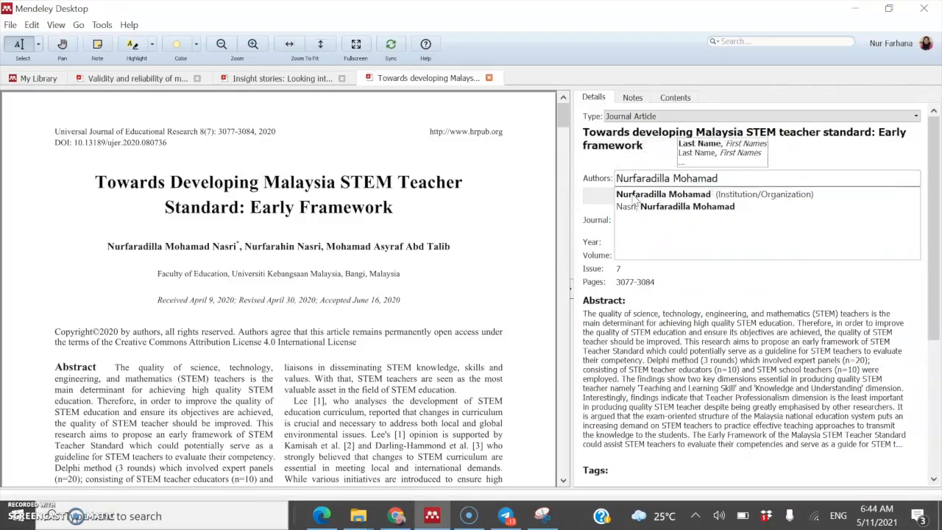
{"action": "type", "text": " Nasri"}
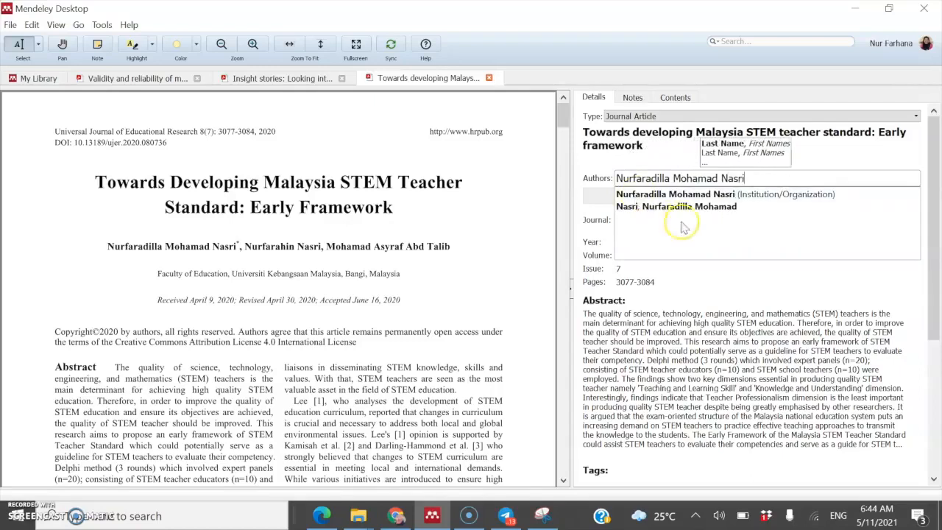
{"action": "left_click", "coordinate": [685, 196]}
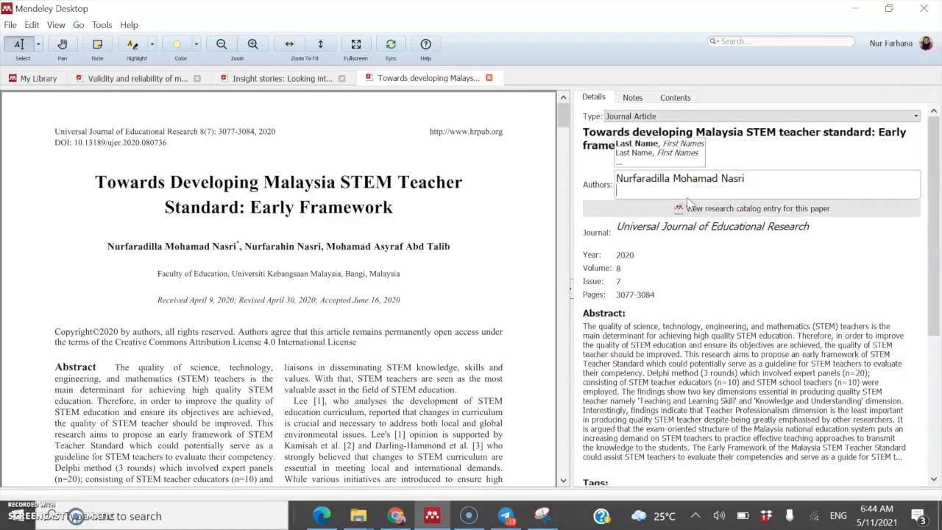
{"action": "type", "text": "Nu"}
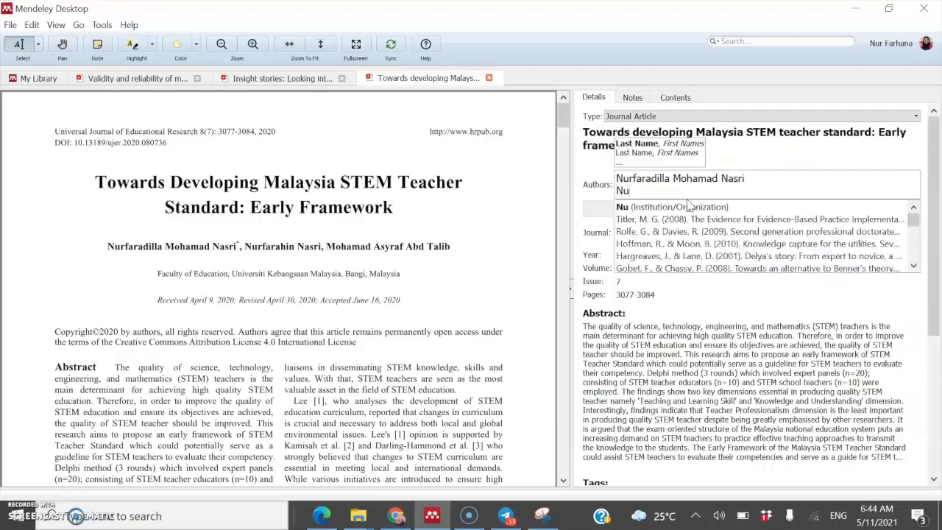
{"action": "type", "text": "rfarahin"}
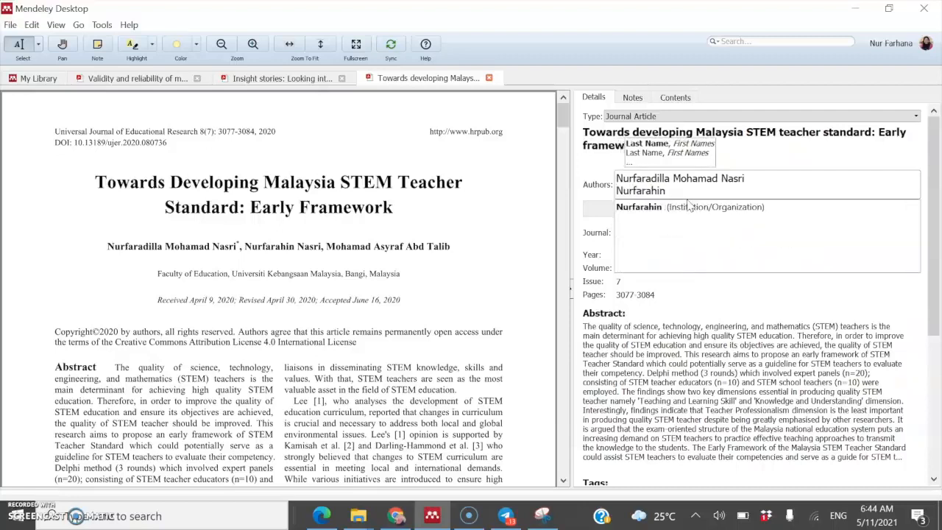
{"action": "type", "text": " Nasri"}
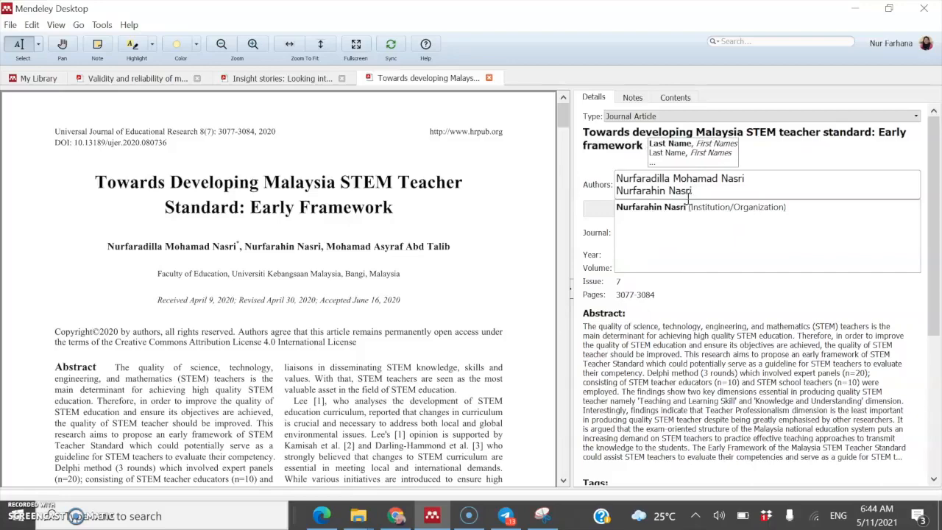
{"action": "left_click", "coordinate": [680, 208]}
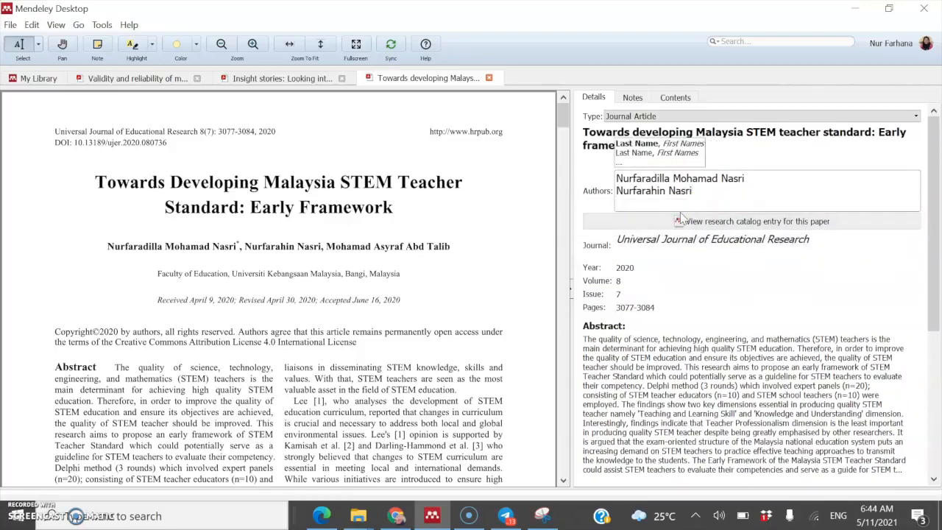
{"action": "type", "text": "Mohamad"}
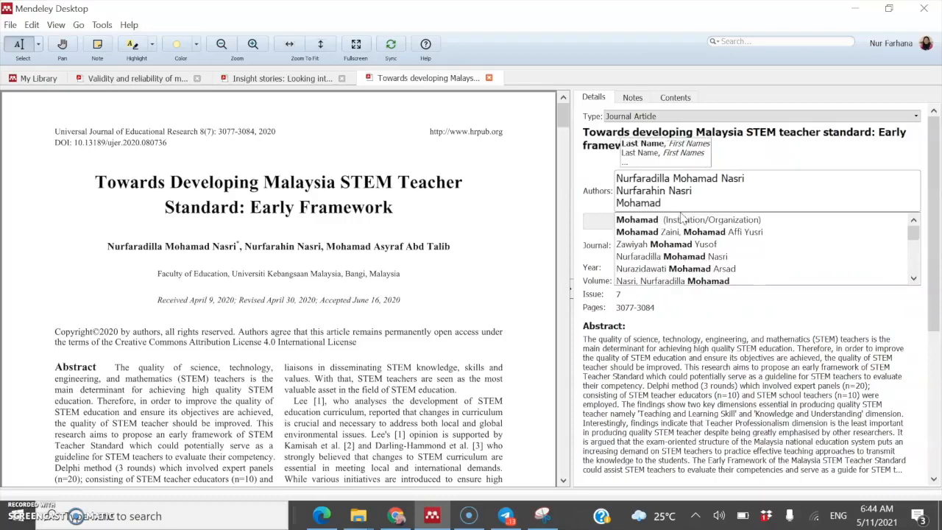
{"action": "type", "text": " Asyraf"}
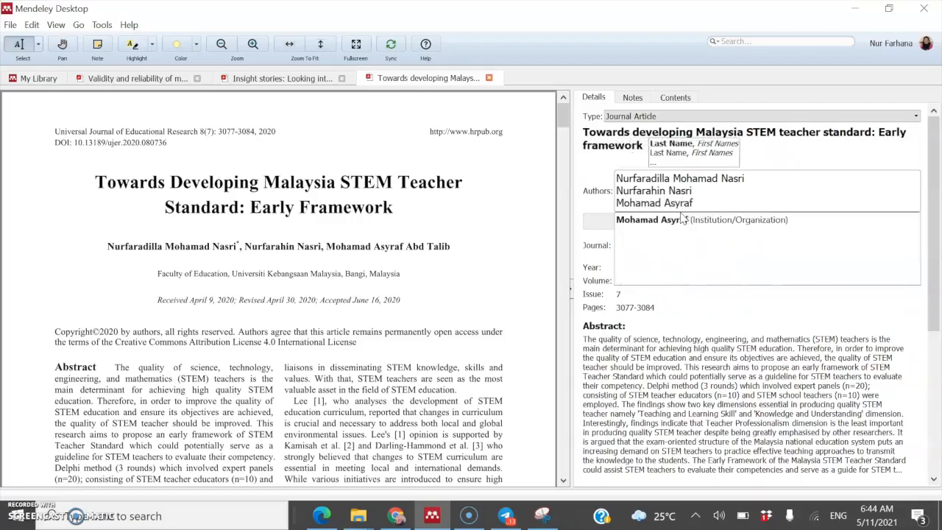
{"action": "type", "text": " Abd"}
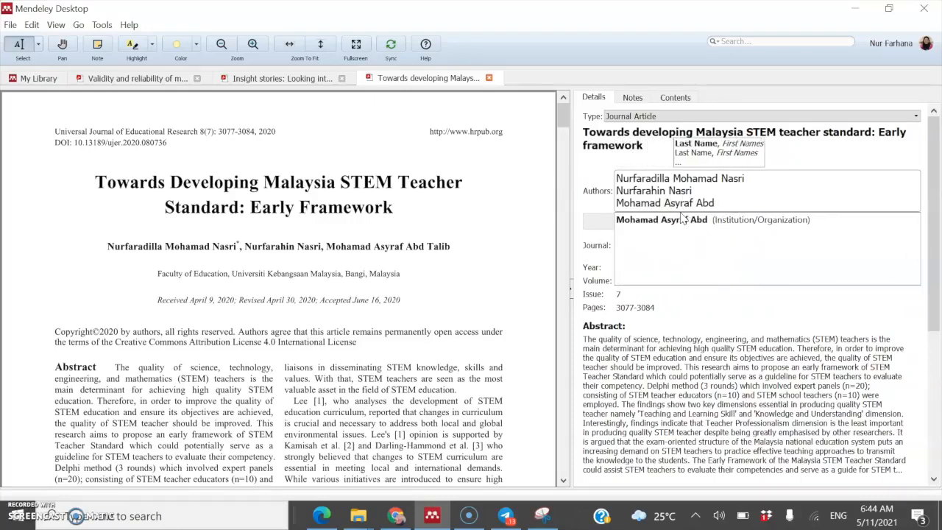
{"action": "type", "text": " Talib"}
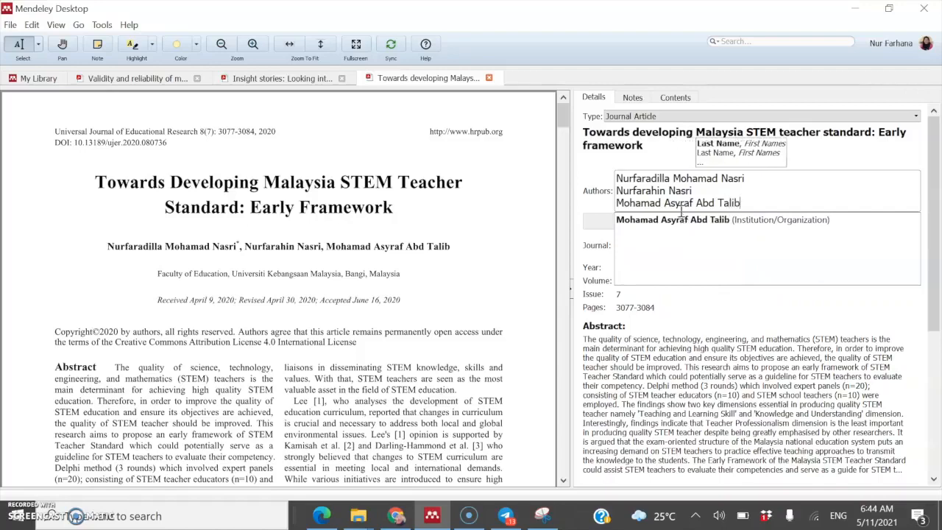
{"action": "left_click", "coordinate": [671, 220]}
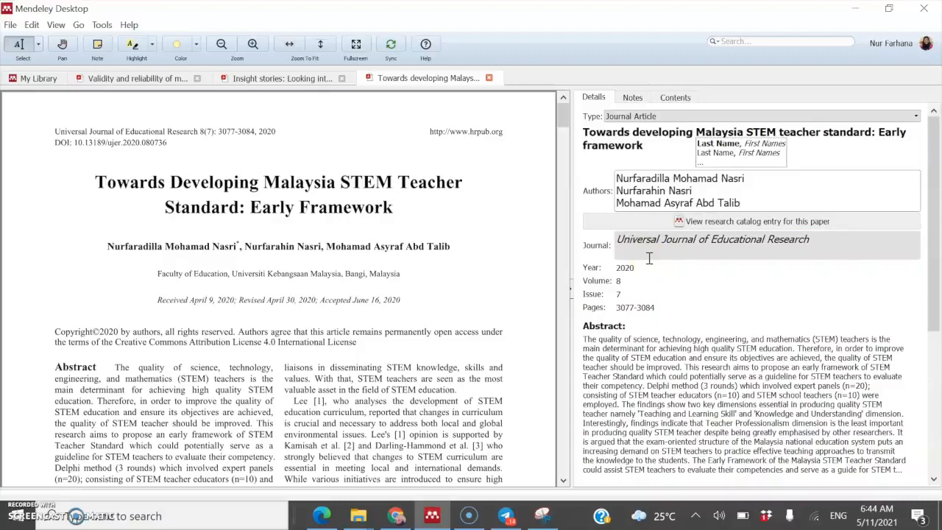
{"action": "left_click", "coordinate": [650, 268]}
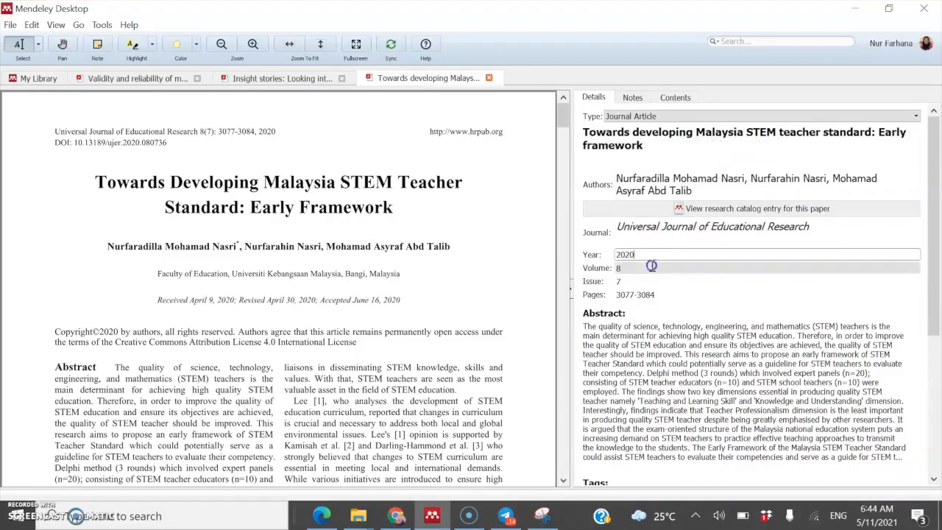
Step: Check the volume, issue and page fields, then collapse the details so the PDF fills the window
{"action": "left_click", "coordinate": [653, 271]}
{"action": "left_click", "coordinate": [654, 280]}
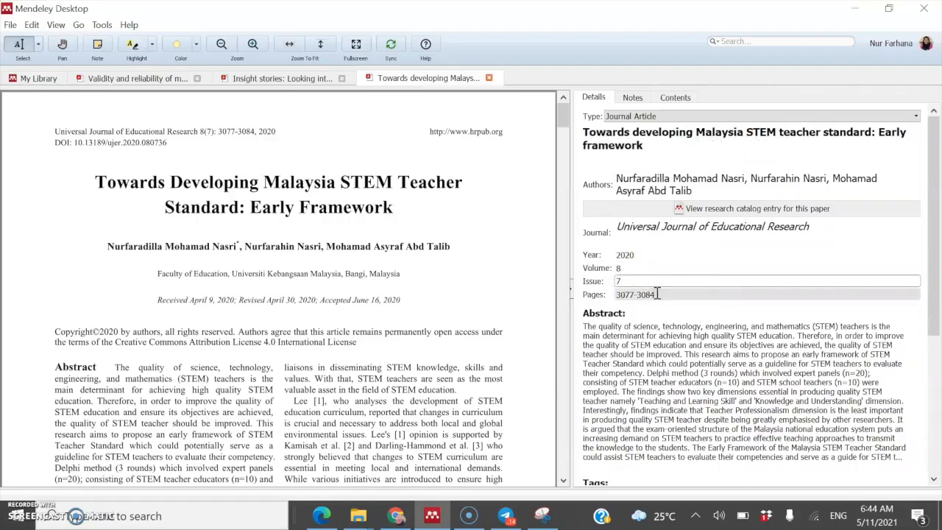
{"action": "left_click", "coordinate": [657, 293]}
{"action": "scroll", "coordinate": [690, 354], "scroll_direction": "down", "scroll_amount": 5}
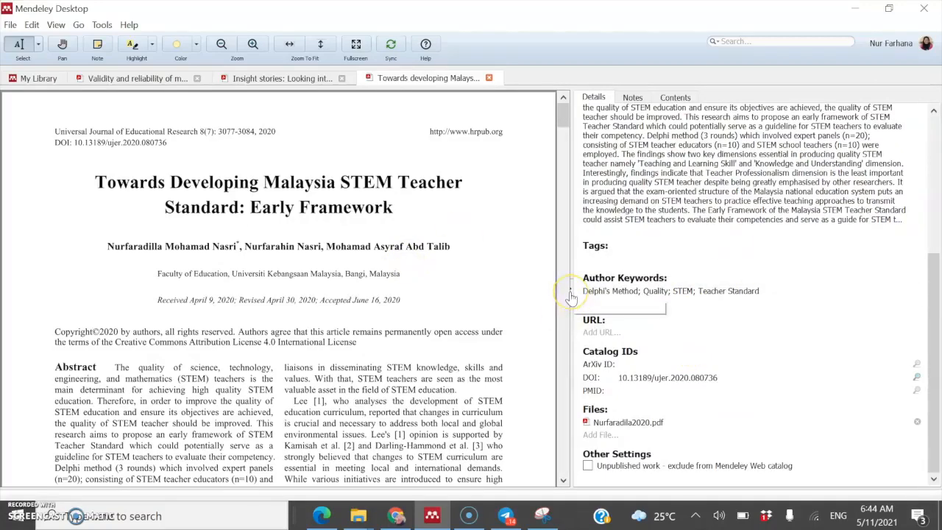
{"action": "left_click", "coordinate": [571, 296]}
{"action": "scroll", "coordinate": [397, 283], "scroll_direction": "down", "scroll_amount": 12}
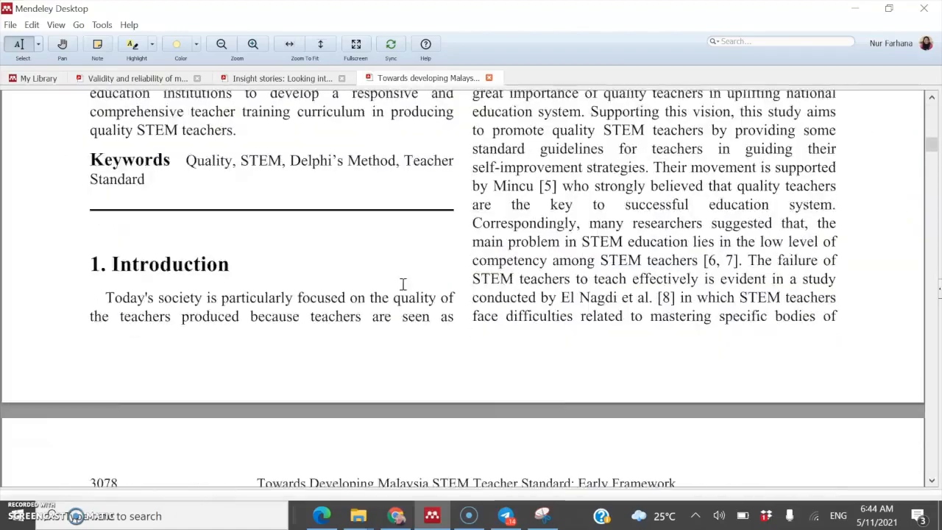
{"action": "scroll", "coordinate": [403, 284], "scroll_direction": "up", "scroll_amount": 12}
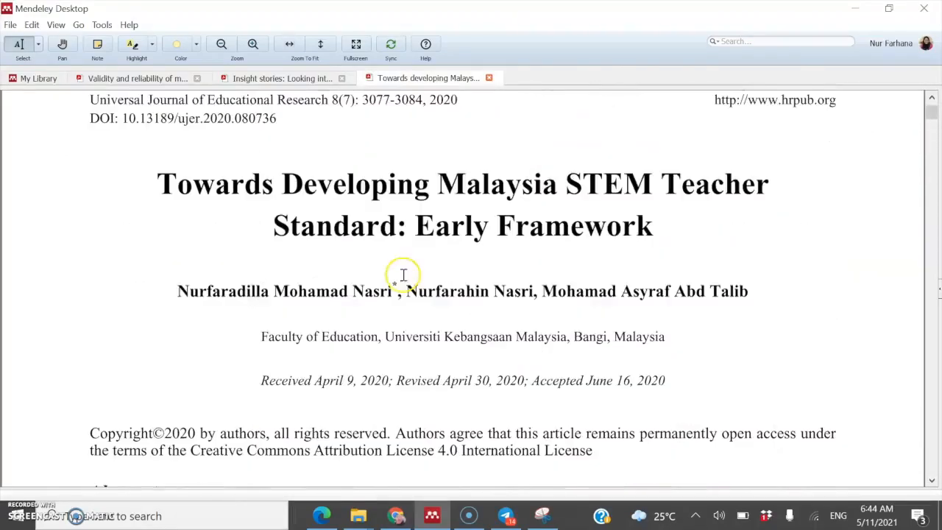
{"action": "left_click", "coordinate": [367, 258]}
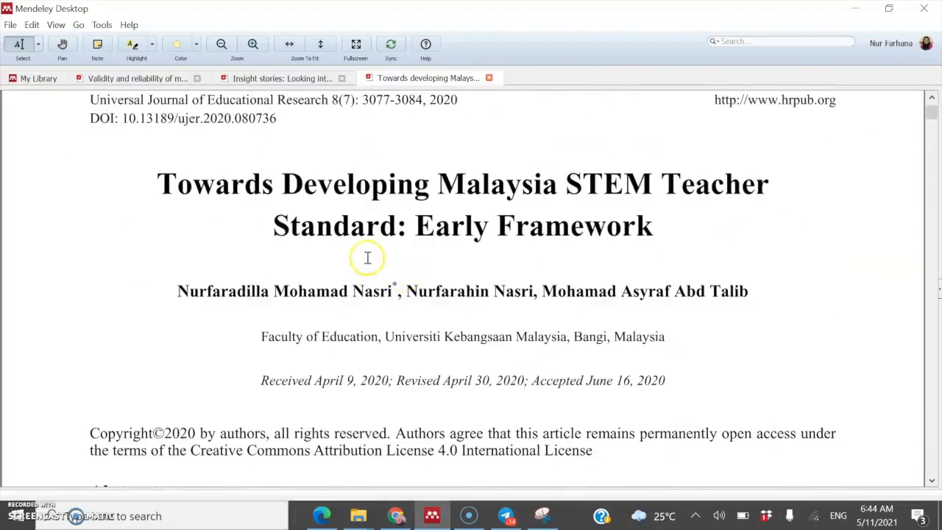
{"action": "scroll", "coordinate": [461, 399], "scroll_direction": "up", "scroll_amount": 2}
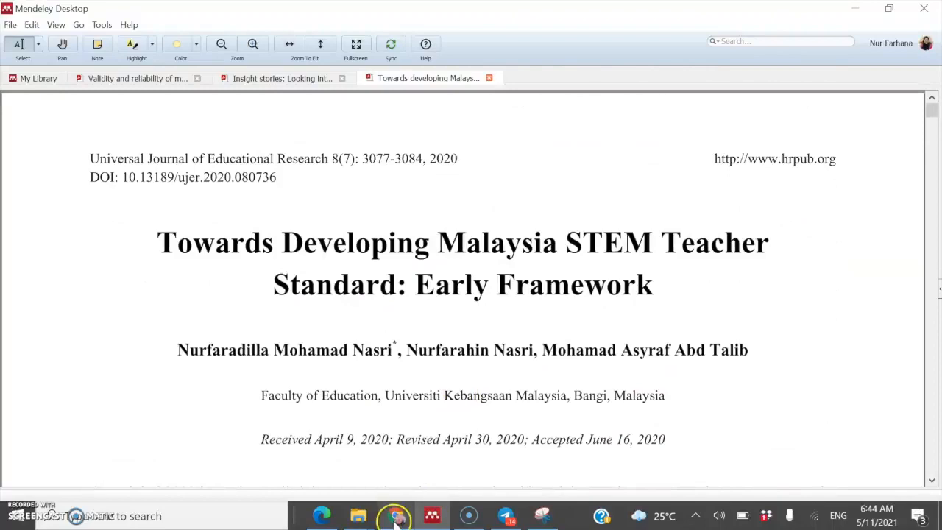
{"action": "left_click", "coordinate": [396, 515]}
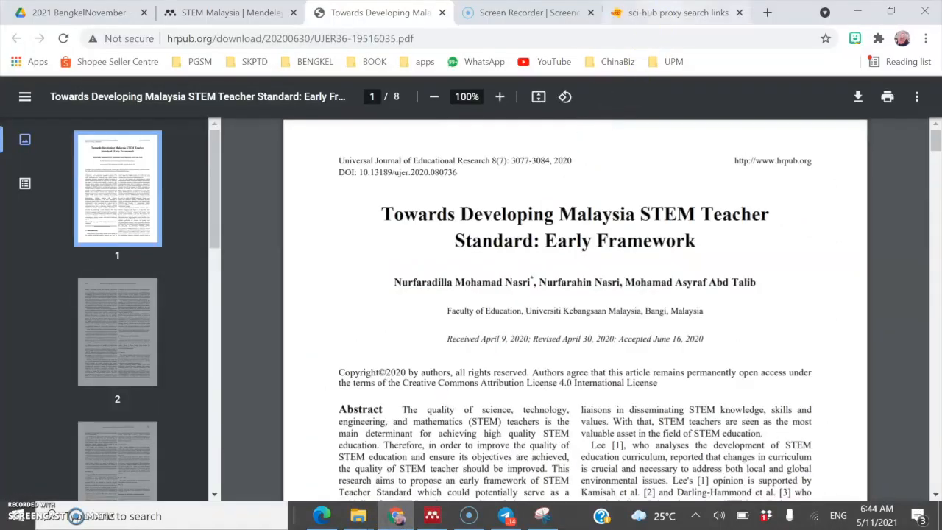
{"action": "left_click", "coordinate": [672, 9]}
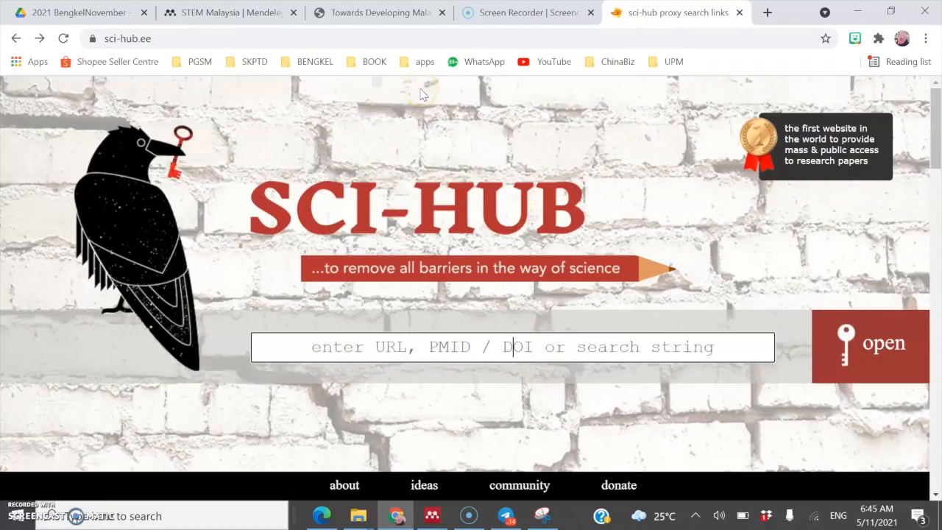
{"action": "left_click", "coordinate": [221, 13]}
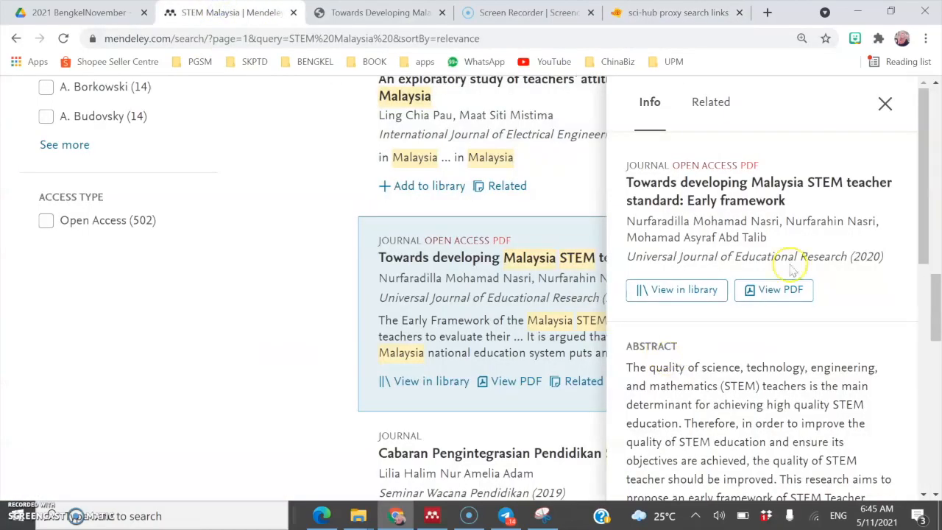
{"action": "scroll", "coordinate": [768, 283], "scroll_direction": "down", "scroll_amount": 8}
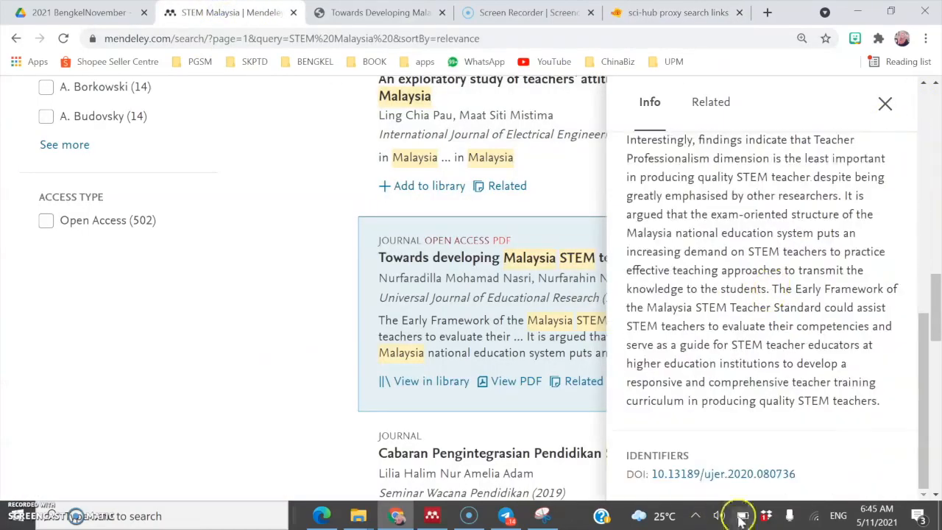
{"action": "left_click", "coordinate": [697, 6]}
{"action": "left_click", "coordinate": [457, 343]}
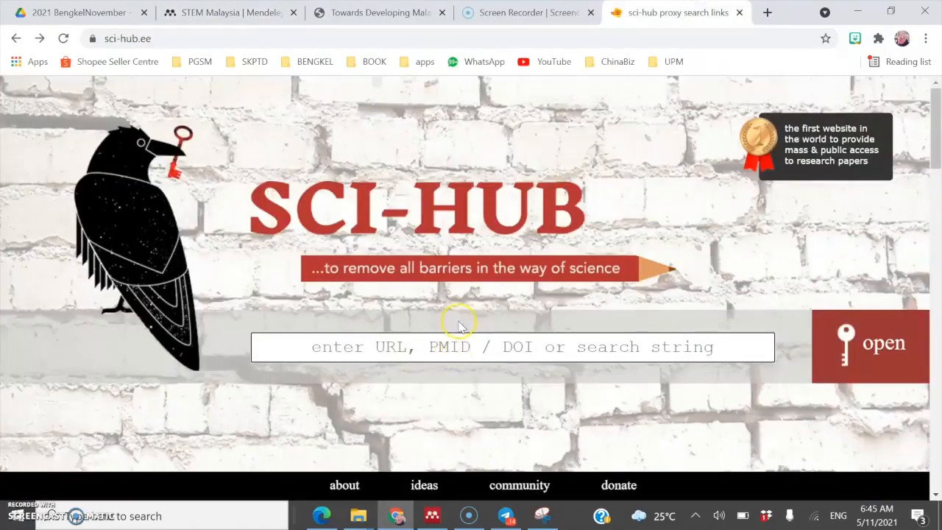
{"action": "left_click", "coordinate": [352, 519]}
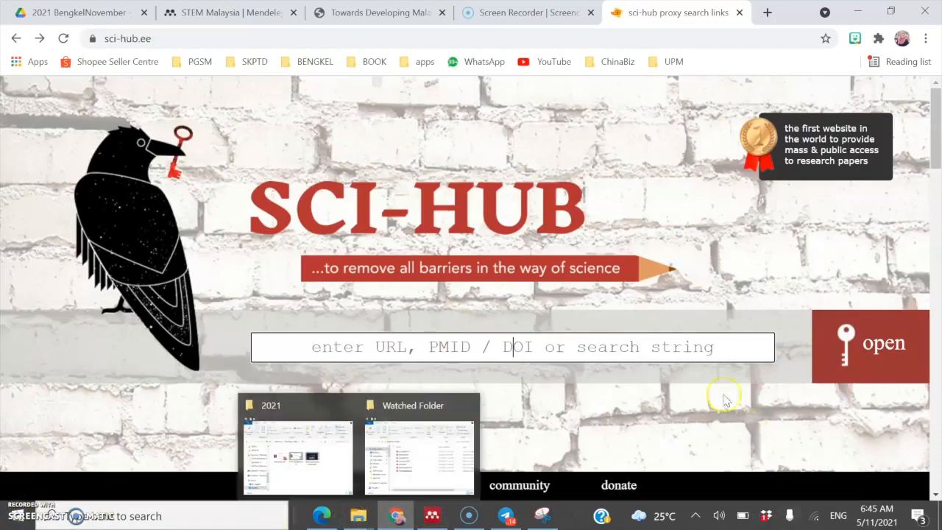
{"action": "left_click", "coordinate": [621, 431]}
{"action": "left_click", "coordinate": [425, 518]}
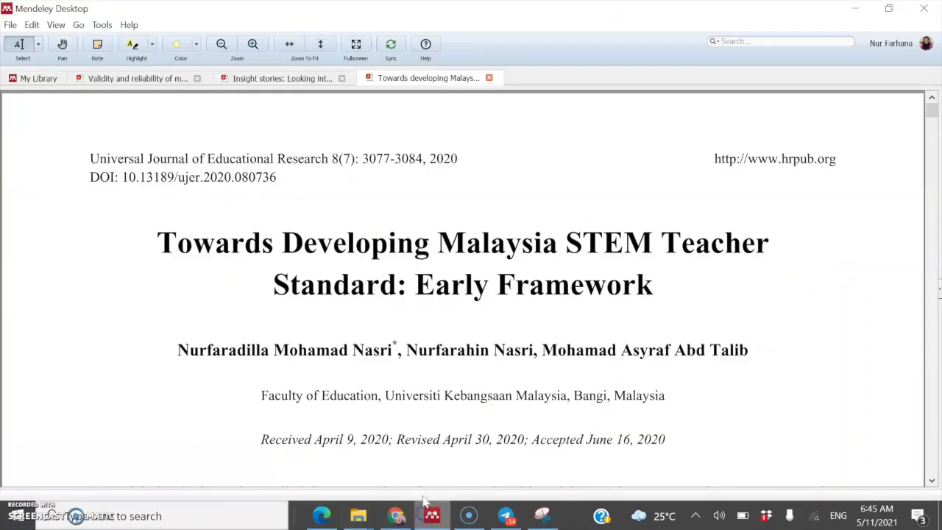
Step: Return to the full My Library list and select the STEM teacher standard paper
{"action": "left_click", "coordinate": [41, 78]}
{"action": "left_click", "coordinate": [194, 137]}
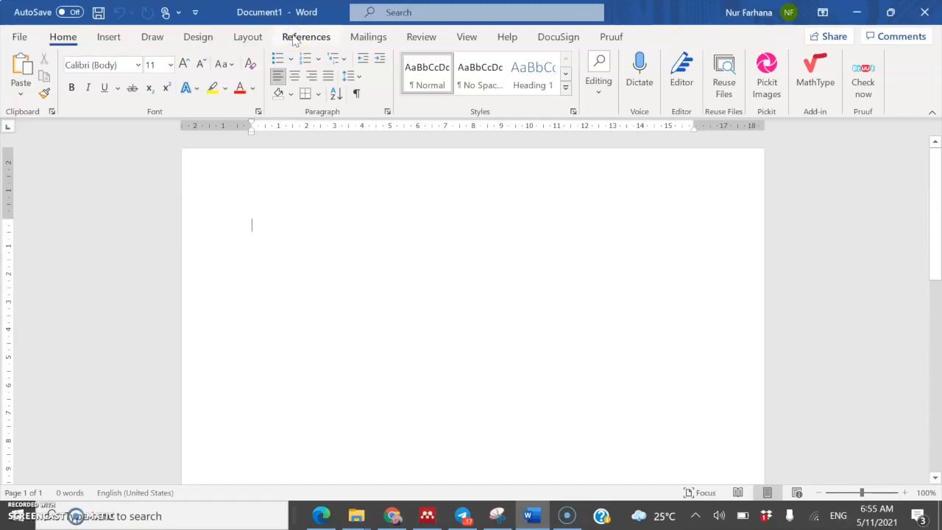
Step: Show Word's References tools with the Mendeley APA citation add-in, then return to Mendeley Desktop
{"action": "left_click", "coordinate": [295, 39]}
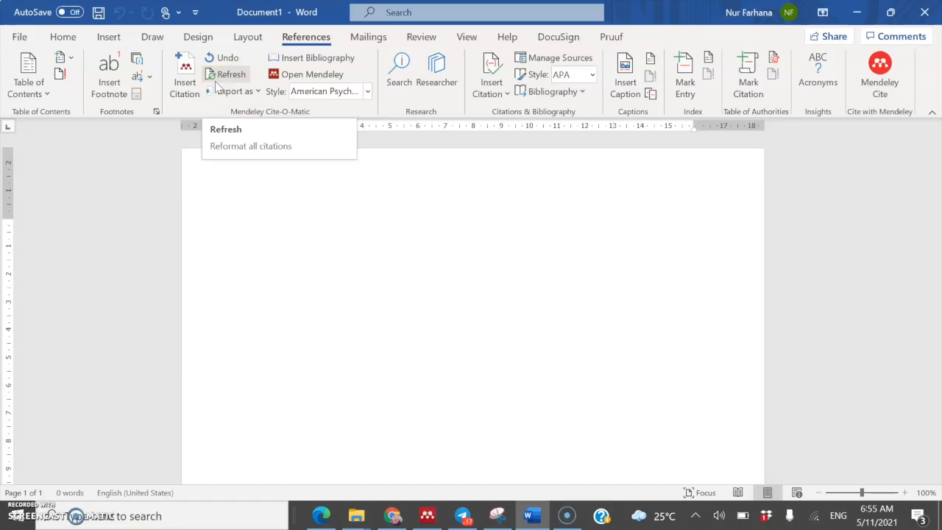
{"action": "left_click", "coordinate": [422, 521]}
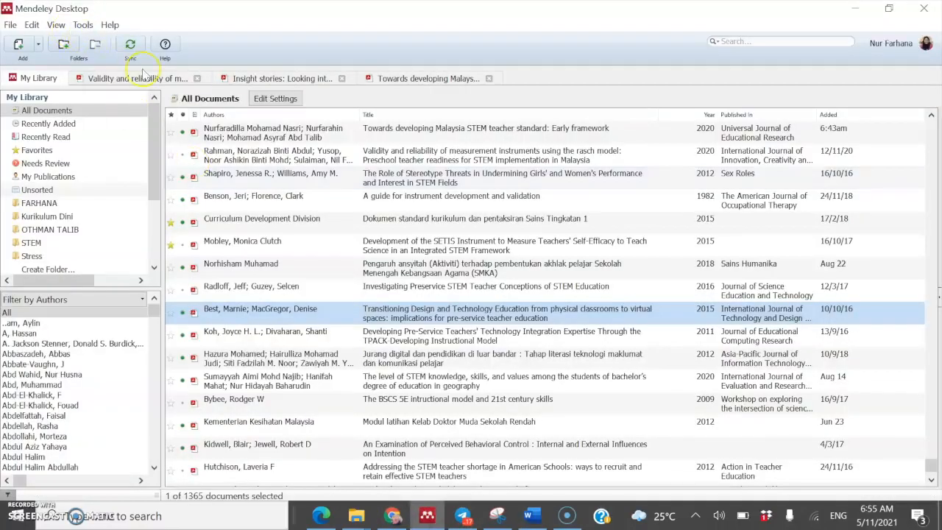
Step: Confirm the Tools menu lists Uninstall MS Word Plugin, then go back to Word
{"action": "left_click", "coordinate": [81, 24]}
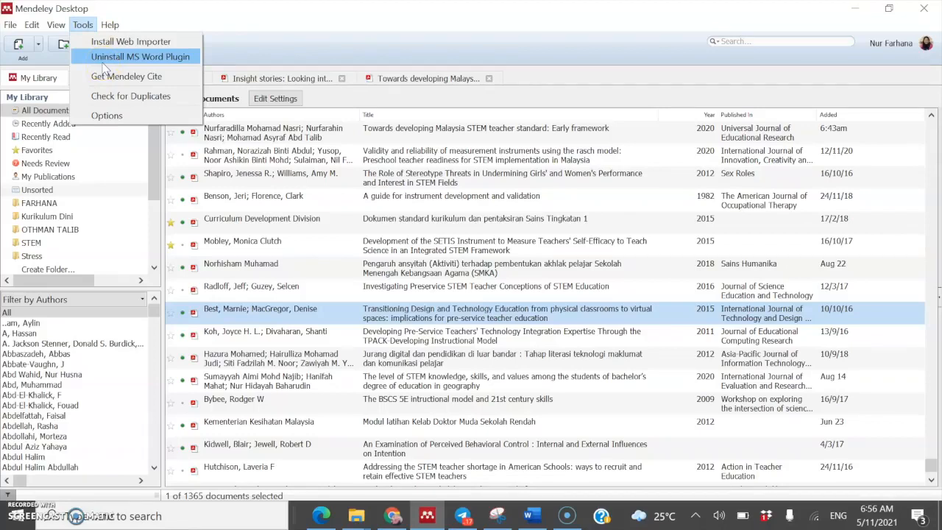
{"action": "left_click", "coordinate": [531, 516]}
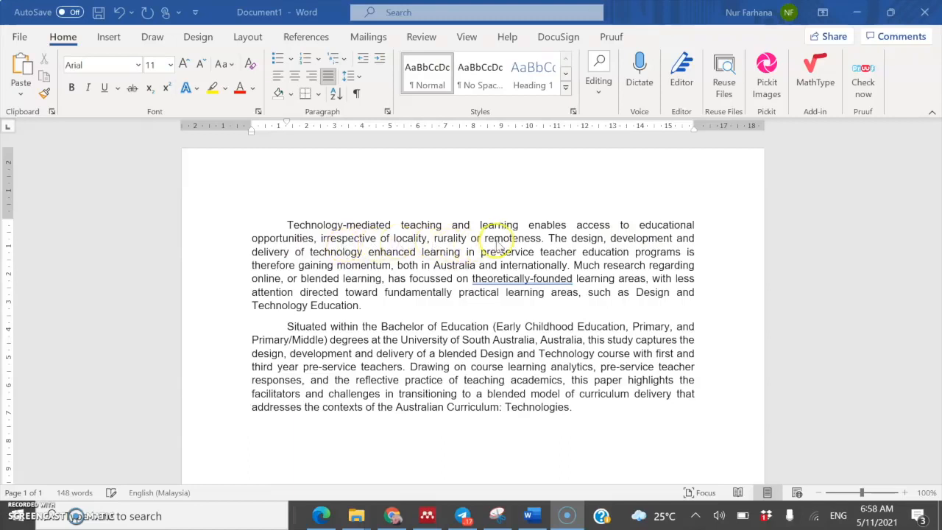
Step: Place the insertion point right after 'remoteness.' in the first abstract paragraph
{"action": "left_click", "coordinate": [539, 238]}
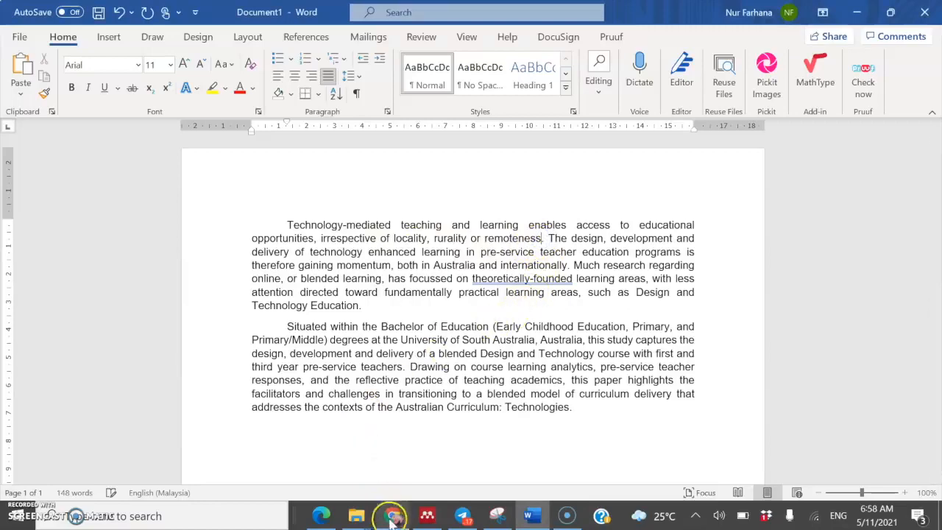
Step: Bring Mendeley Desktop forward and close the Transitioning Design and Technology Education PDF
{"action": "mouse_move", "coordinate": [427, 517]}
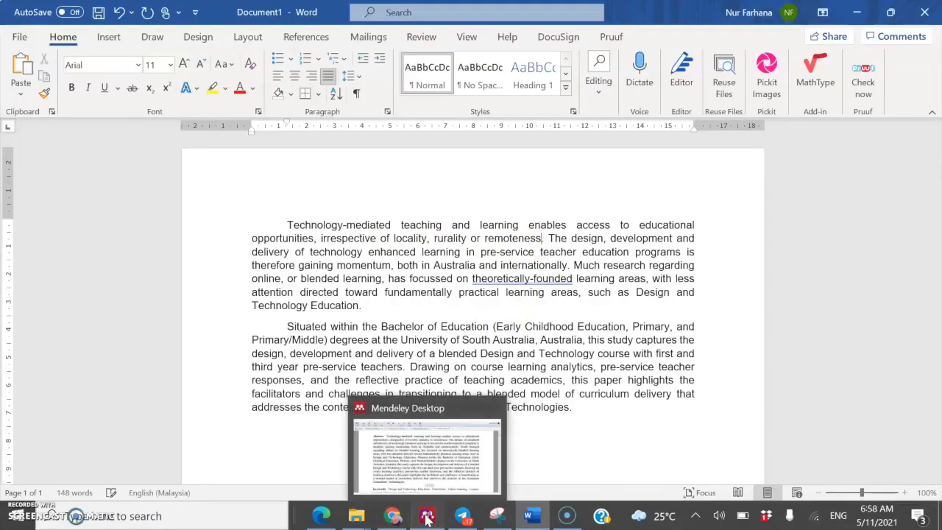
{"action": "left_click", "coordinate": [427, 517]}
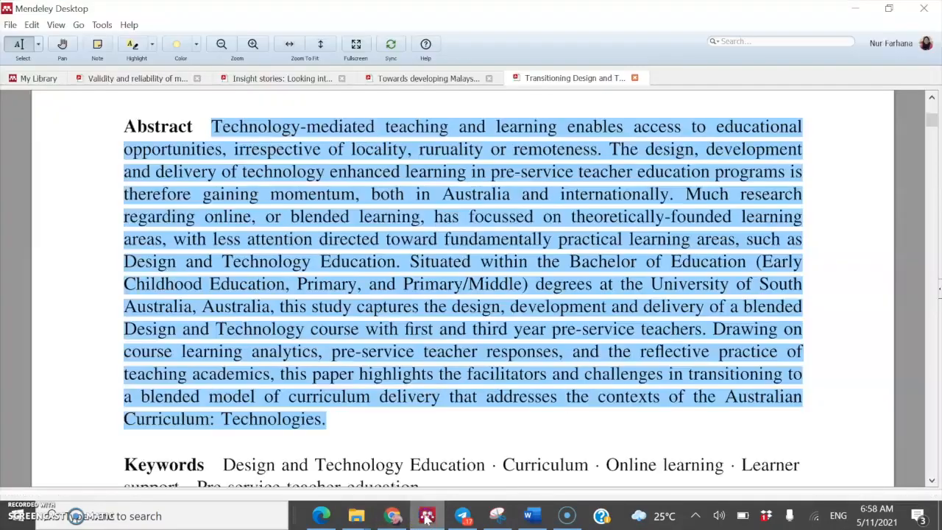
{"action": "left_click", "coordinate": [634, 77]}
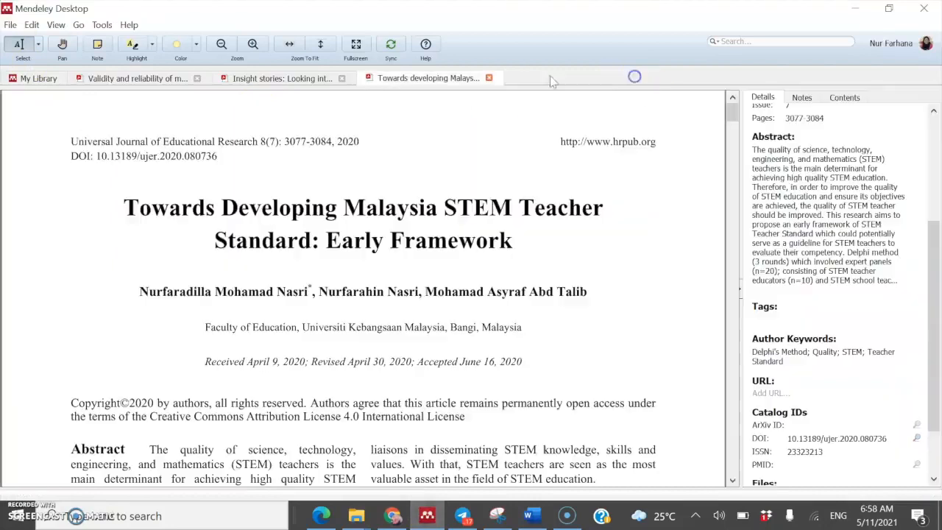
Step: View the 2011 TPACK instructional model paper's details in My Library, then return to Word
{"action": "left_click", "coordinate": [28, 77]}
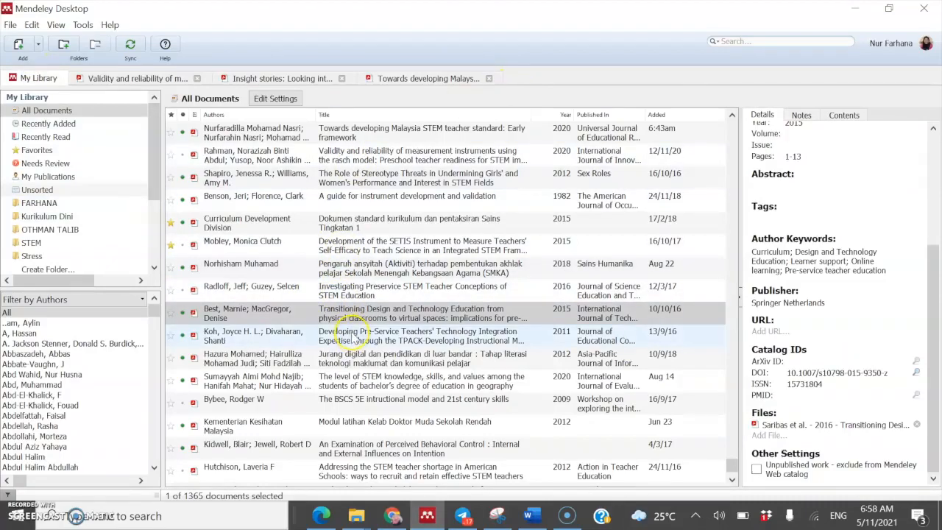
{"action": "left_click", "coordinate": [353, 337]}
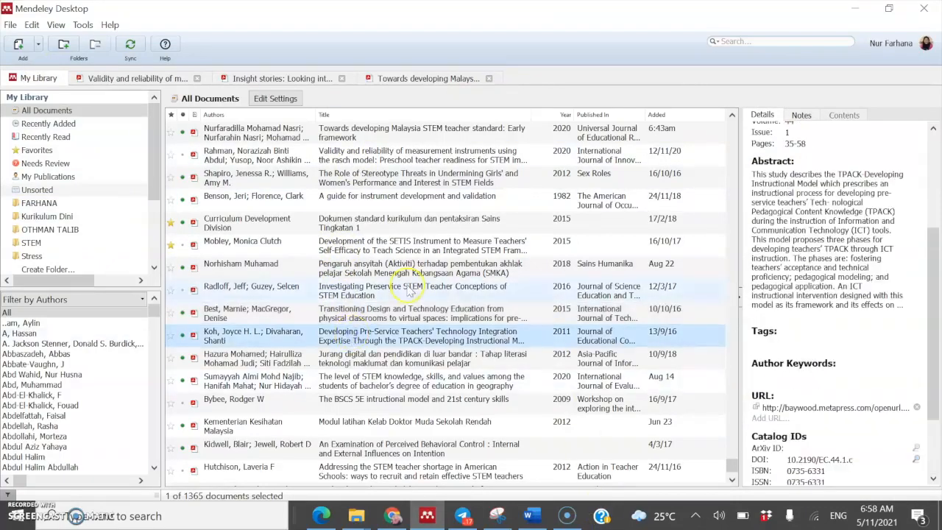
{"action": "scroll", "coordinate": [897, 347], "scroll_direction": "up", "scroll_amount": 2}
{"action": "scroll", "coordinate": [897, 347], "scroll_direction": "up", "scroll_amount": 2}
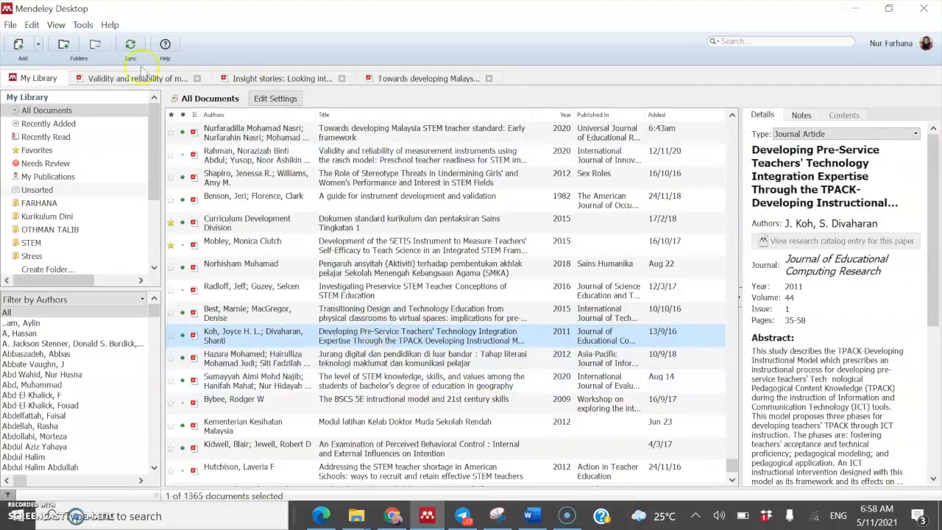
{"action": "left_click", "coordinate": [532, 517]}
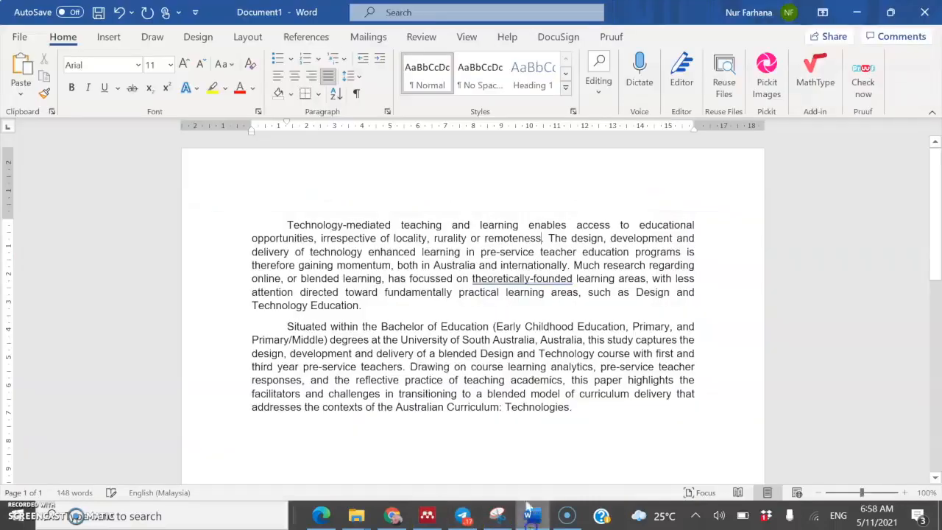
Step: Cite Koh & Divaharan (2011) after 'remoteness' via Mendeley, then bring Mendeley back up
{"action": "left_click", "coordinate": [322, 38]}
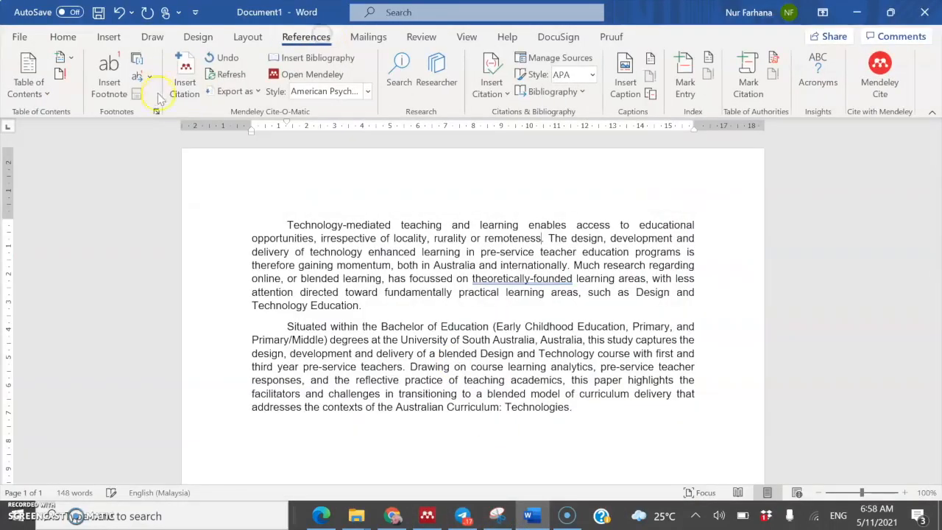
{"action": "left_click", "coordinate": [185, 81]}
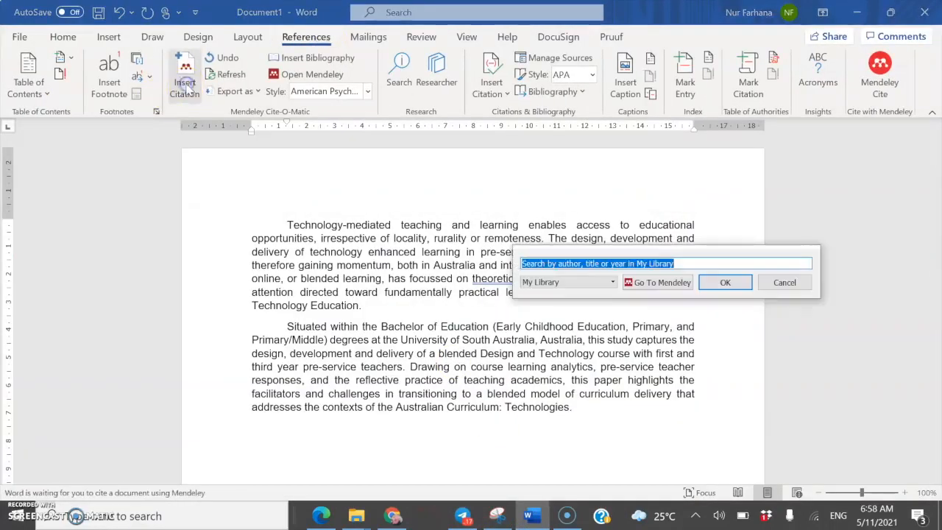
{"action": "left_click", "coordinate": [671, 287]}
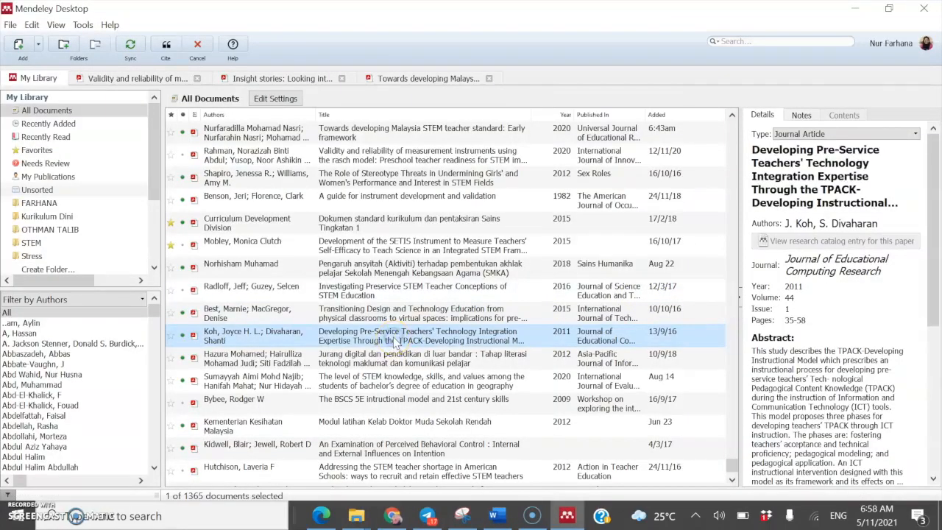
{"action": "left_click", "coordinate": [166, 46]}
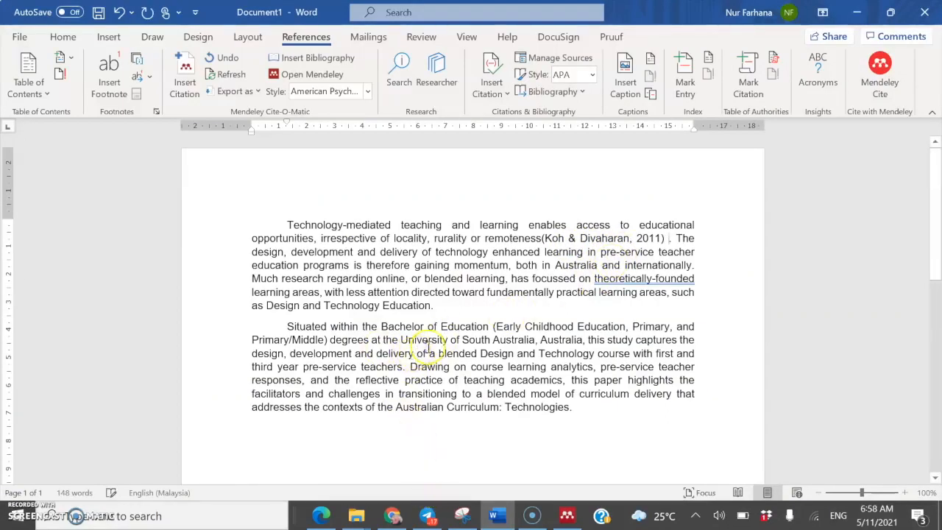
{"action": "left_click", "coordinate": [563, 517]}
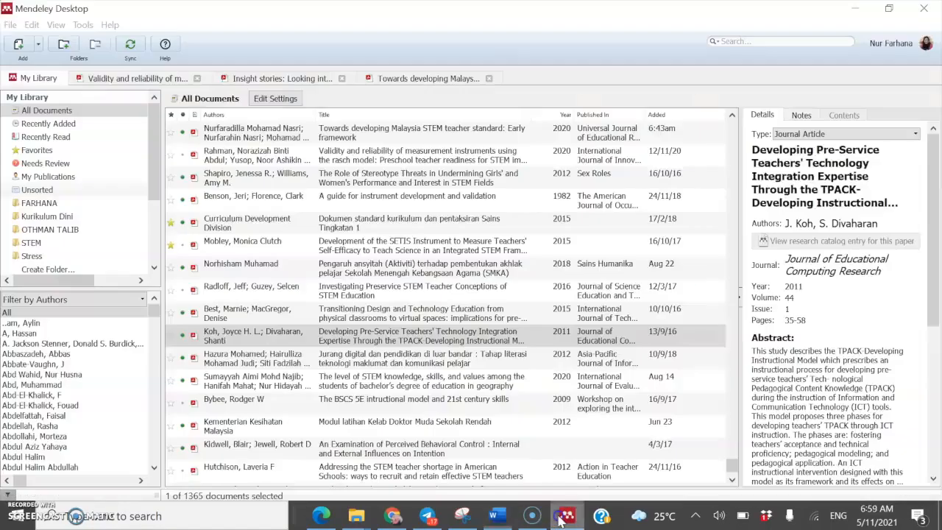
Step: Select Hutchison's 2012 STEM teacher-shortage article in All Documents, then return to Word
{"action": "scroll", "coordinate": [349, 427], "scroll_direction": "down", "scroll_amount": 2}
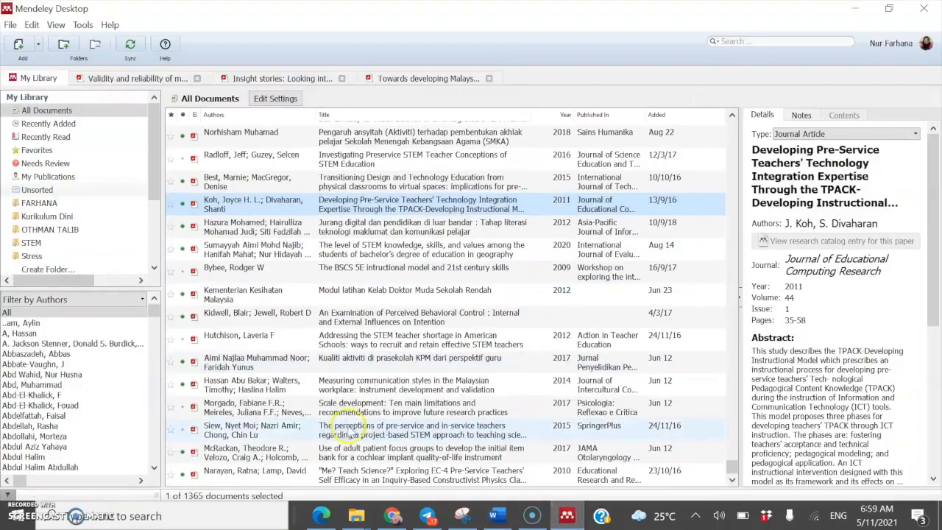
{"action": "left_click", "coordinate": [321, 343]}
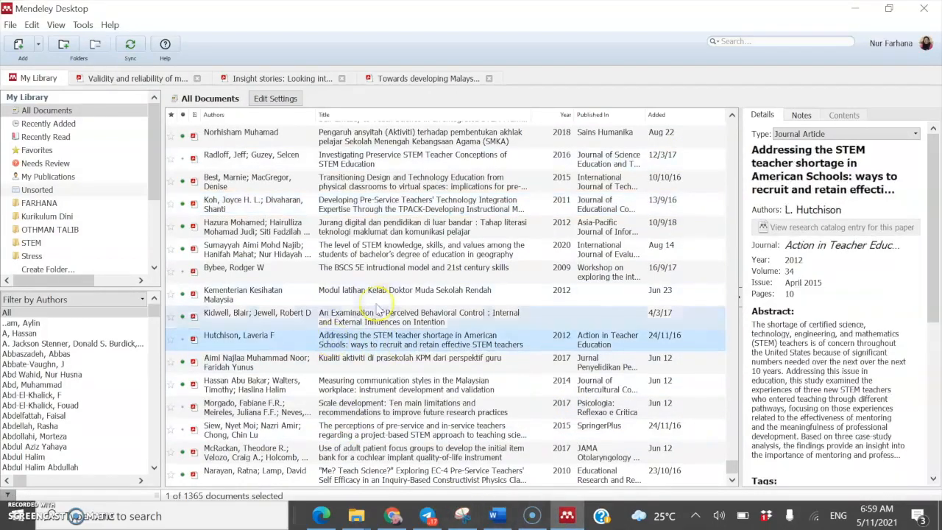
{"action": "left_click", "coordinate": [491, 518]}
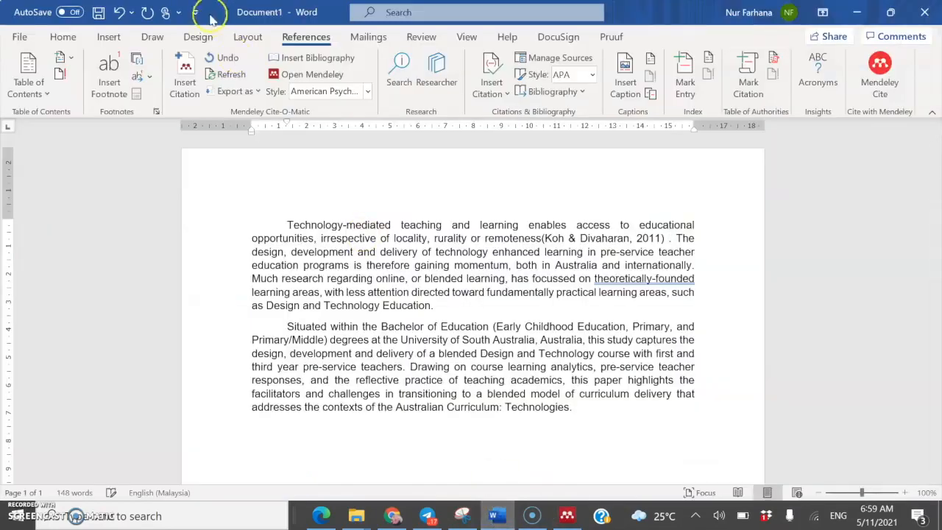
Step: Cite Hutchison (2012) after the Koh & Divaharan citation, then minimize Mendeley and return to Word
{"action": "left_click", "coordinate": [186, 77]}
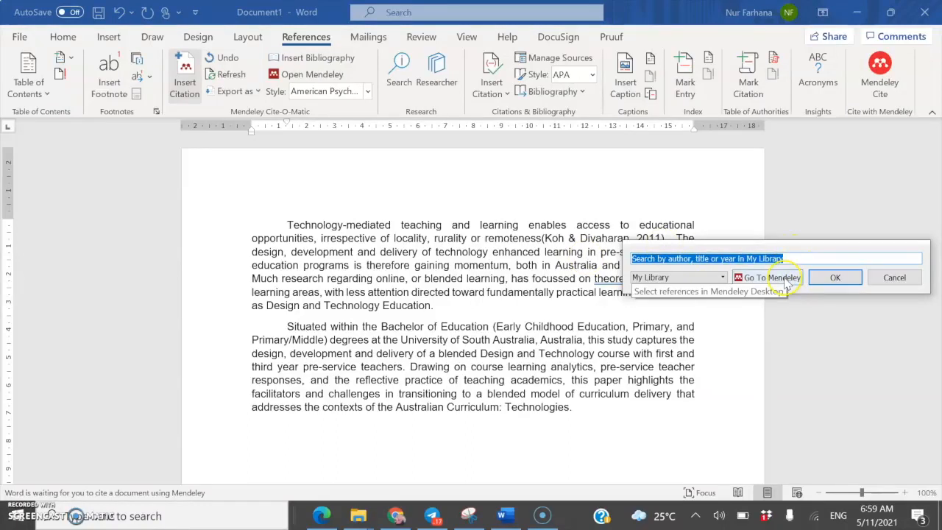
{"action": "left_click", "coordinate": [785, 277]}
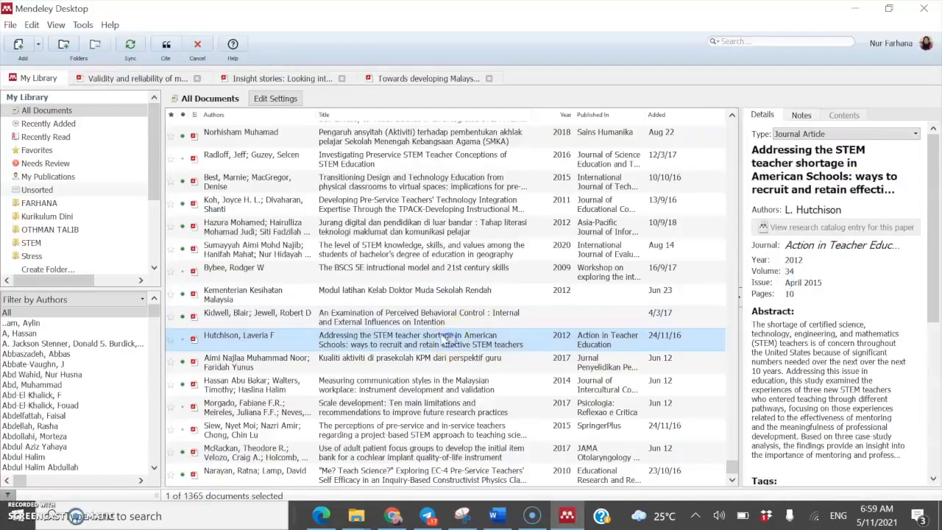
{"action": "left_click", "coordinate": [161, 45]}
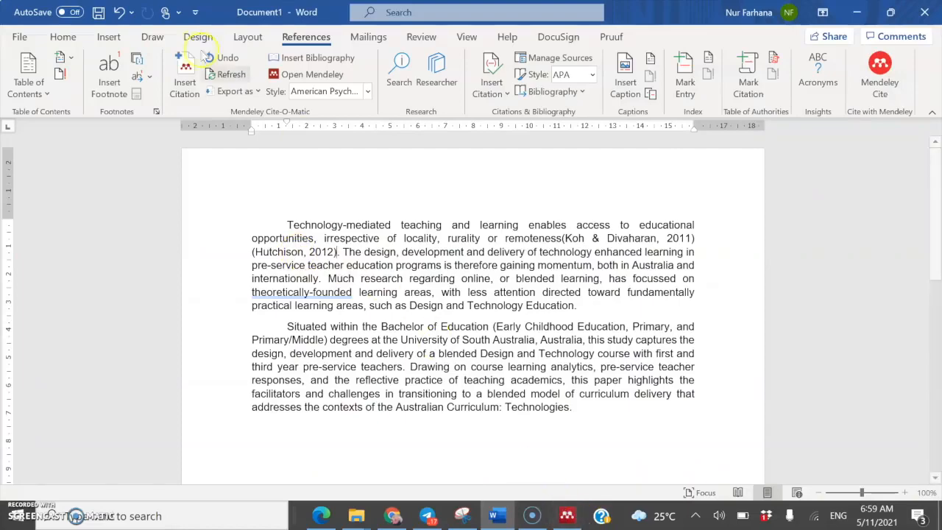
{"action": "left_click", "coordinate": [568, 517]}
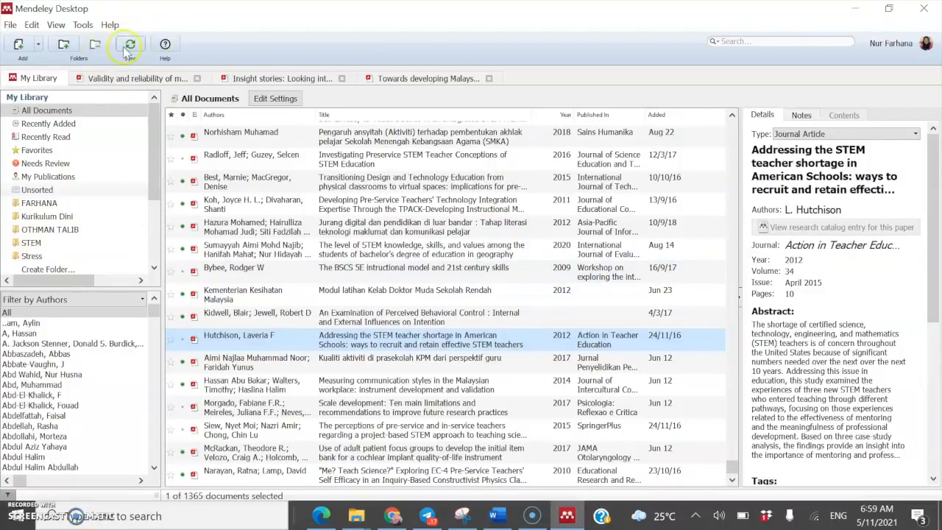
{"action": "left_click", "coordinate": [855, 9]}
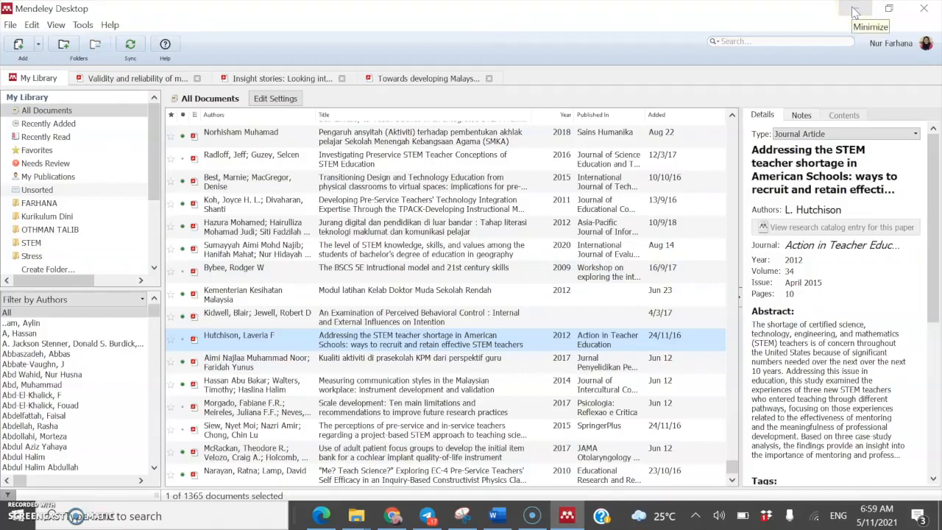
{"action": "left_click", "coordinate": [499, 516]}
Step: Insert one grouped citation of Morgado 2017, Siew 2015 and McRackan 2017 after 'internationally'
{"action": "left_click", "coordinate": [356, 261]}
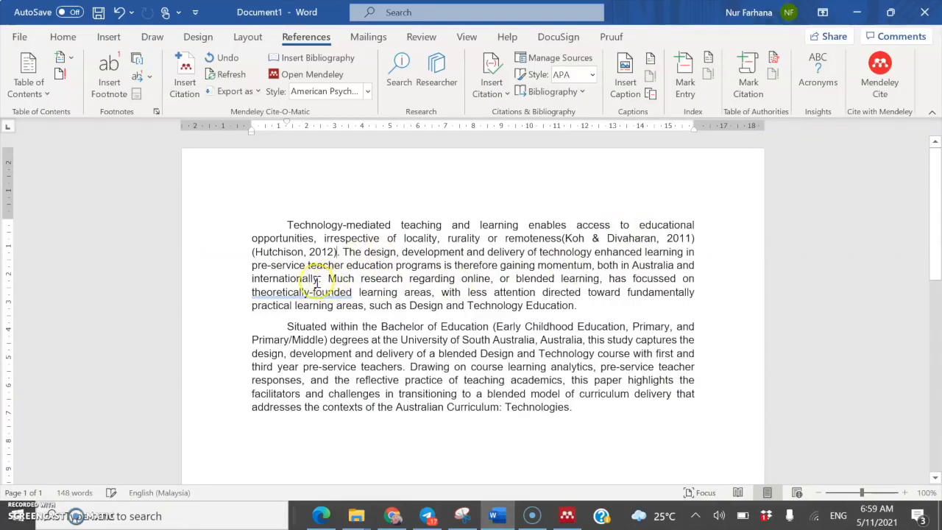
{"action": "left_click", "coordinate": [185, 73]}
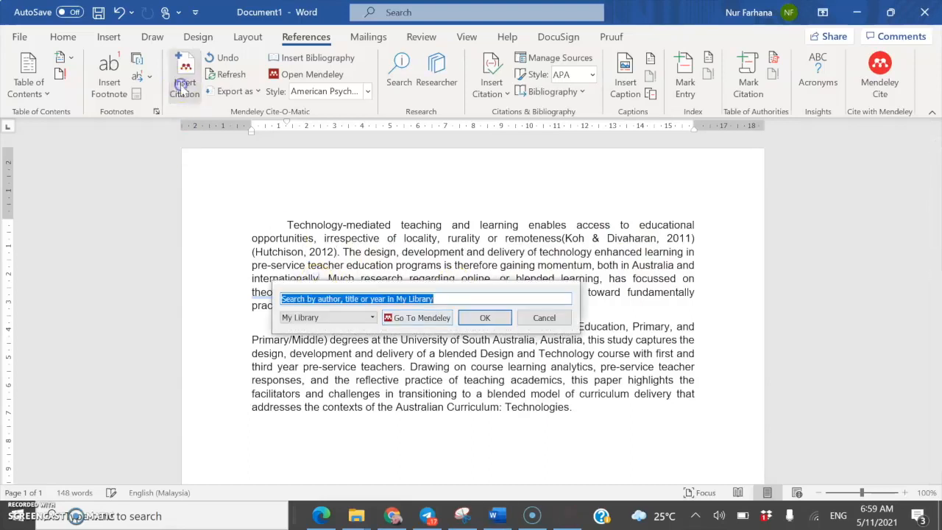
{"action": "left_click", "coordinate": [444, 323]}
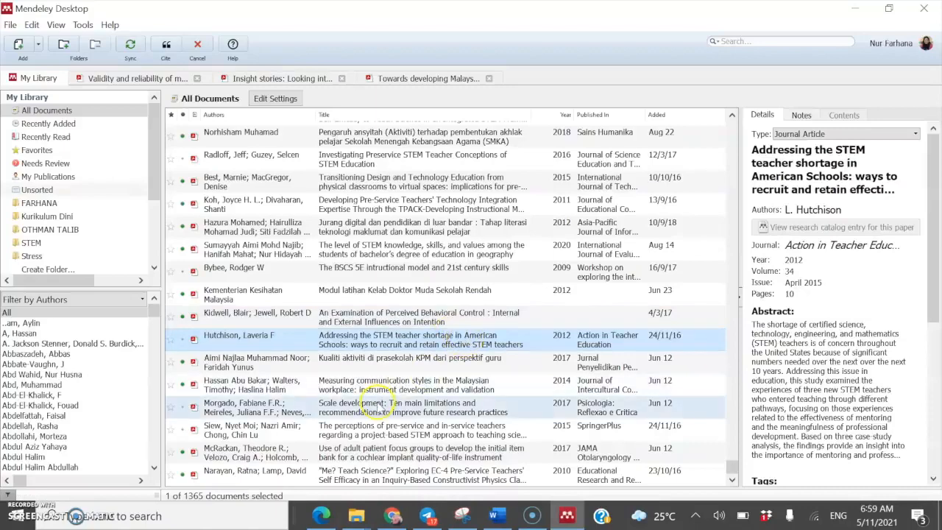
{"action": "left_click", "coordinate": [378, 403]}
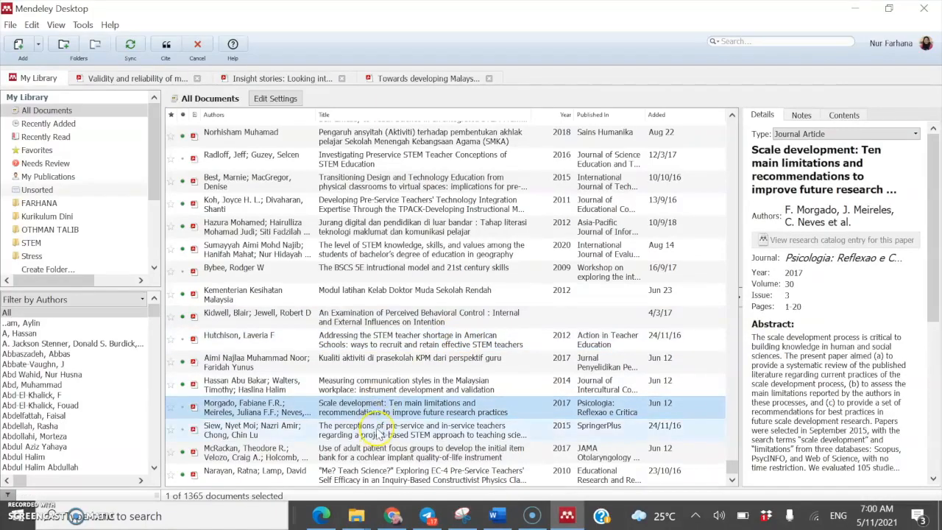
{"action": "left_click", "coordinate": [375, 434], "text": "ctrl"}
{"action": "left_click", "coordinate": [377, 450], "text": "ctrl"}
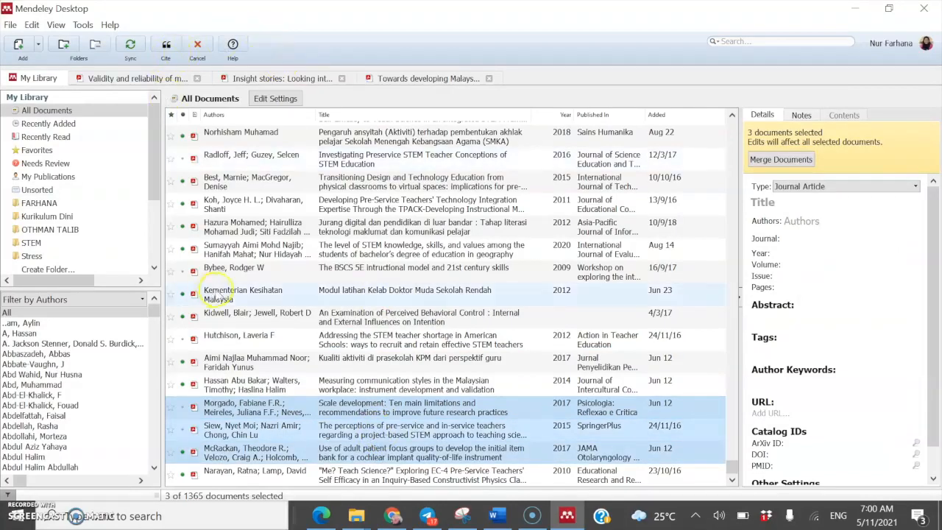
{"action": "left_click", "coordinate": [166, 45]}
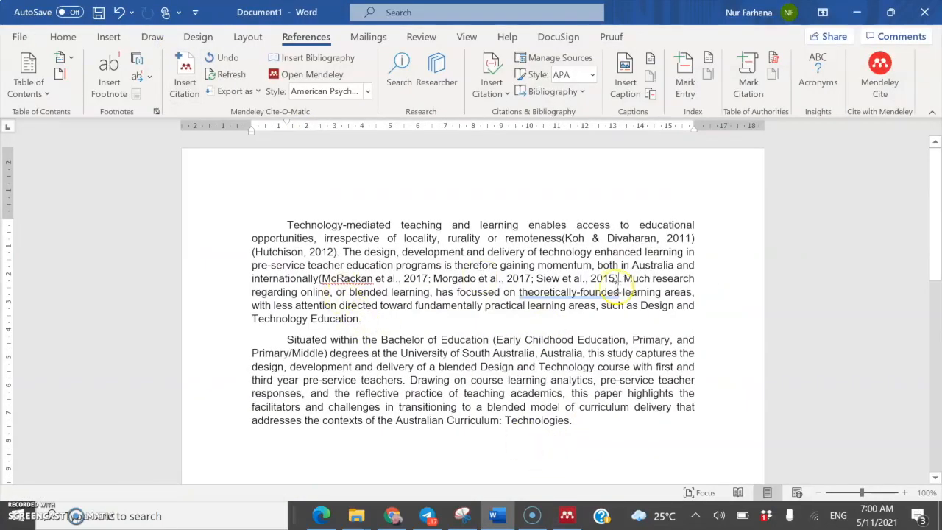
{"action": "left_click", "coordinate": [321, 279]}
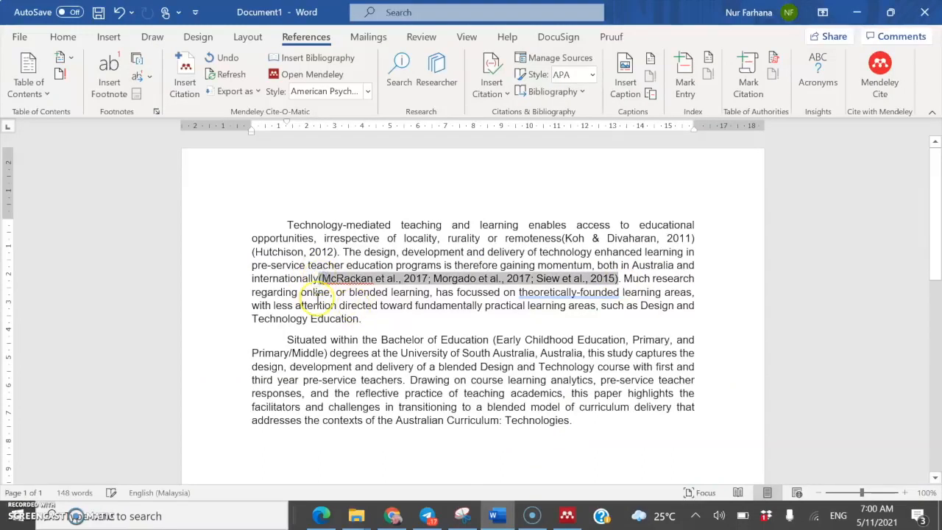
{"action": "left_click", "coordinate": [736, 352]}
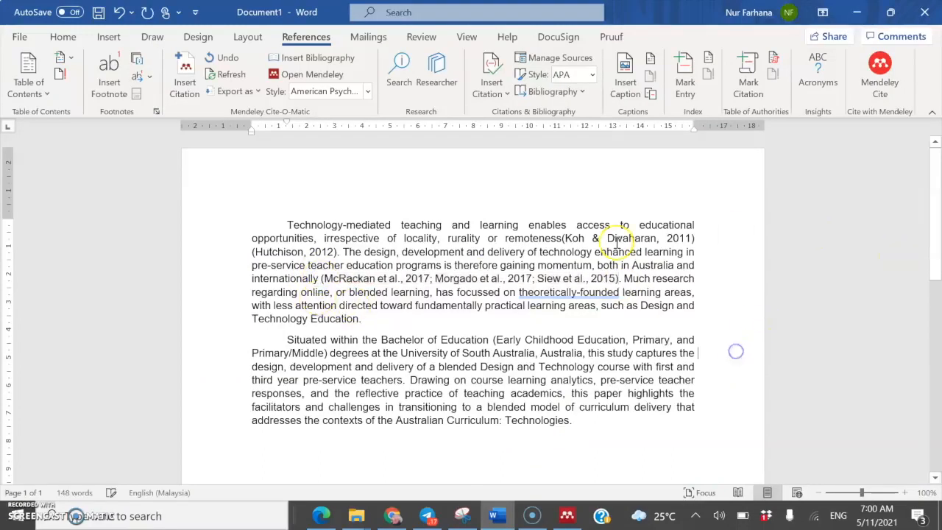
Step: Select the adjacent Koh & Divaharan and Hutchison citations and merge them with Merge Citations
{"action": "left_click_drag", "start_coordinate": [563, 238], "coordinate": [337, 254]}
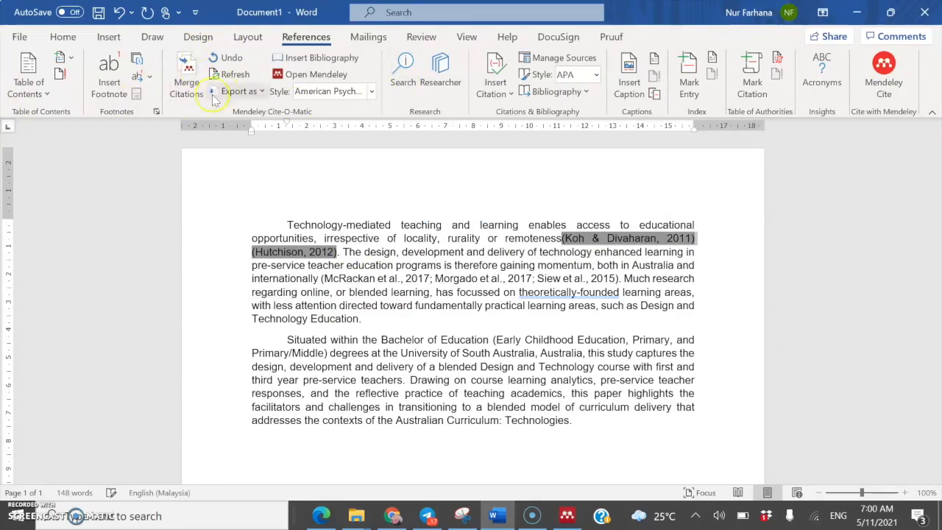
{"action": "left_click", "coordinate": [181, 98]}
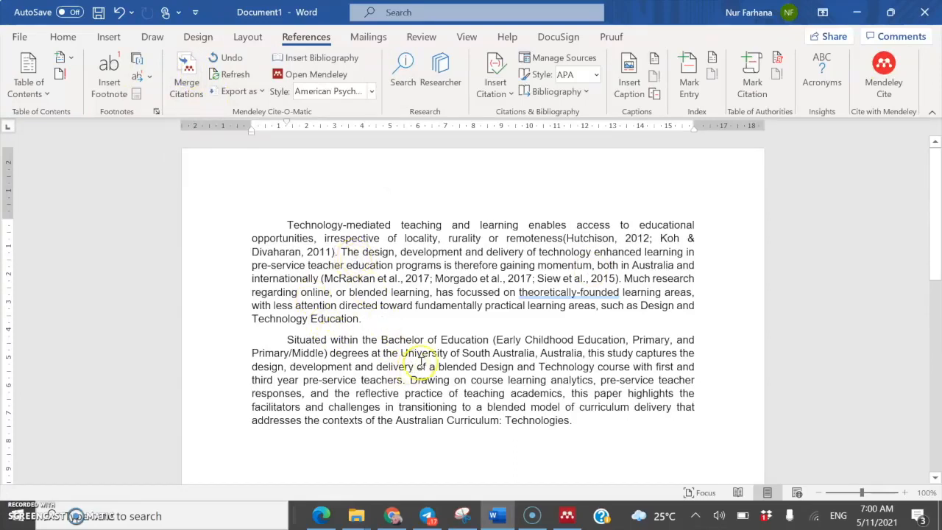
{"action": "scroll", "coordinate": [434, 353], "scroll_direction": "down", "scroll_amount": 1}
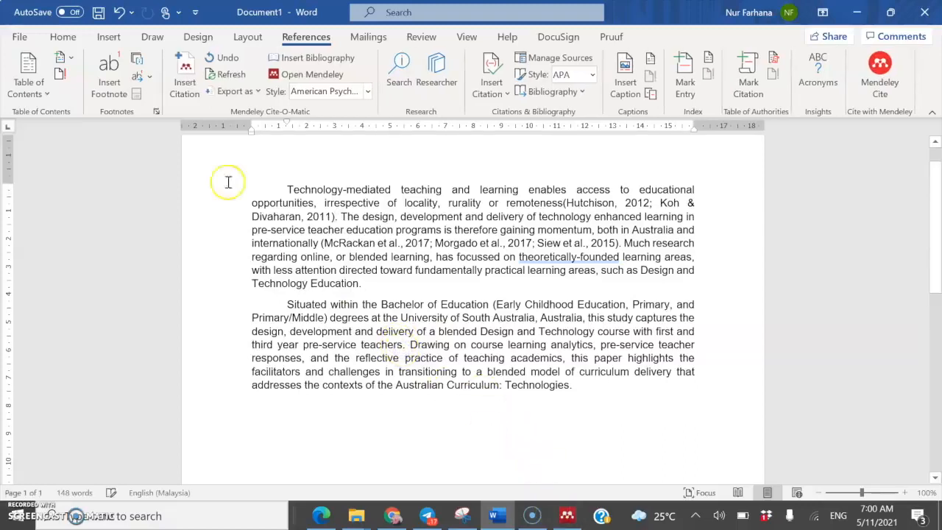
Step: Cite the Srisawasdi (2012) pedagogical content knowledge paper after 'pre-service teachers'
{"action": "left_click", "coordinate": [181, 69]}
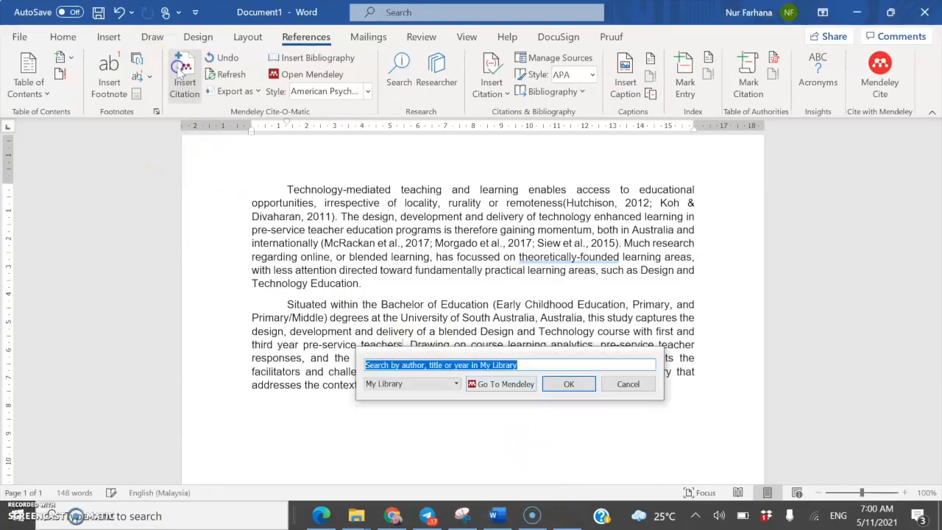
{"action": "left_click", "coordinate": [490, 384]}
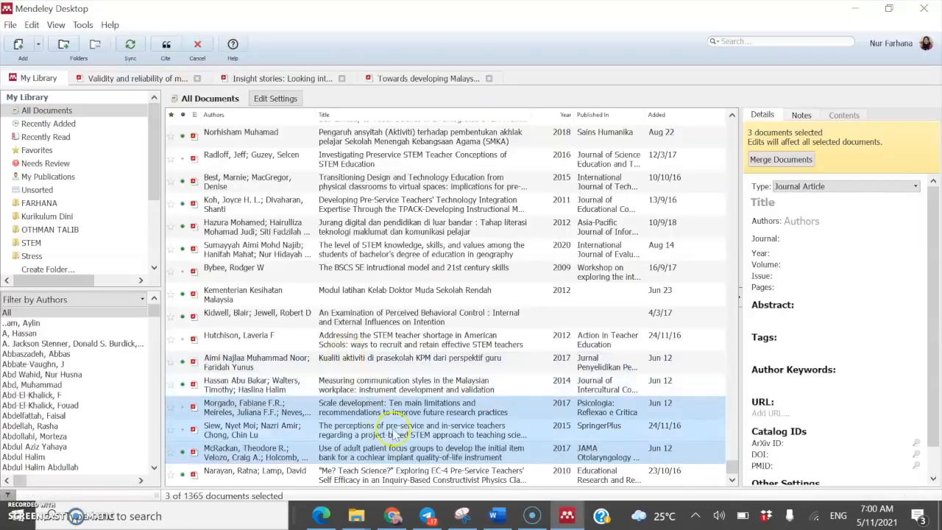
{"action": "scroll", "coordinate": [426, 309], "scroll_direction": "up", "scroll_amount": 1}
{"action": "scroll", "coordinate": [426, 309], "scroll_direction": "down", "scroll_amount": 10}
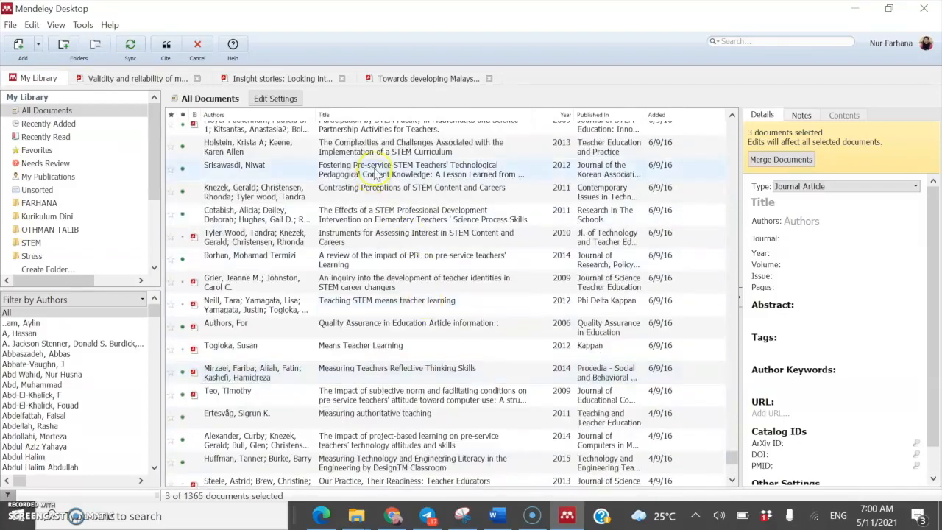
{"action": "left_click", "coordinate": [377, 171]}
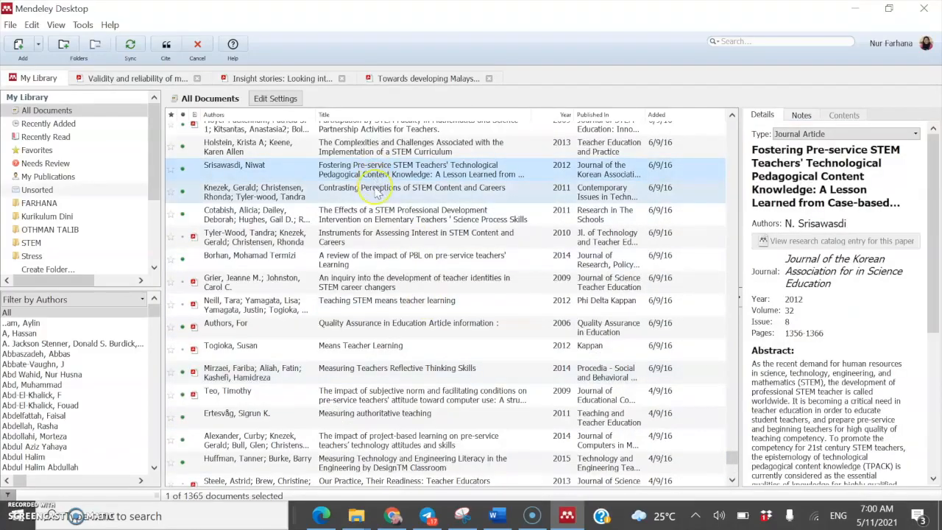
{"action": "left_click", "coordinate": [165, 46]}
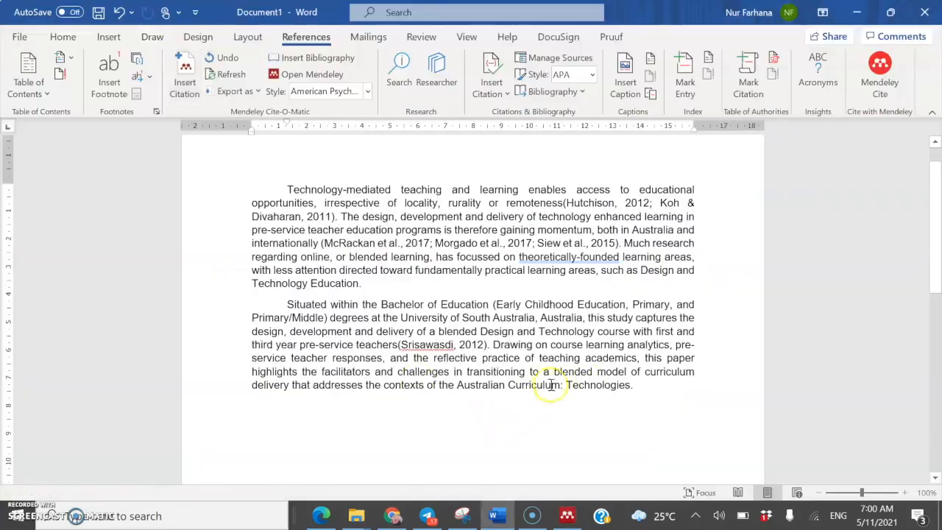
Step: Cite the Borhan (2014) PBL review paper after 'Technologies' at the end of the paragraph
{"action": "left_click", "coordinate": [629, 385]}
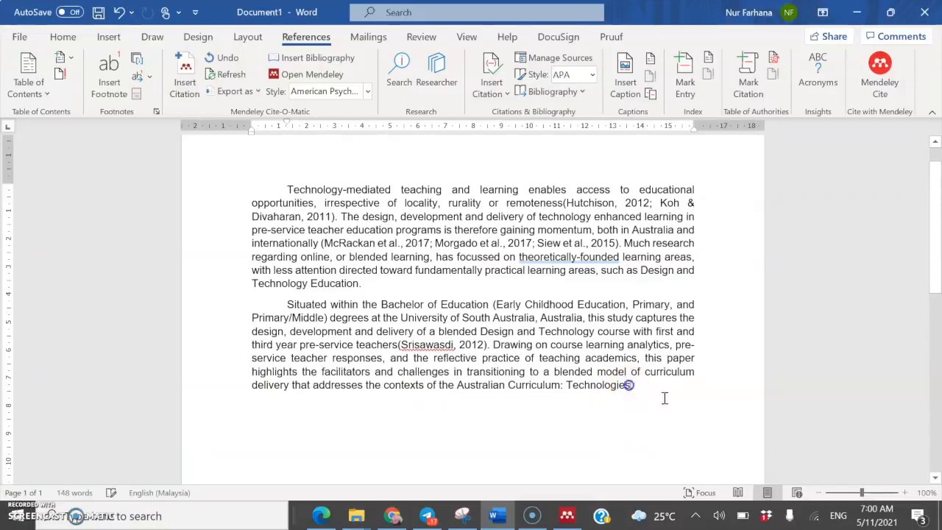
{"action": "left_click", "coordinate": [186, 89]}
{"action": "left_click", "coordinate": [721, 426]}
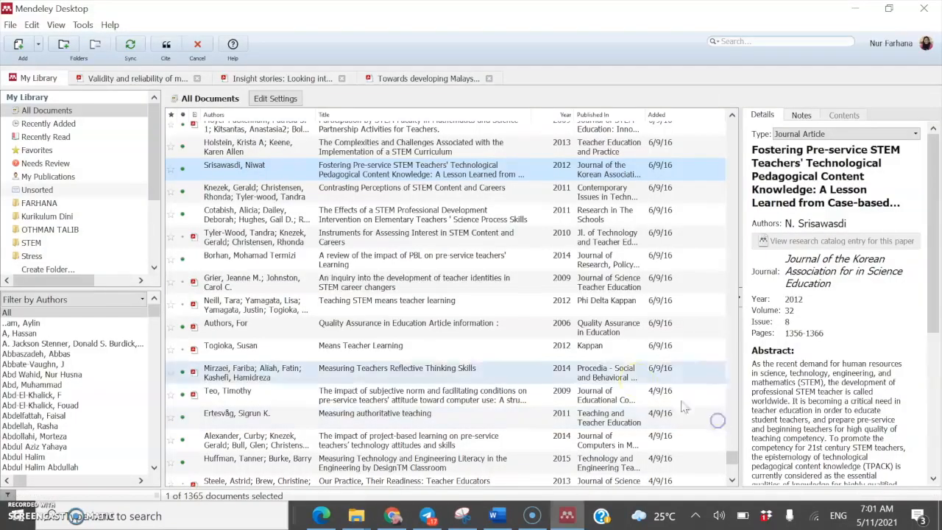
{"action": "left_click", "coordinate": [340, 261]}
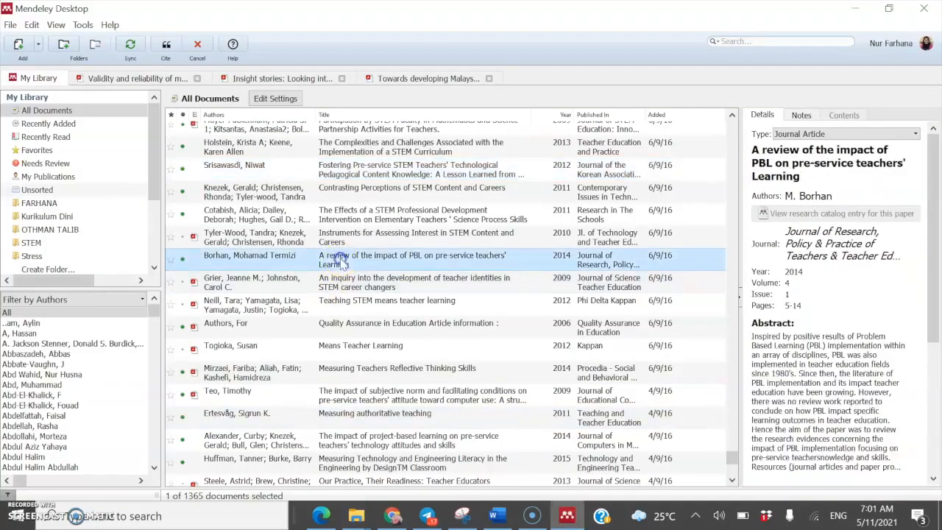
{"action": "left_click", "coordinate": [163, 53]}
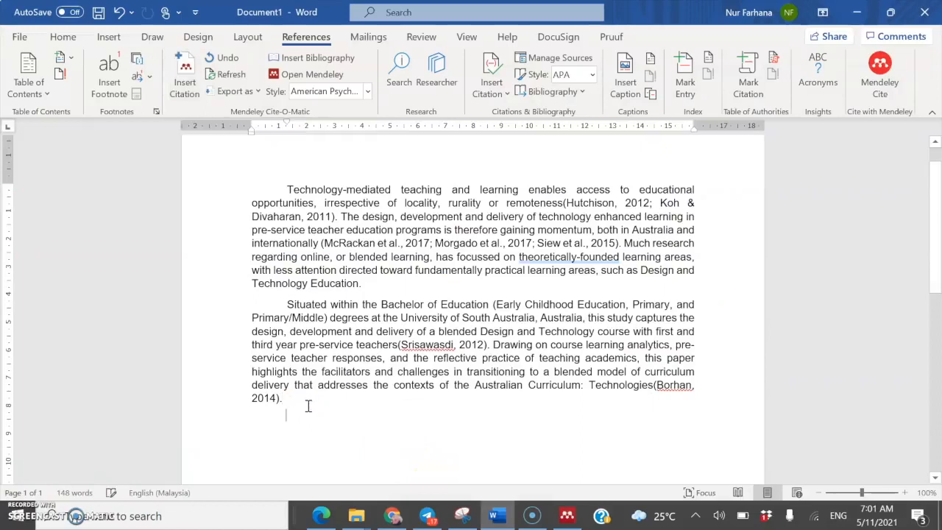
Step: Add empty lines below the REFERENCES heading
{"action": "left_click", "coordinate": [327, 417]}
{"action": "mouse_move", "coordinate": [414, 519]}
{"action": "key", "text": "Return"}
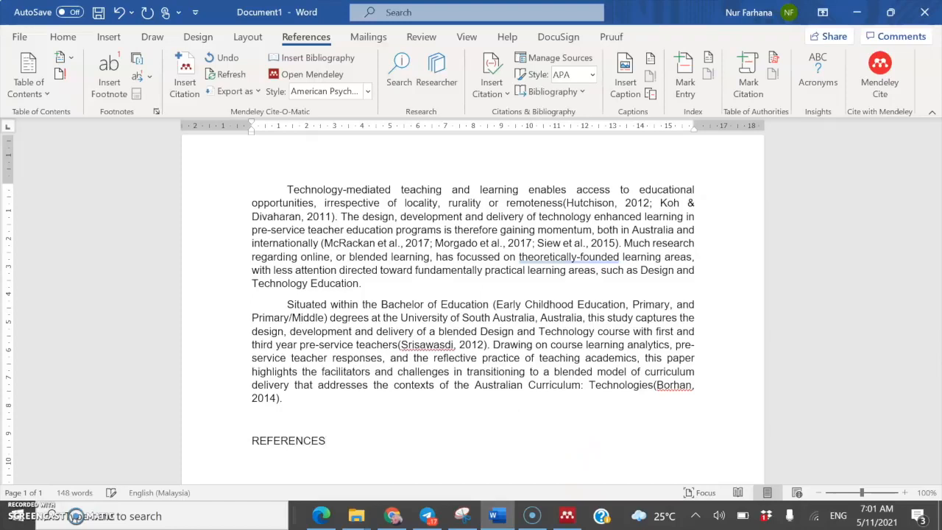
{"action": "key", "text": "Return"}
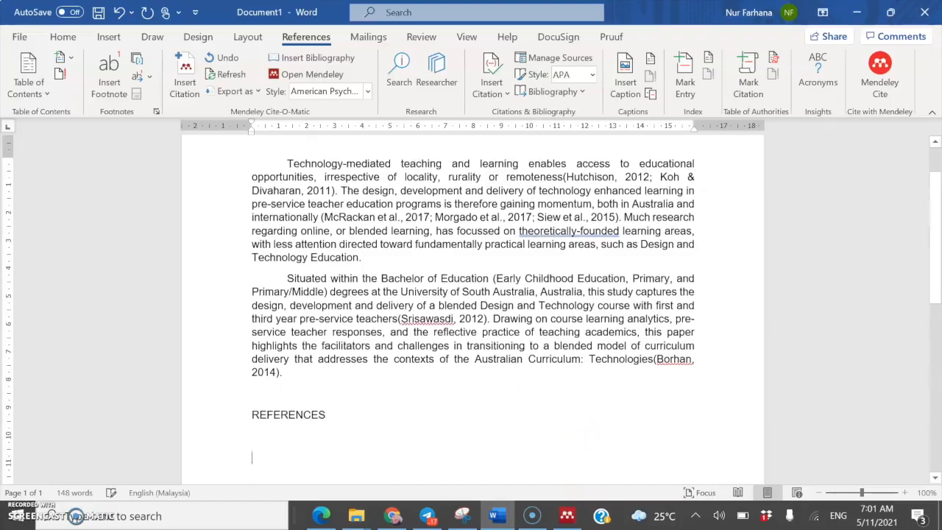
Step: Insert the Mendeley bibliography of seven APA entries, Borhan through Srisawasdi, and review it
{"action": "left_click", "coordinate": [292, 64]}
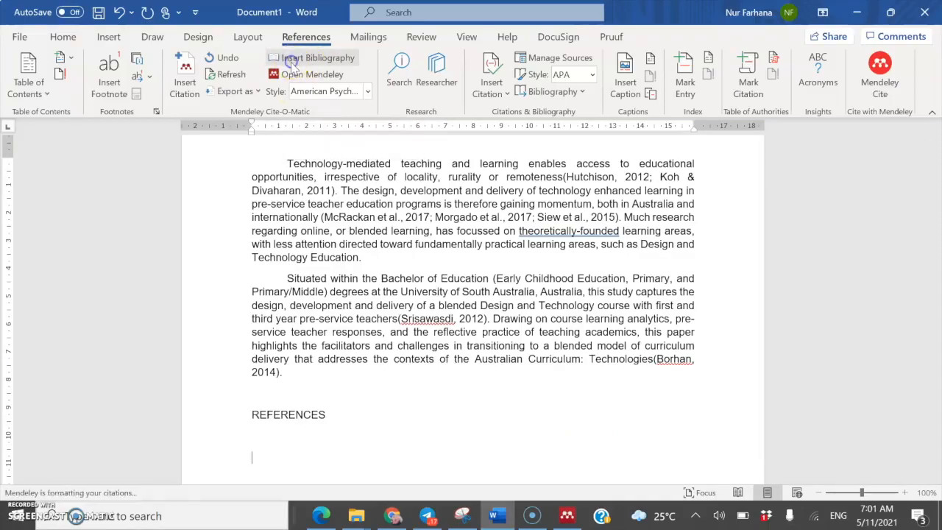
{"action": "scroll", "coordinate": [364, 390], "scroll_direction": "down", "scroll_amount": 1}
{"action": "left_click", "coordinate": [382, 409]}
{"action": "scroll", "coordinate": [382, 408], "scroll_direction": "down", "scroll_amount": 6}
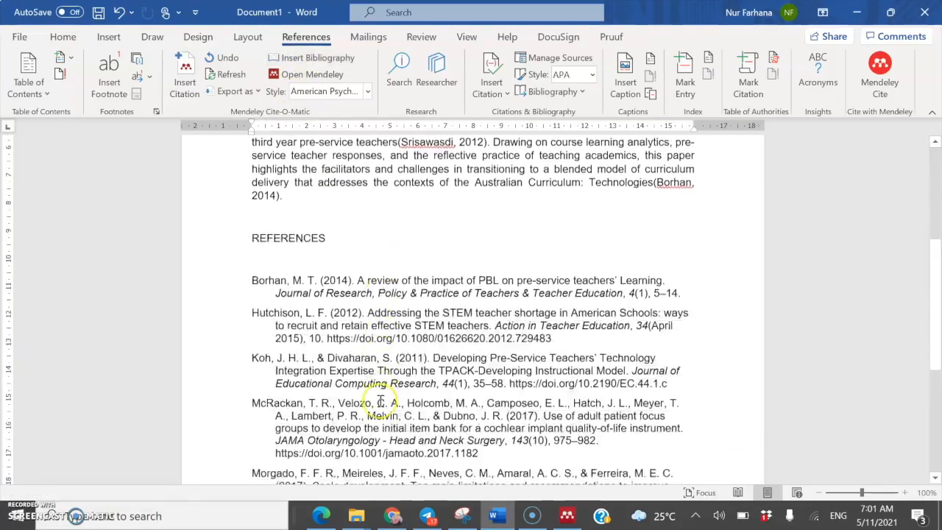
{"action": "scroll", "coordinate": [384, 393], "scroll_direction": "up", "scroll_amount": 2}
{"action": "scroll", "coordinate": [381, 395], "scroll_direction": "up", "scroll_amount": 4}
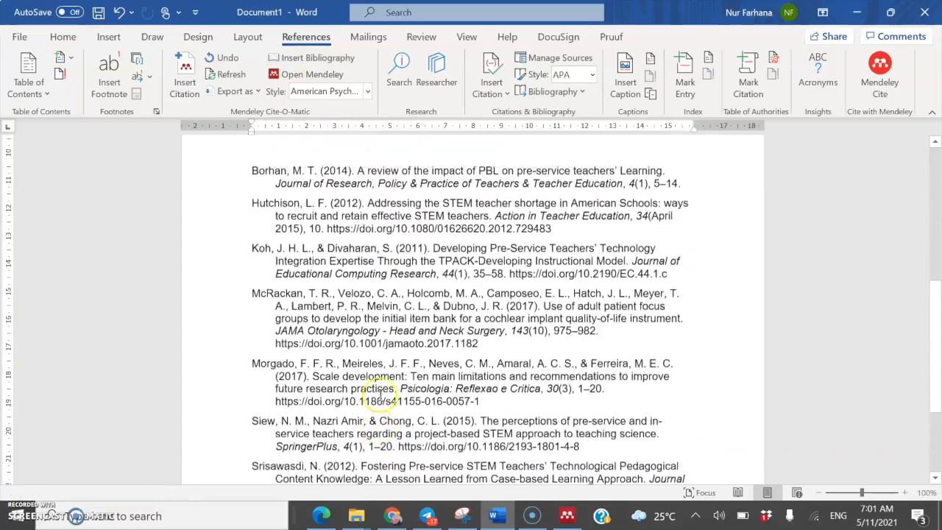
{"action": "scroll", "coordinate": [382, 388], "scroll_direction": "up", "scroll_amount": 2}
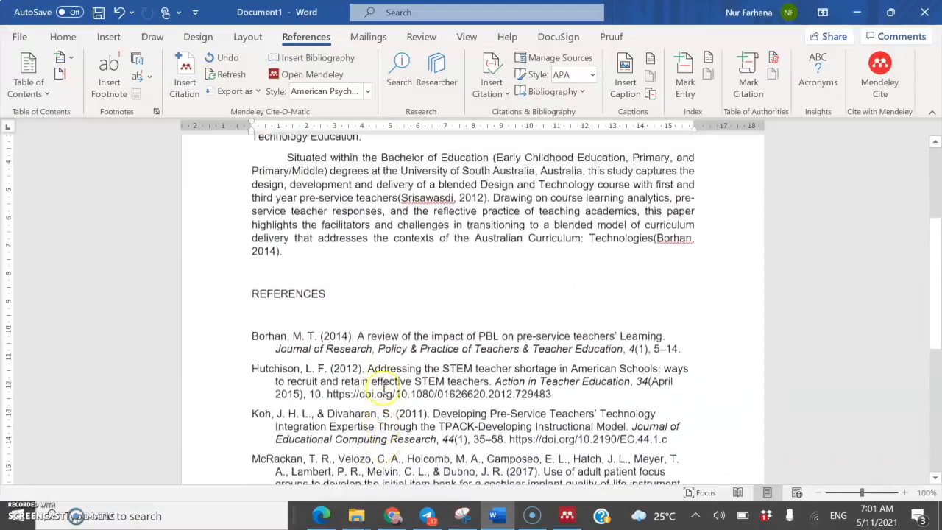
{"action": "scroll", "coordinate": [386, 386], "scroll_direction": "down", "scroll_amount": 3}
{"action": "scroll", "coordinate": [388, 385], "scroll_direction": "down", "scroll_amount": 3}
{"action": "scroll", "coordinate": [386, 387], "scroll_direction": "up", "scroll_amount": 4}
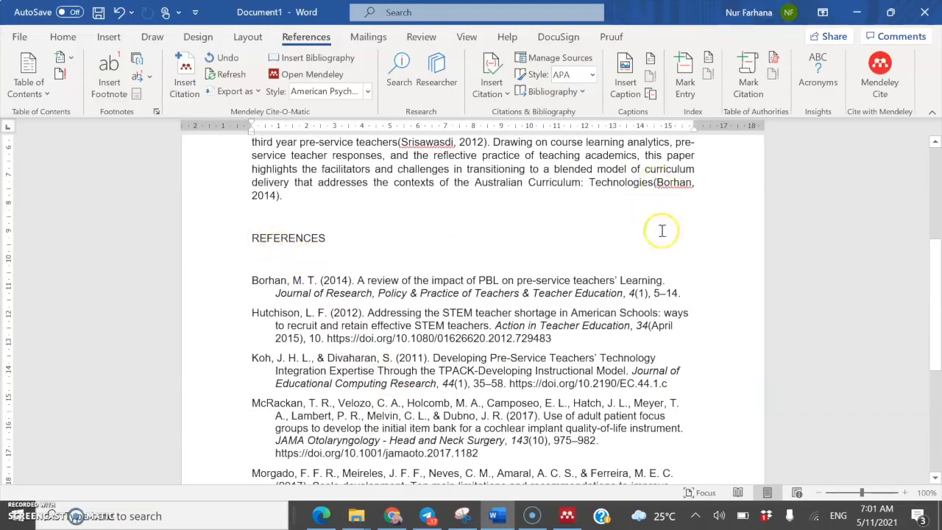
{"action": "scroll", "coordinate": [637, 237], "scroll_direction": "up", "scroll_amount": 2}
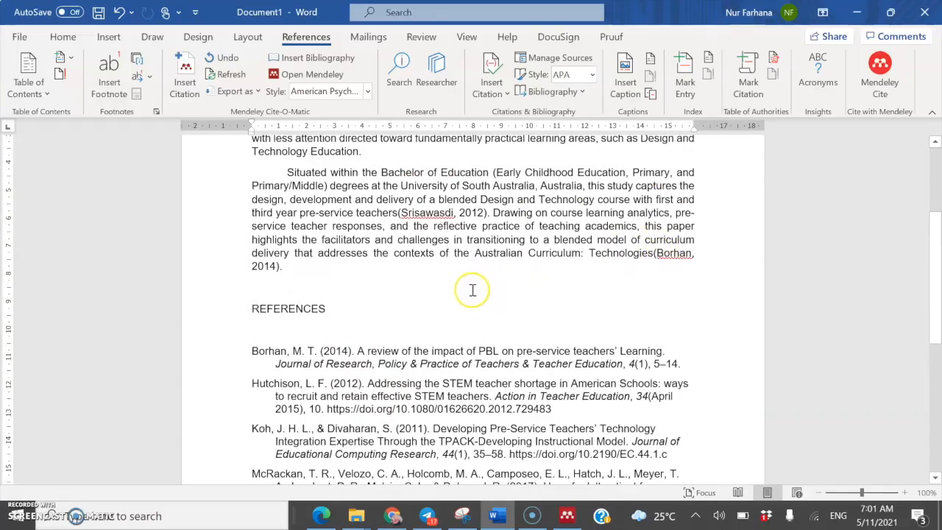
Step: Select the (Srisawasdi, 2012) citation in the second paragraph
{"action": "left_click", "coordinate": [399, 211]}
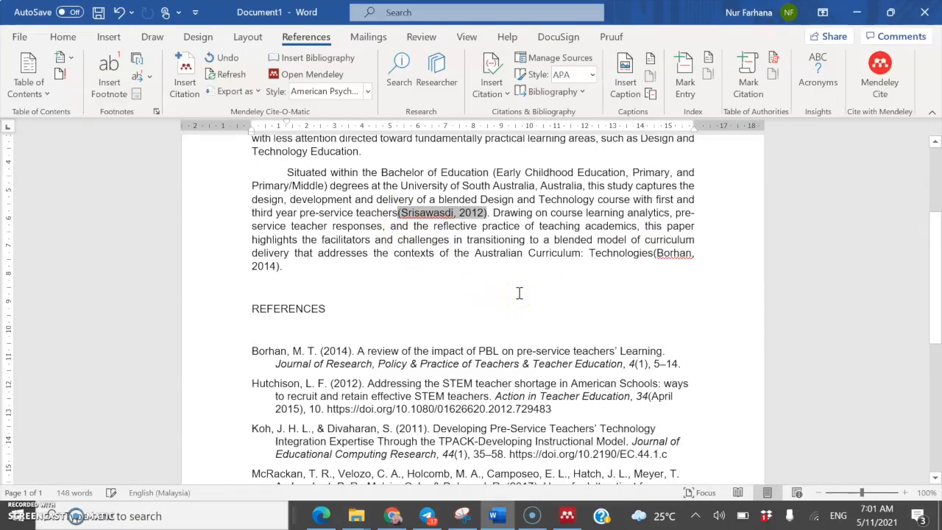
{"action": "scroll", "coordinate": [265, 445], "scroll_direction": "down", "scroll_amount": 5}
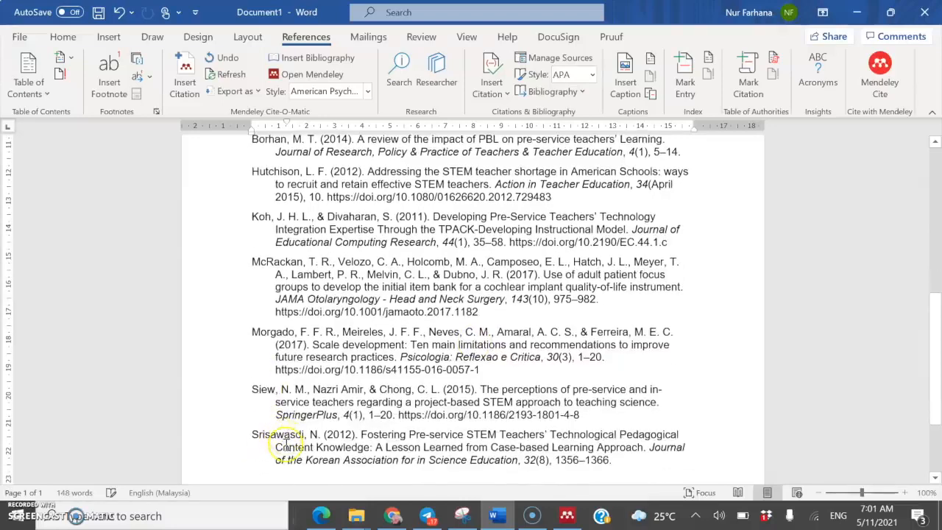
{"action": "scroll", "coordinate": [287, 437], "scroll_direction": "up", "scroll_amount": 3}
{"action": "scroll", "coordinate": [287, 436], "scroll_direction": "up", "scroll_amount": 3}
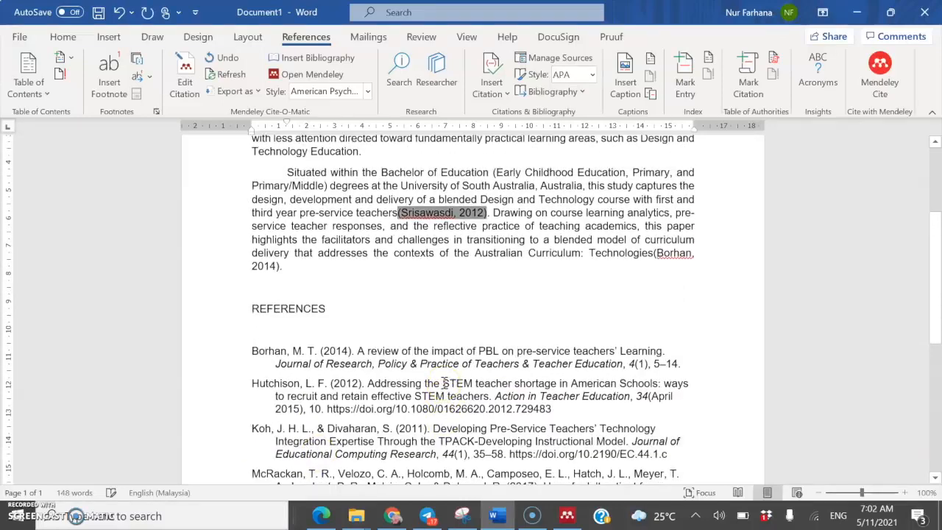
Step: Delete the (Srisawasdi, 2012) citation and refresh the reference list to drop it
{"action": "left_click", "coordinate": [487, 215]}
{"action": "key", "text": "BackSpace"}
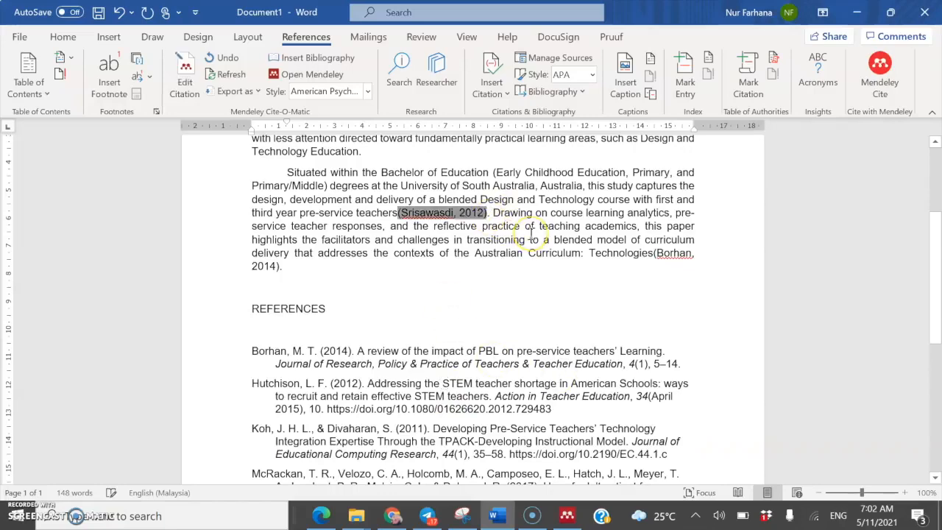
{"action": "key", "text": "BackSpace"}
{"action": "scroll", "coordinate": [442, 294], "scroll_direction": "down", "scroll_amount": 5}
{"action": "scroll", "coordinate": [445, 306], "scroll_direction": "down", "scroll_amount": 3}
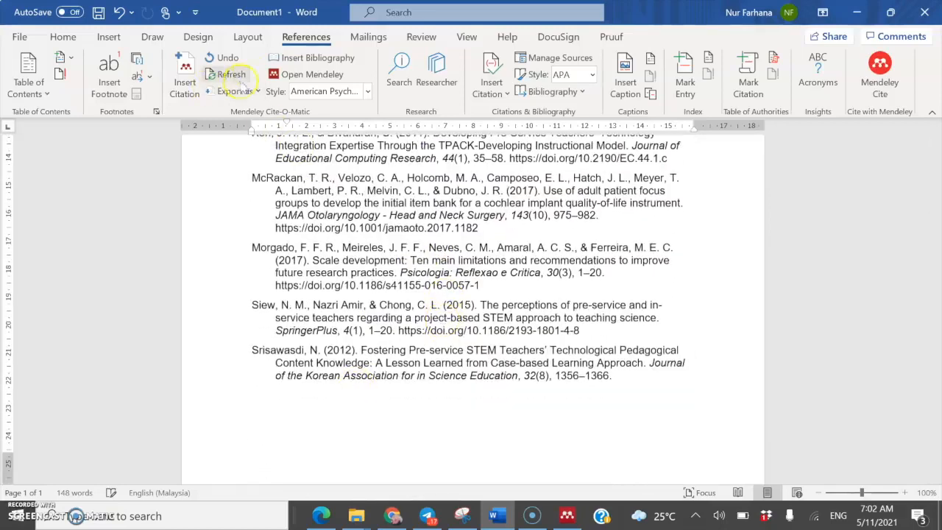
{"action": "left_click", "coordinate": [231, 75]}
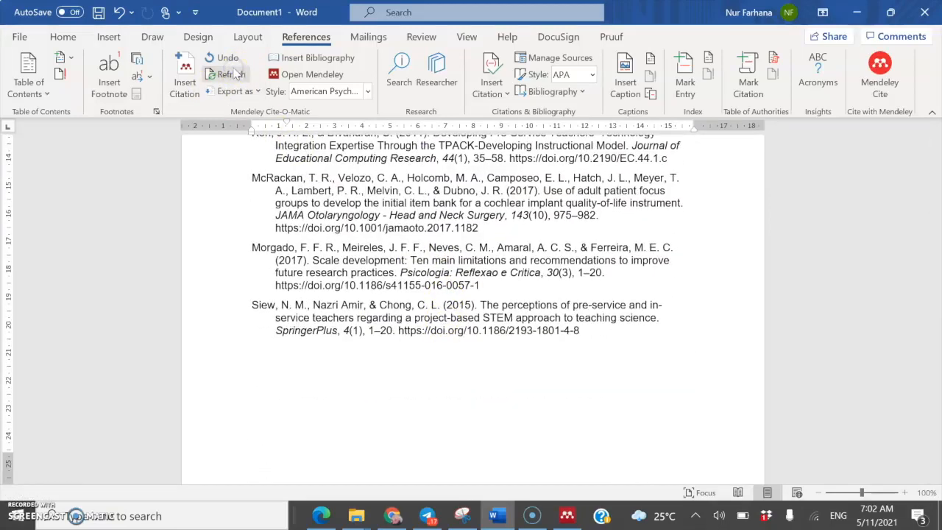
{"action": "scroll", "coordinate": [508, 420], "scroll_direction": "up", "scroll_amount": 3}
{"action": "scroll", "coordinate": [508, 416], "scroll_direction": "up", "scroll_amount": 4}
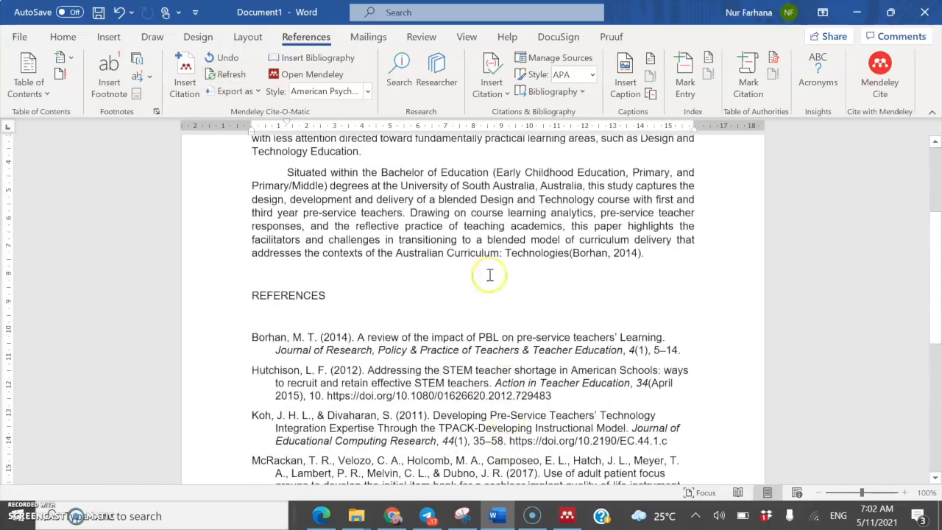
Step: Cite the Togioka (2012) Means Teacher Learning paper after 'pre-service teachers'
{"action": "left_click", "coordinate": [185, 77]}
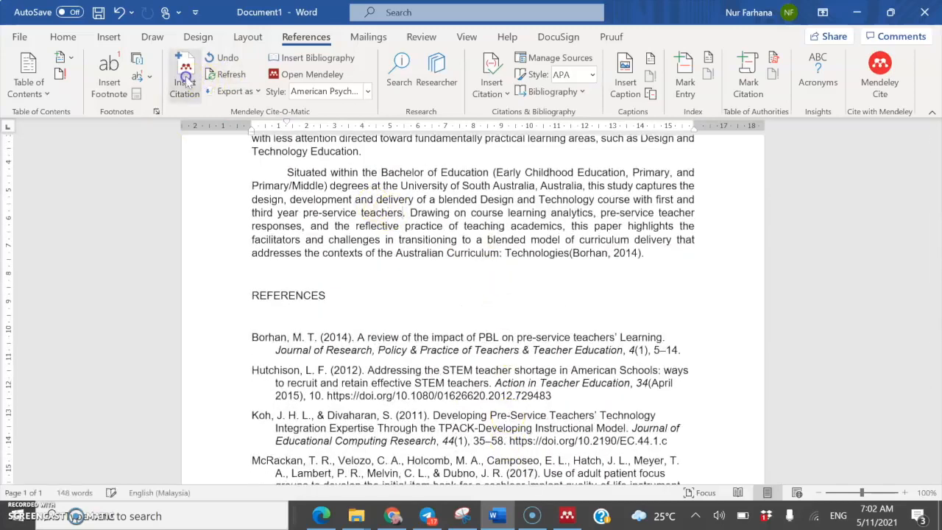
{"action": "left_click", "coordinate": [512, 255]}
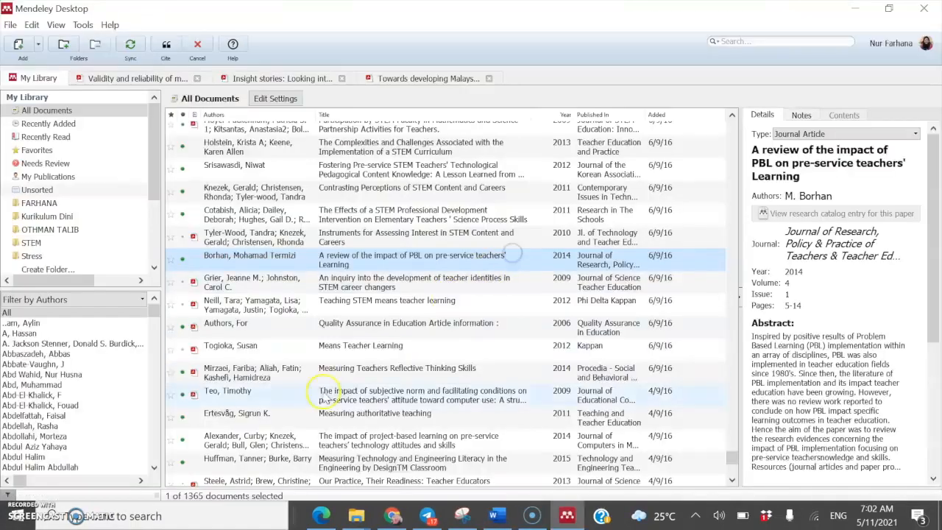
{"action": "left_click", "coordinate": [361, 352]}
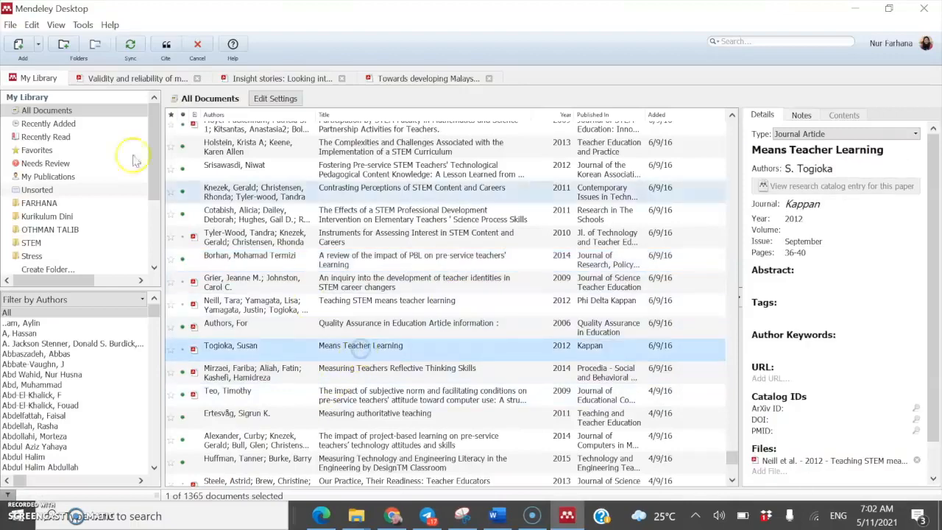
{"action": "left_click", "coordinate": [166, 46]}
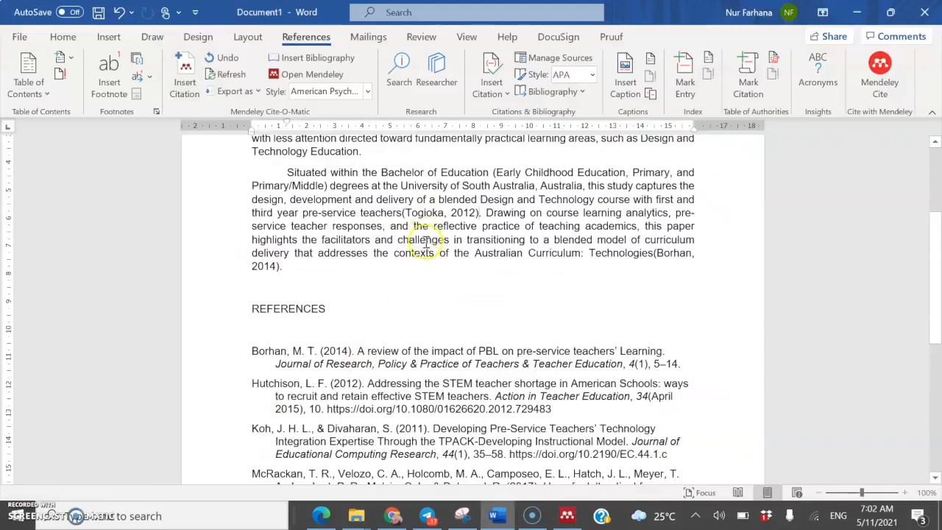
{"action": "scroll", "coordinate": [426, 243], "scroll_direction": "down", "scroll_amount": 6}
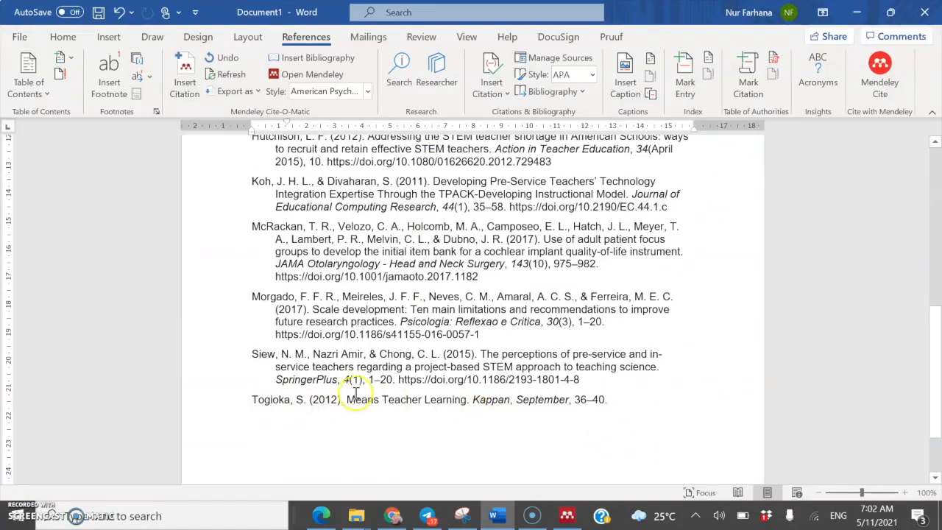
{"action": "scroll", "coordinate": [354, 396], "scroll_direction": "up", "scroll_amount": 8}
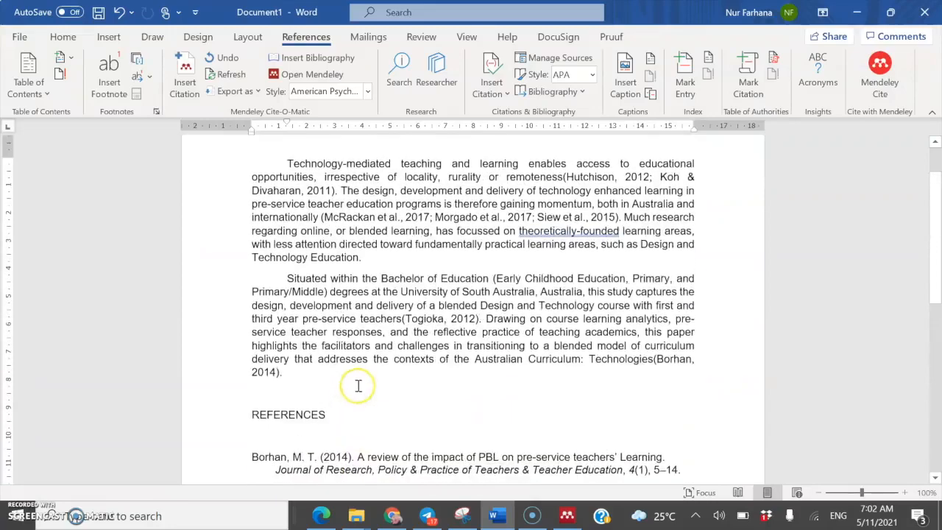
{"action": "scroll", "coordinate": [402, 400], "scroll_direction": "up", "scroll_amount": 1}
{"action": "scroll", "coordinate": [402, 400], "scroll_direction": "down", "scroll_amount": 9}
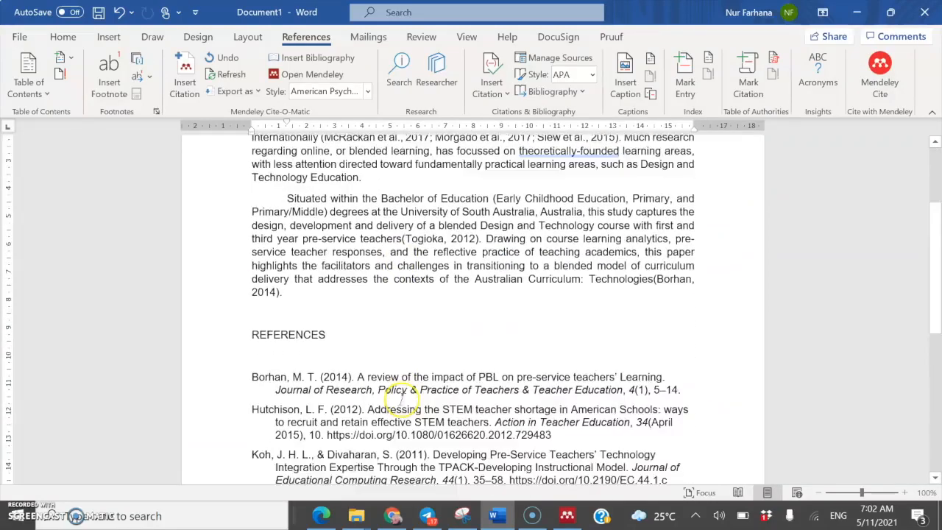
{"action": "scroll", "coordinate": [402, 399], "scroll_direction": "up", "scroll_amount": 3}
{"action": "scroll", "coordinate": [401, 399], "scroll_direction": "down", "scroll_amount": 3}
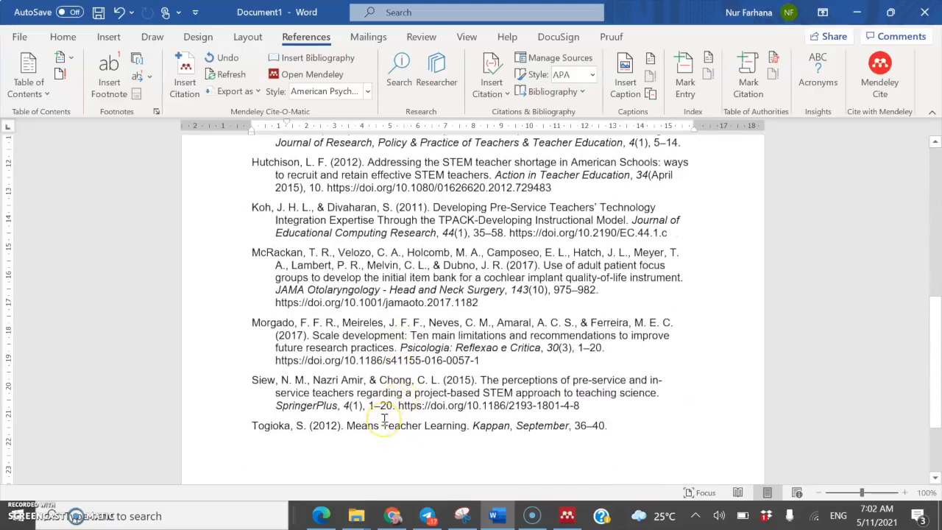
Step: Check the reference list now showing Togioka instead of Srisawasdi, then return to Mendeley Desktop
{"action": "left_click", "coordinate": [384, 418]}
{"action": "scroll", "coordinate": [368, 323], "scroll_direction": "up", "scroll_amount": 3}
{"action": "scroll", "coordinate": [368, 270], "scroll_direction": "down", "scroll_amount": 2}
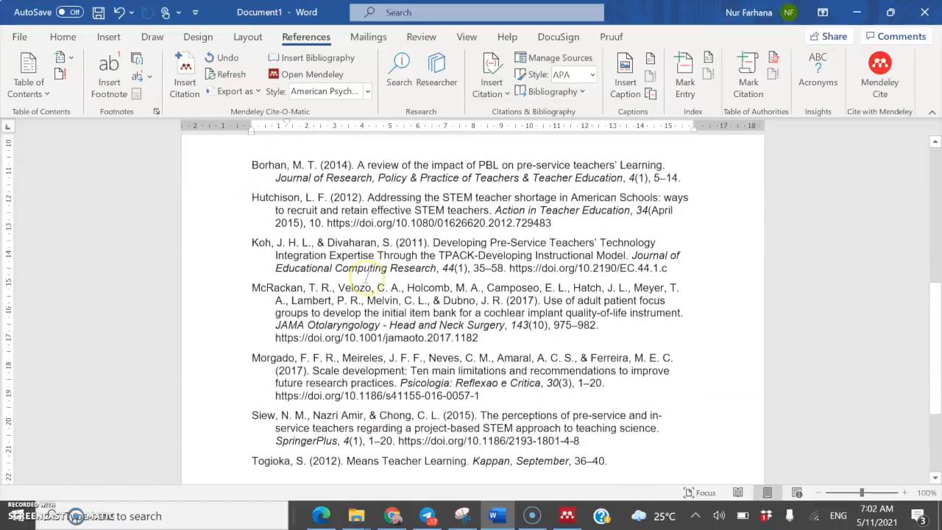
{"action": "left_click", "coordinate": [324, 300]}
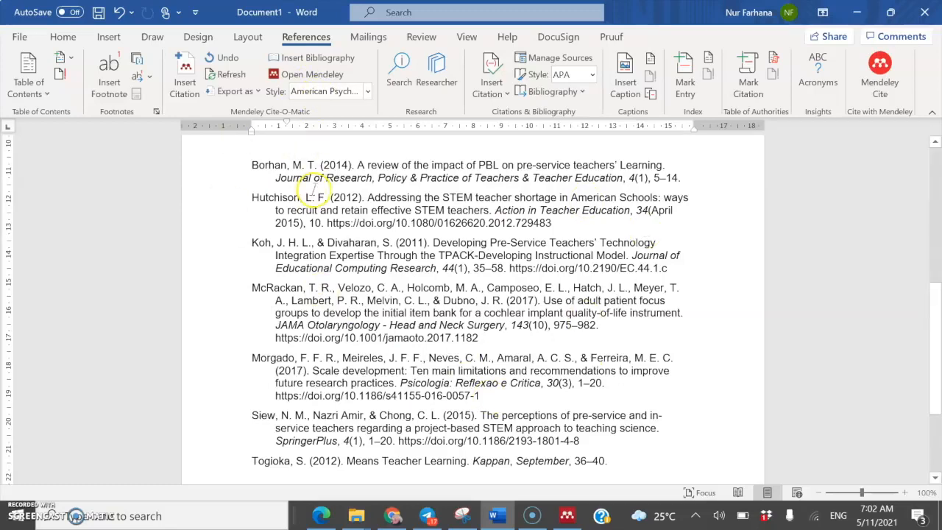
{"action": "scroll", "coordinate": [308, 190], "scroll_direction": "up", "scroll_amount": 2}
{"action": "scroll", "coordinate": [309, 190], "scroll_direction": "down", "scroll_amount": 2}
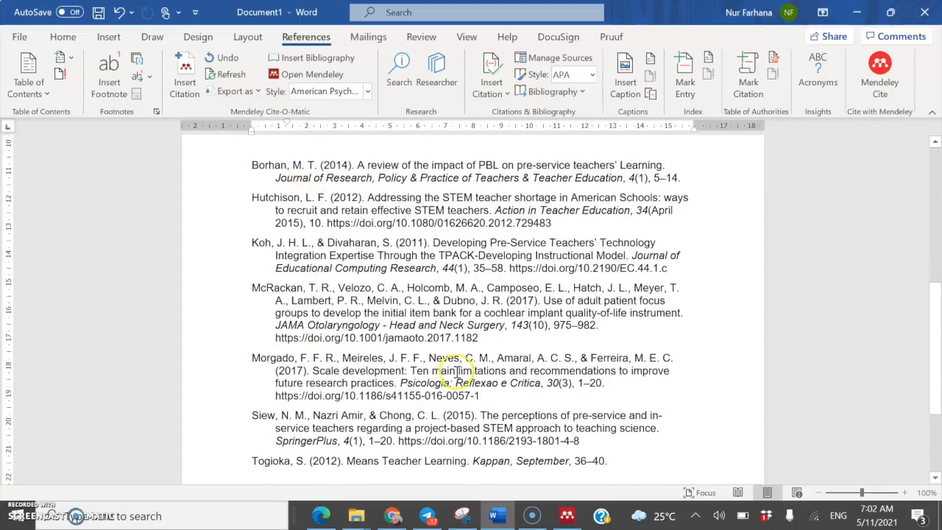
{"action": "scroll", "coordinate": [338, 219], "scroll_direction": "up", "scroll_amount": 1}
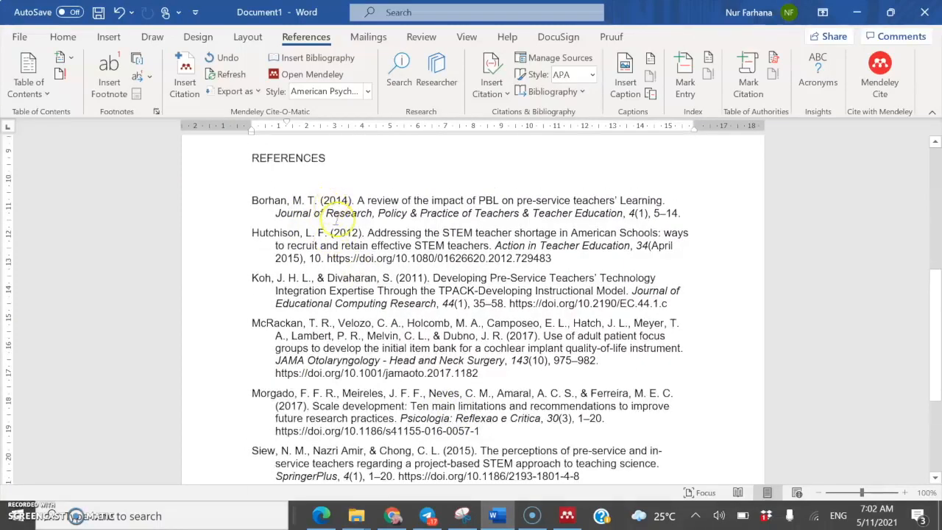
{"action": "scroll", "coordinate": [303, 209], "scroll_direction": "up", "scroll_amount": 1}
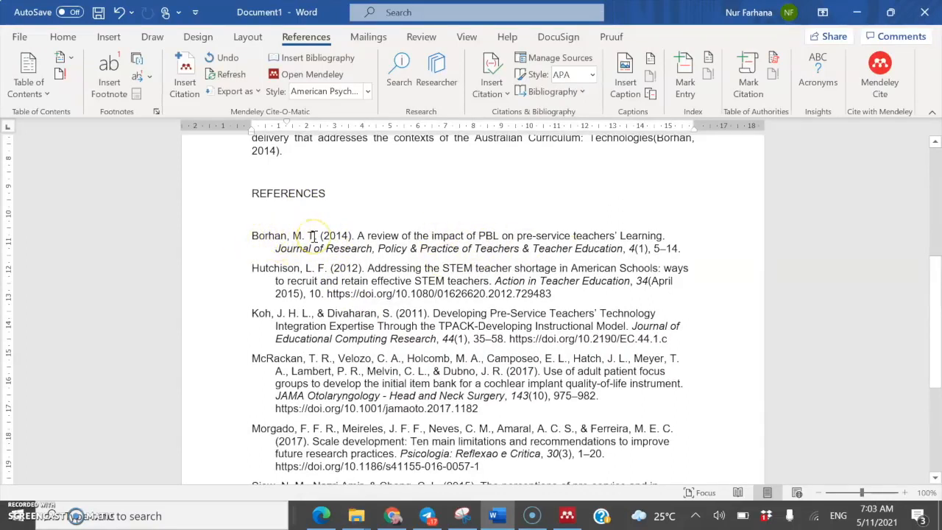
{"action": "left_click", "coordinate": [567, 519]}
Step: Search the Mendeley library for 'Borhan'
{"action": "scroll", "coordinate": [365, 328], "scroll_direction": "up", "scroll_amount": 5}
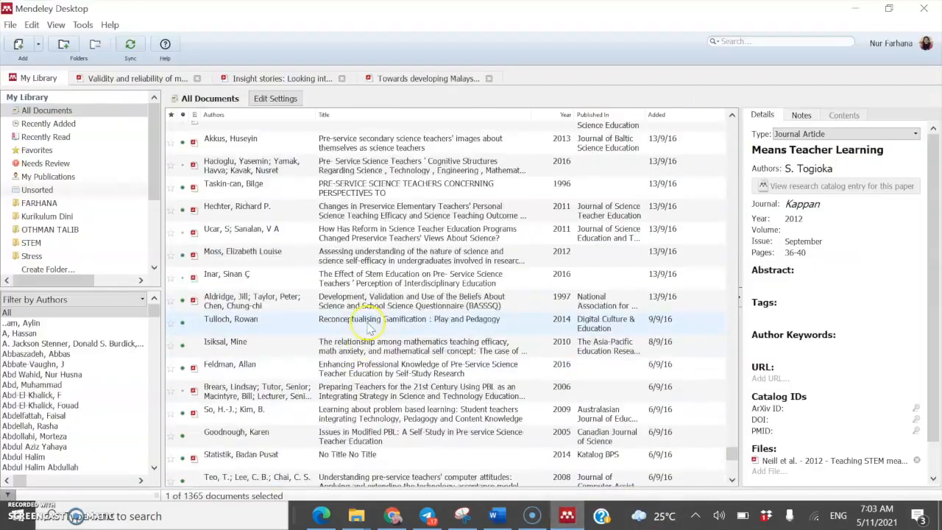
{"action": "scroll", "coordinate": [368, 329], "scroll_direction": "up", "scroll_amount": 10}
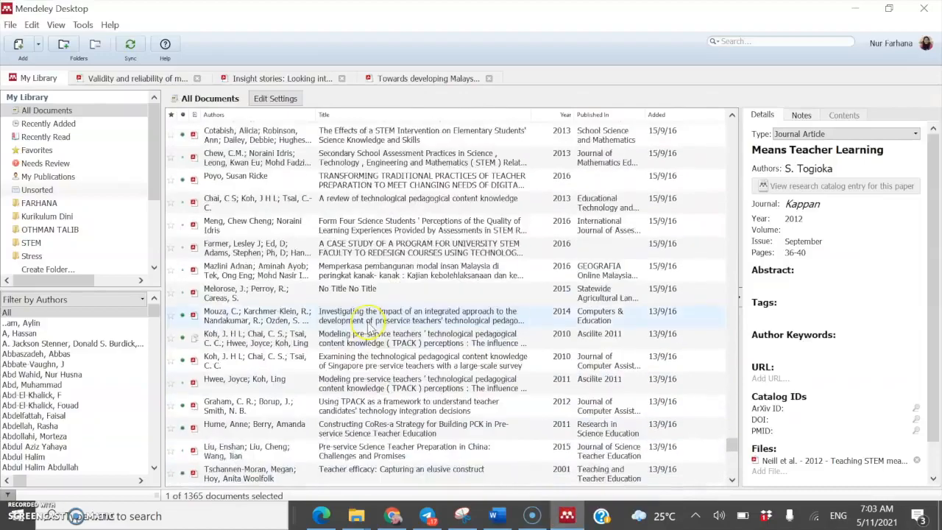
{"action": "scroll", "coordinate": [368, 328], "scroll_direction": "up", "scroll_amount": 10}
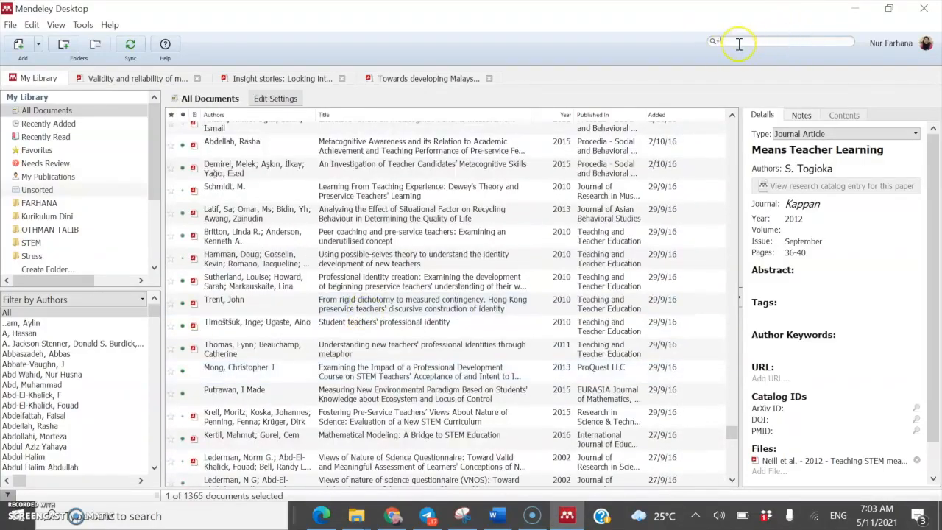
{"action": "type", "text": "BOH"}
{"action": "key", "text": "BackSpace"}
{"action": "key", "text": "BackSpace"}
{"action": "type", "text": "orhan"}
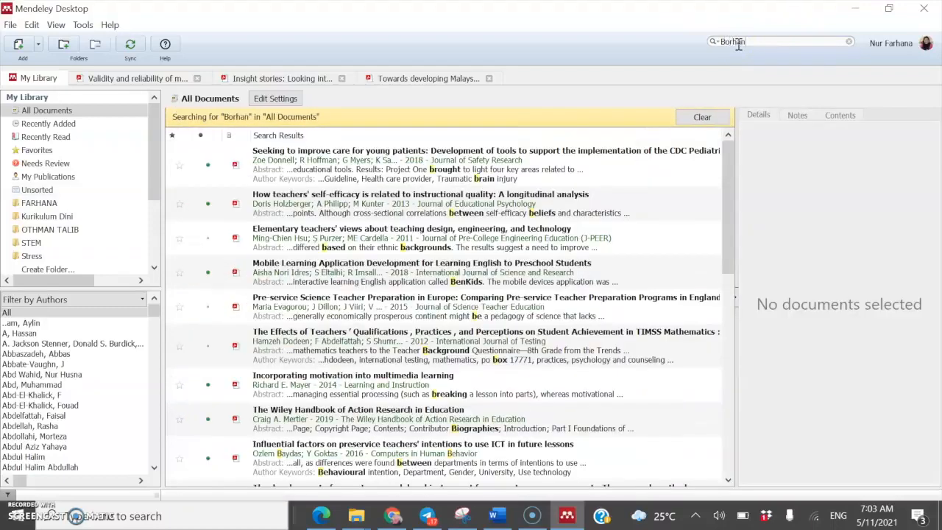
Step: Limit the search to Authors and check the 2014 PBL review paper's author, listed with an initial
{"action": "left_click", "coordinate": [713, 42]}
{"action": "left_click", "coordinate": [743, 57]}
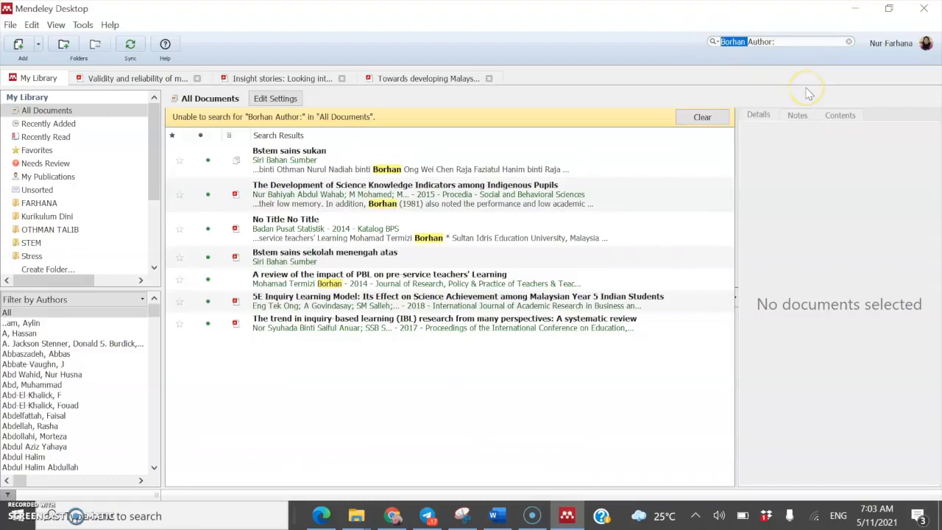
{"action": "key", "text": "BackSpace"}
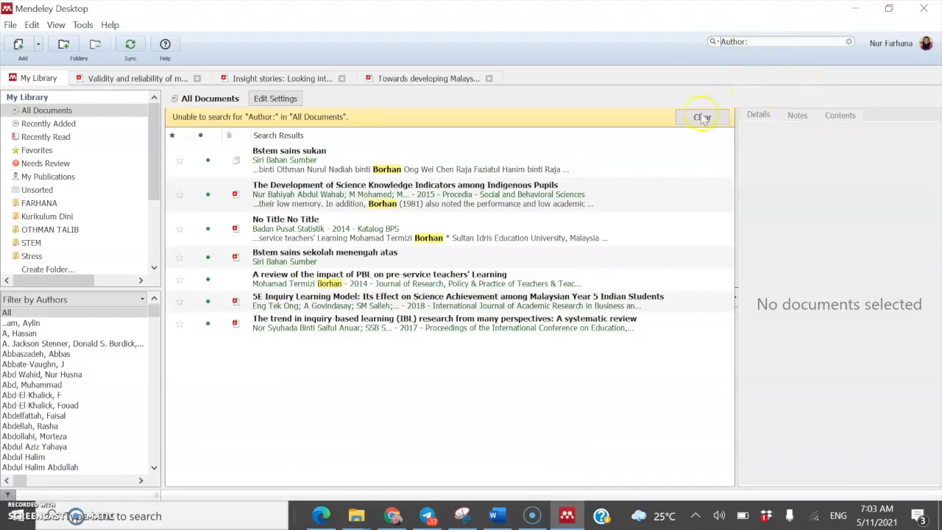
{"action": "left_click", "coordinate": [768, 41]}
{"action": "left_click", "coordinate": [309, 282]}
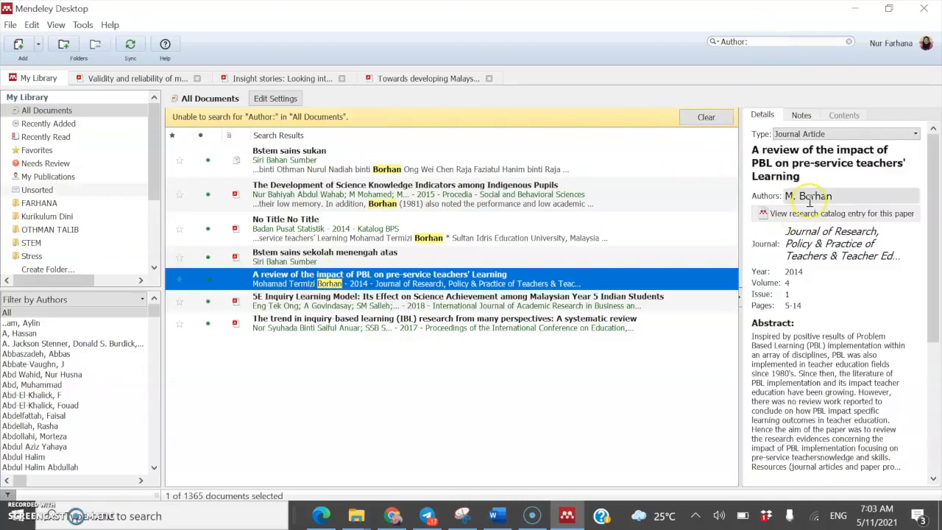
{"action": "left_click", "coordinate": [499, 270]}
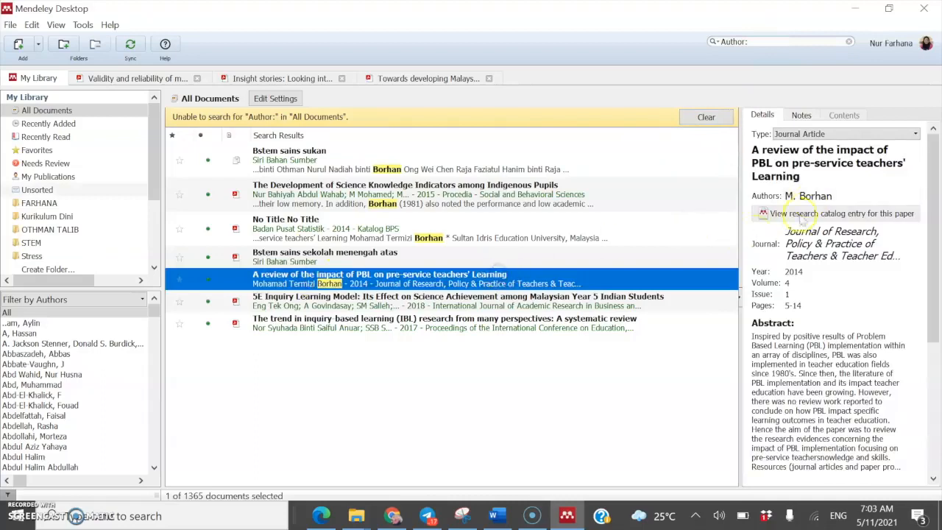
{"action": "left_click", "coordinate": [817, 197]}
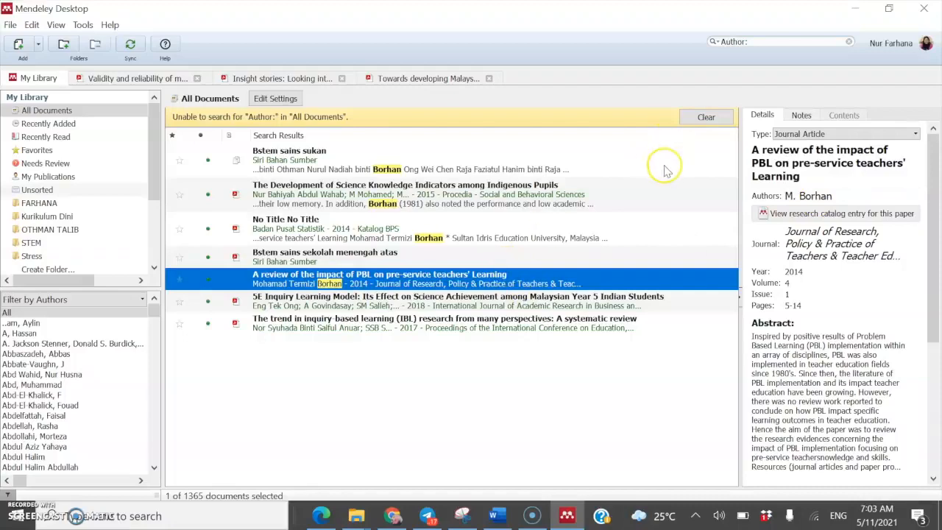
{"action": "left_click", "coordinate": [496, 515]}
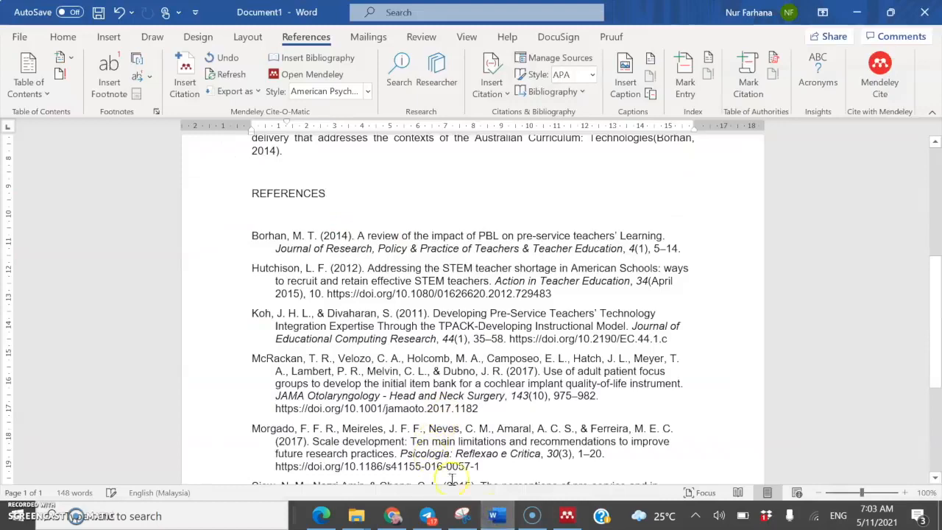
{"action": "left_click", "coordinate": [568, 516]}
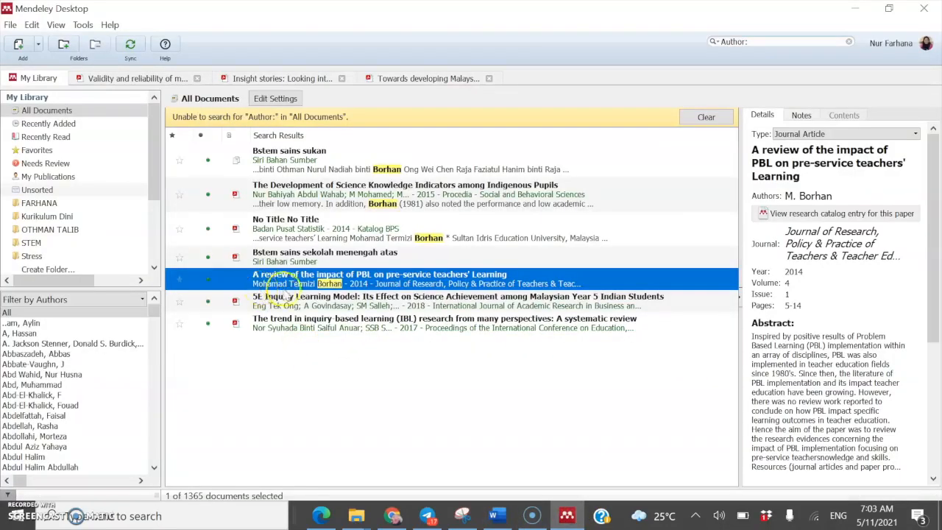
Step: Replace the PBL review paper's initial-only author with the author's full first, middle and last name
{"action": "left_click", "coordinate": [809, 195]}
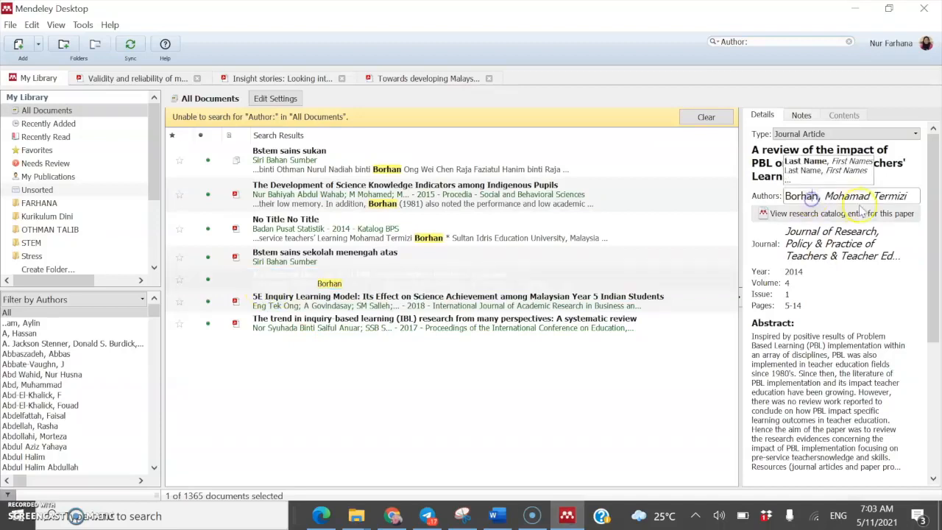
{"action": "left_click", "coordinate": [910, 196]}
{"action": "left_click_drag", "start_coordinate": [910, 196], "coordinate": [767, 196]}
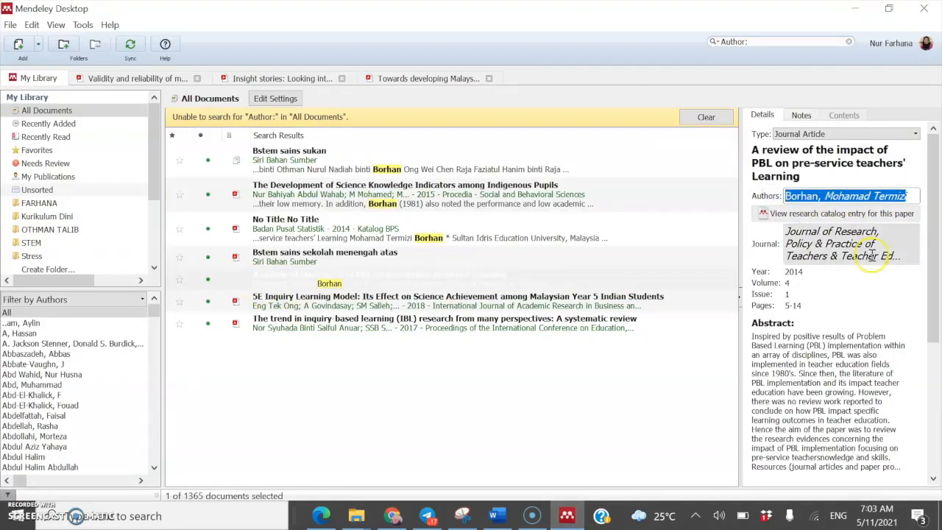
{"action": "type", "text": "M"}
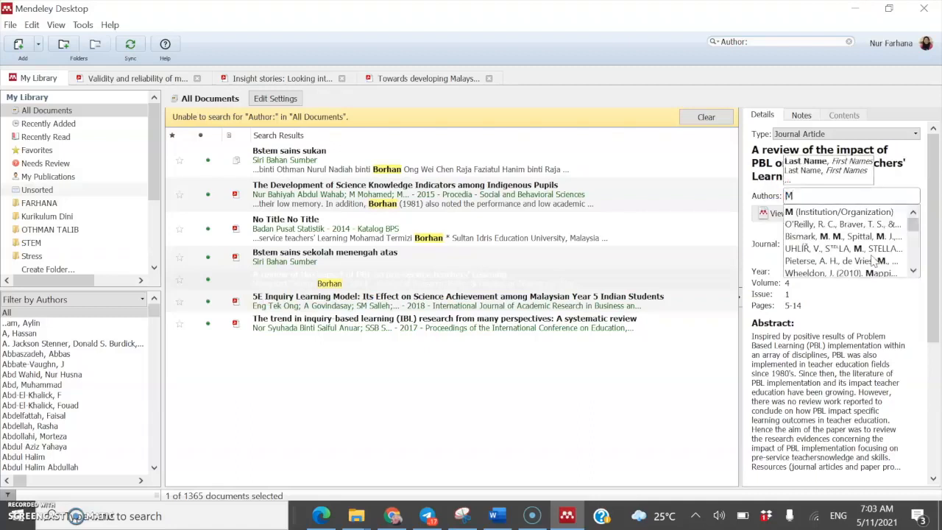
{"action": "type", "text": "p"}
{"action": "key", "text": "BackSpace"}
{"action": "type", "text": "o"}
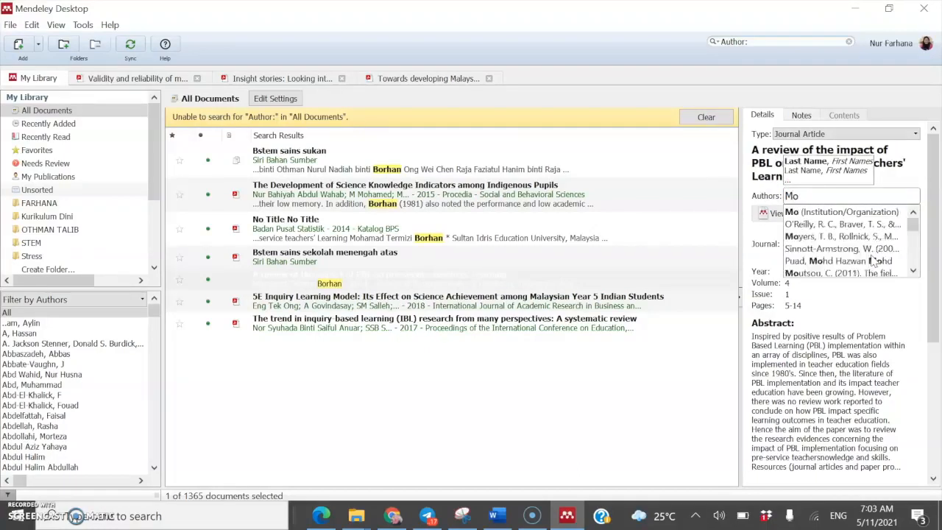
{"action": "type", "text": "hamad"}
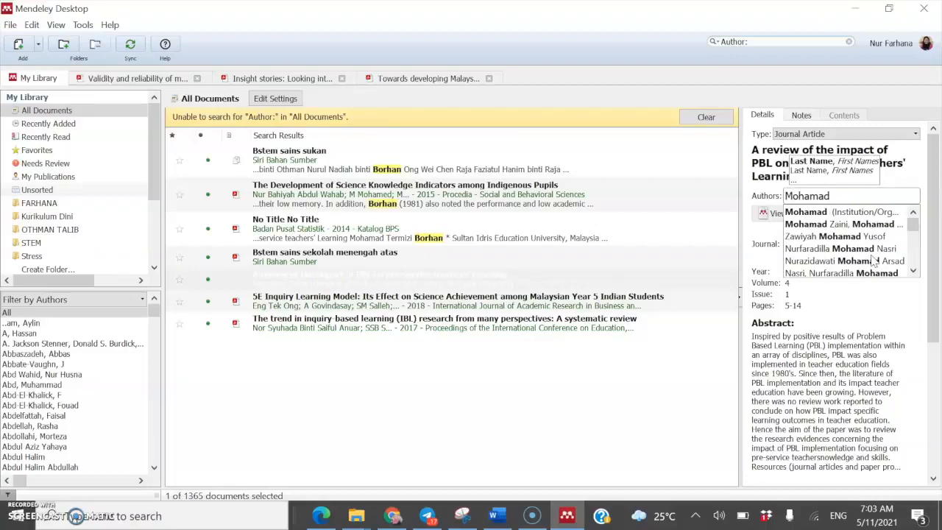
{"action": "type", "text": " Termizi"}
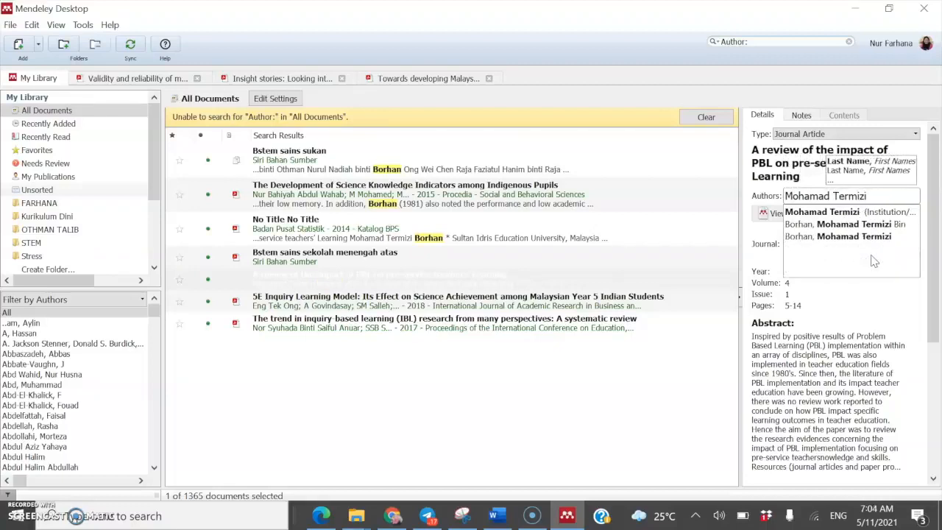
{"action": "type", "text": " Borhan"}
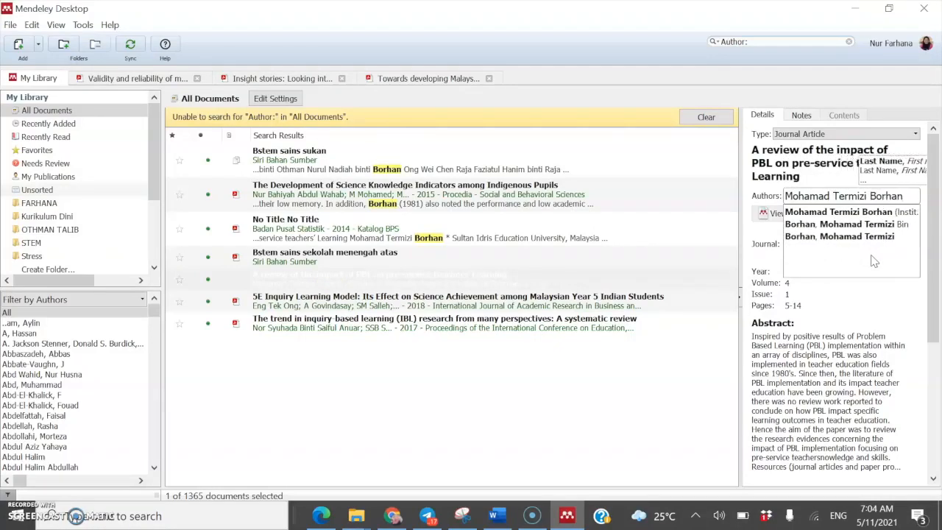
{"action": "left_click", "coordinate": [861, 212]}
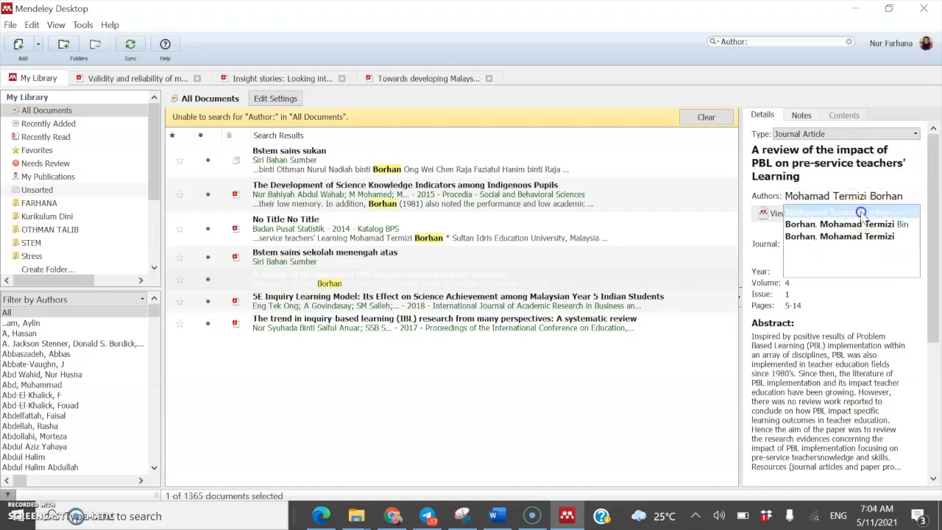
{"action": "left_click", "coordinate": [591, 389]}
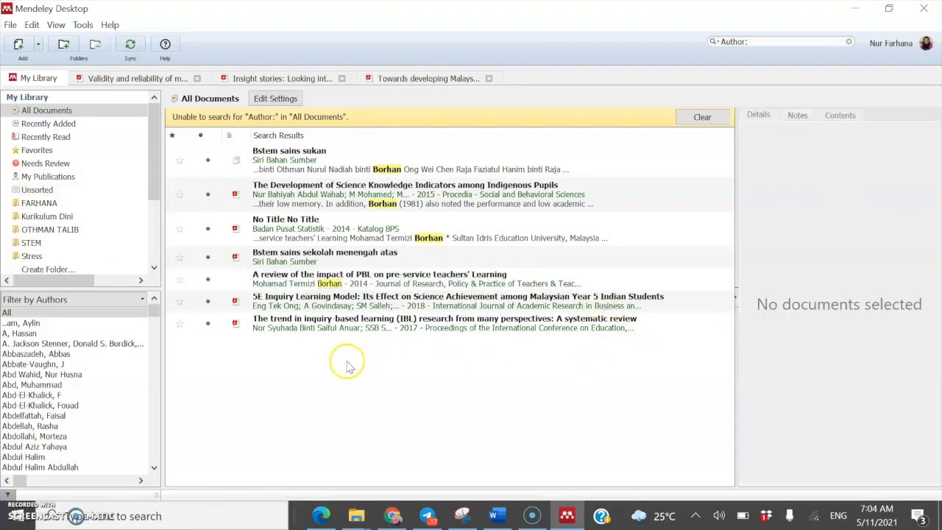
Step: Refresh the Mendeley citations so the PBL review entry shows the full author name after McRackan
{"action": "left_click", "coordinate": [498, 515]}
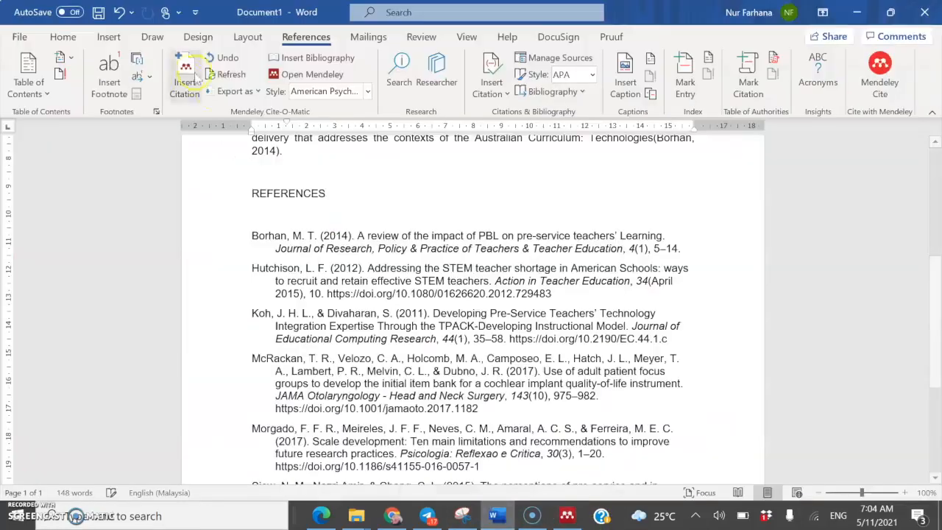
{"action": "scroll", "coordinate": [559, 356], "scroll_direction": "up", "scroll_amount": 5}
{"action": "scroll", "coordinate": [559, 358], "scroll_direction": "down", "scroll_amount": 6}
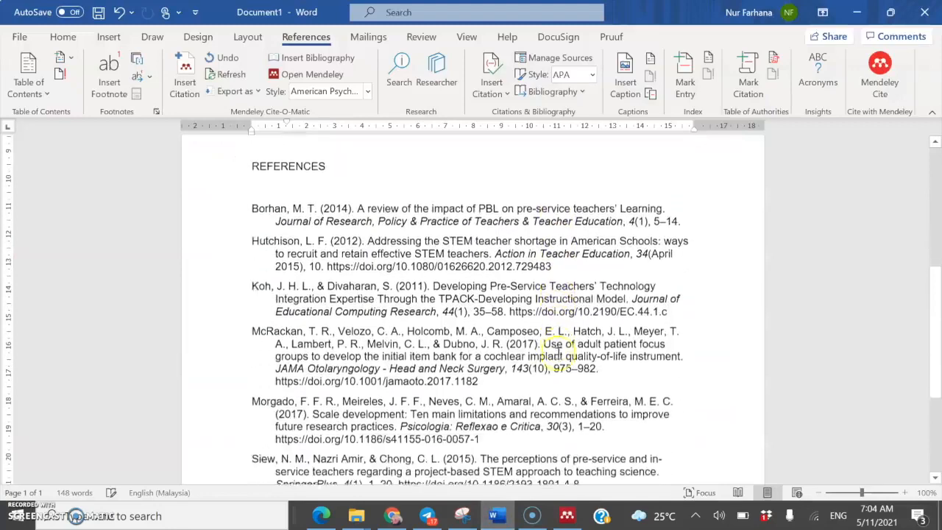
{"action": "left_click", "coordinate": [231, 75]}
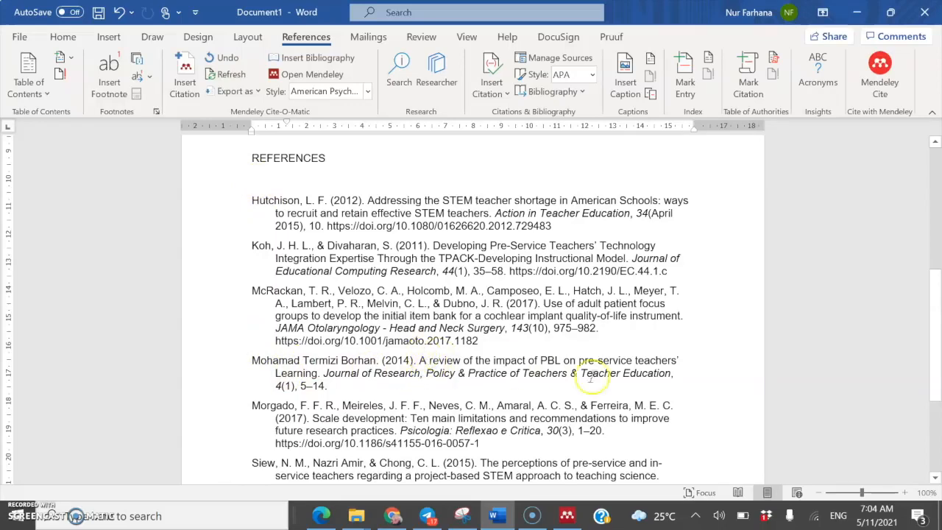
{"action": "scroll", "coordinate": [513, 401], "scroll_direction": "down", "scroll_amount": 1}
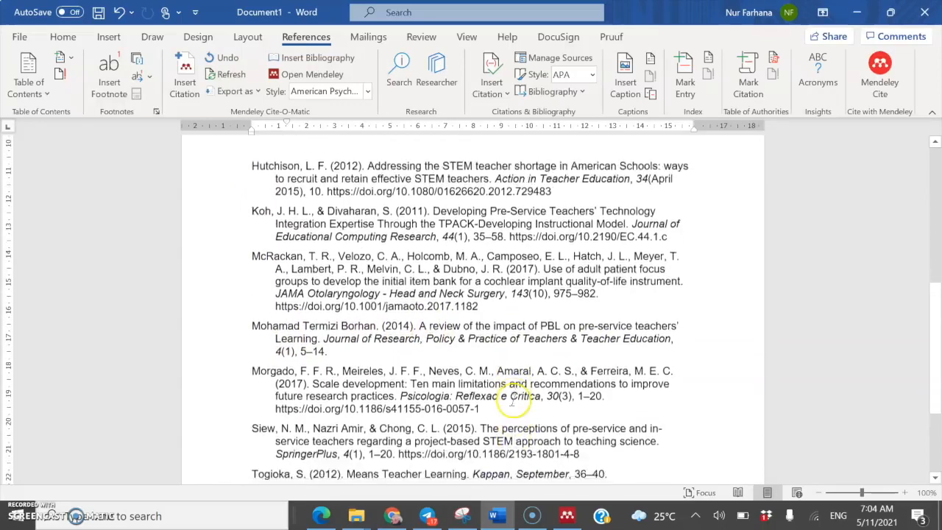
{"action": "scroll", "coordinate": [515, 399], "scroll_direction": "down", "scroll_amount": 1}
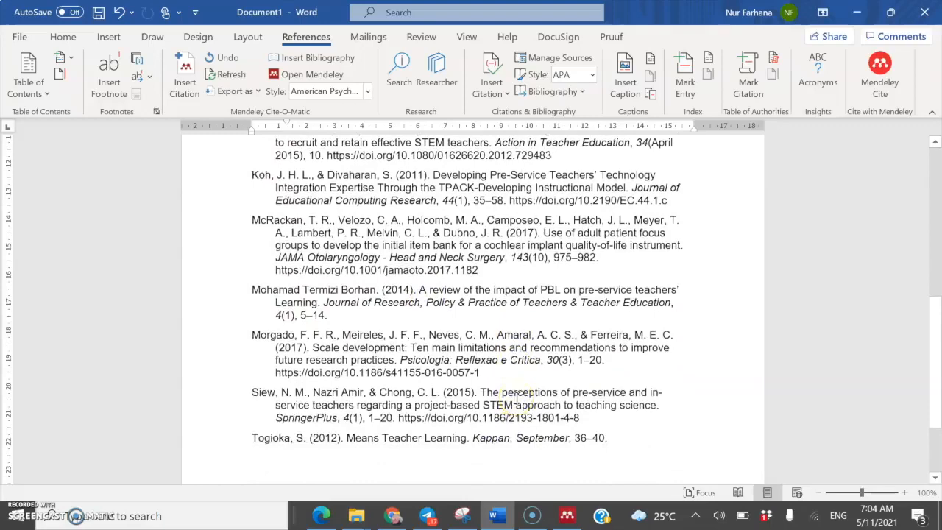
{"action": "scroll", "coordinate": [516, 398], "scroll_direction": "up", "scroll_amount": 1}
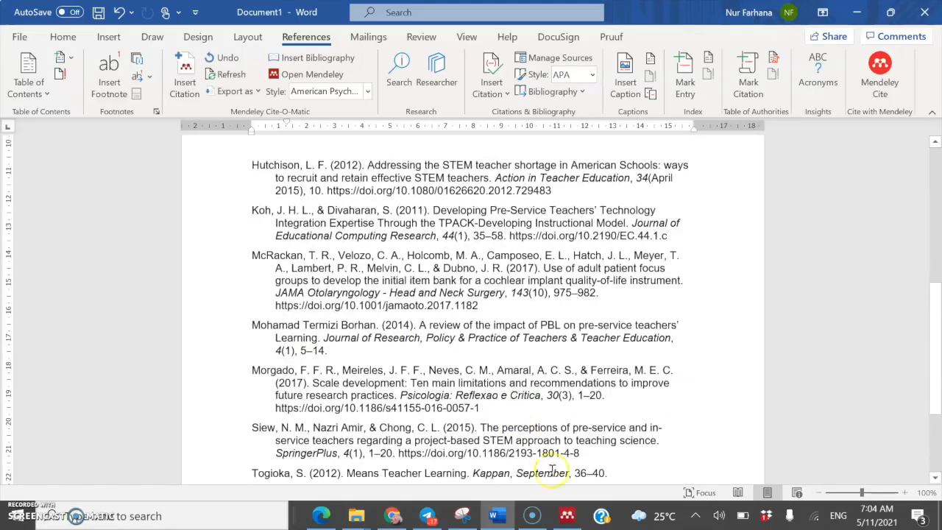
Step: Clear the Mendeley author search to show the whole library, then return to Word
{"action": "left_click", "coordinate": [567, 517]}
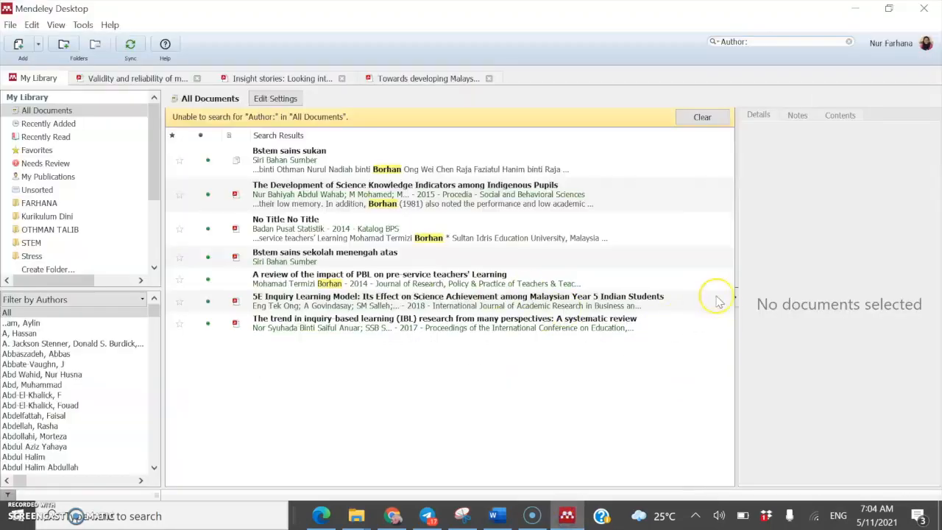
{"action": "left_click", "coordinate": [695, 119]}
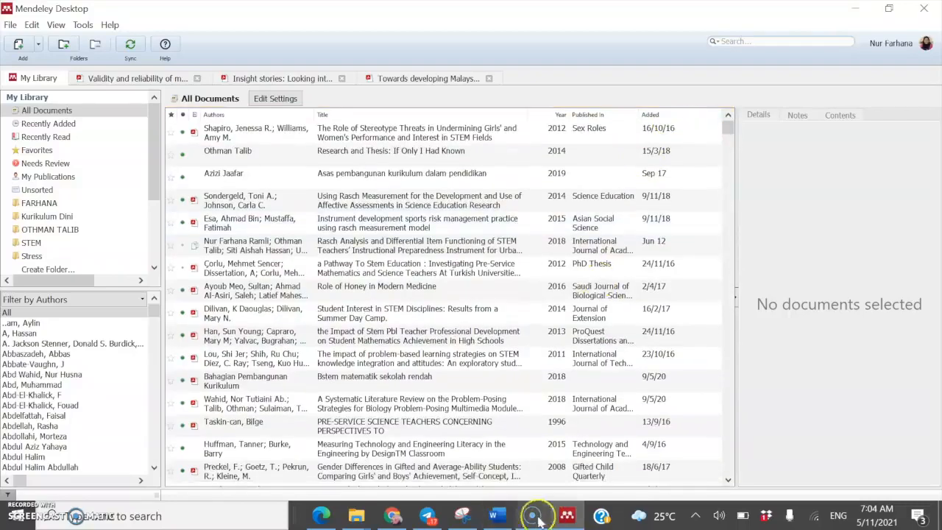
{"action": "left_click", "coordinate": [497, 516]}
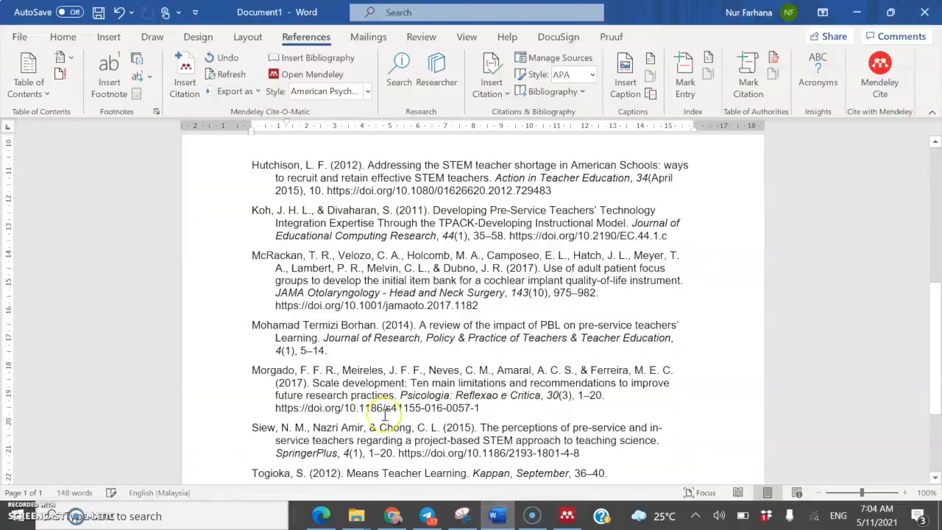